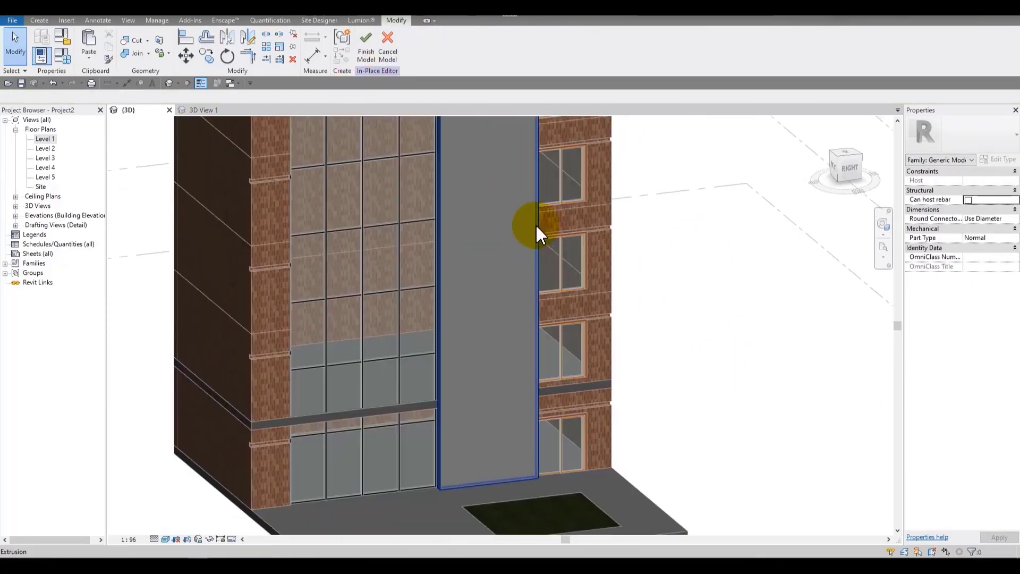
Step: Select the in-place extrusion and open the material browser for its Material property
left_click(535, 224)
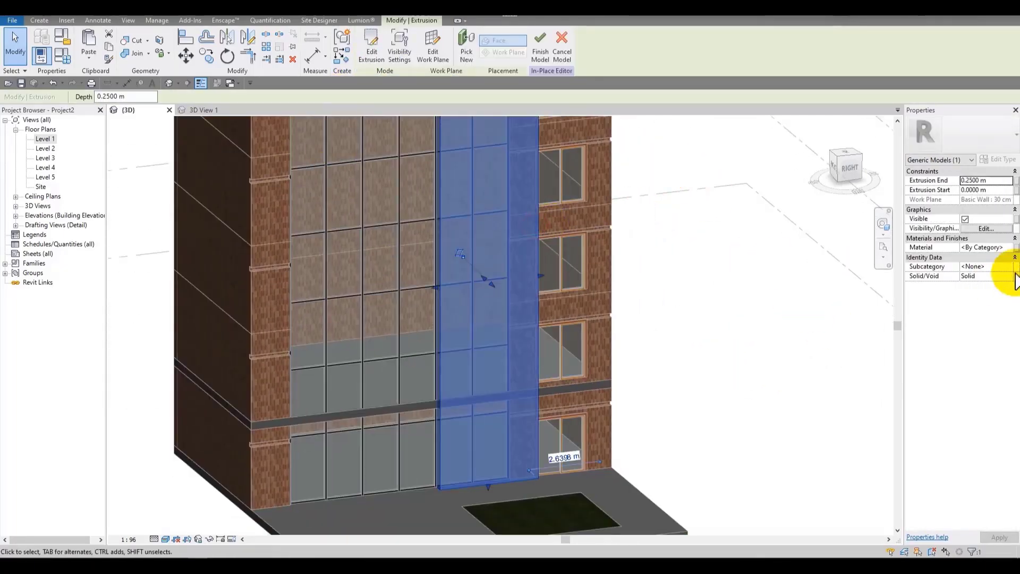
left_click(1007, 249)
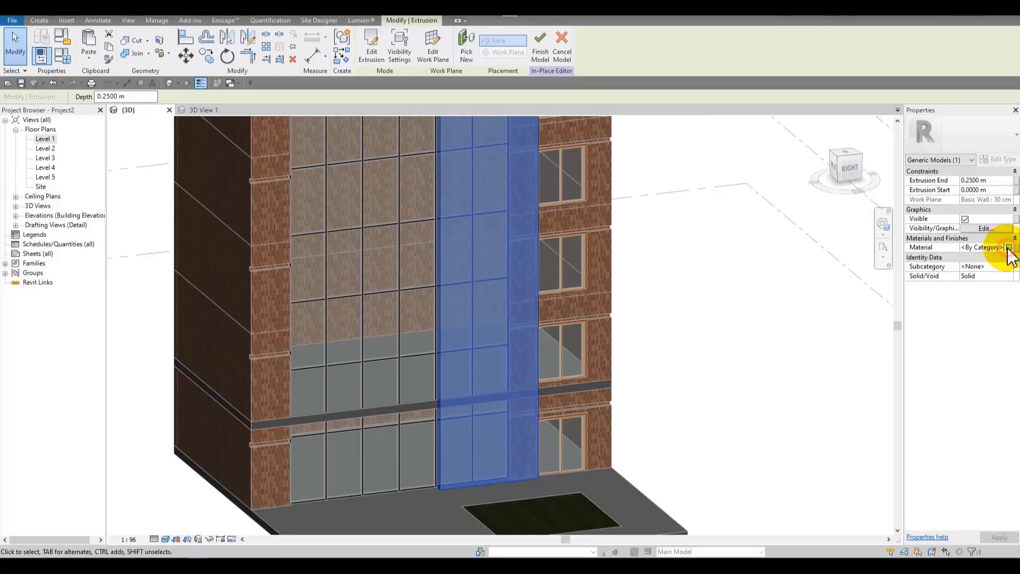
left_click(1009, 248)
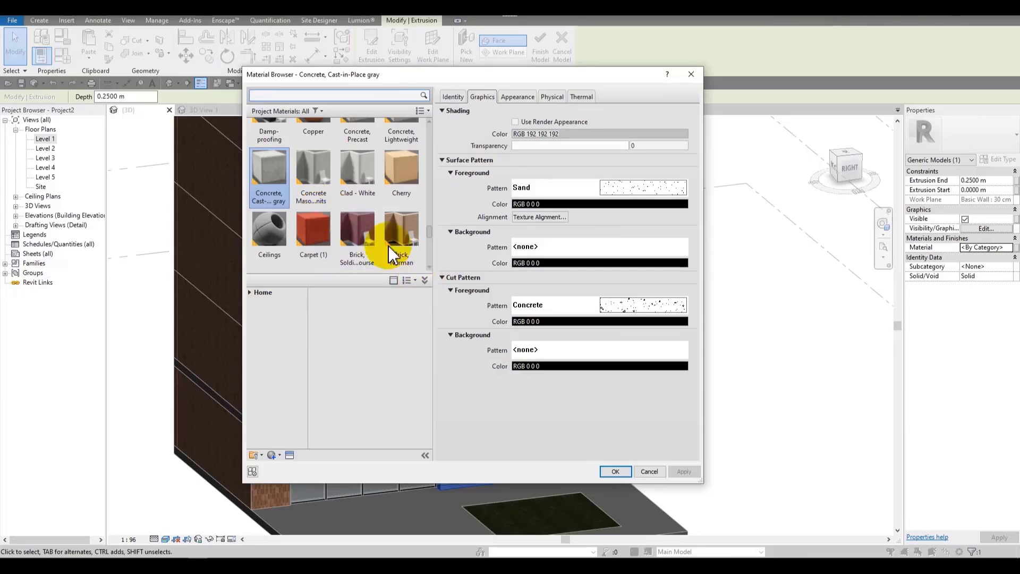
Step: Duplicate the Oak Flooring material and enable Tint in the copy's appearance
scroll(391, 255, "up", 10)
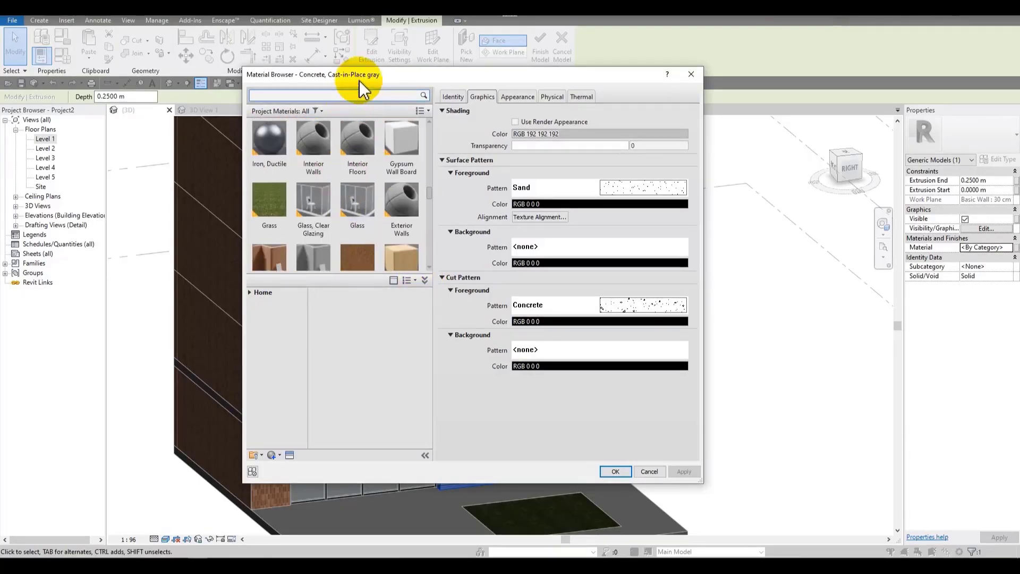
scroll(372, 207, "down", 5)
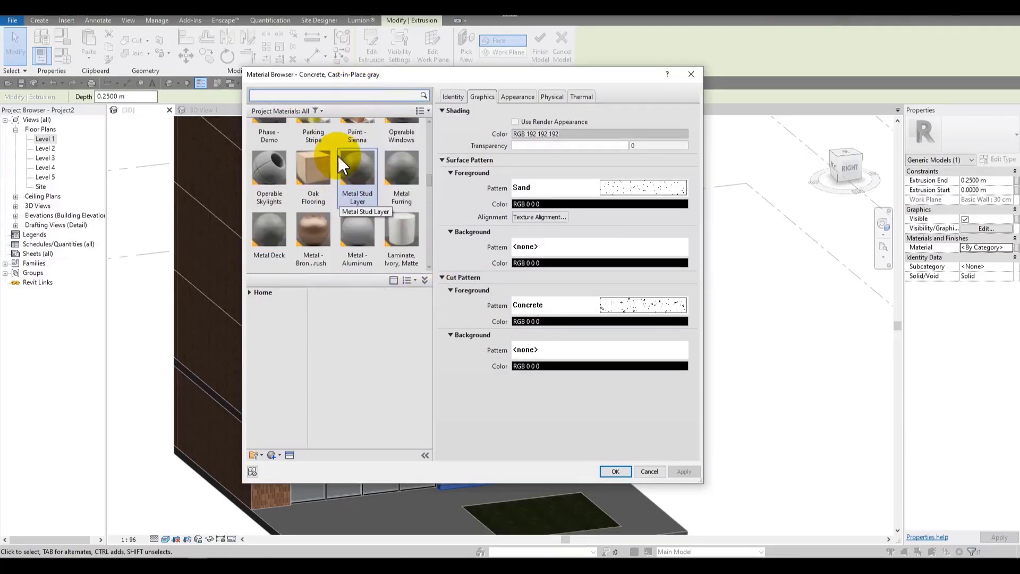
scroll(372, 208, "up", 1)
scroll(349, 206, "down", 1)
right_click(313, 169)
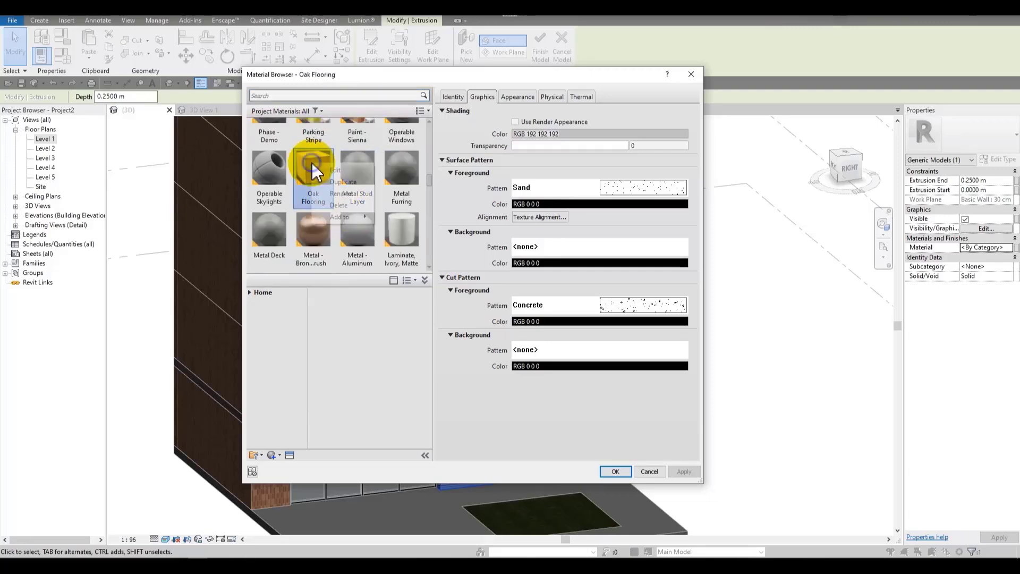
left_click(351, 183)
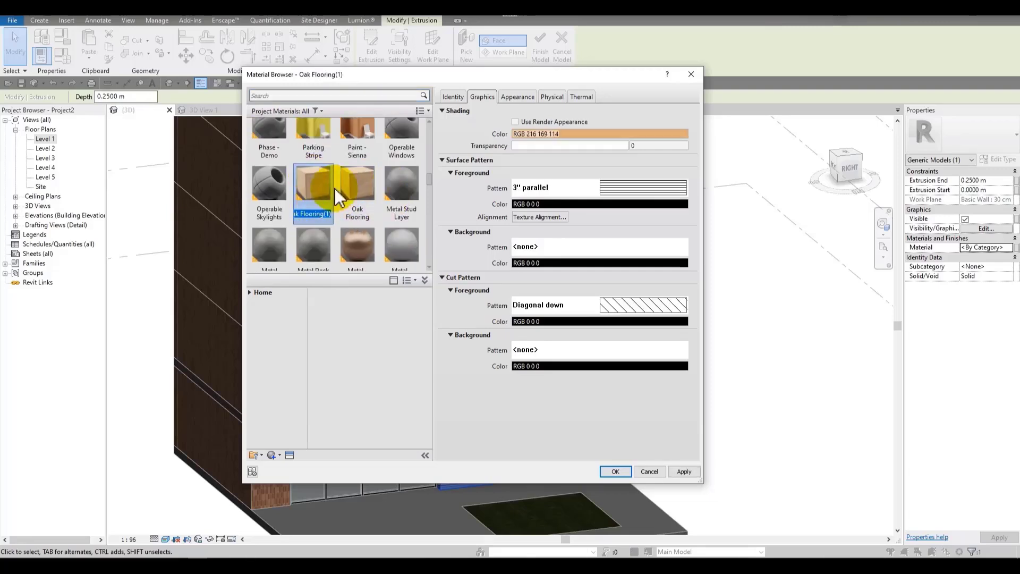
left_click(510, 97)
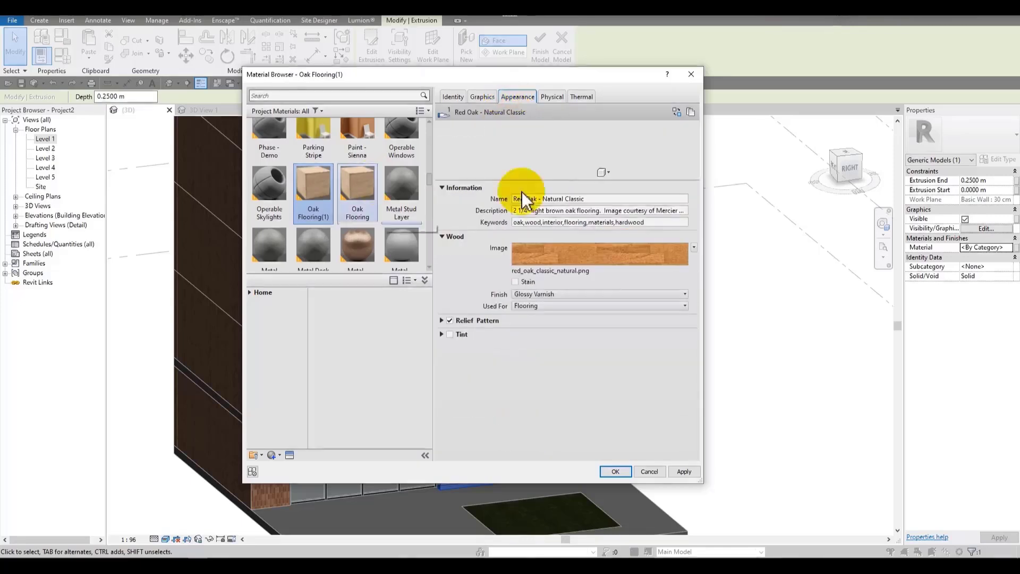
left_click(448, 335)
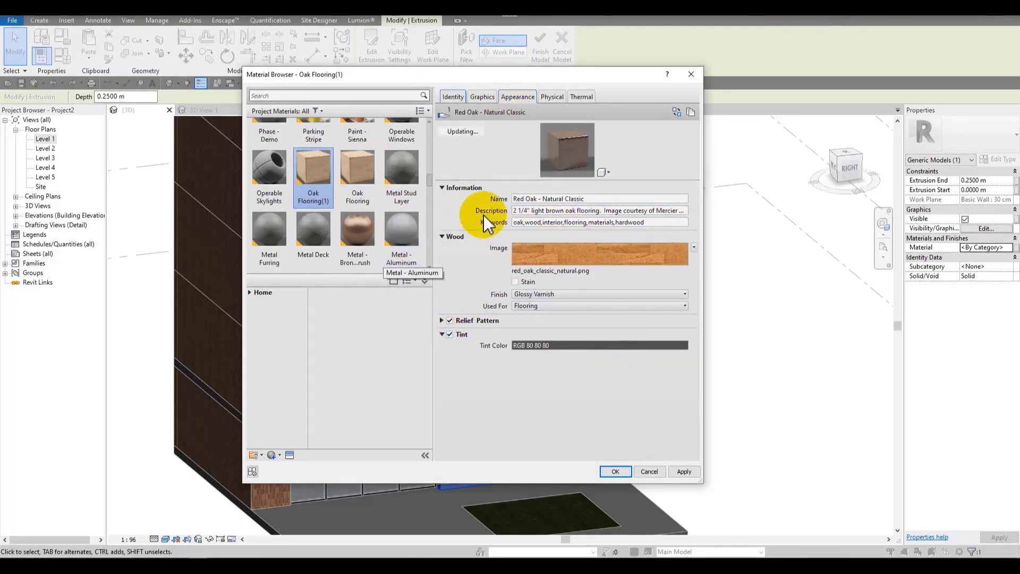
Step: Create a new material in the browser and rename it Termo
scroll(353, 176, "up", 1)
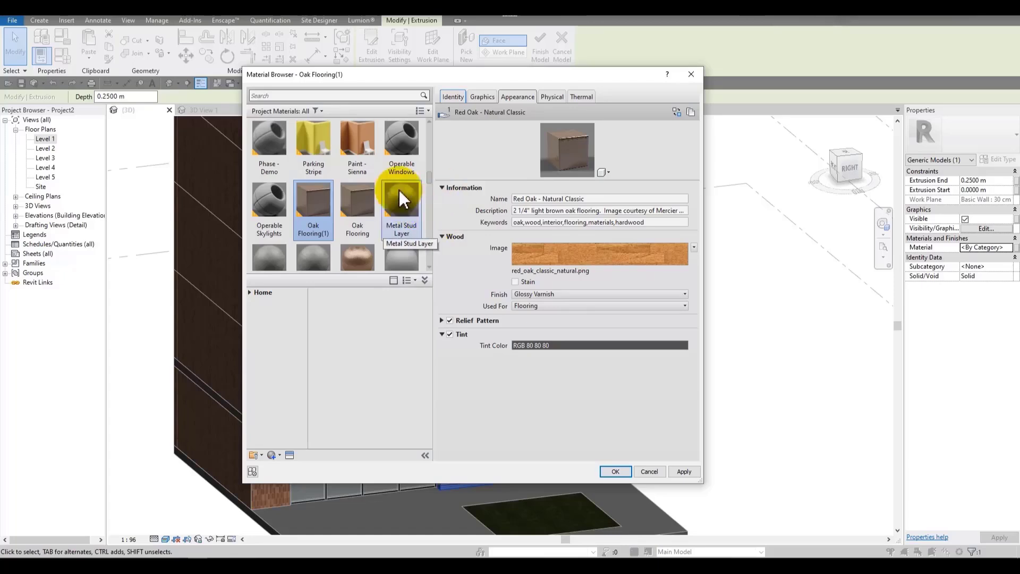
scroll(291, 266, "down", 1)
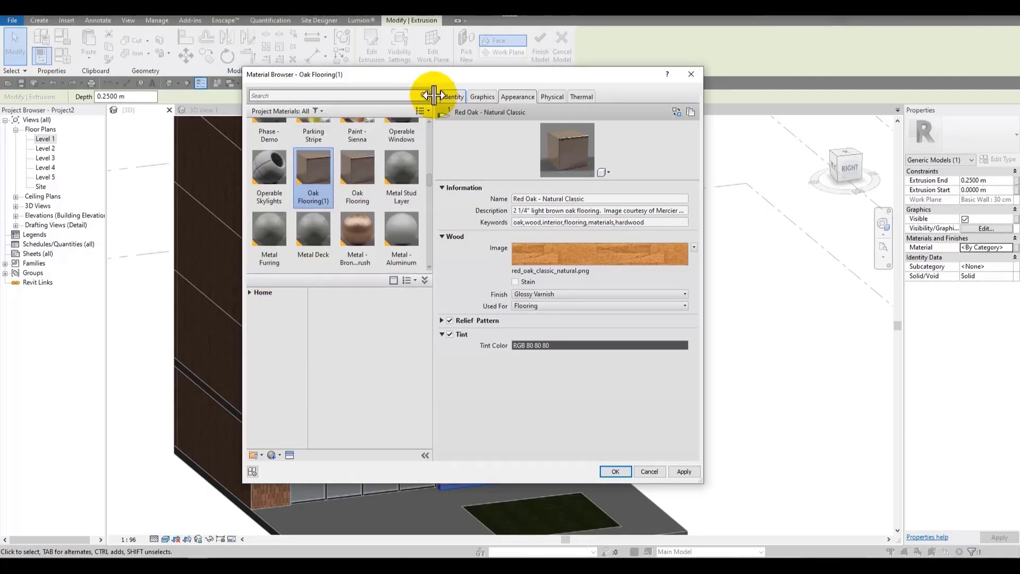
left_click(272, 455)
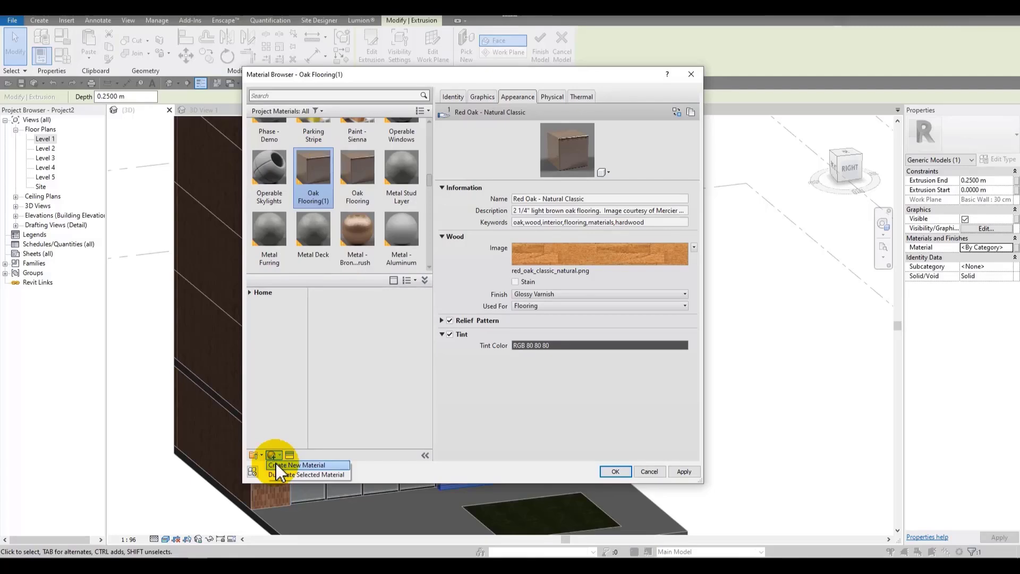
left_click(275, 464)
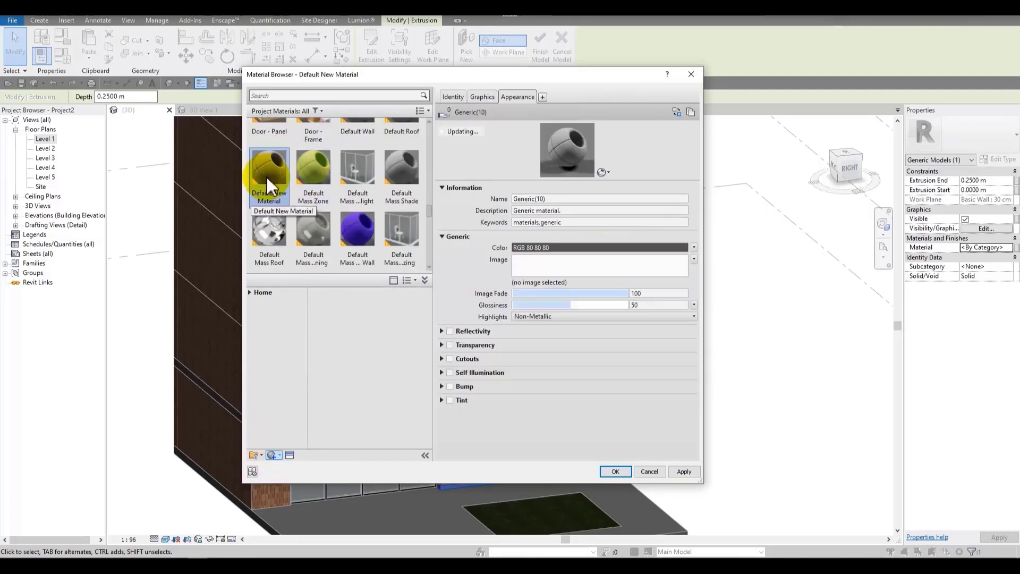
right_click(267, 179)
left_click(287, 210)
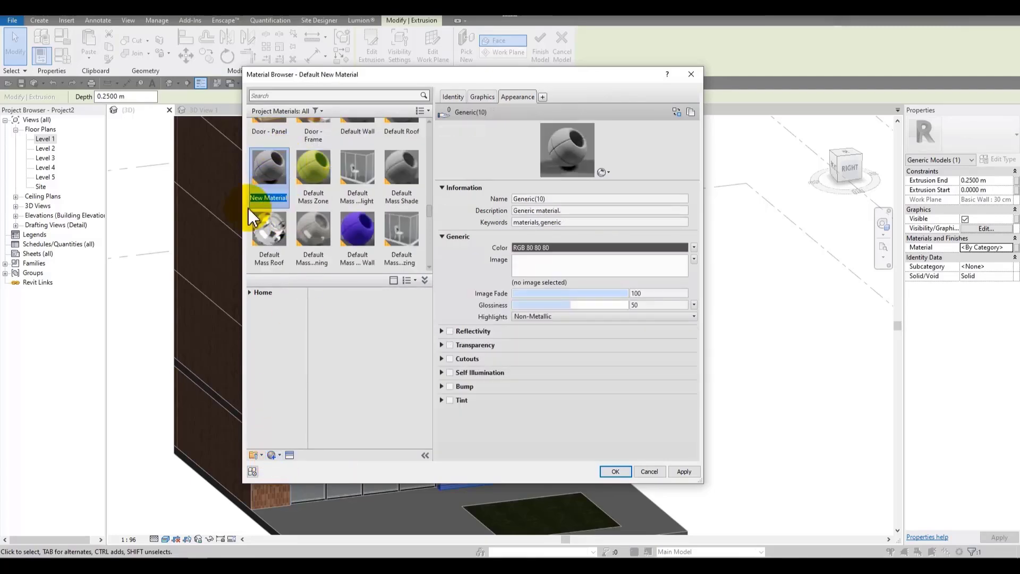
type("Termo")
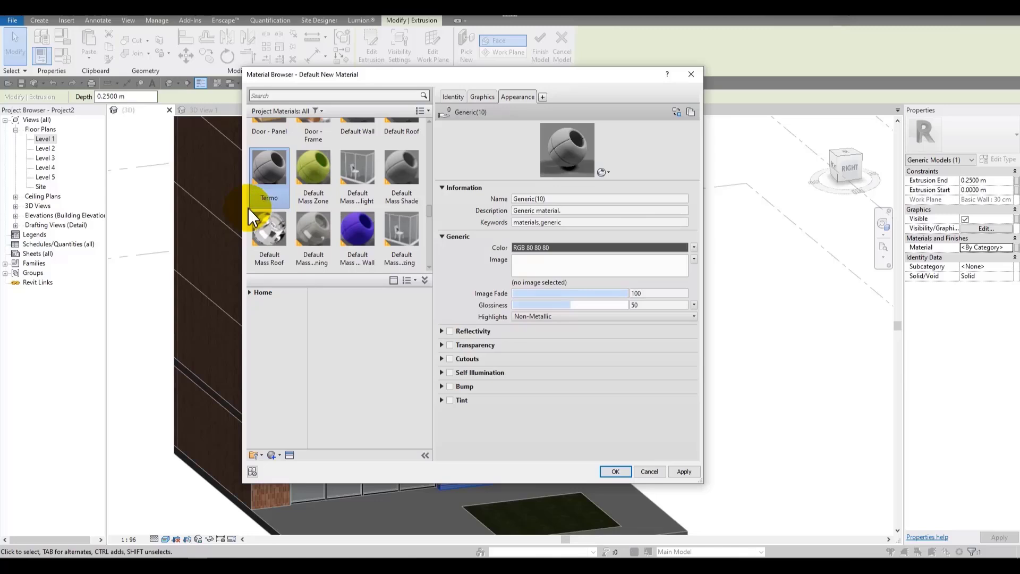
Step: Review the Termo material's appearance sections, including Reflectivity, Transparency and Cutouts
left_click(416, 318)
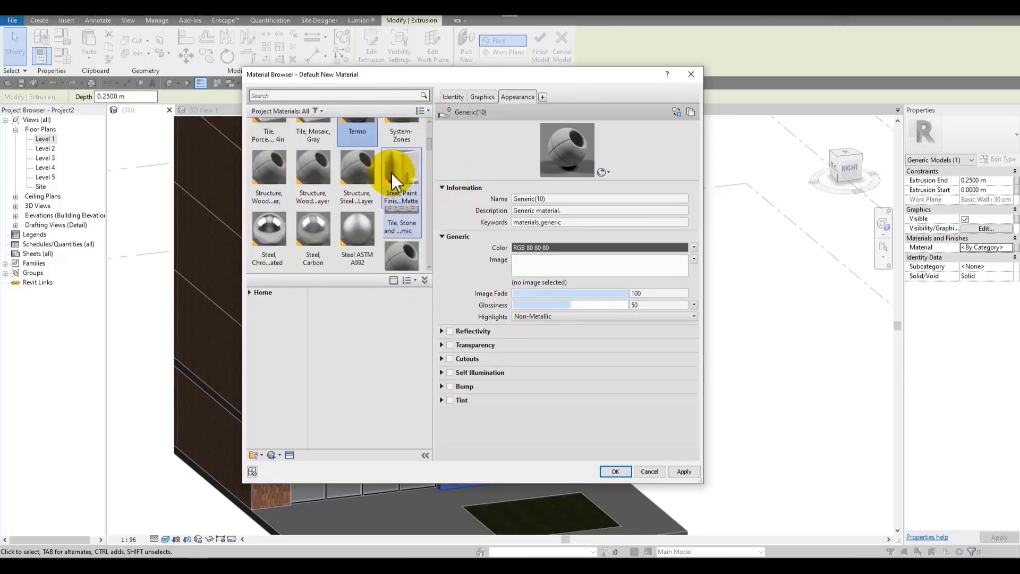
scroll(392, 171, "up", 2)
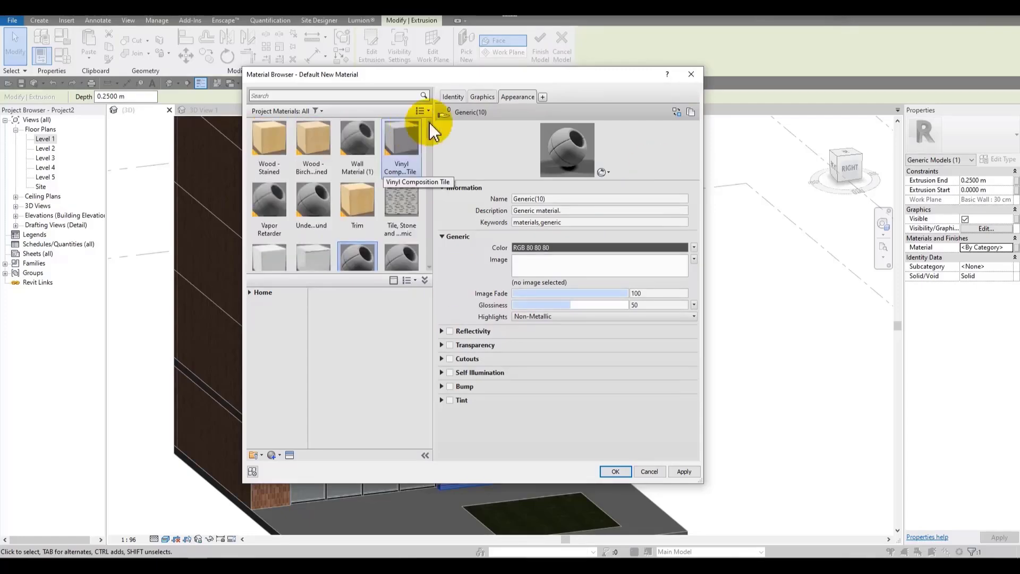
scroll(419, 154, "down", 1)
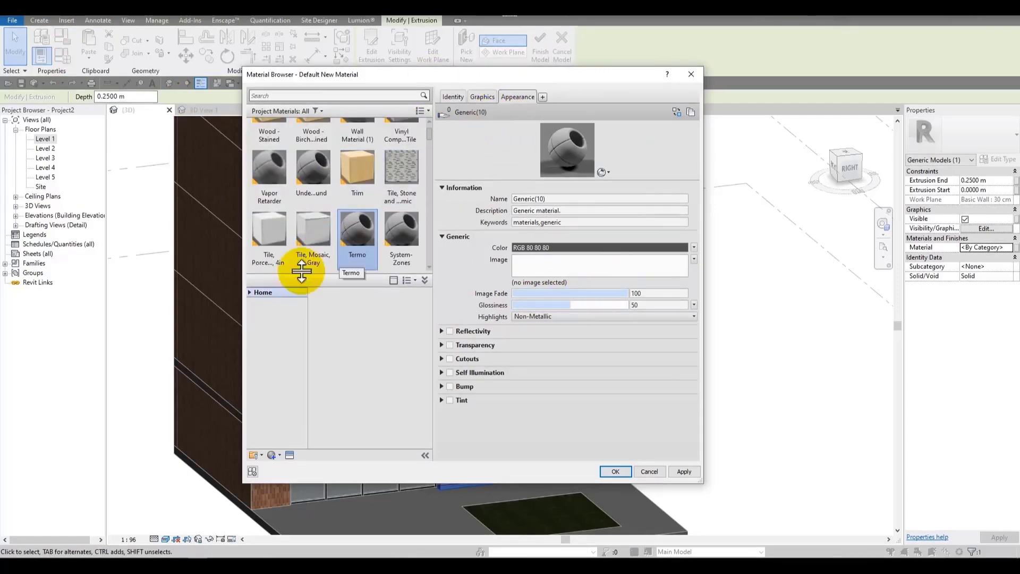
left_click_drag(599, 75, 546, 75)
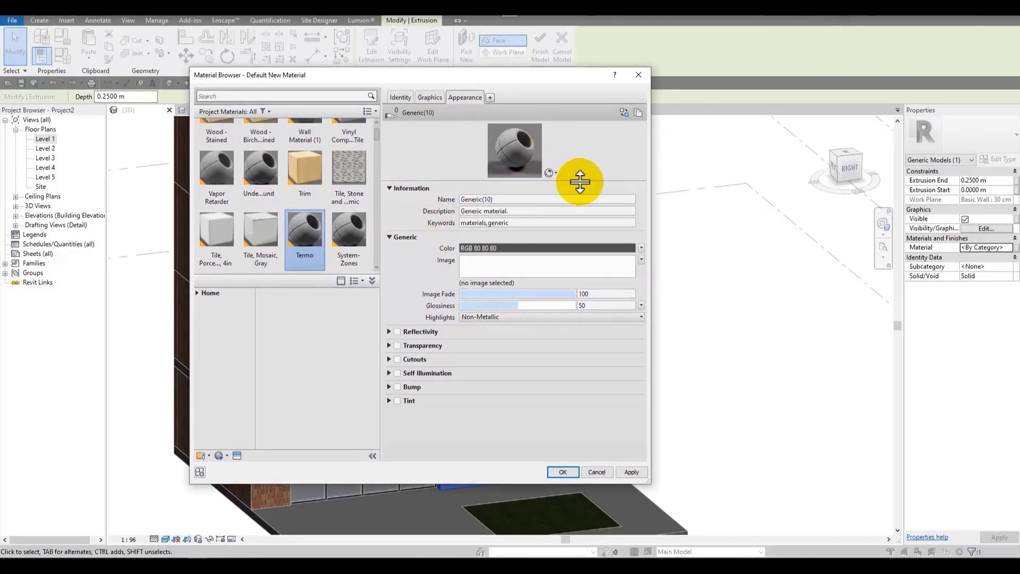
left_click_drag(580, 178, 585, 246)
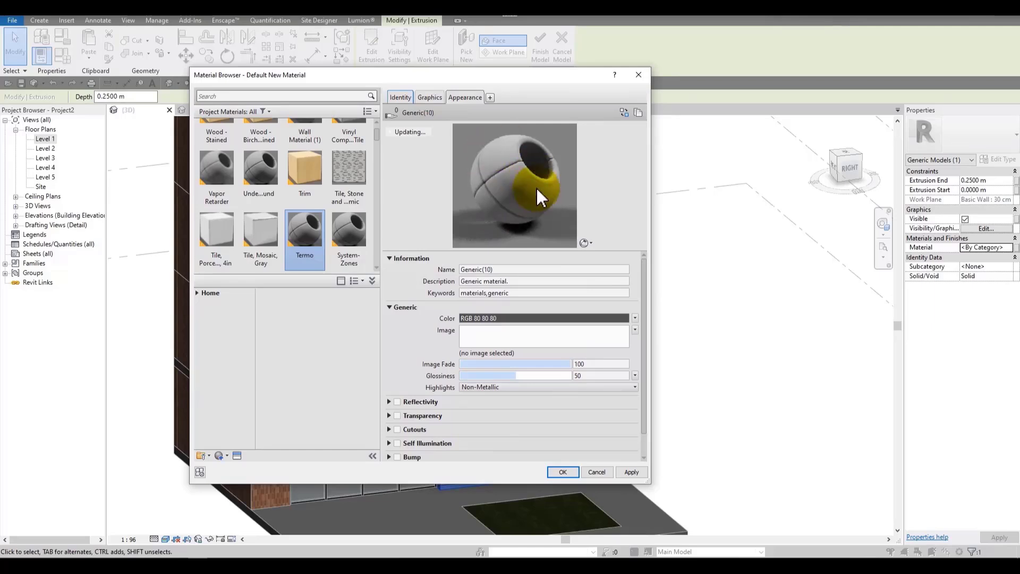
left_click(406, 258)
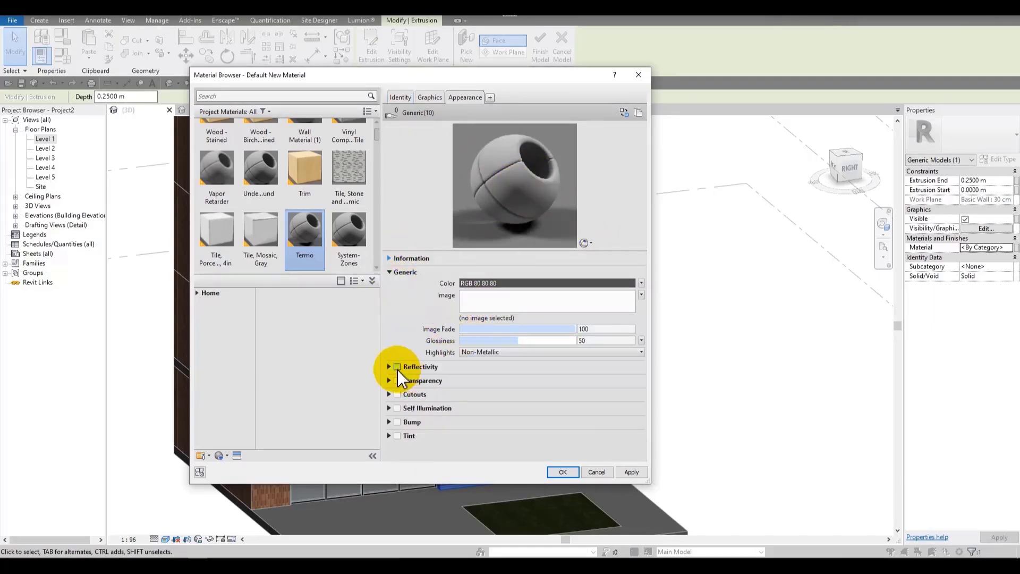
left_click(390, 367)
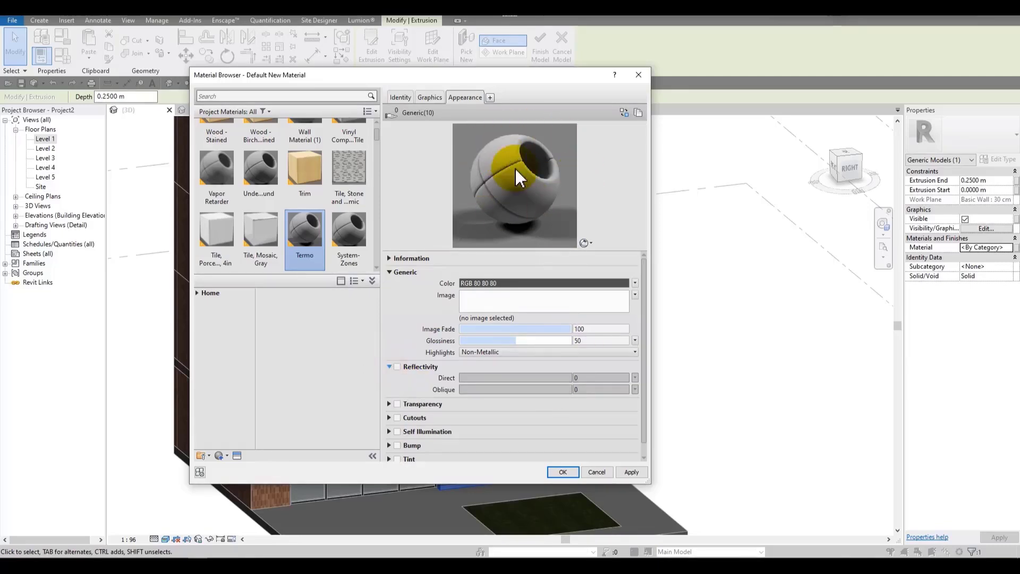
left_click(393, 368)
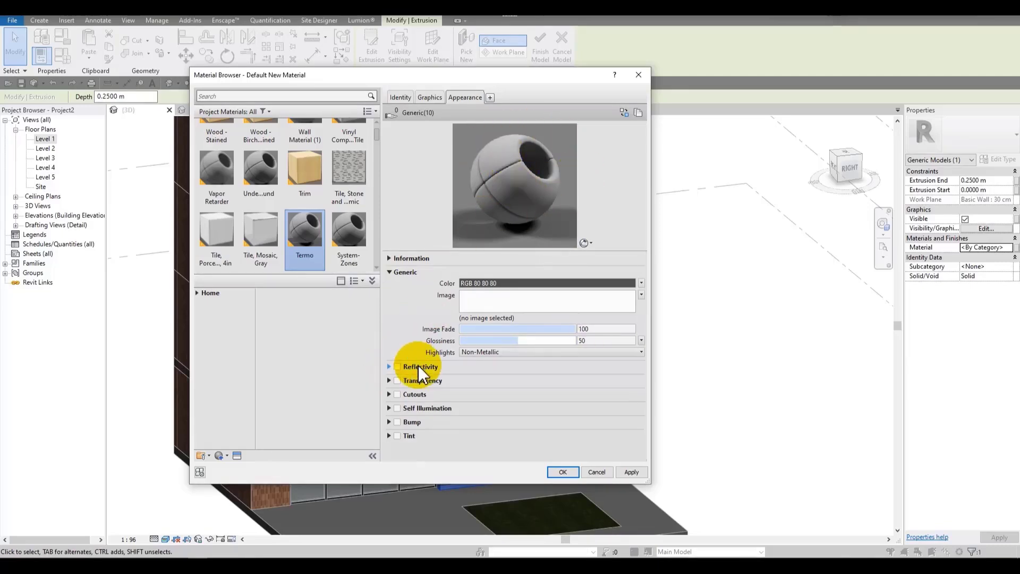
left_click(392, 380)
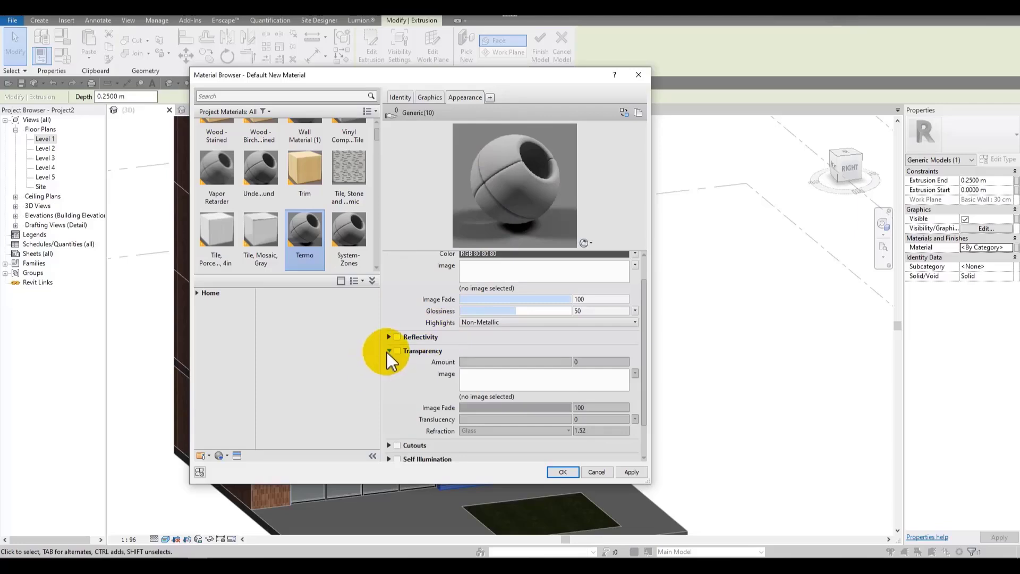
left_click(388, 351)
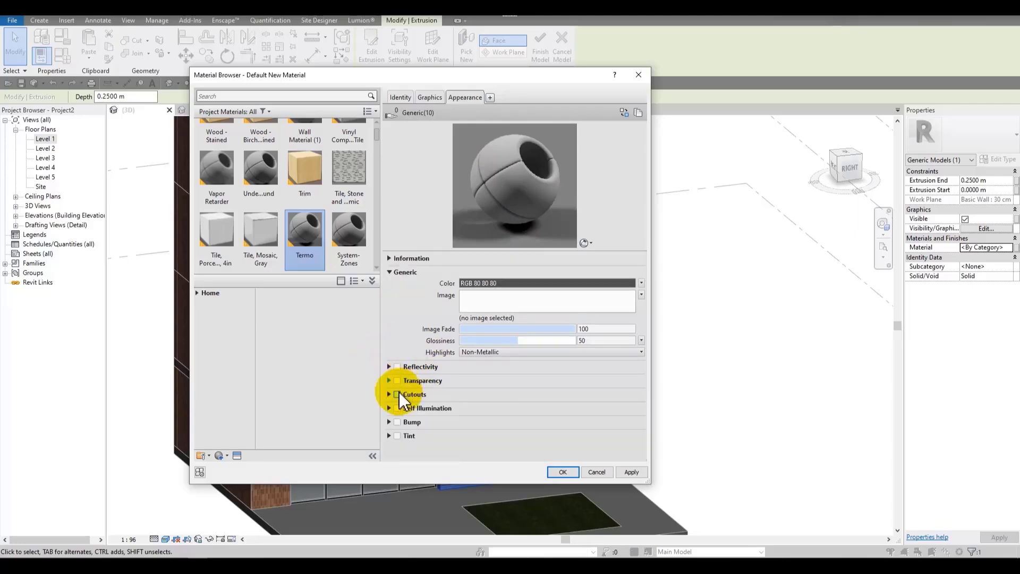
left_click(391, 395)
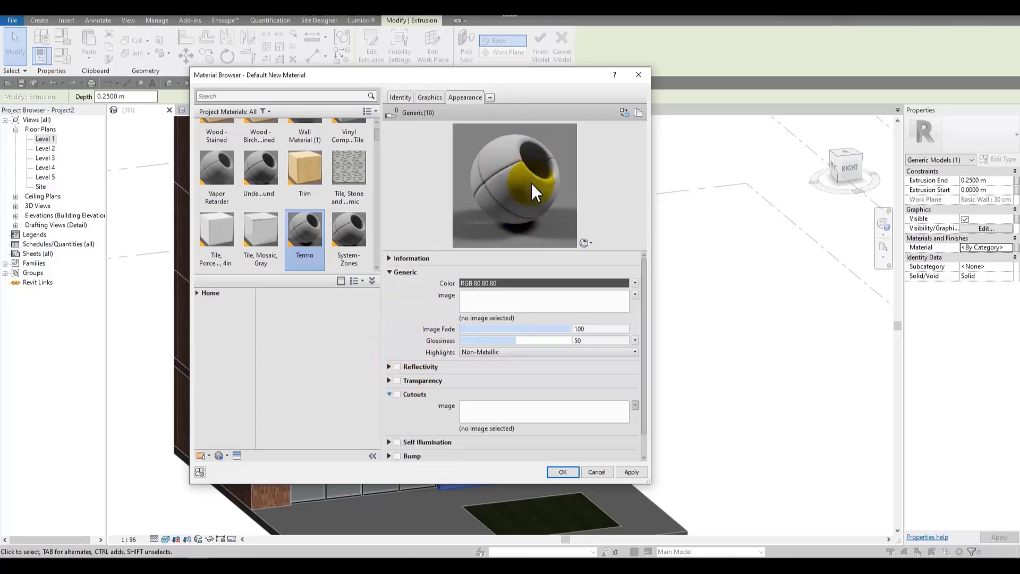
left_click(391, 394)
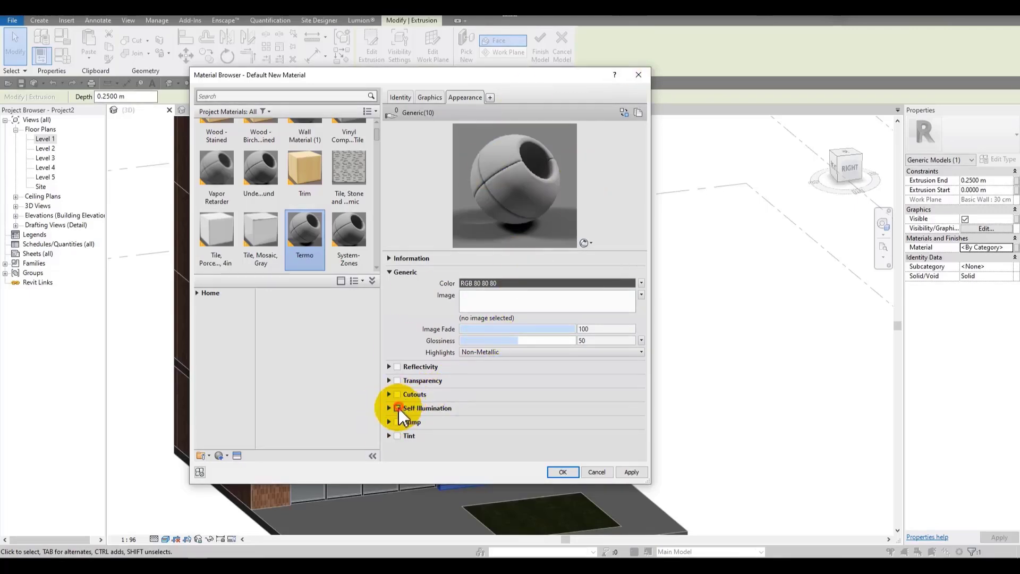
left_click(397, 408)
left_click(545, 436)
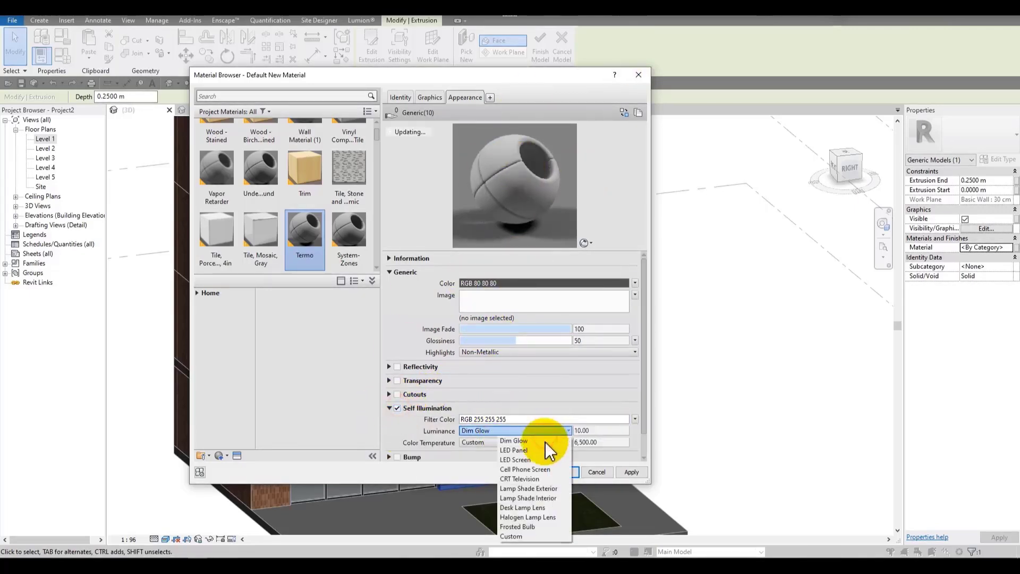
left_click(526, 526)
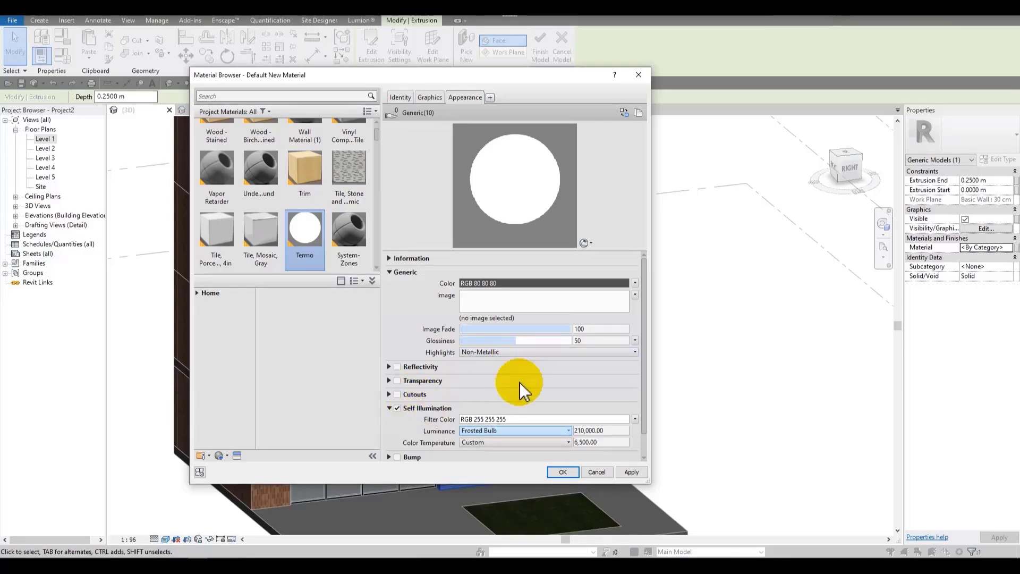
left_click(398, 408)
scroll(490, 380, "down", 1)
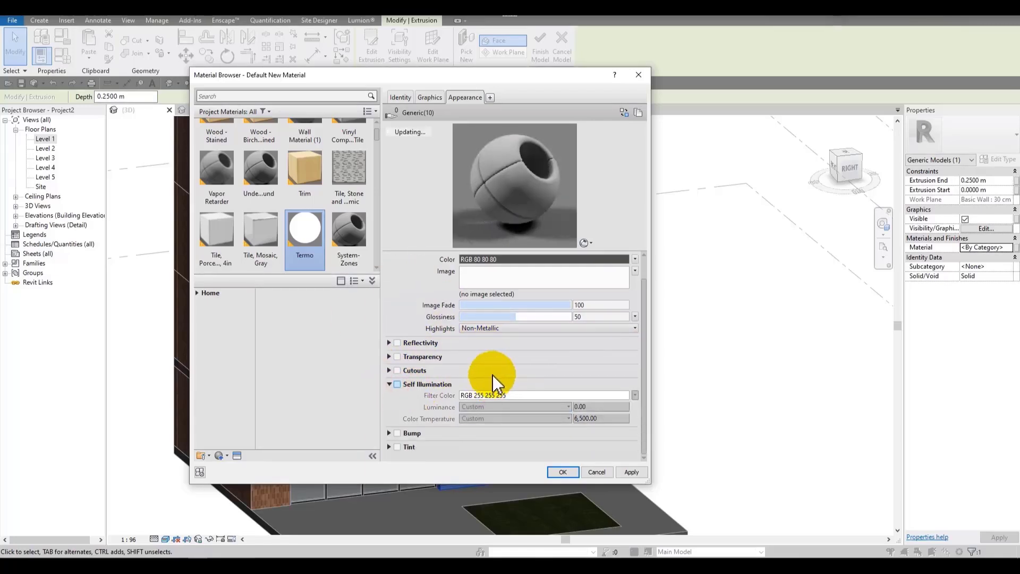
left_click(398, 433)
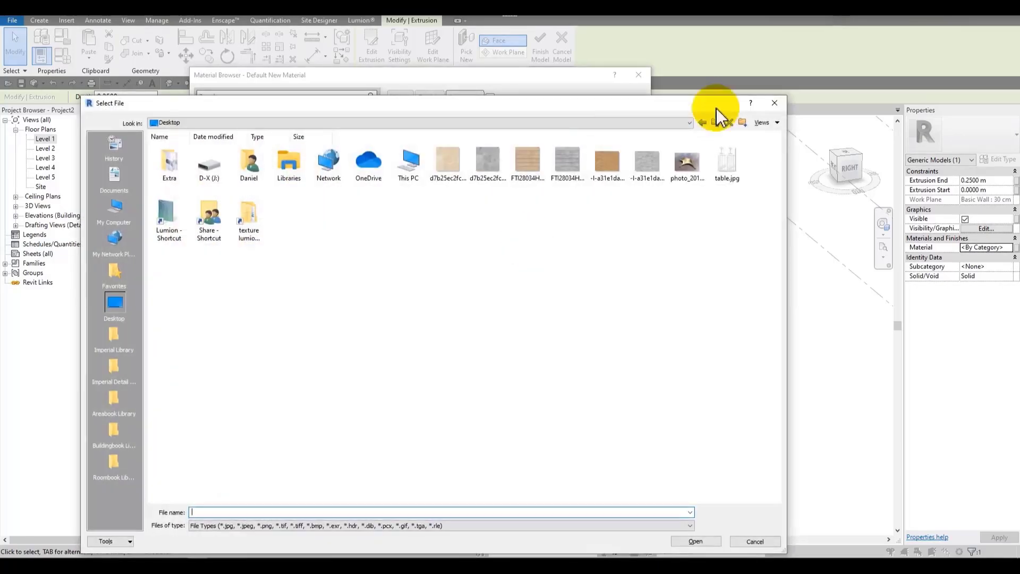
left_click(775, 102)
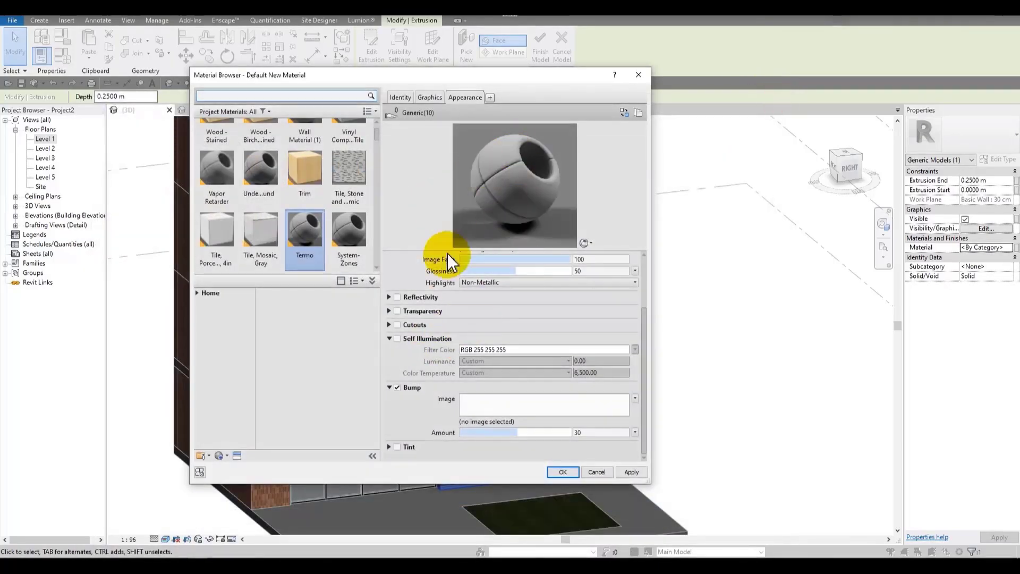
left_click(397, 388)
Step: Enable Tint on the Termo material and set the tint color to yellow (RGB 255 255 0)
left_click(398, 446)
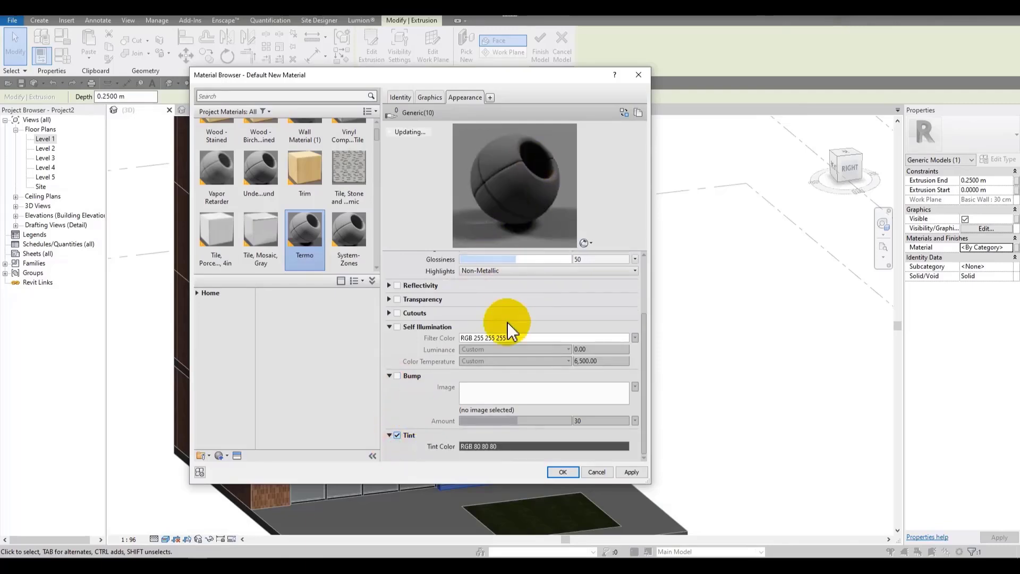
left_click(517, 447)
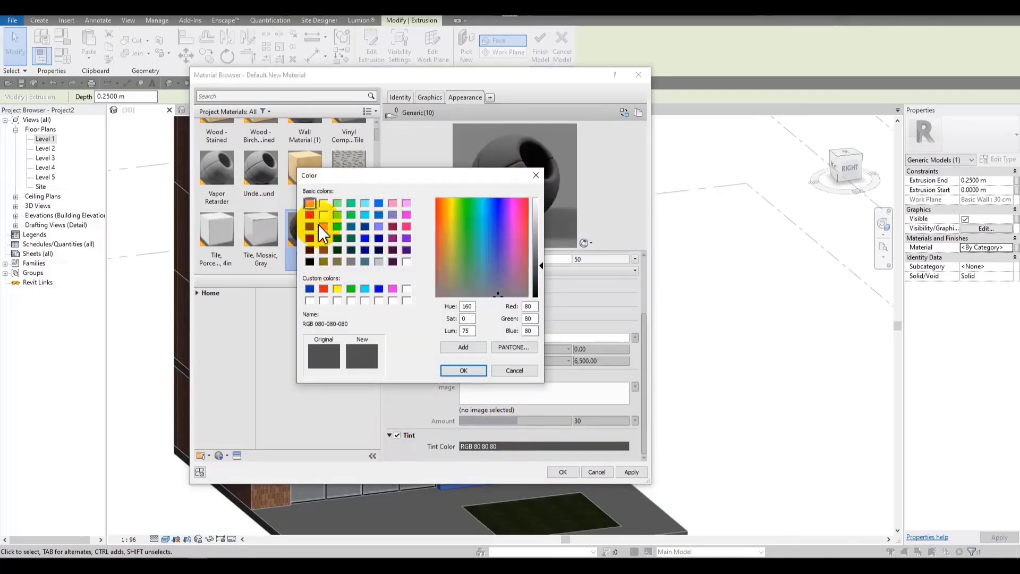
left_click(324, 216)
left_click(463, 371)
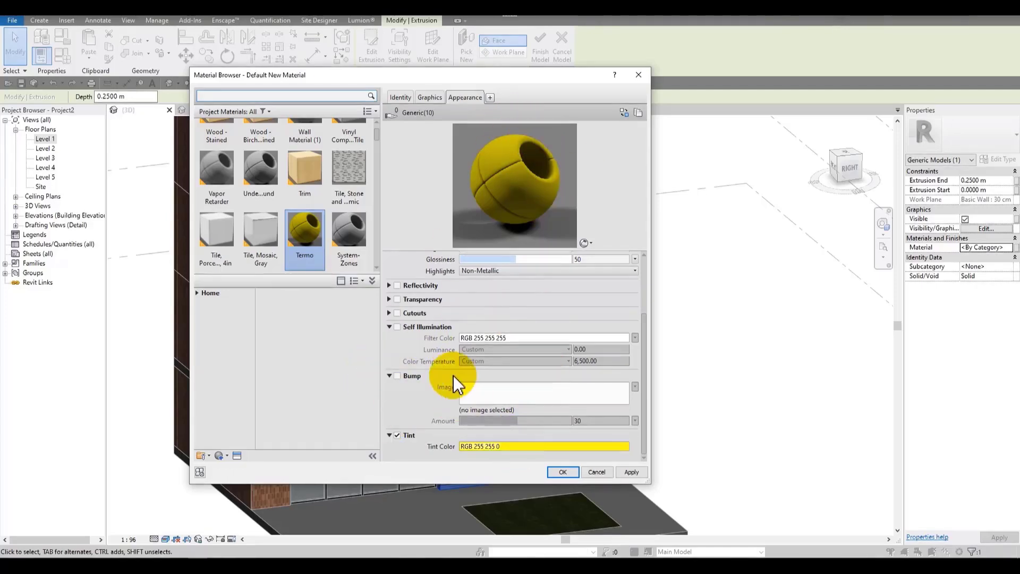
Step: Disable Tint on the Termo material and collapse the Self Illumination and Bump sections
left_click(402, 435)
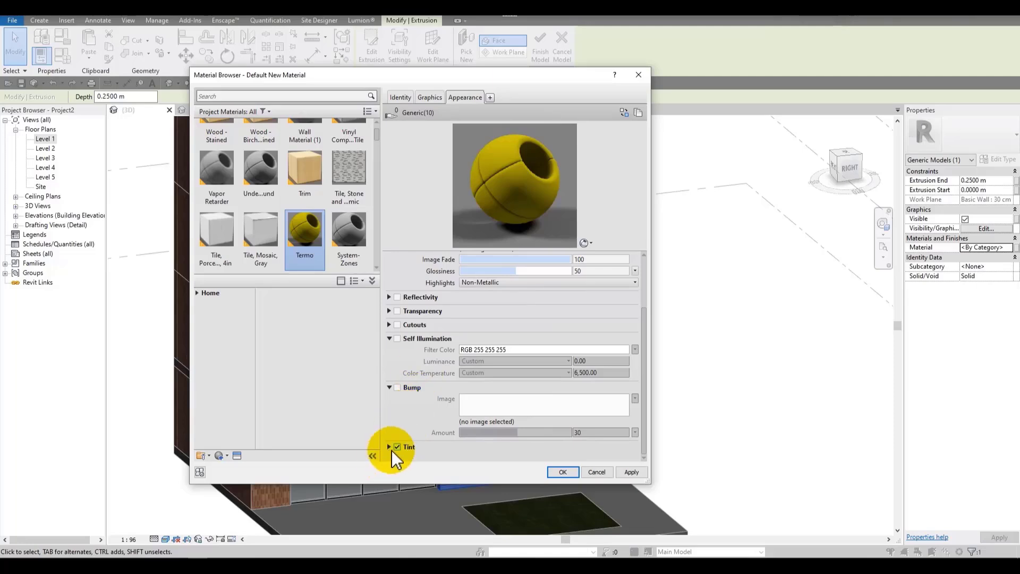
left_click(397, 447)
scroll(398, 342, "up", 3)
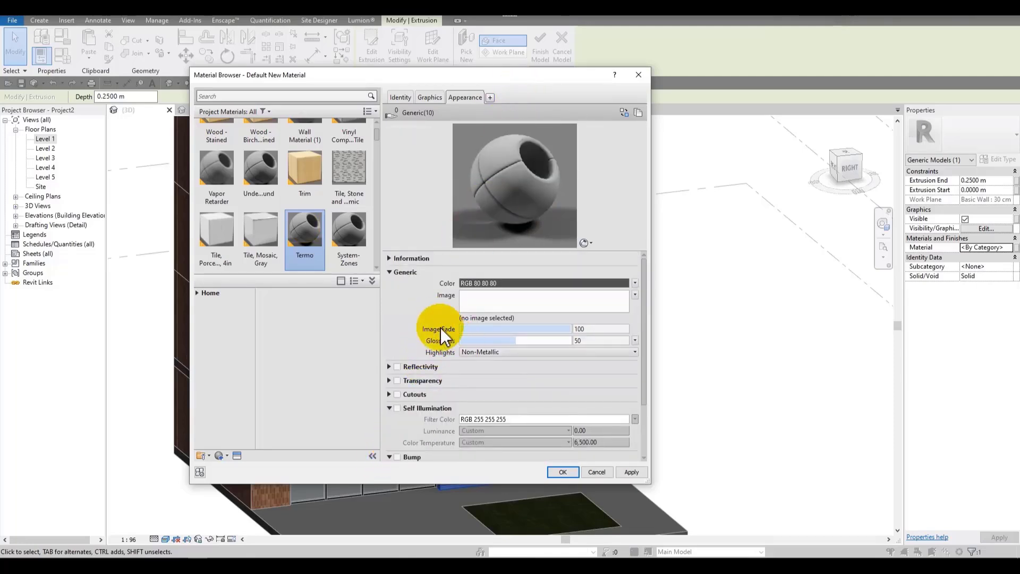
scroll(404, 385, "down", 1)
left_click(390, 371)
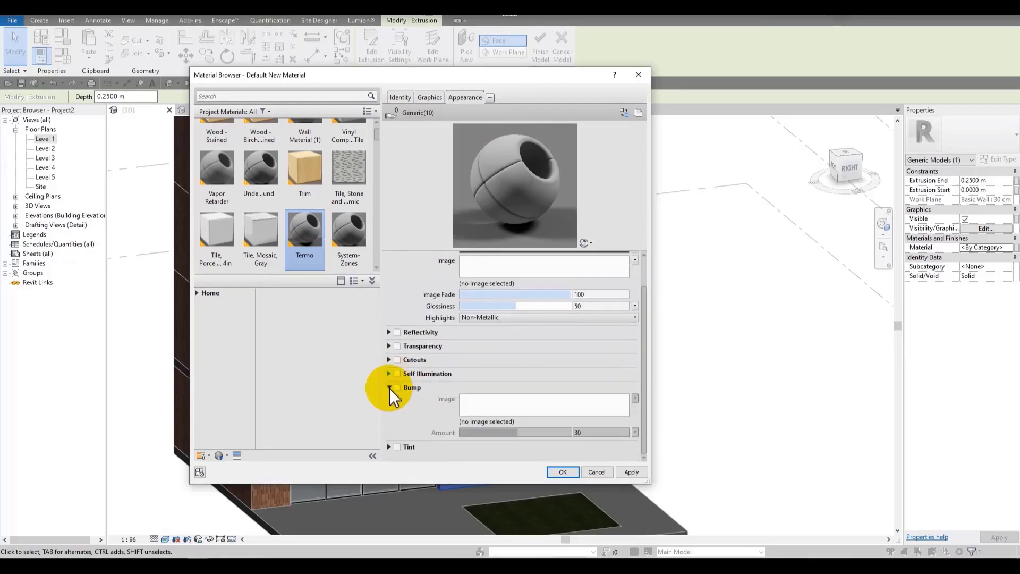
left_click(390, 385)
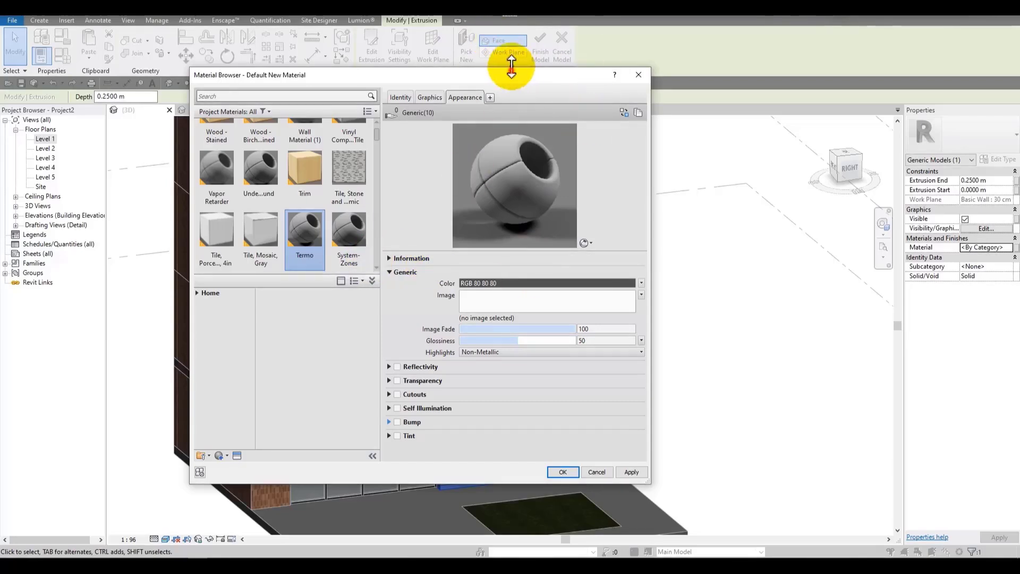
Step: Assign the image FTI28034HDPR.jpg to the Termo material's generic Image and confirm the material browser
left_click_drag(519, 66, 592, 30)
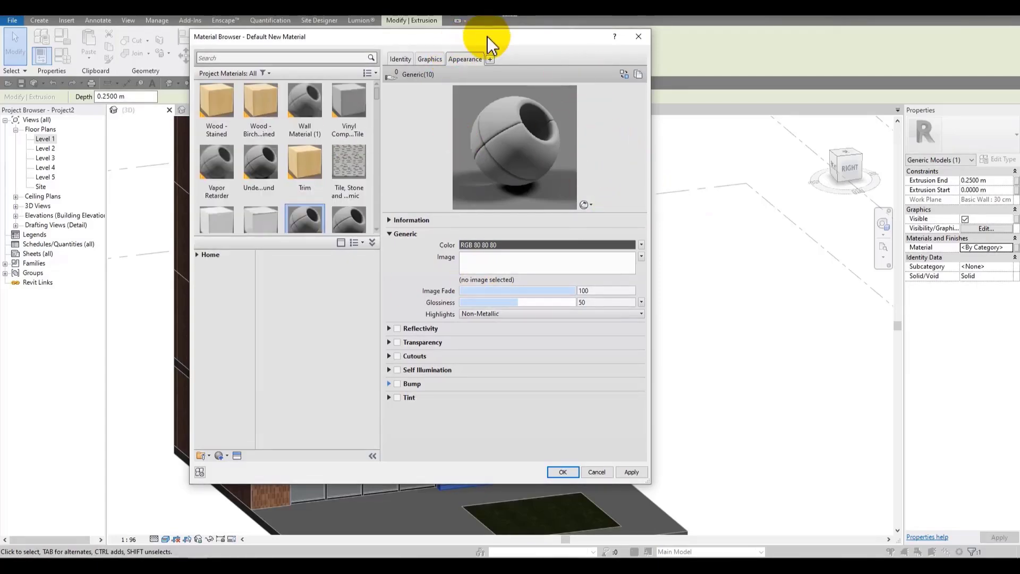
left_click_drag(489, 34, 534, 65)
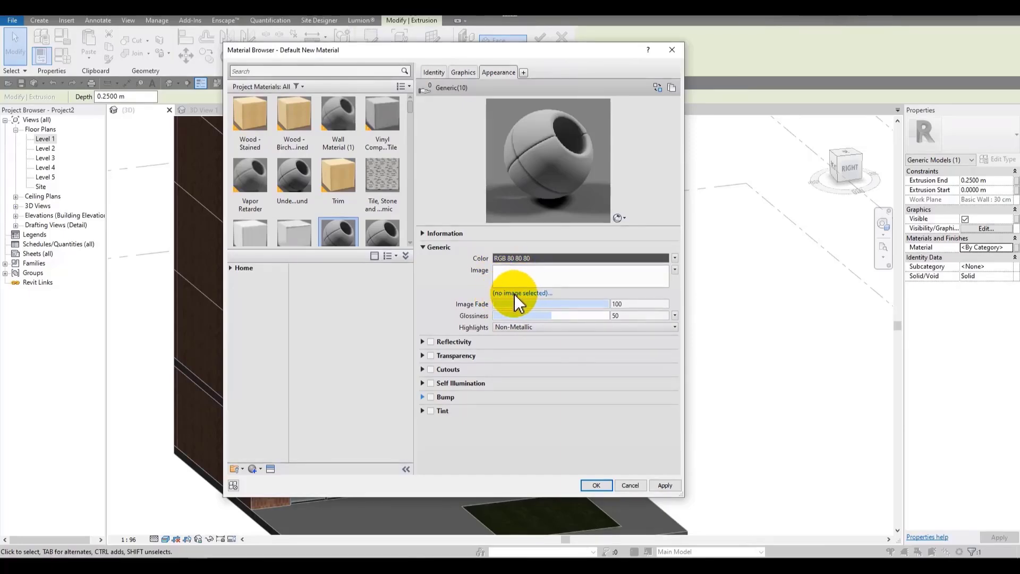
left_click(527, 295)
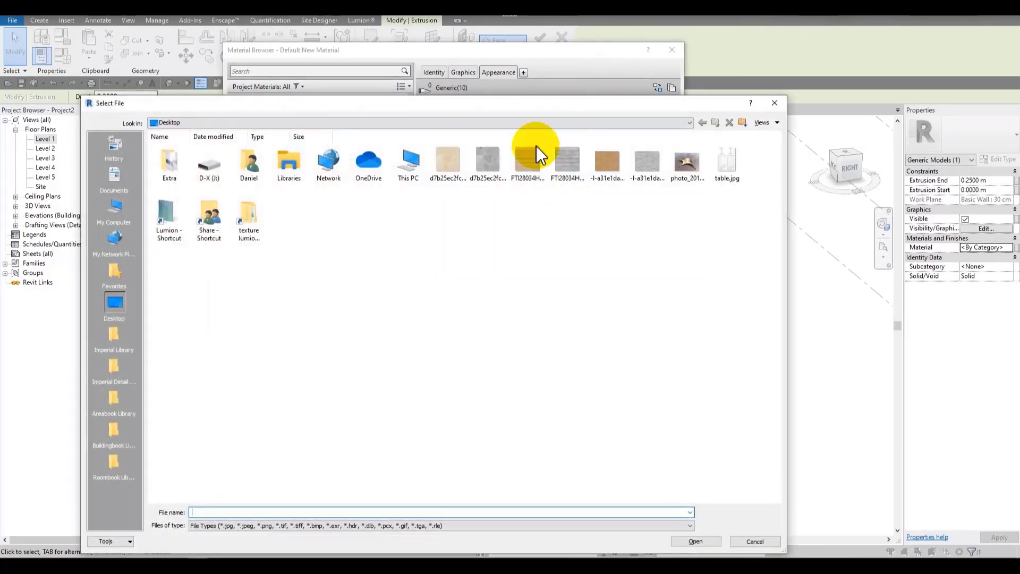
scroll(498, 227, "up", 3, "ctrl")
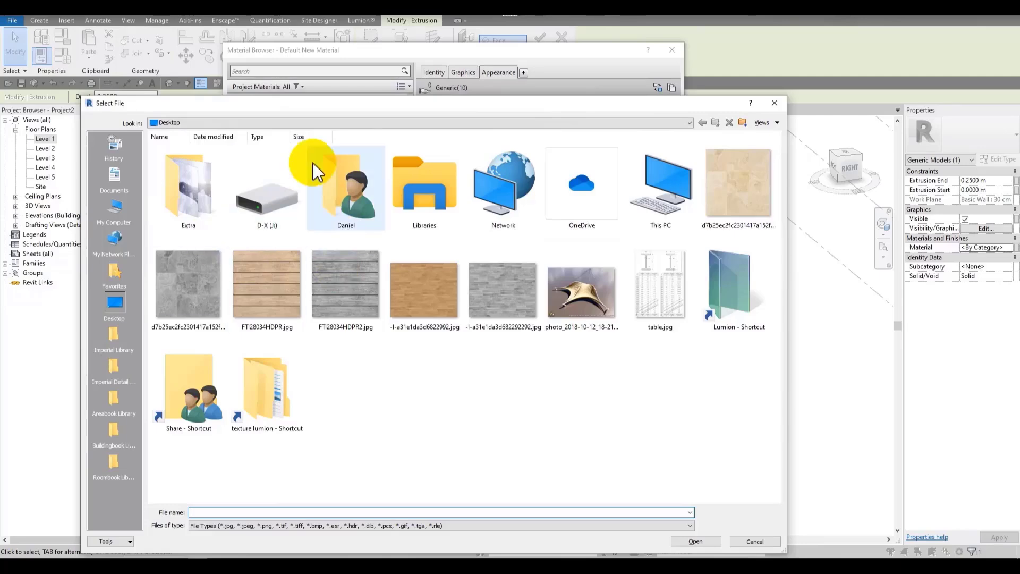
double_click(295, 267)
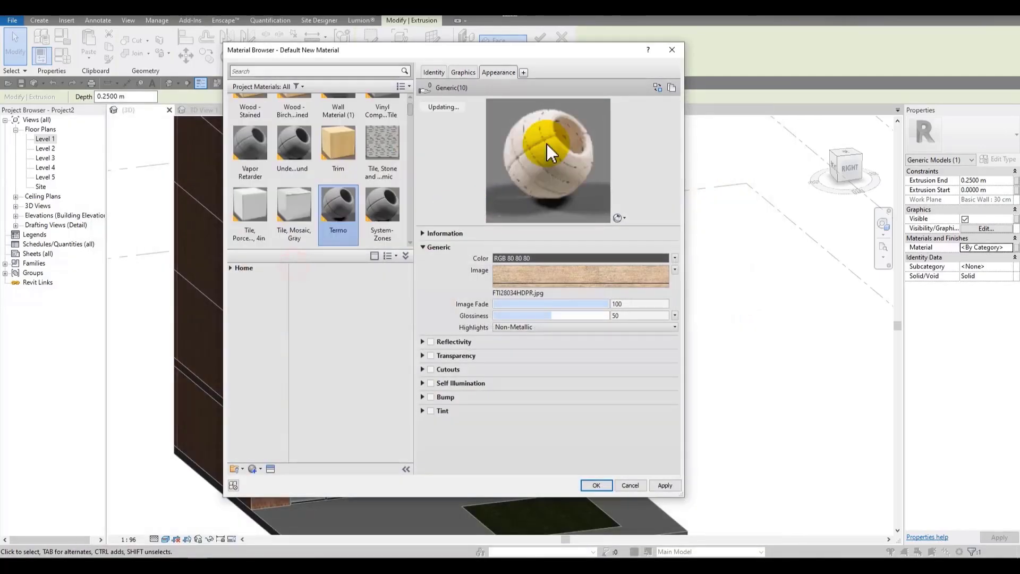
left_click_drag(582, 54, 357, 44)
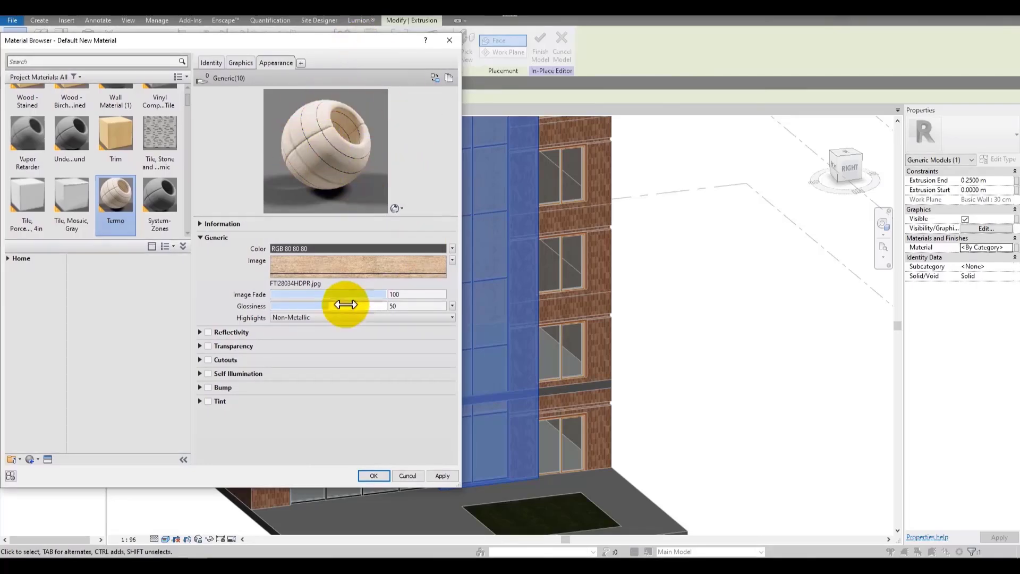
left_click(378, 476)
left_click(736, 353)
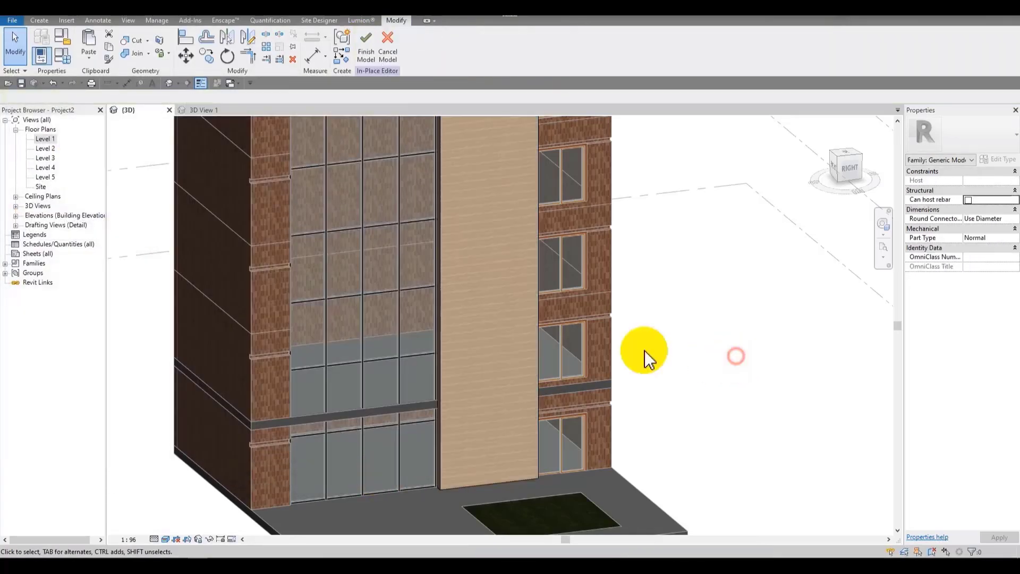
Step: Reopen the Termo material in the material browser and open the Texture Editor for its appearance image
scroll(499, 315, "up", 8)
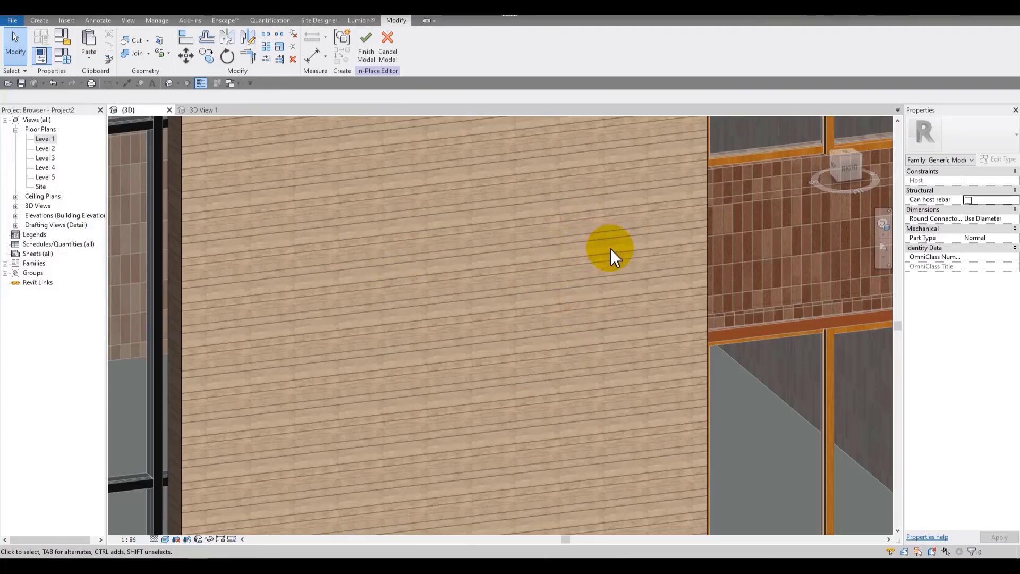
scroll(575, 263, "down", 5)
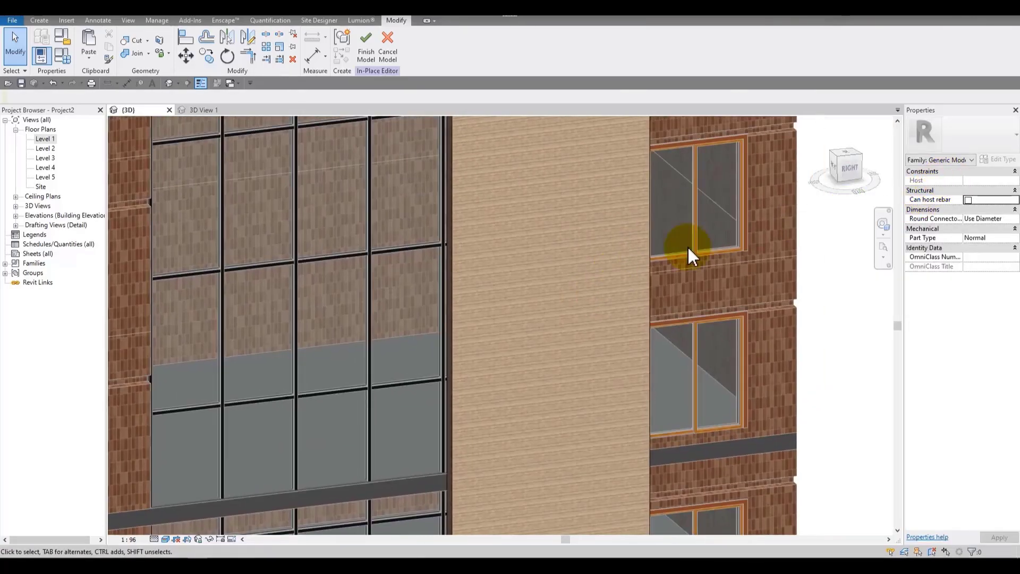
left_click(157, 21)
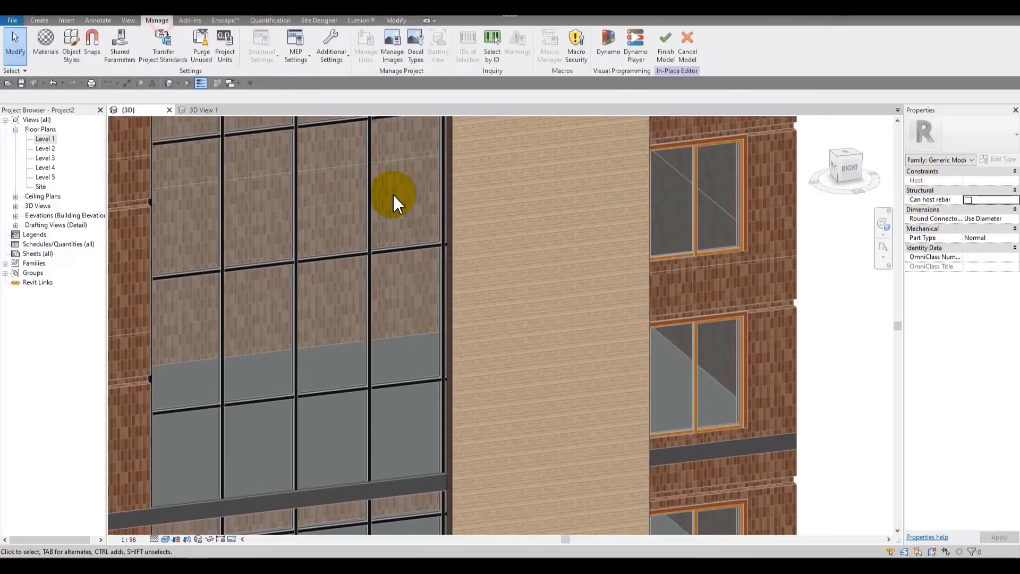
left_click(46, 43)
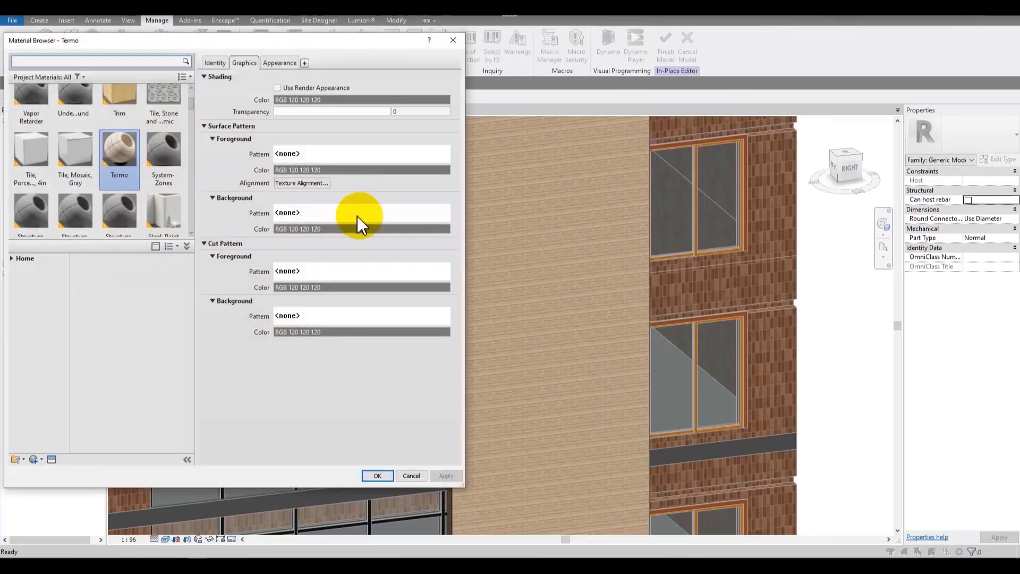
left_click_drag(195, 55, 104, 74)
left_click(186, 83)
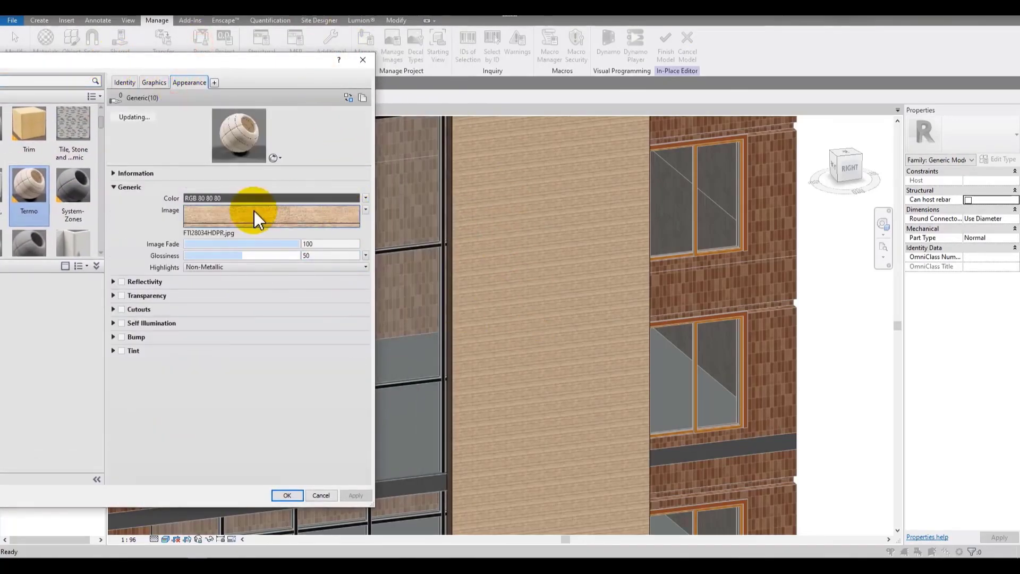
left_click(251, 210)
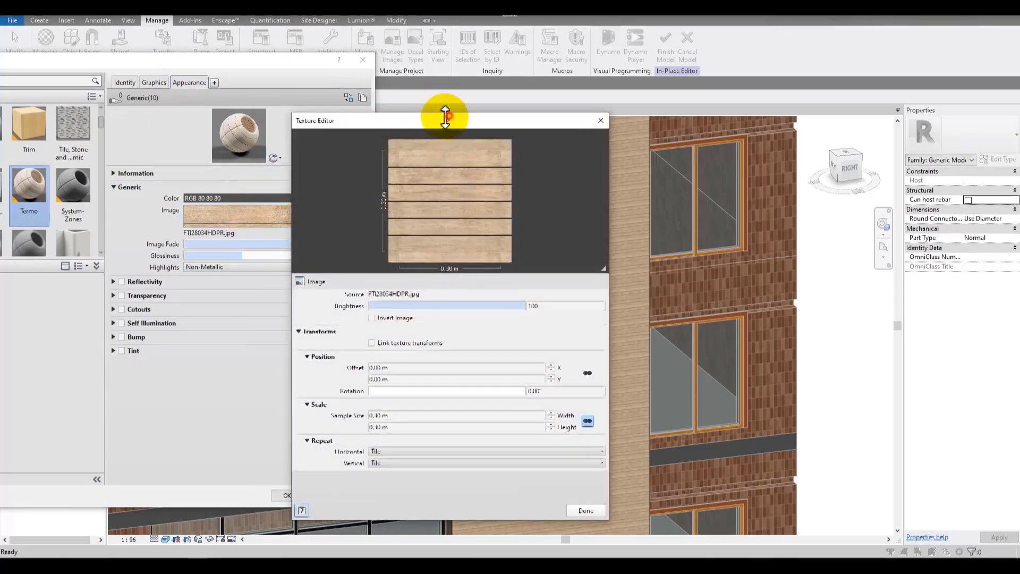
left_click_drag(419, 117, 193, 25)
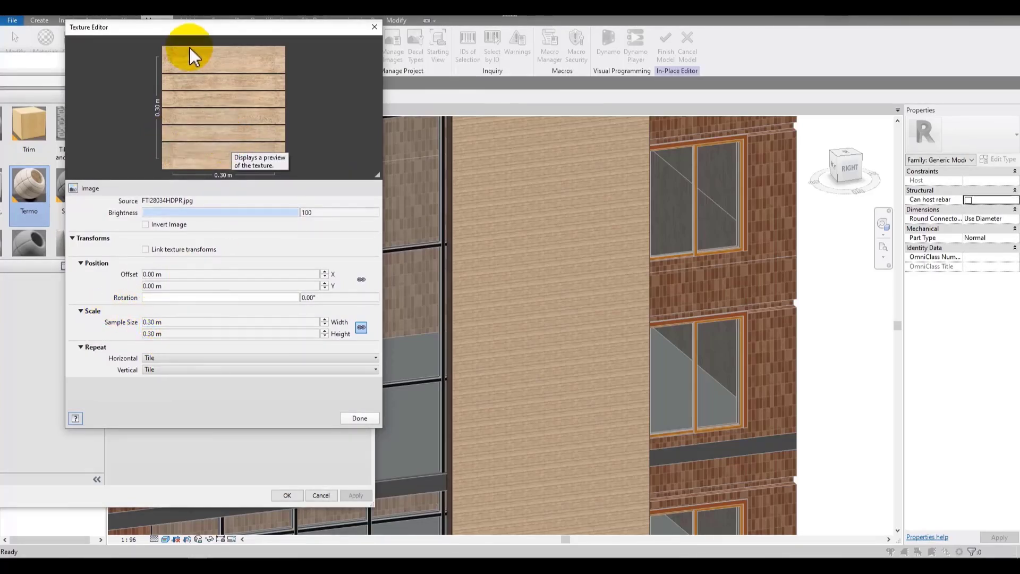
Step: Set the texture sample size to 1 m width and 1 m height, keep Tile repeat, and apply
left_click(205, 323)
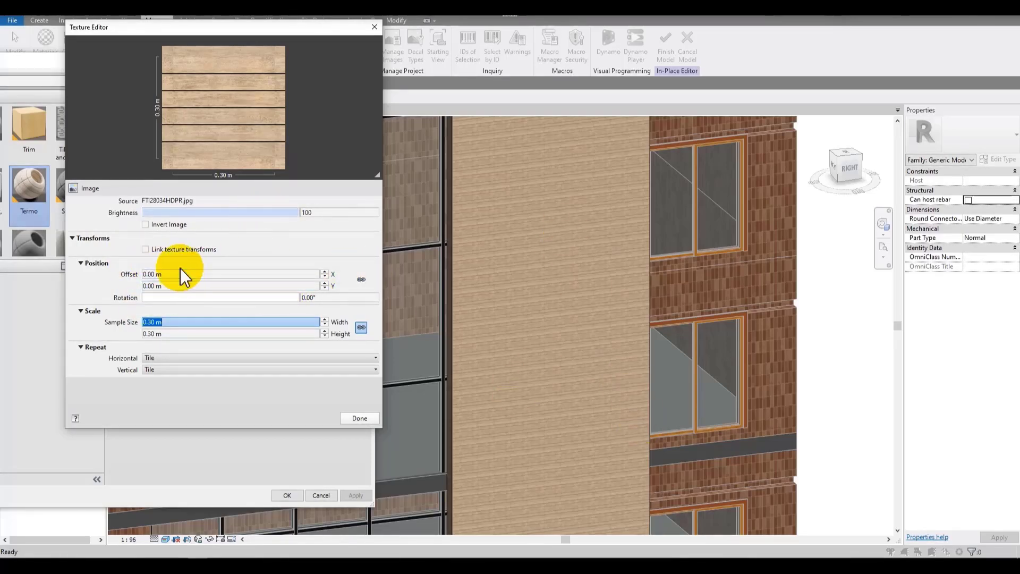
type("1")
left_click(207, 333)
type("1")
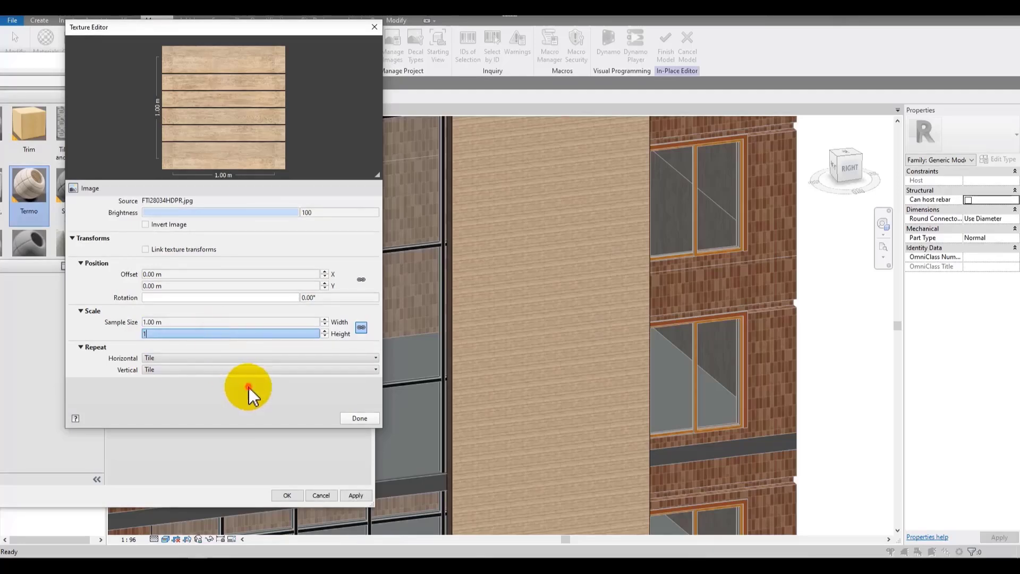
left_click(181, 357)
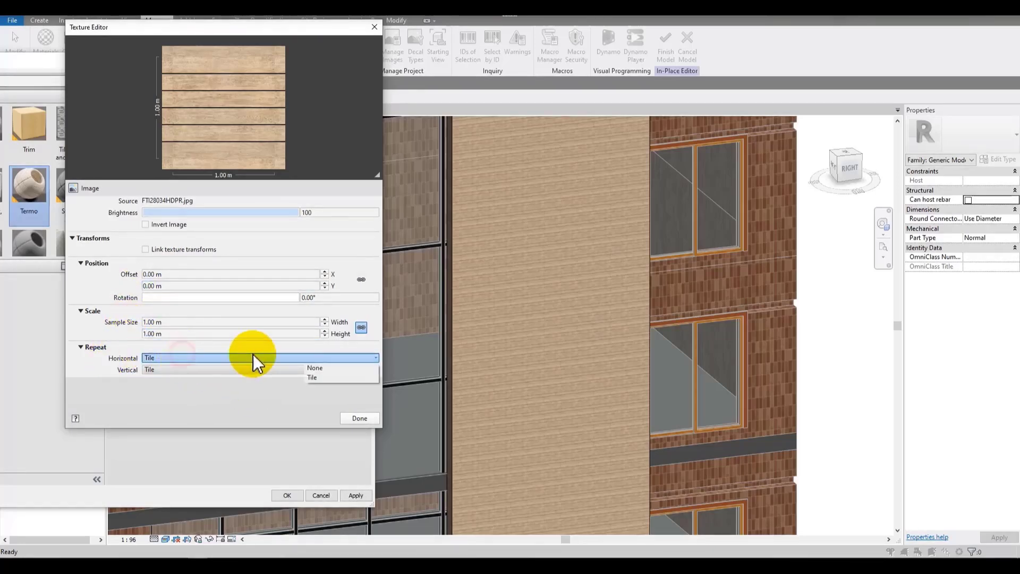
left_click(313, 391)
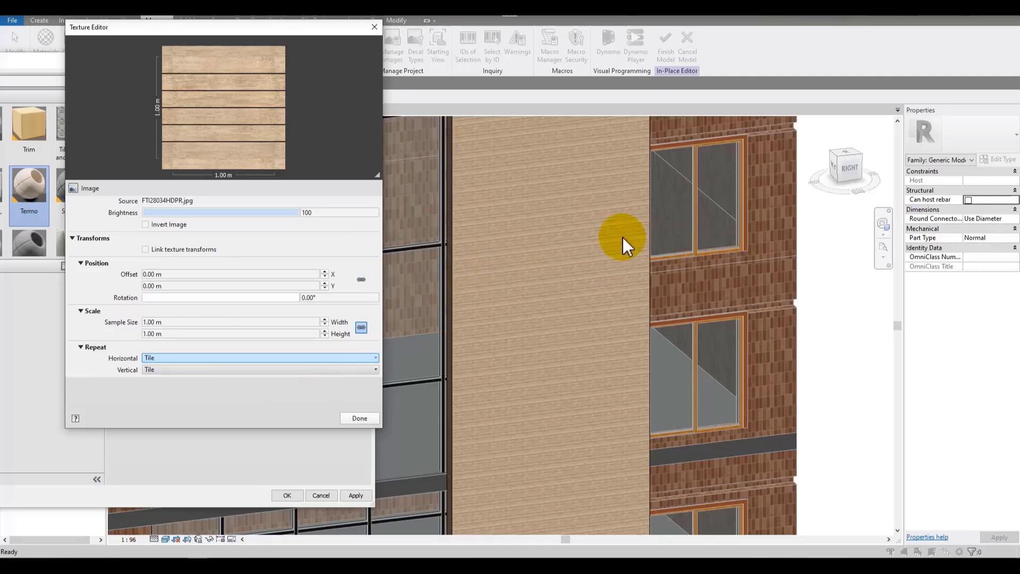
left_click(355, 414)
left_click(356, 494)
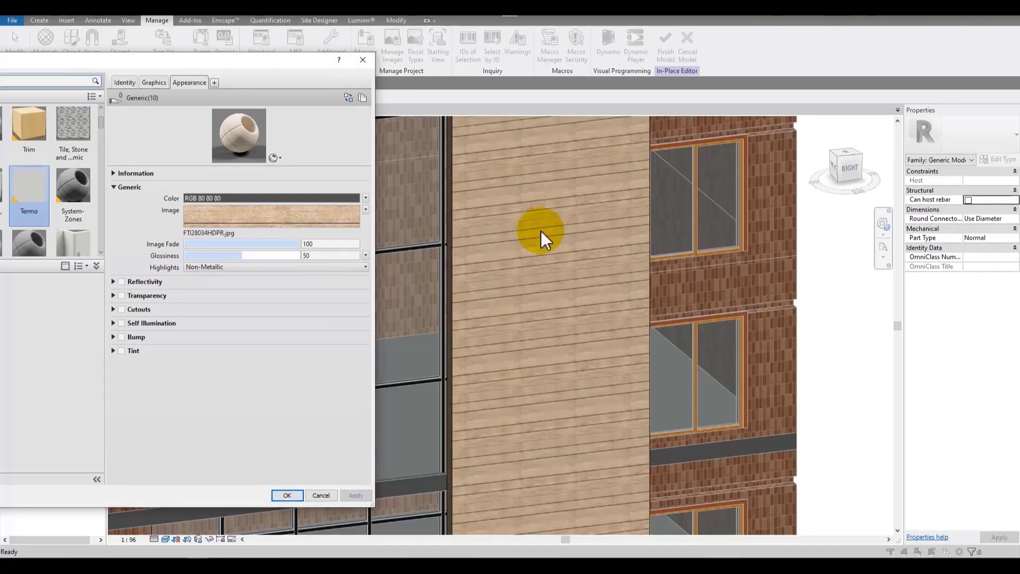
Step: Reopen the Texture Editor, unlink width and height, and set the sample size to 4 m wide by 1 m high
left_click(323, 218)
left_click(361, 327)
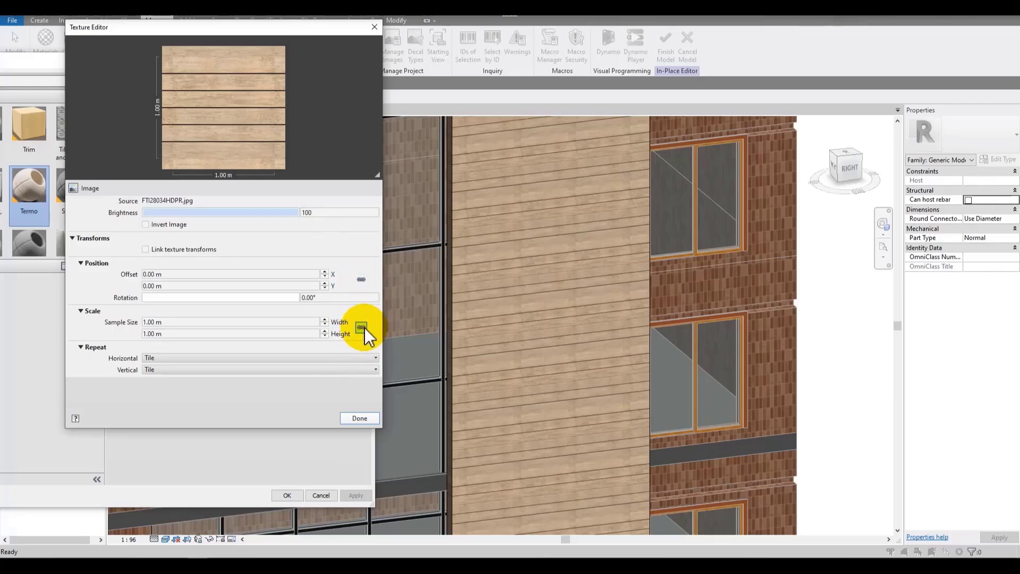
left_click(362, 328)
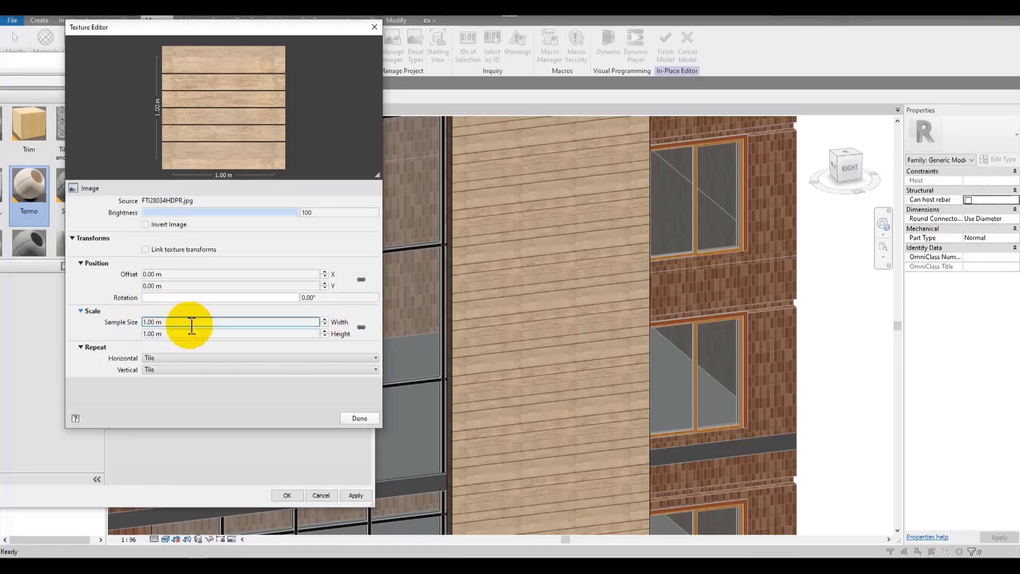
triple_click(224, 333)
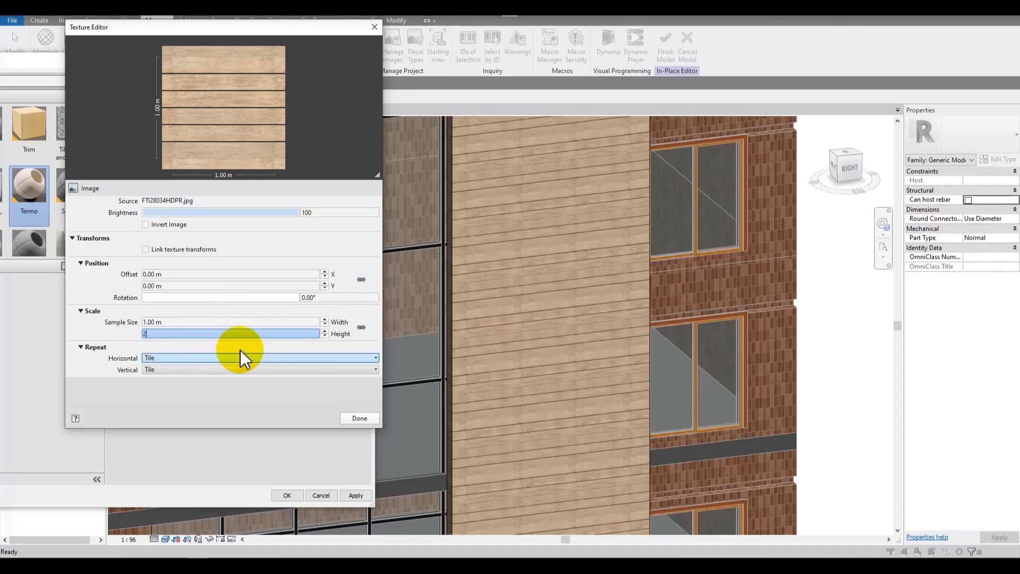
key("Return")
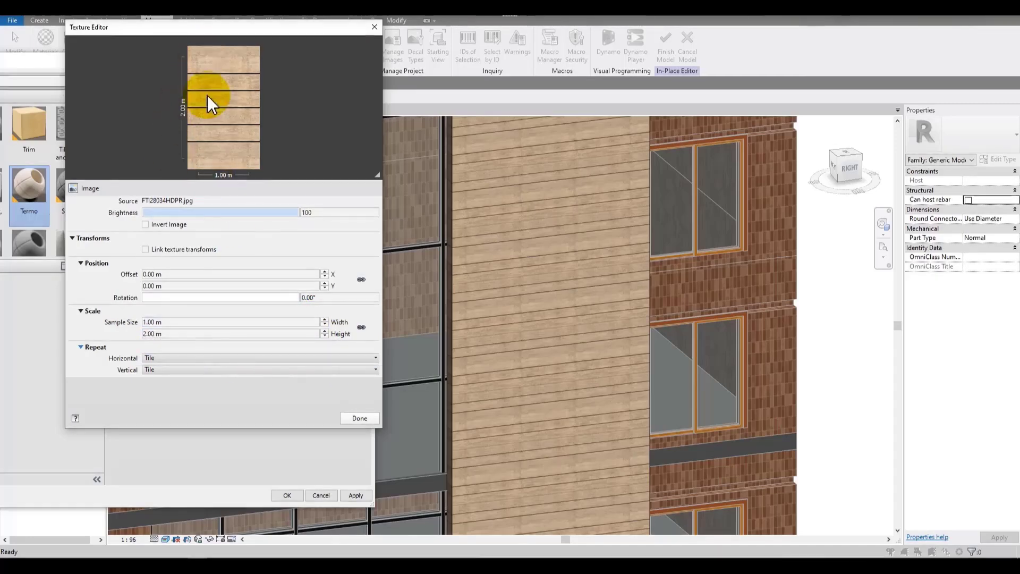
double_click(186, 335)
type("1")
double_click(195, 320)
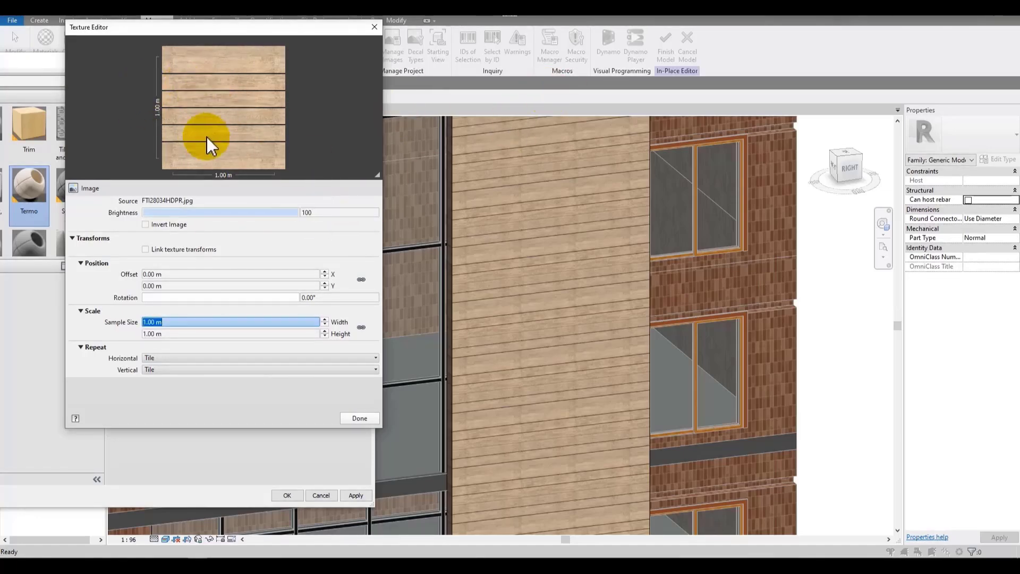
type("4")
key("Return")
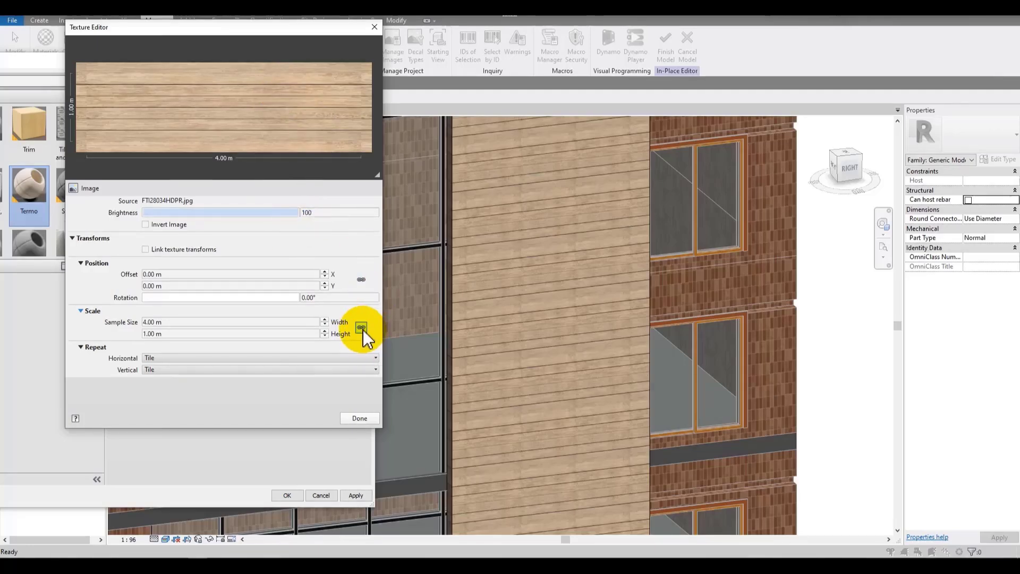
Step: Close the Texture Editor and apply the new texture scale to the Termo material
left_click(163, 321)
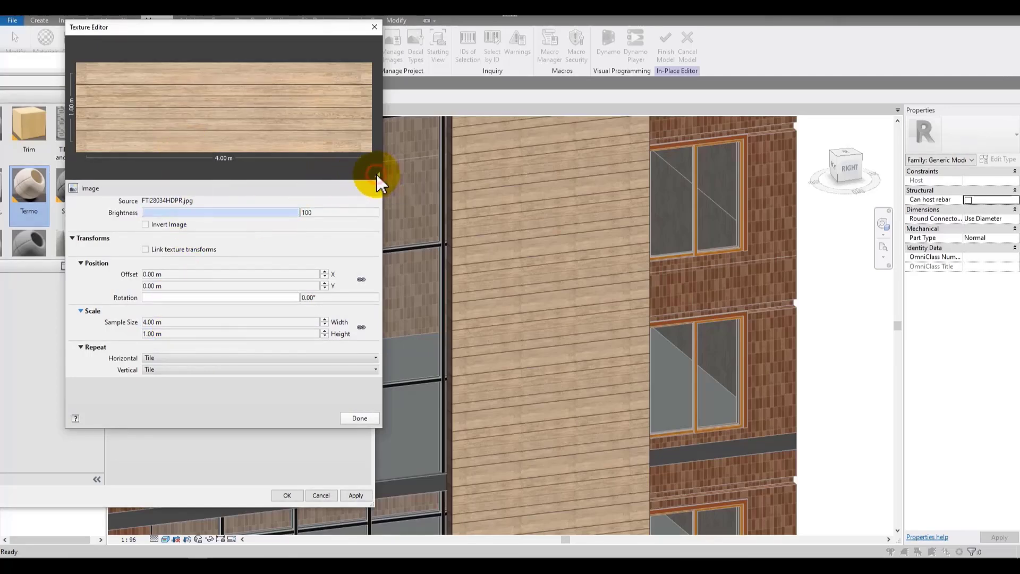
left_click_drag(377, 174, 377, 206)
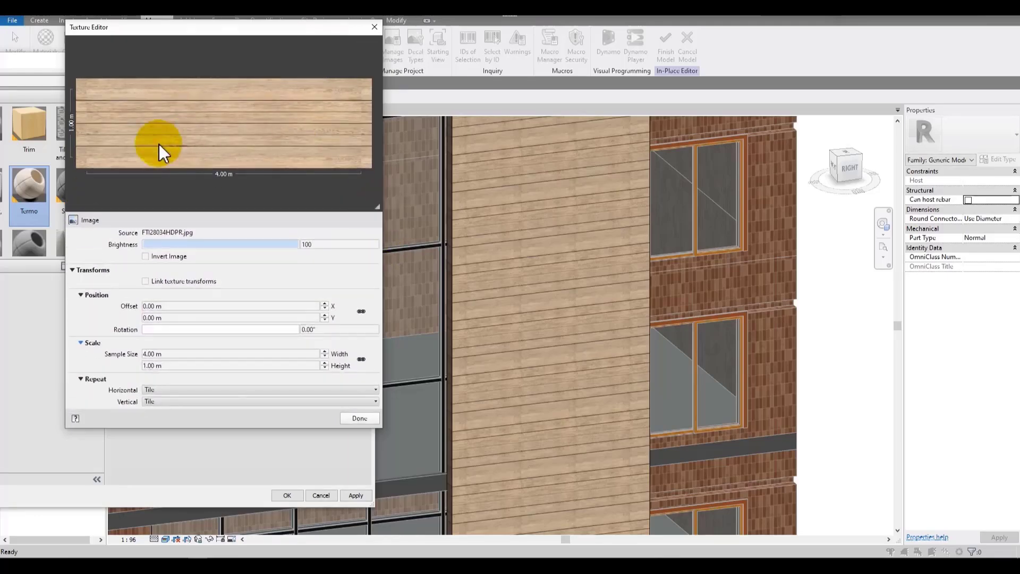
left_click(367, 418)
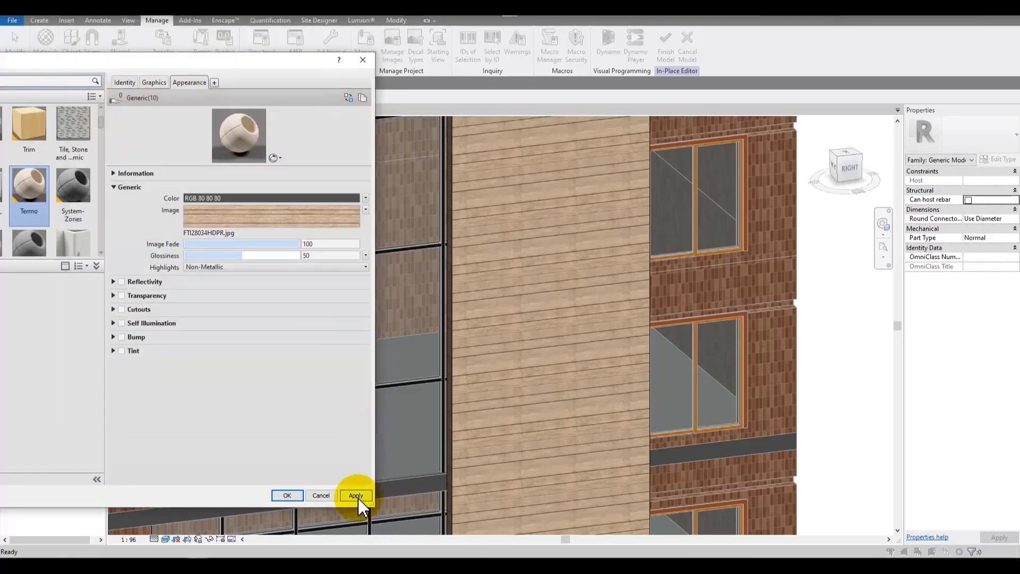
left_click(356, 496)
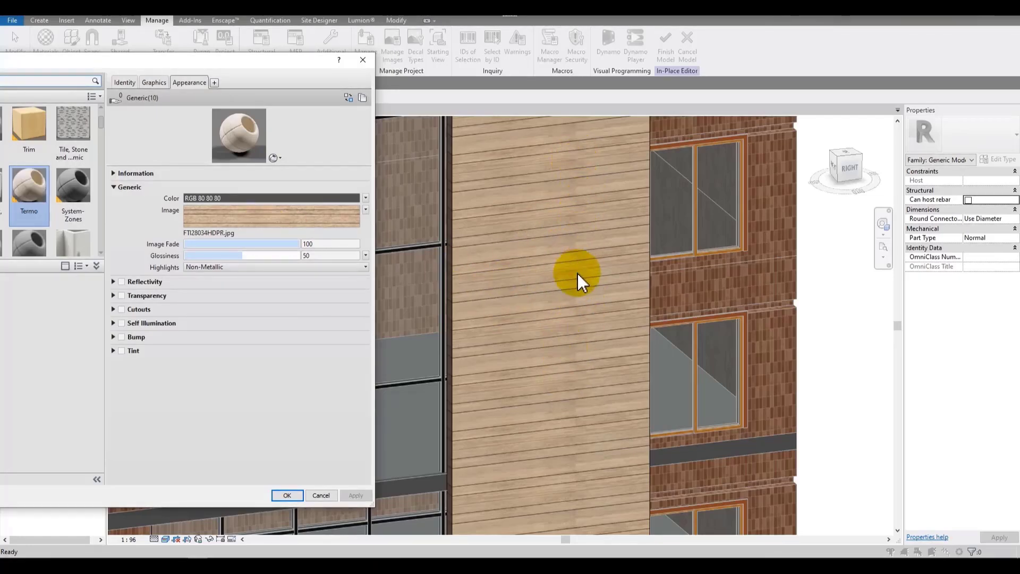
Step: Open the Texture Editor for the Termo image, set the horizontal offset to 0.5 m, and apply
left_click(334, 227)
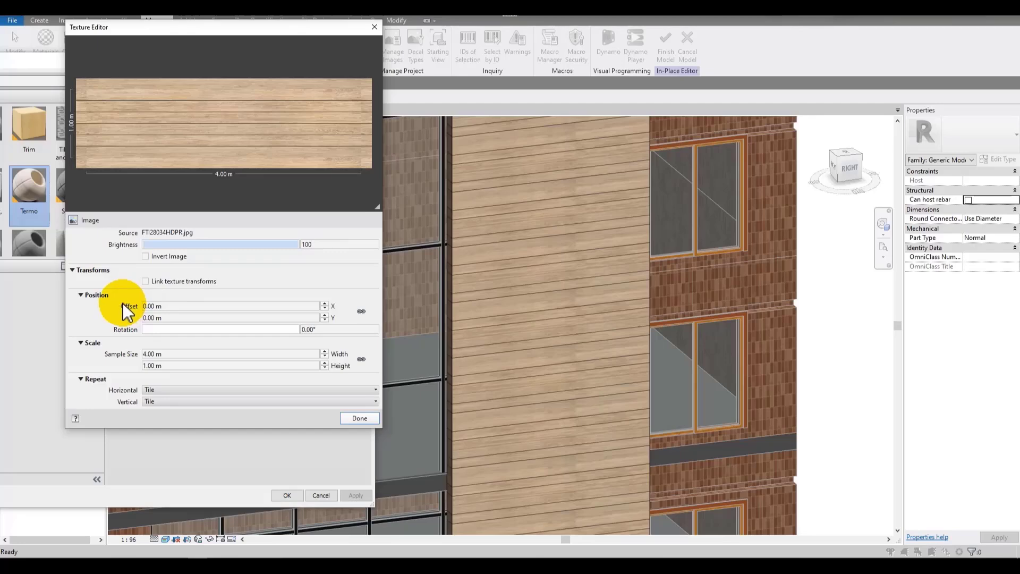
left_click(194, 306)
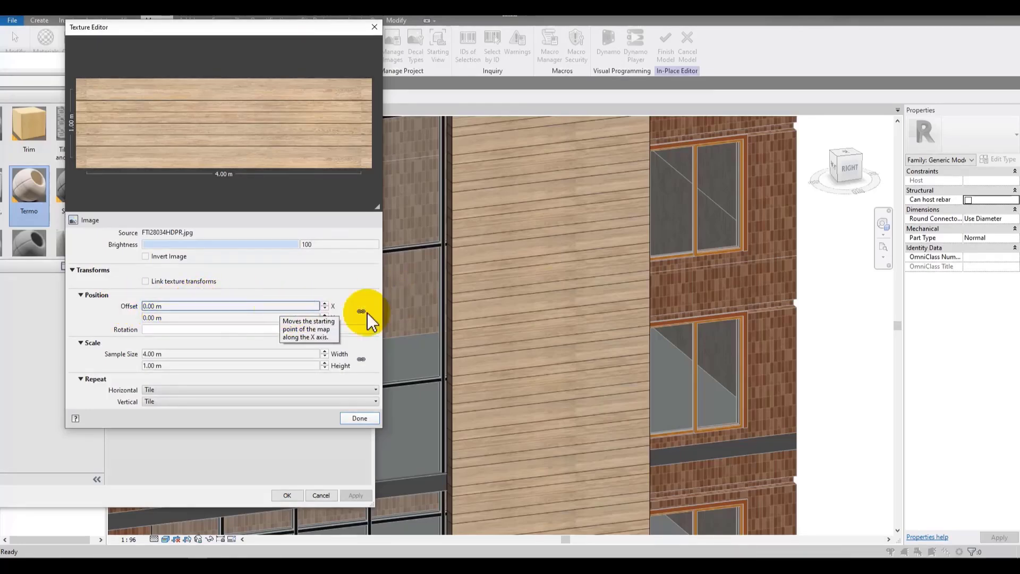
double_click(229, 306)
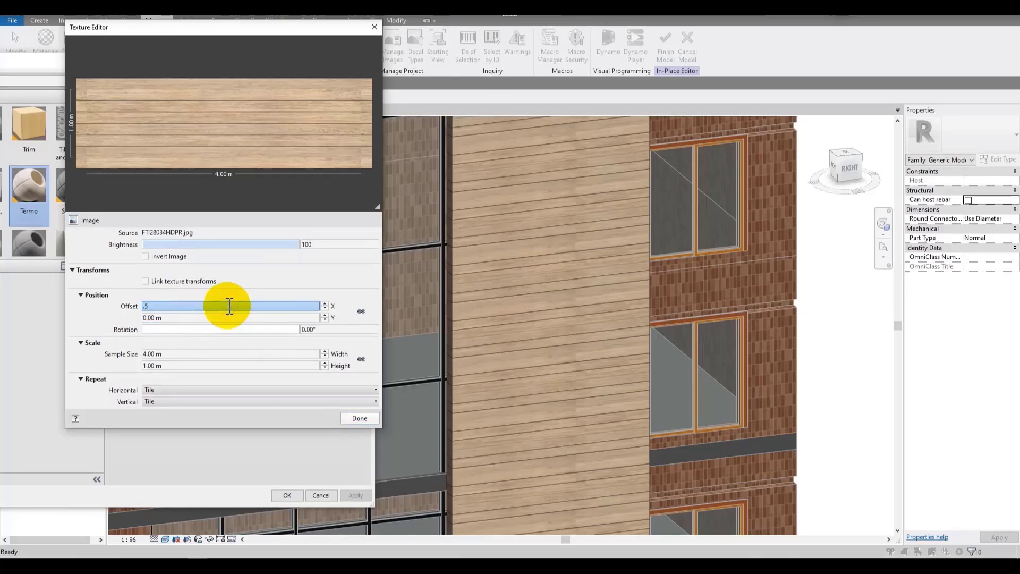
type(".5")
left_click(359, 418)
left_click(356, 495)
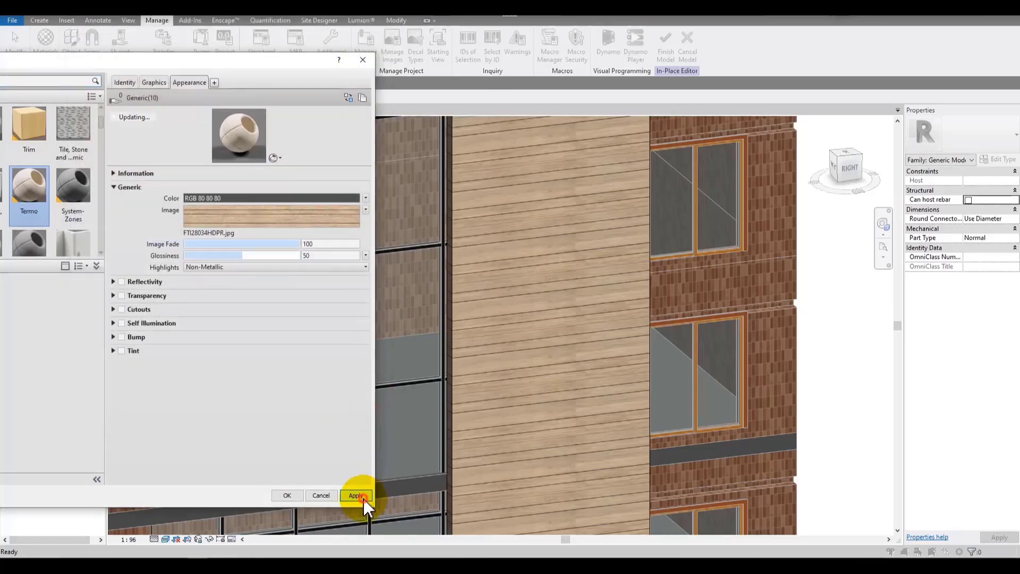
Step: Reopen the Texture Editor, set the horizontal offset to 0.7 m, and apply
left_click(332, 213)
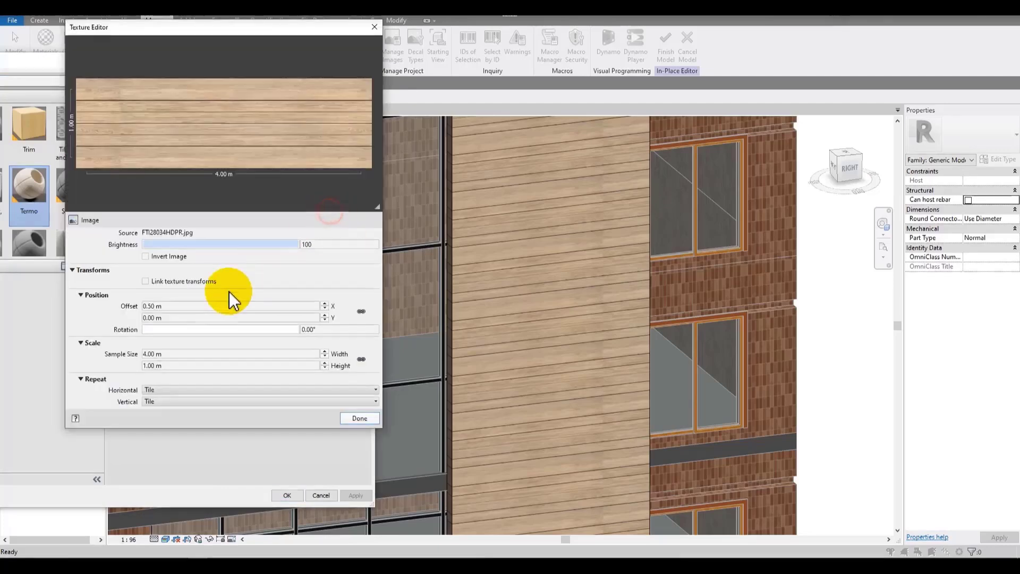
double_click(213, 306)
type(".7")
left_click(358, 418)
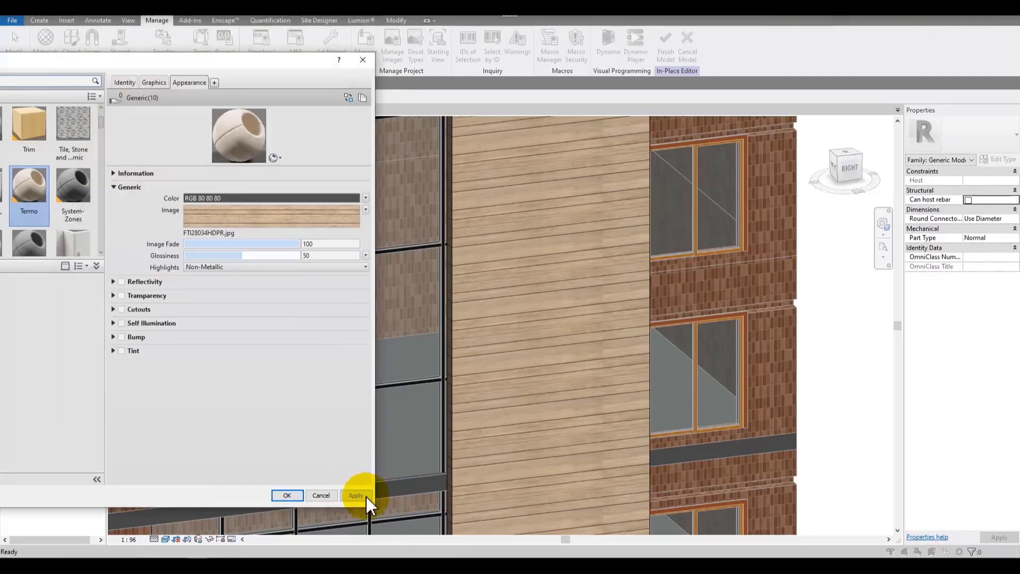
left_click(356, 496)
Step: Reopen the Texture Editor, set the horizontal offset to 1.2 m, and apply
left_click(302, 218)
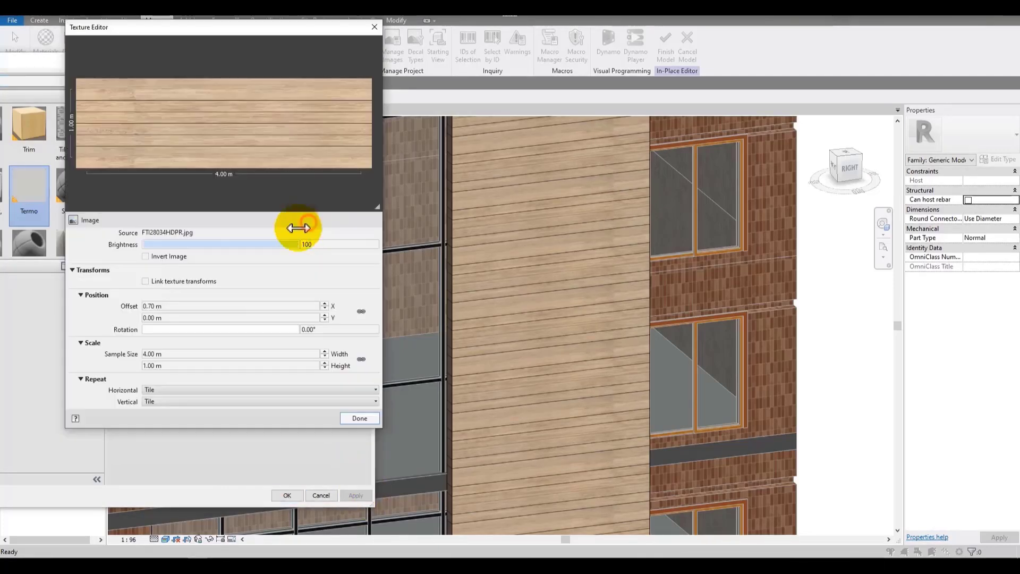
double_click(228, 306)
type("1.2")
left_click(357, 419)
left_click(362, 494)
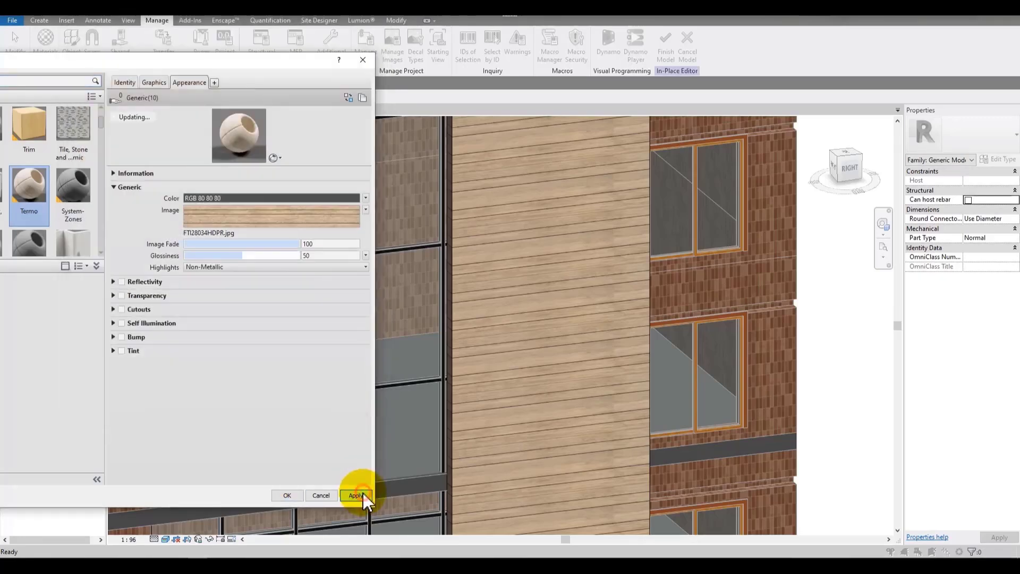
Step: Reopen the Texture Editor, set the horizontal offset to 1.3 m, and apply
left_click(305, 219)
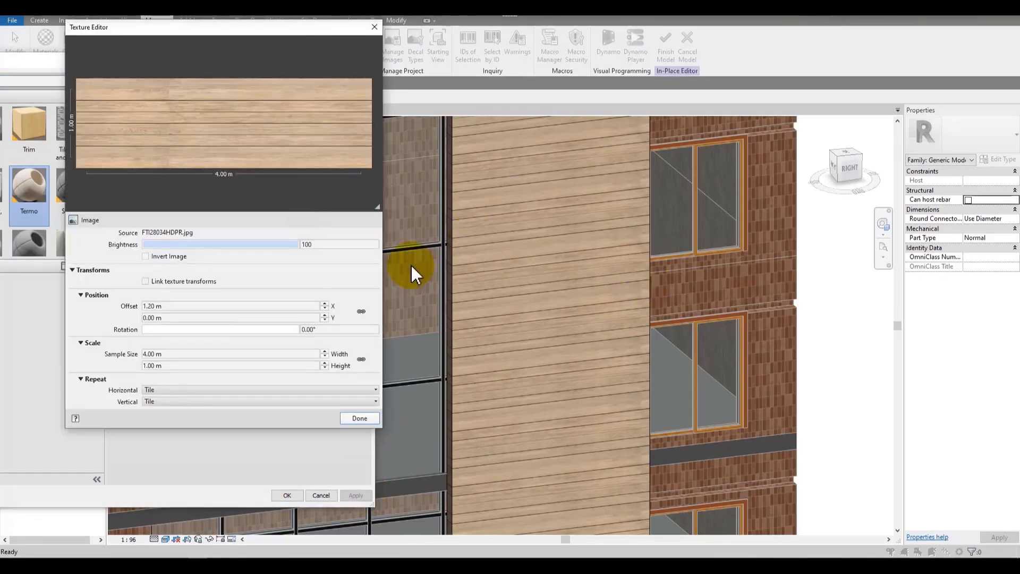
double_click(226, 306)
type("1.")
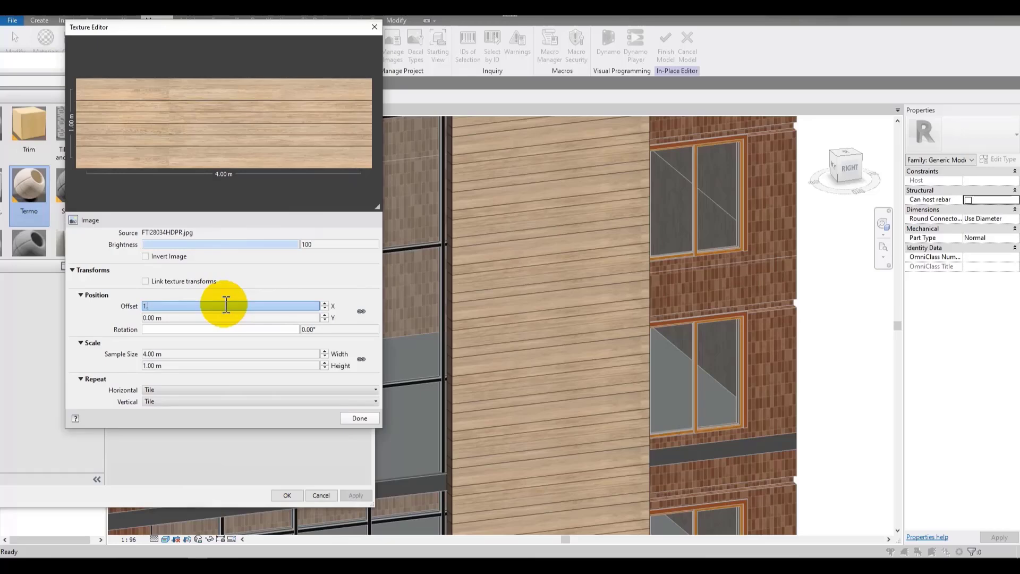
type("3")
left_click(349, 419)
left_click(353, 498)
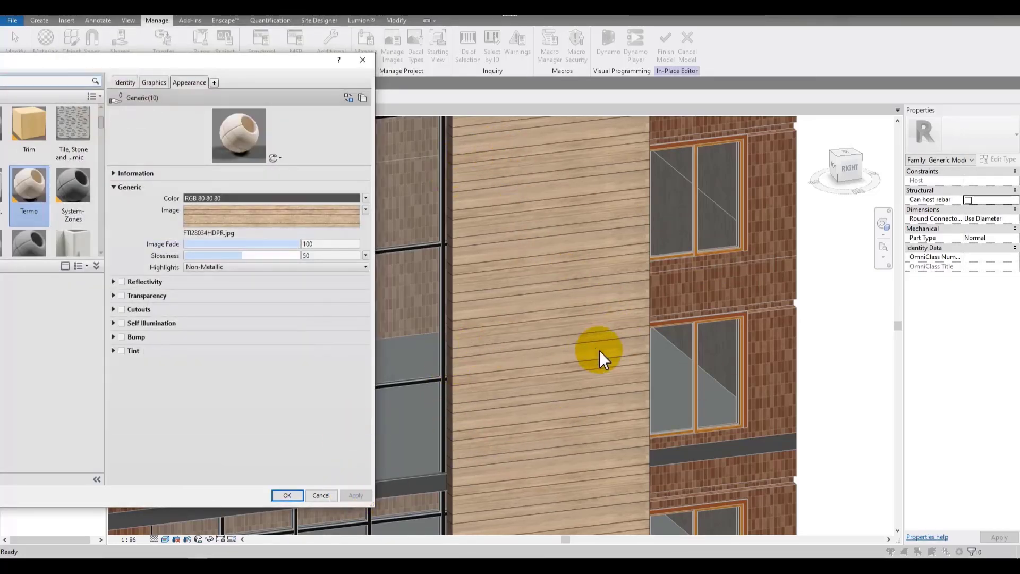
Step: Reopen the Texture Editor, set the vertical offset to 2 m, and apply
left_click(328, 221)
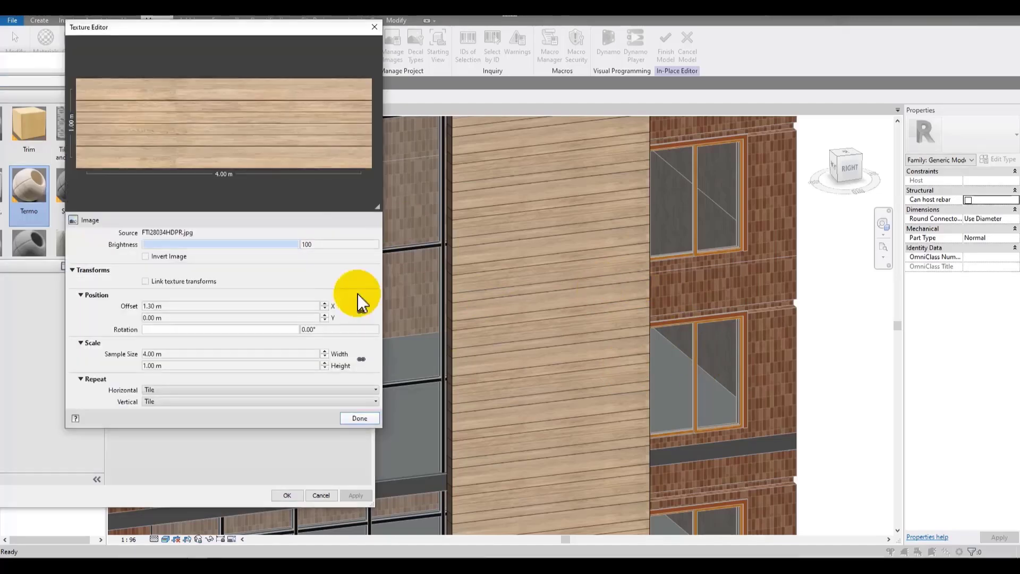
double_click(221, 318)
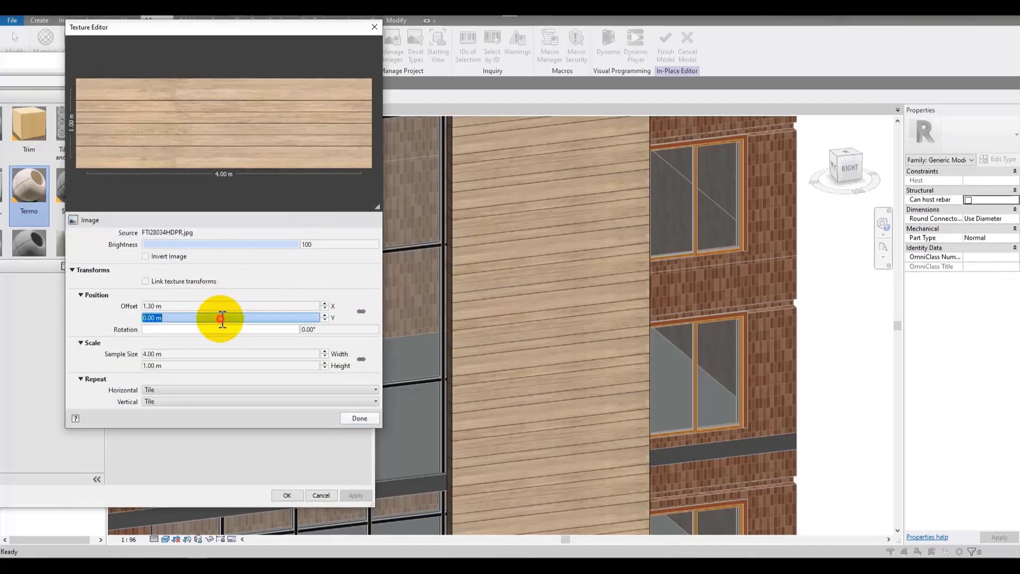
left_click(353, 419)
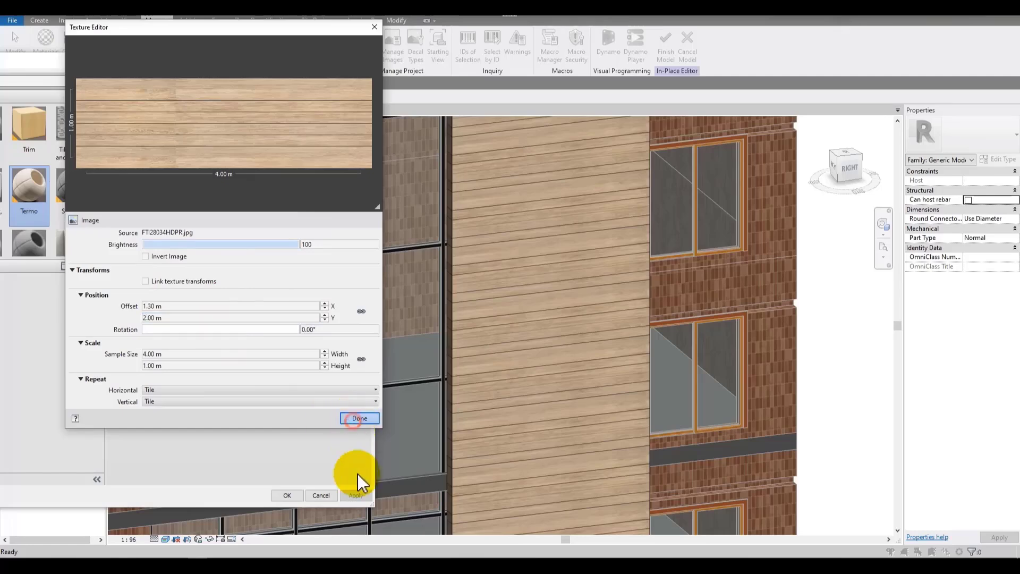
left_click(363, 500)
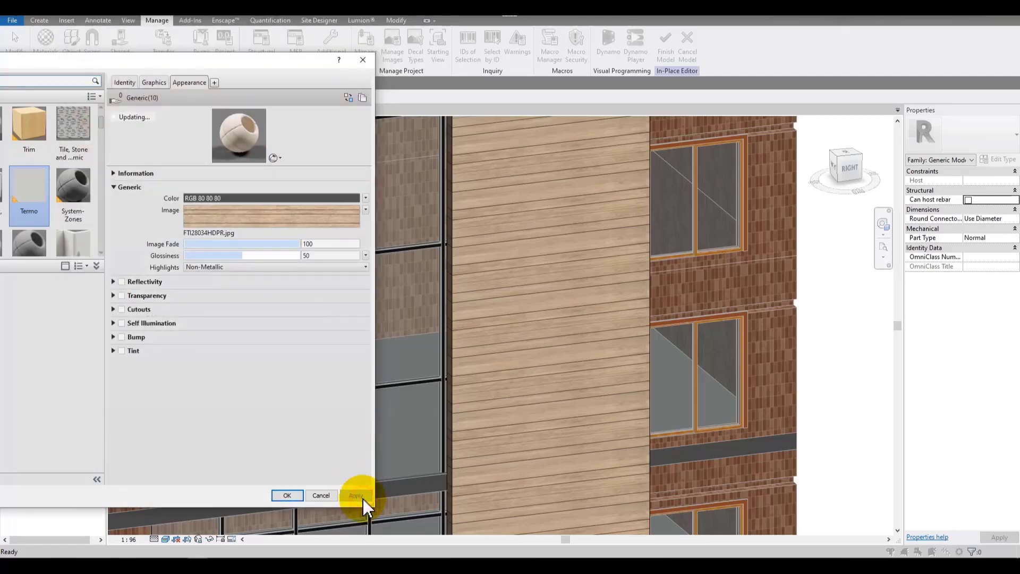
Step: Set the vertical texture offset to 1 m, apply, and close the material browser
left_click(336, 222)
double_click(282, 318)
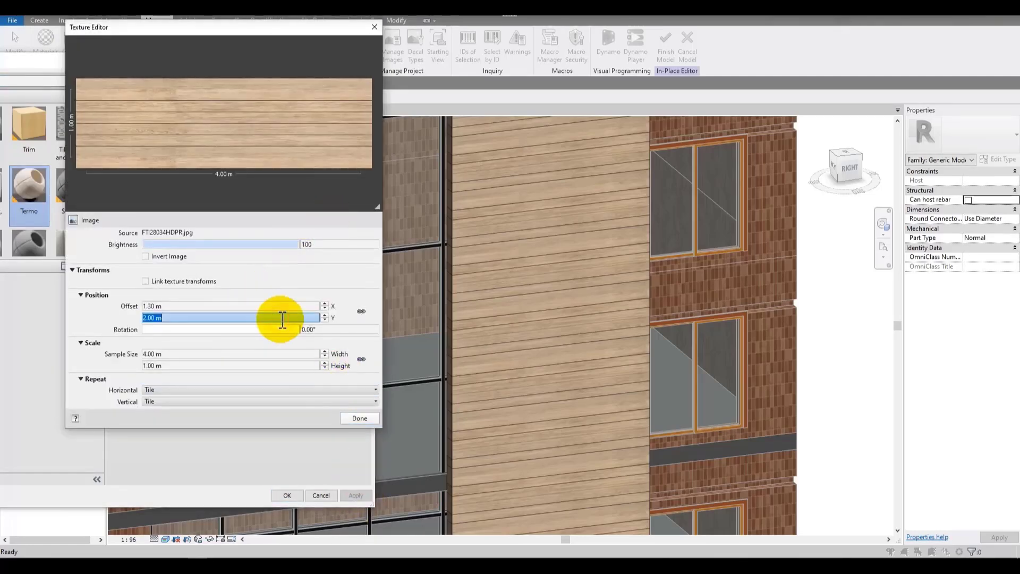
type("1")
left_click(360, 418)
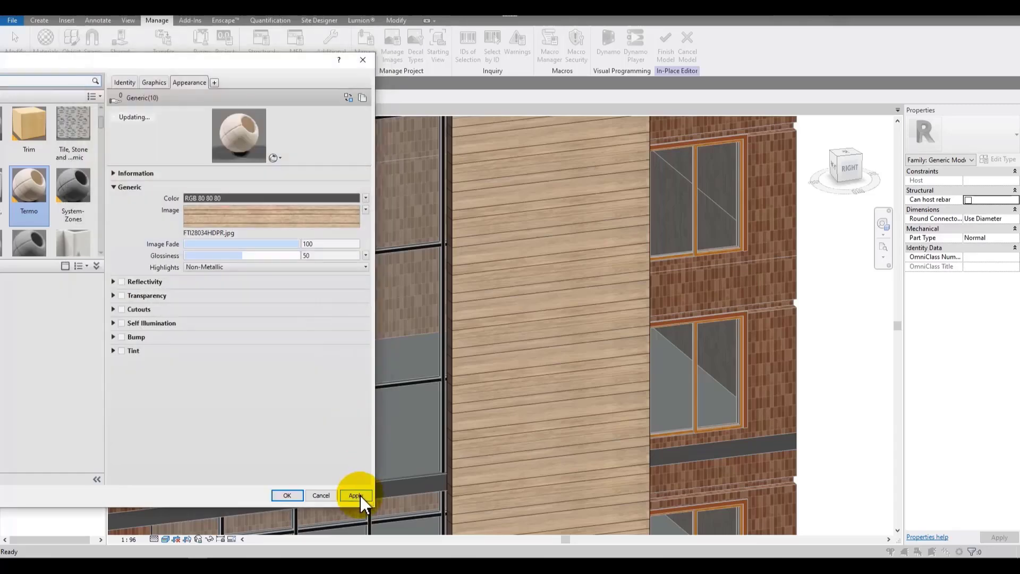
left_click(360, 495)
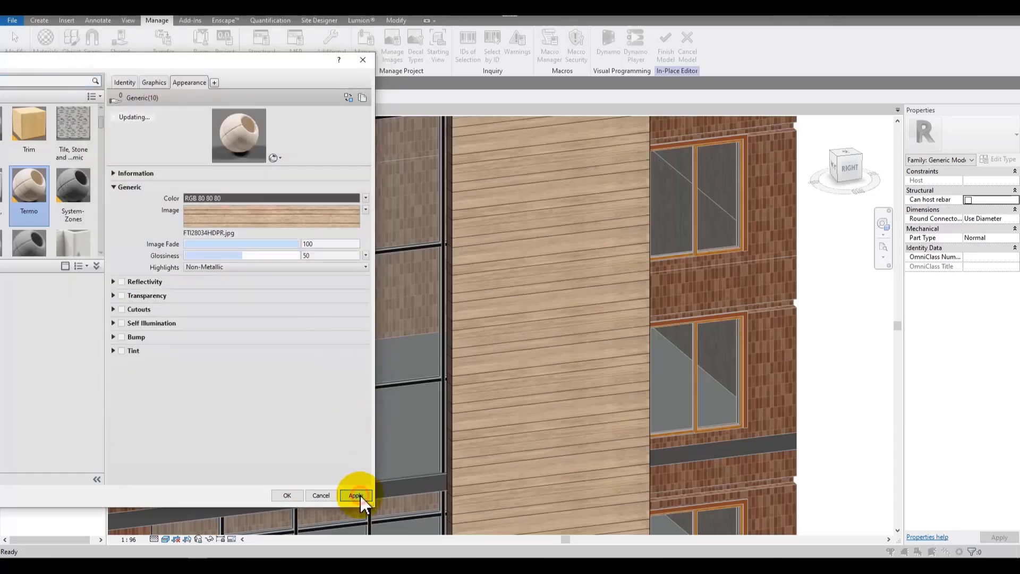
left_click(290, 495)
Step: Reopen the Termo material's Texture Editor, set the horizontal offset to -0.2 m, and apply
middle_click_drag(401, 244, 419, 293)
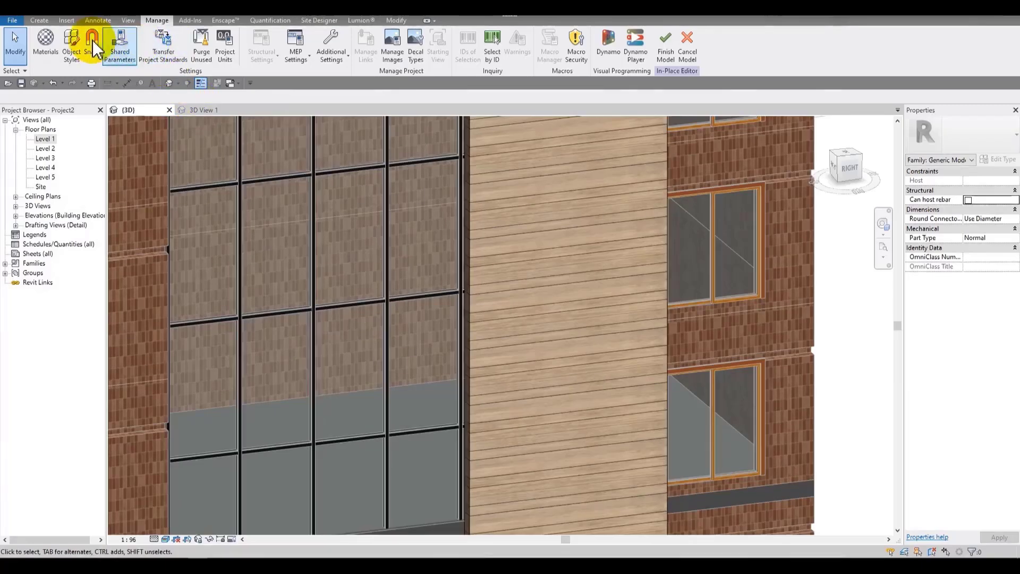
left_click(49, 39)
left_click(271, 79)
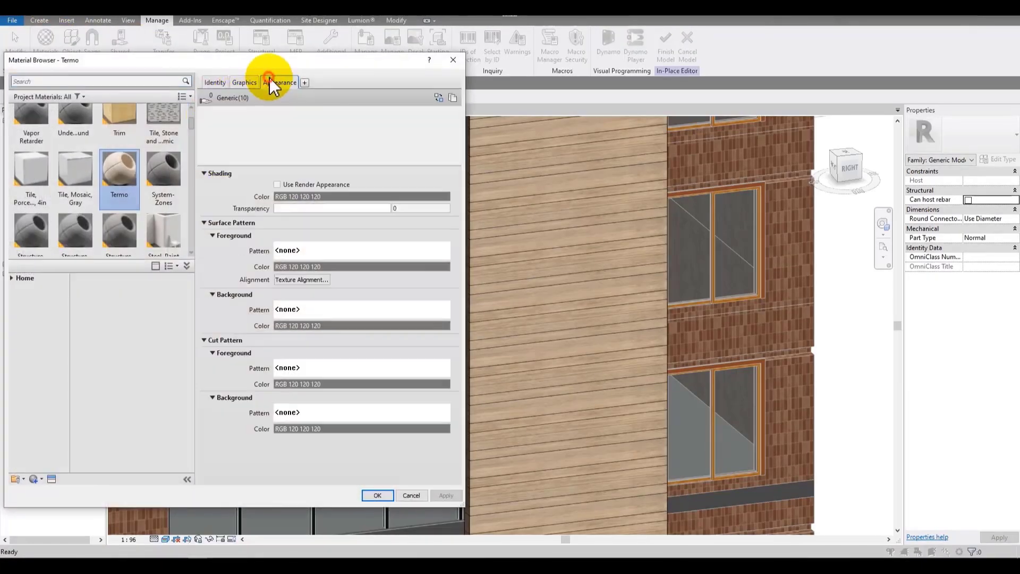
left_click(320, 216)
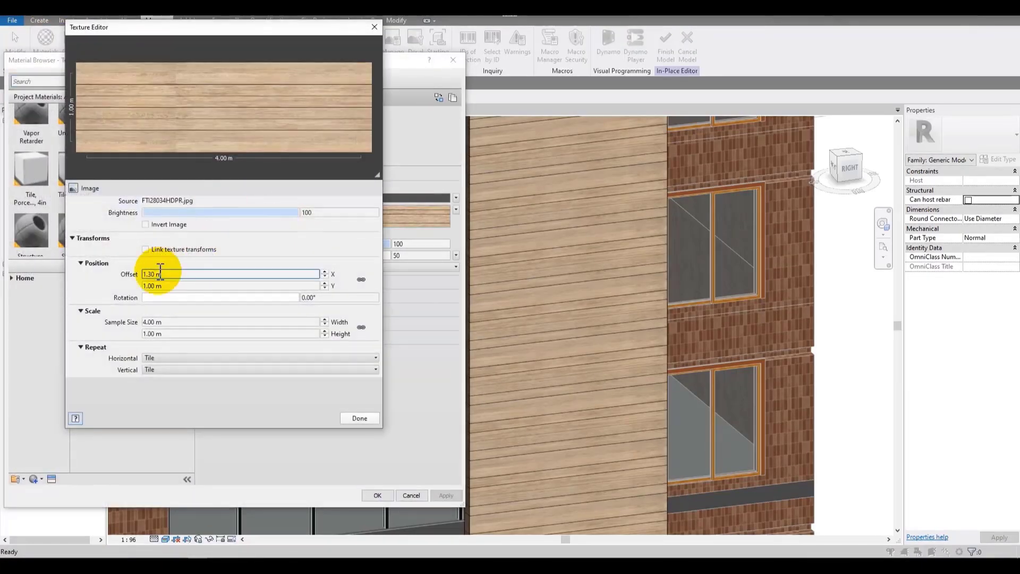
double_click(181, 274)
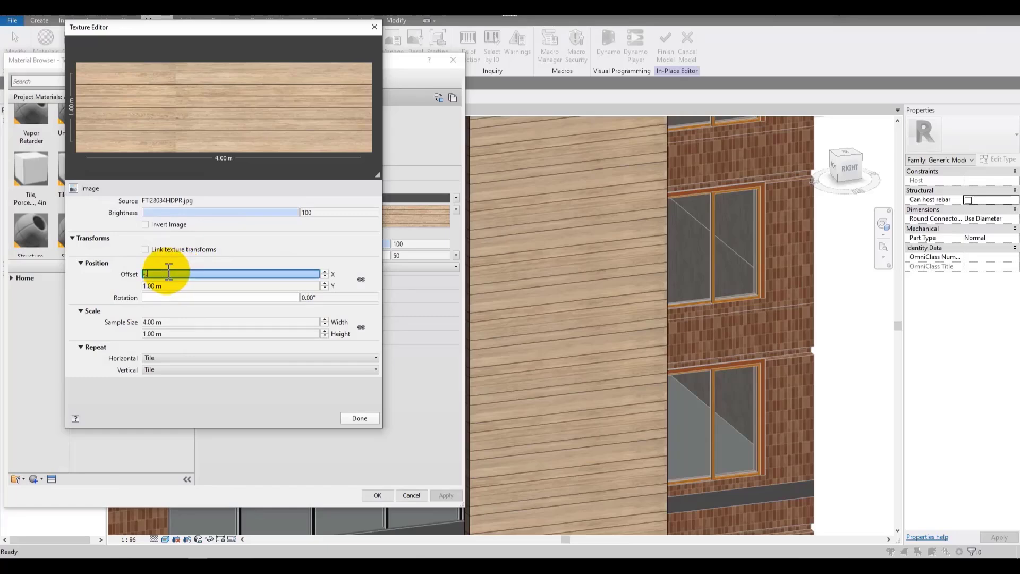
left_click(360, 418)
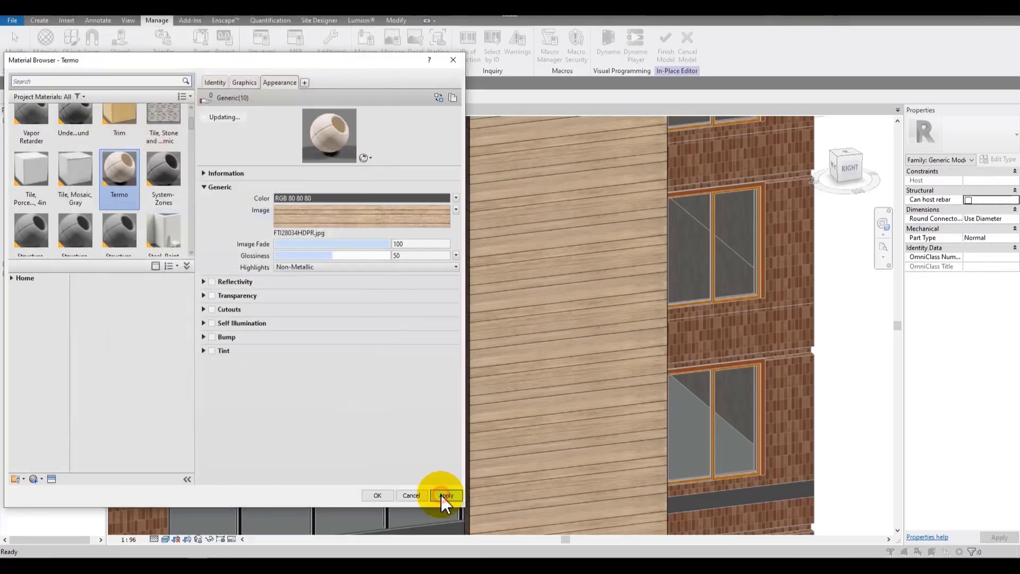
left_click(445, 495)
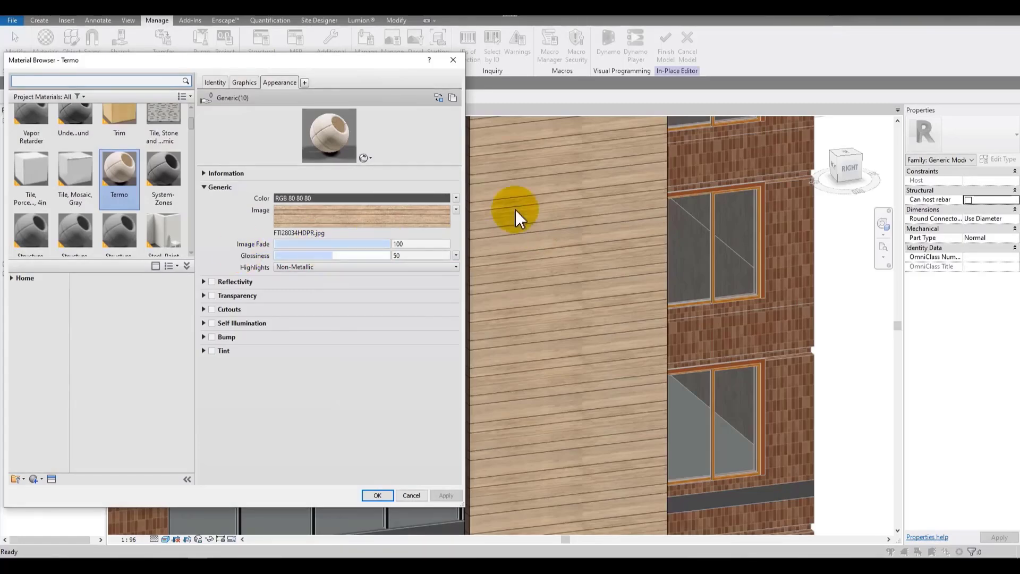
Step: Reopen the Texture Editor and set the offsets to 1.2 m horizontally and 0 m vertically
left_click(321, 222)
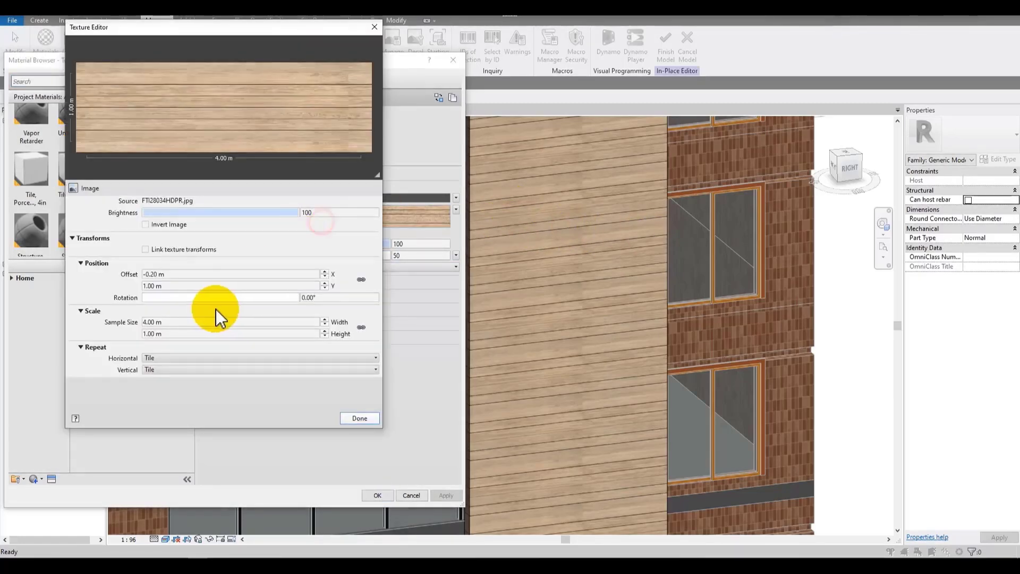
double_click(193, 286)
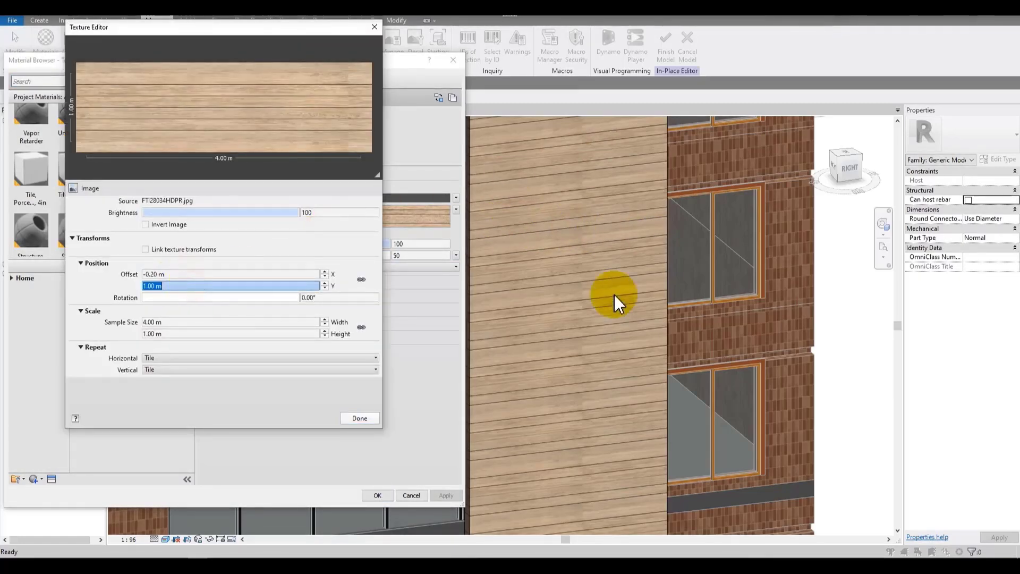
double_click(222, 273)
type("1.2")
double_click(234, 285)
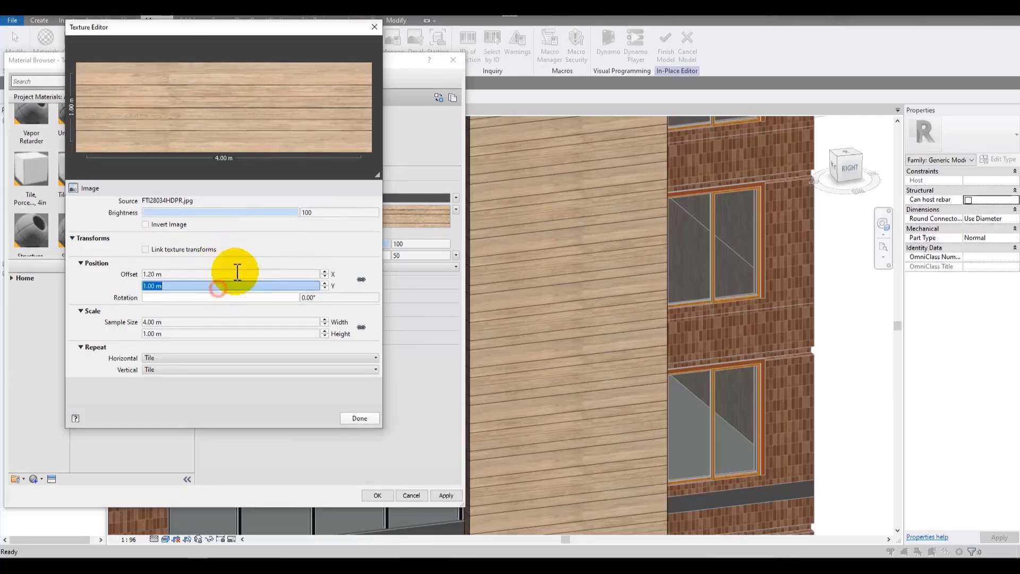
type("0")
left_click(276, 243)
Step: Rotate the texture to 90° and apply it to the Termo material
left_click(160, 296)
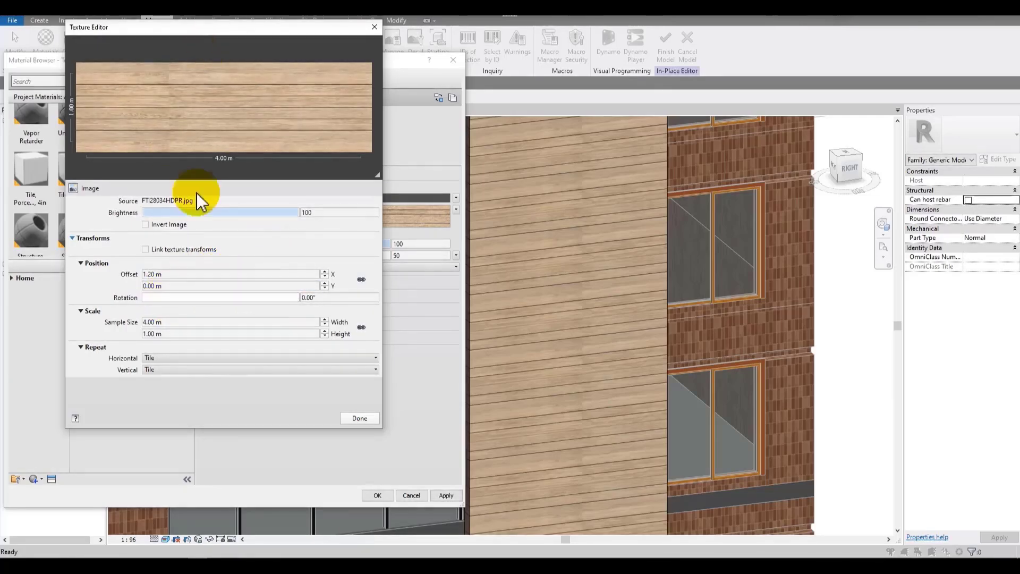
left_click_drag(159, 296, 182, 297)
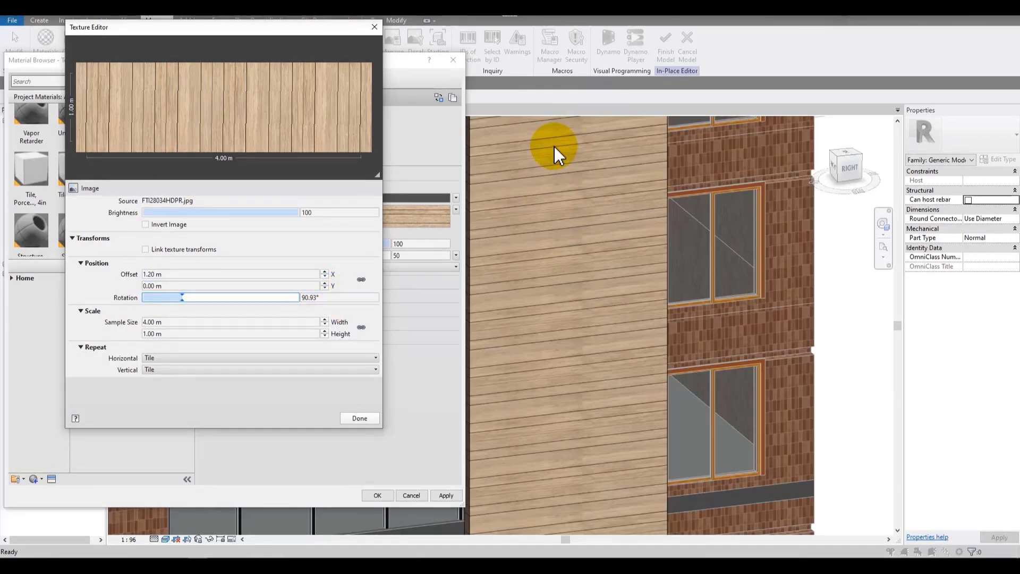
left_click_drag(201, 296, 156, 296)
left_click(354, 296)
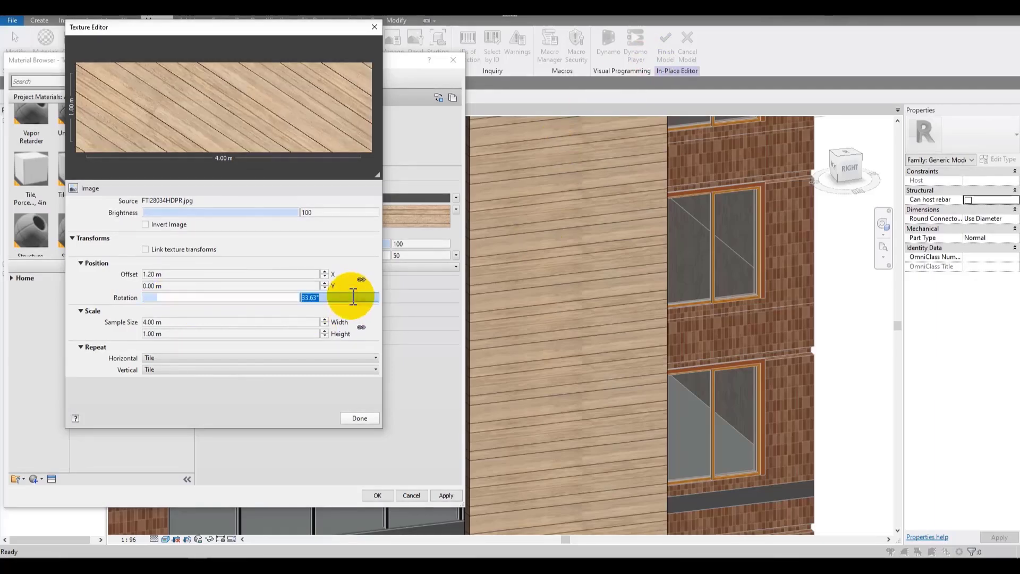
type("90")
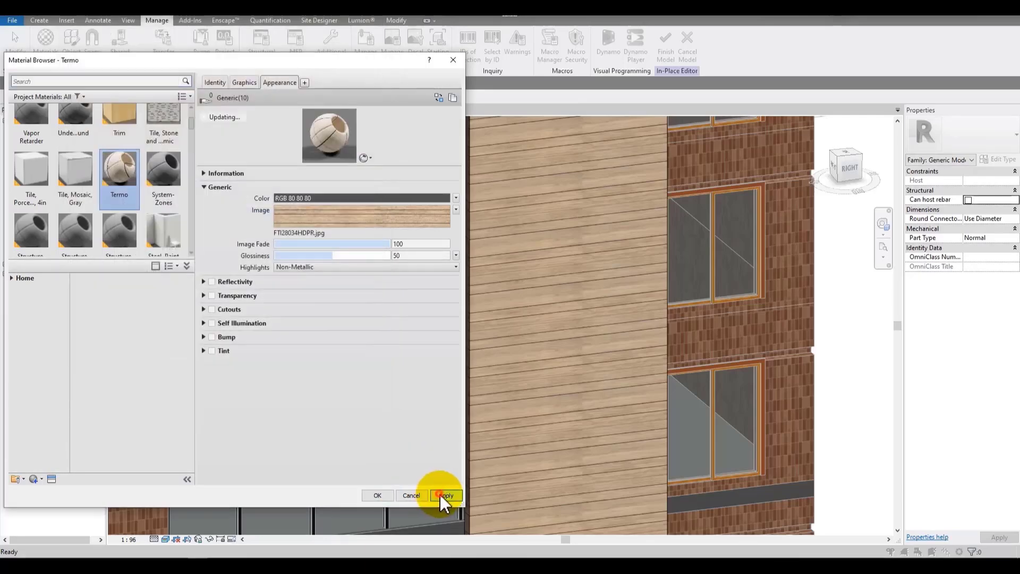
left_click(442, 495)
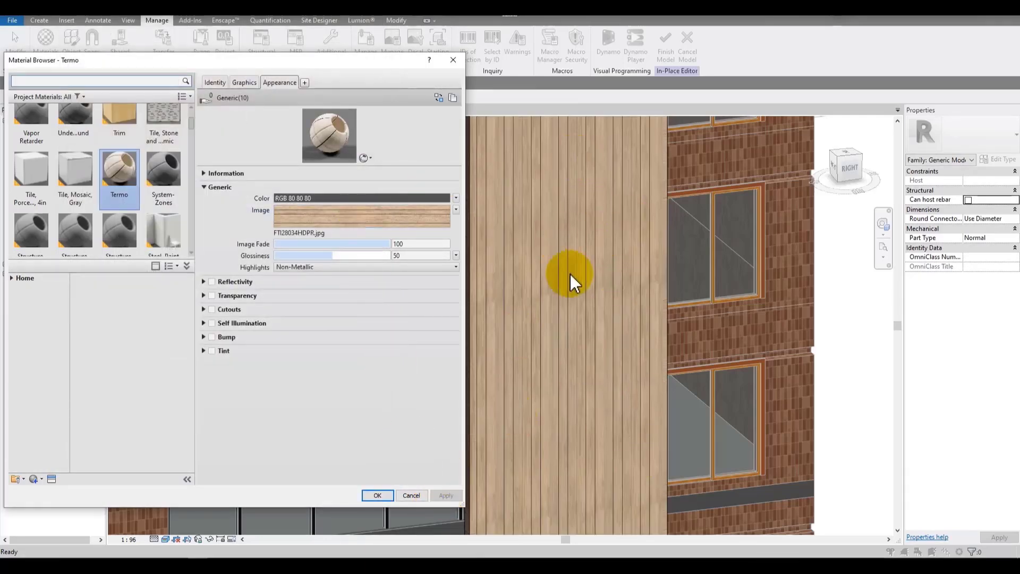
Step: Reopen the Texture Editor, reset the texture rotation to 0°, and apply
left_click(388, 217)
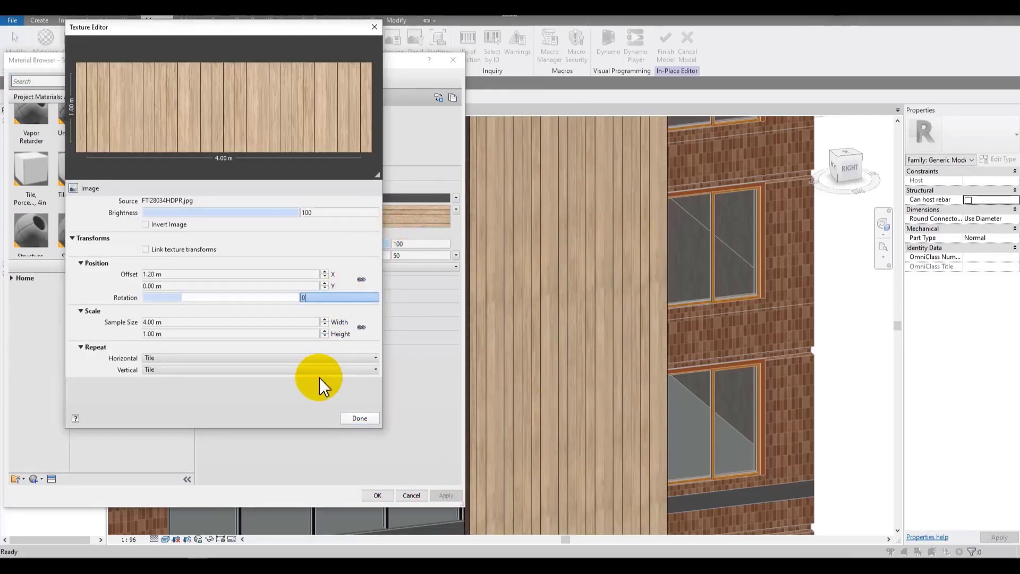
left_click(359, 418)
left_click(440, 494)
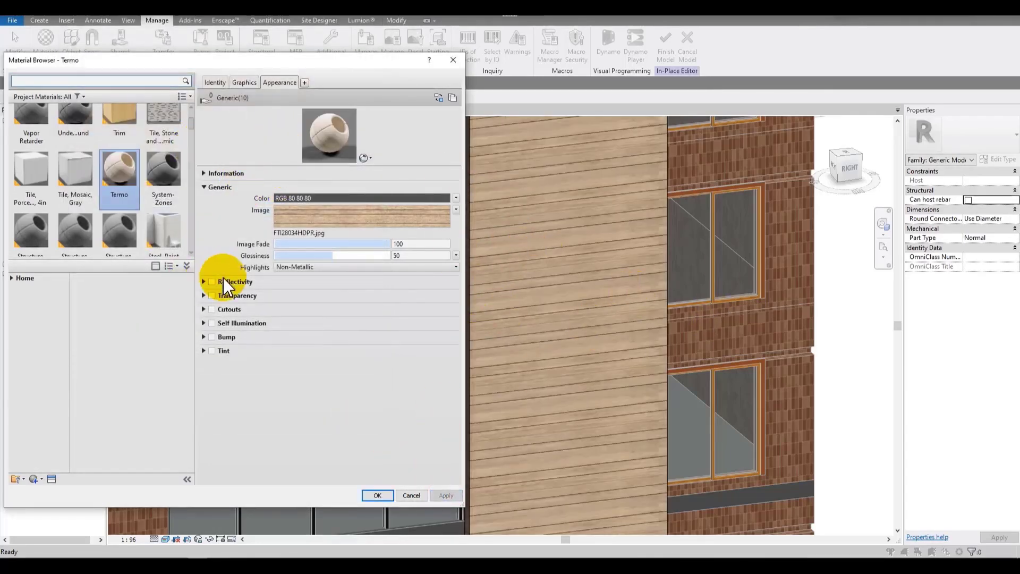
Step: Enable Reflectivity in the Termo material's appearance
left_click(212, 282)
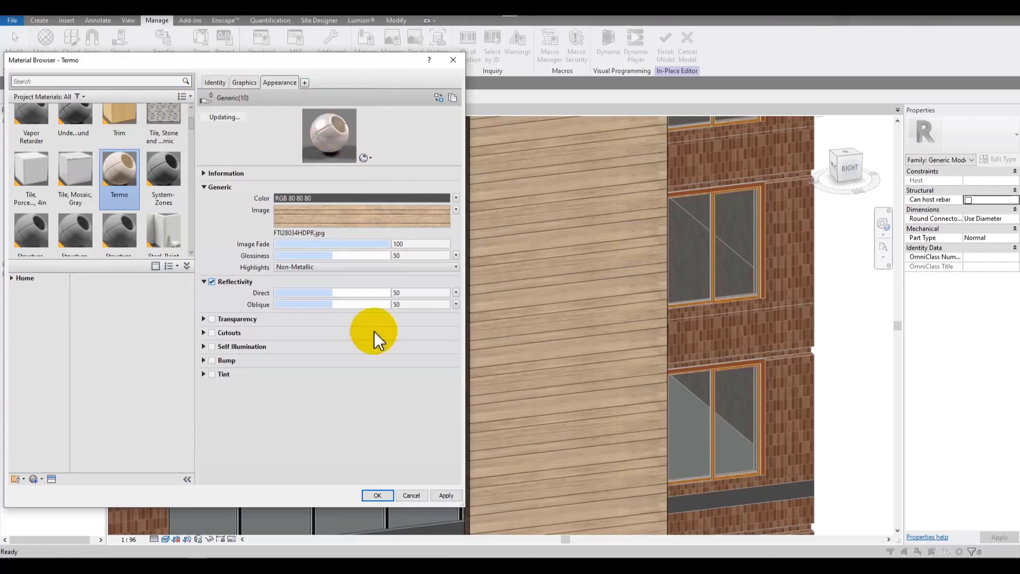
Step: Set the Termo material's reflectivity to 6 Direct and 7 Oblique, applying each change
left_click(445, 495)
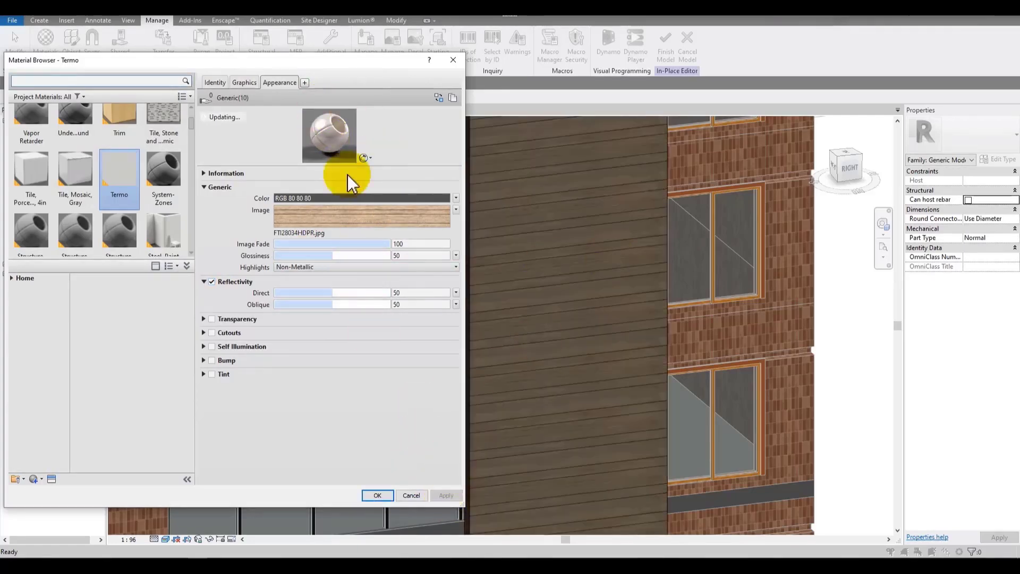
mouse_move(316, 305)
left_mouse_down()
mouse_move(330, 303)
mouse_move(276, 302)
mouse_move(330, 299)
mouse_move(314, 303)
left_mouse_up()
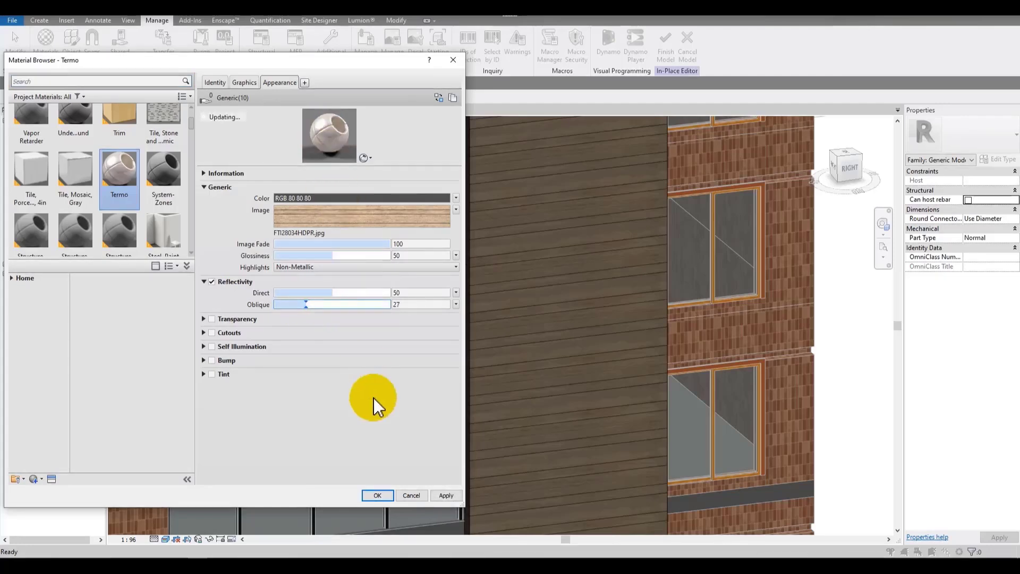
left_click(447, 493)
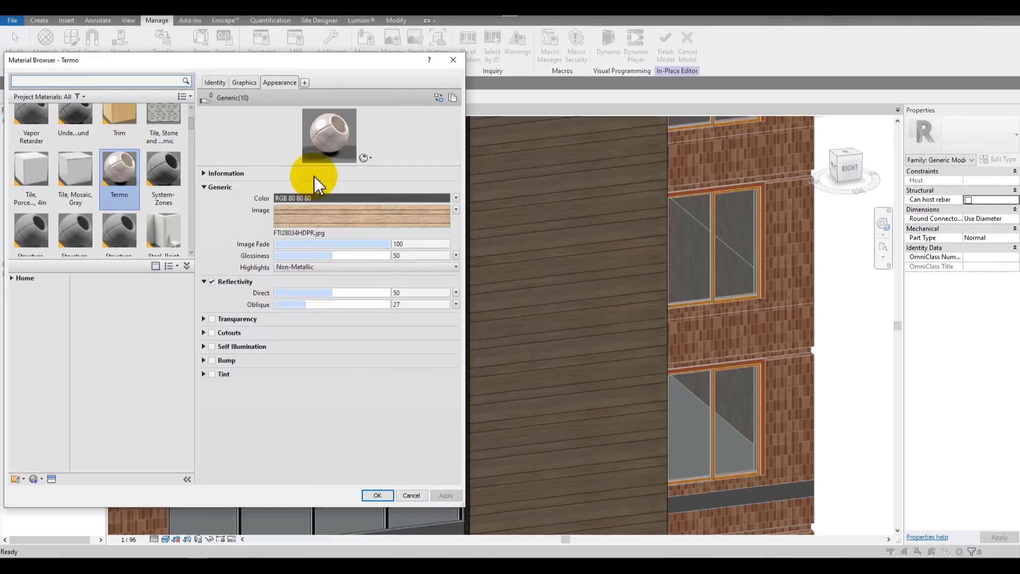
left_click_drag(338, 292, 308, 292)
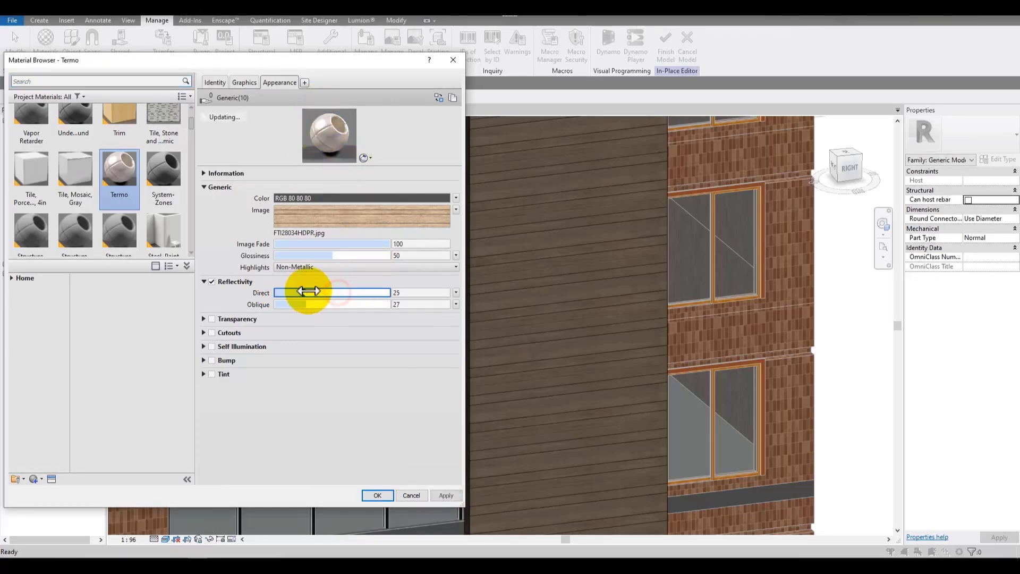
left_click_drag(376, 162, 392, 277)
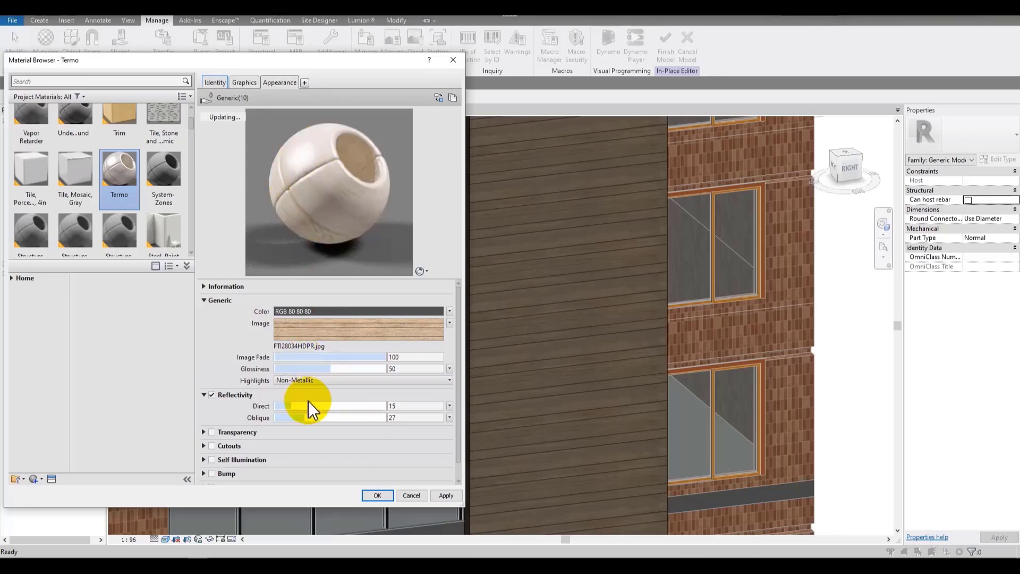
mouse_move(306, 416)
left_mouse_down()
mouse_move(283, 415)
mouse_move(303, 403)
left_mouse_up()
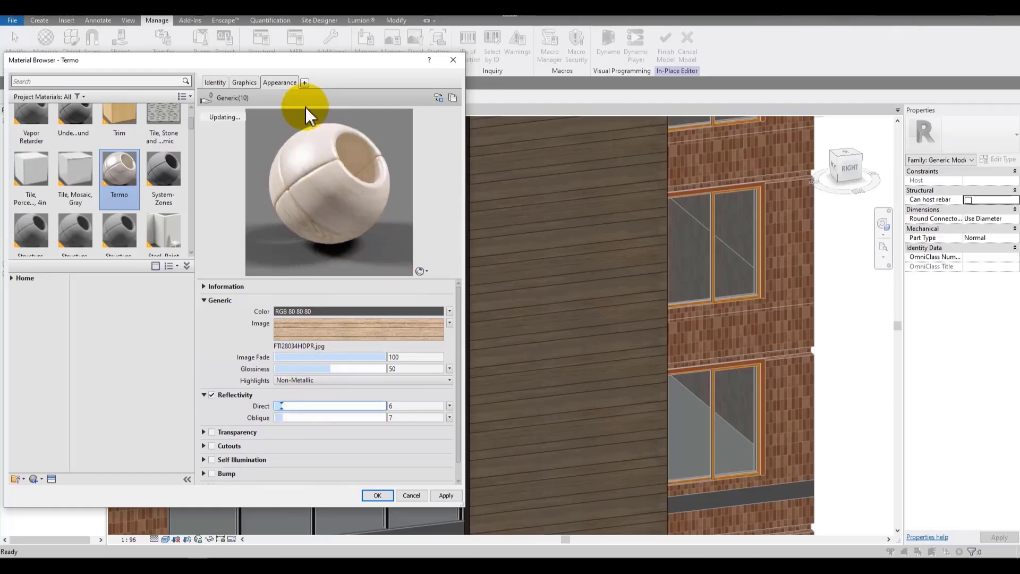
left_click(446, 495)
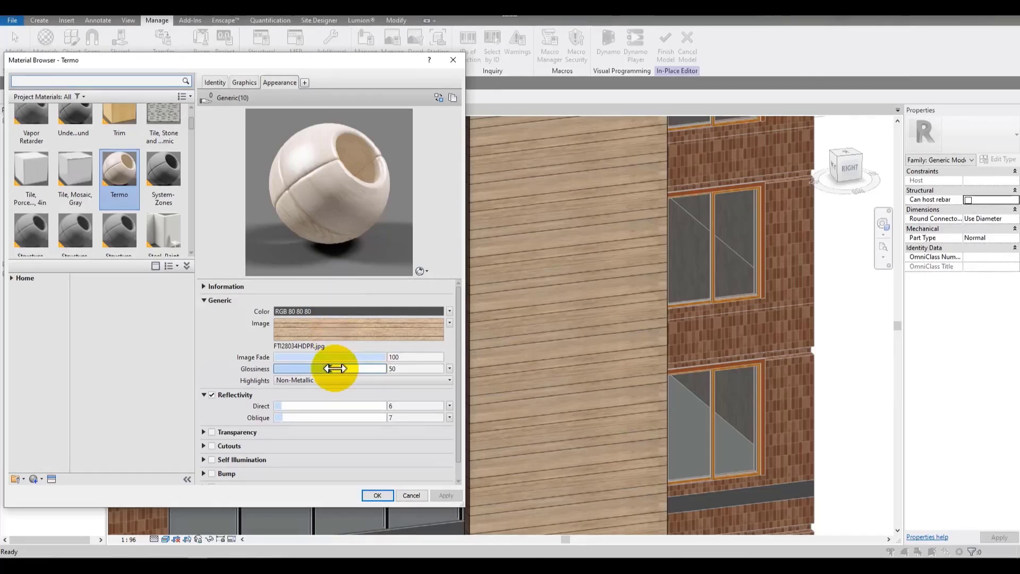
Step: Try glossiness at 100, then set the glossiness to 0 and apply
left_click_drag(330, 368, 450, 279)
left_click(447, 495)
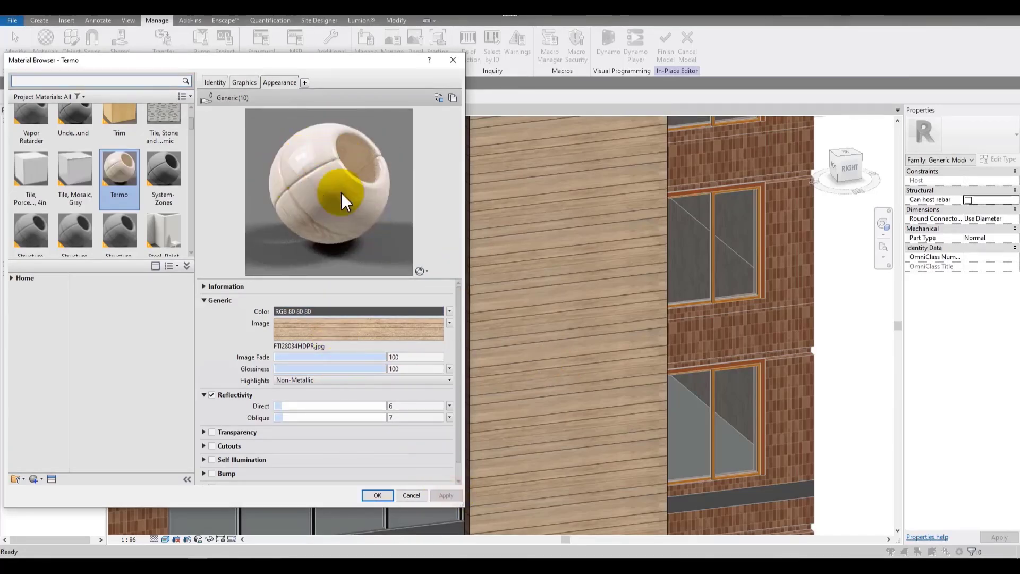
left_click_drag(437, 276, 444, 340)
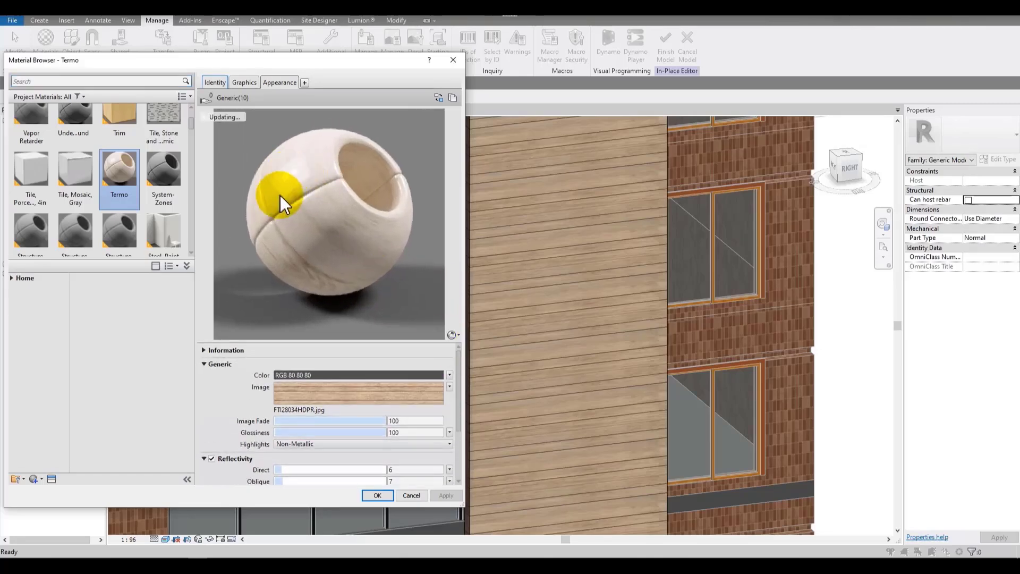
left_click_drag(376, 432, 255, 432)
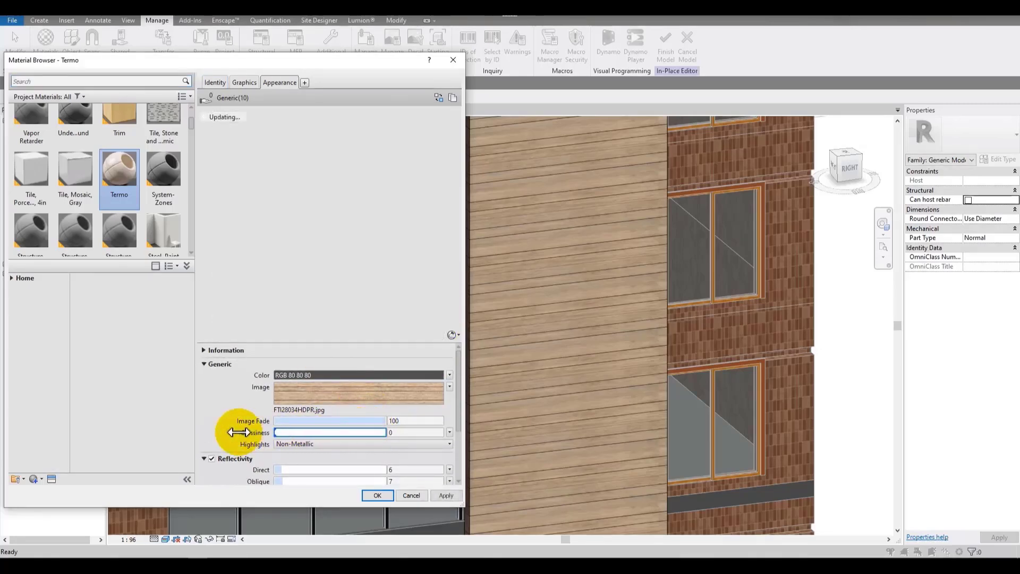
left_click(447, 495)
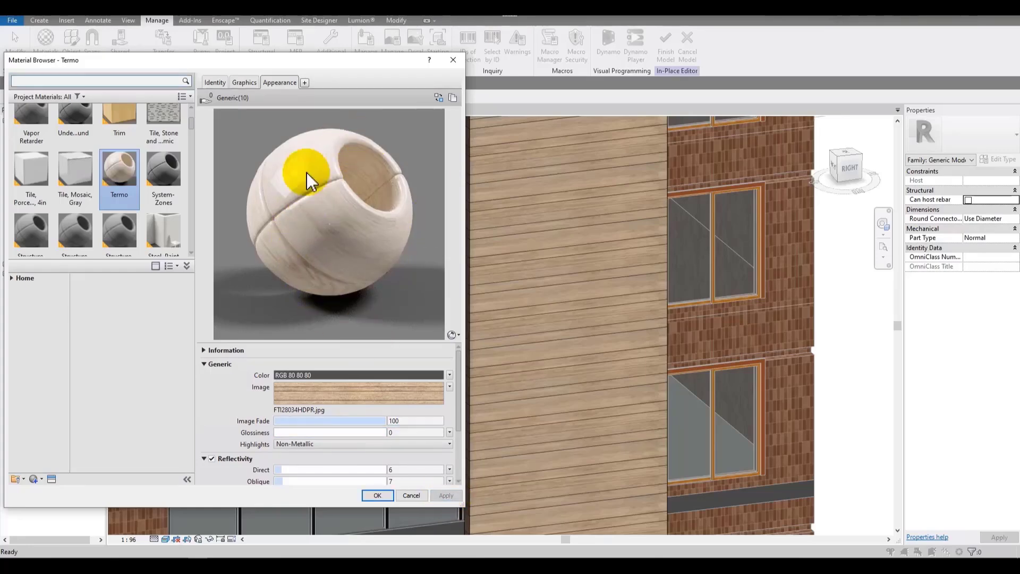
Step: Set the Direct reflectivity to 0, keep Reflectivity enabled, and close the Material Browser with OK
left_click_drag(359, 62, 416, 14)
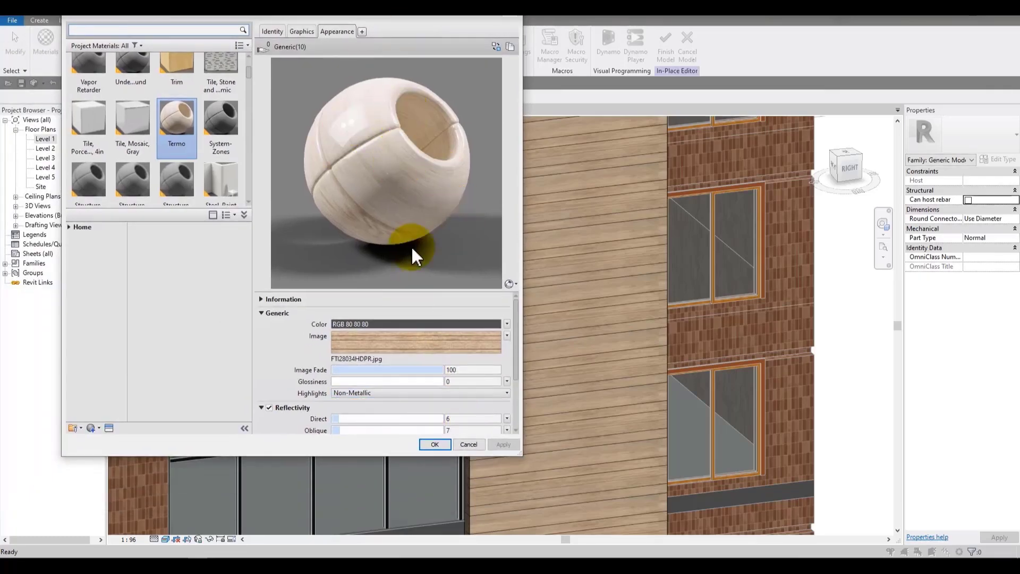
left_click(373, 413)
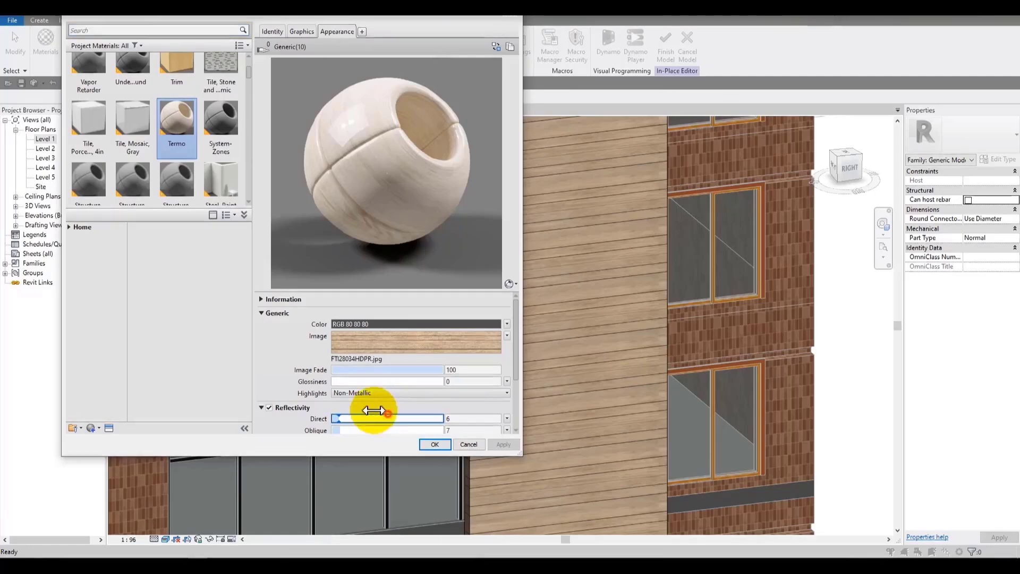
left_click(269, 407)
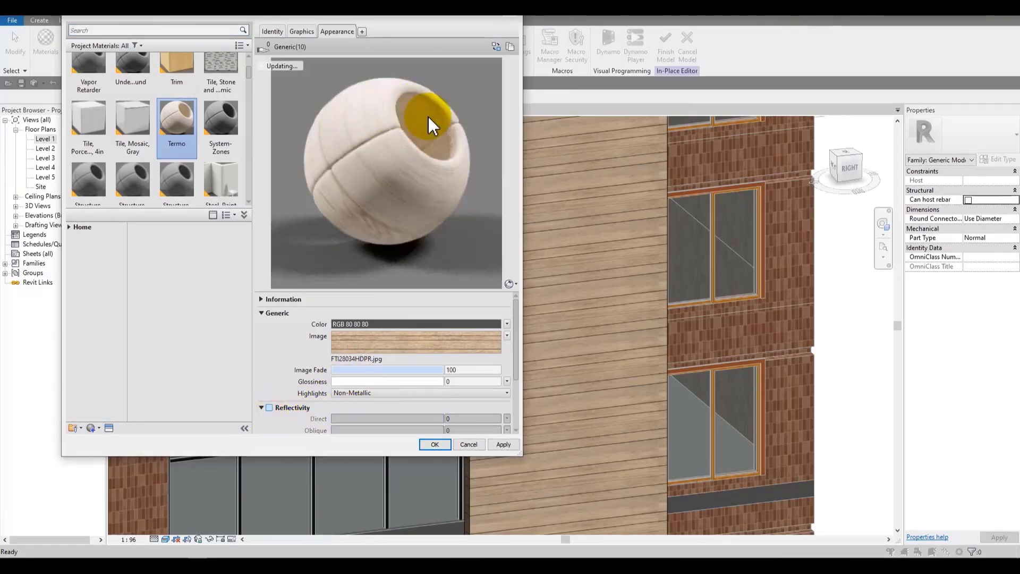
left_click(273, 409)
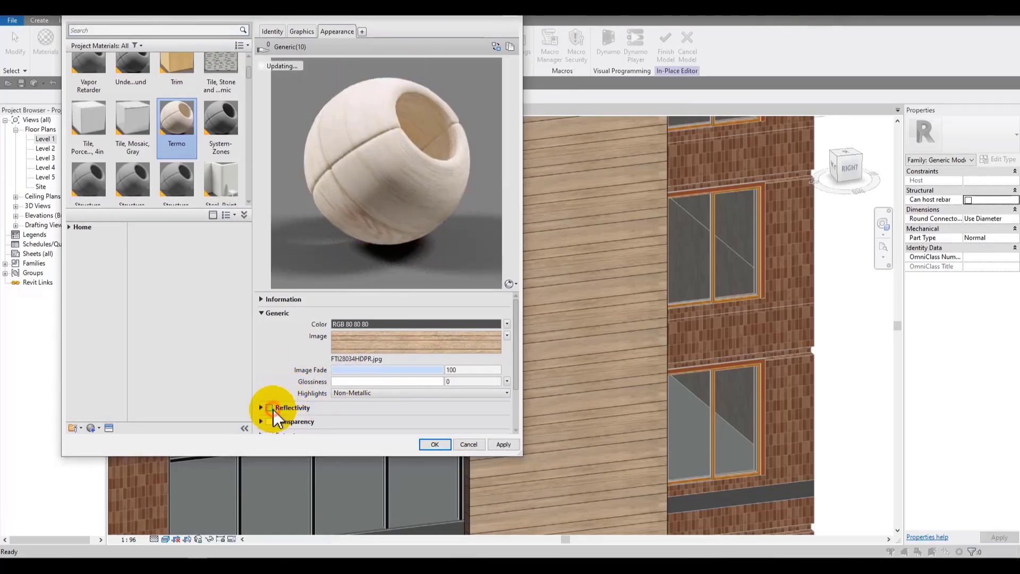
left_click(270, 407)
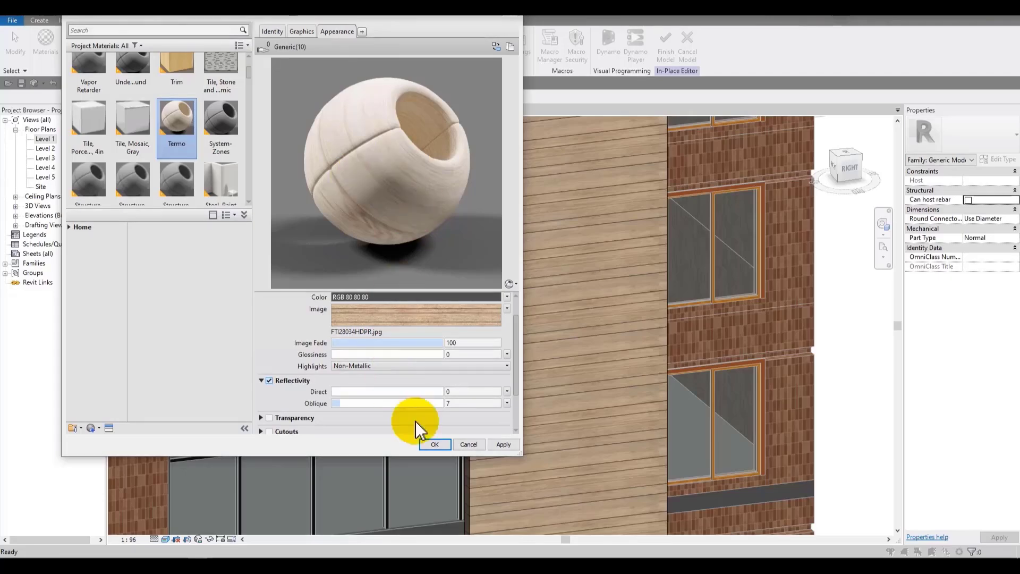
left_click(429, 445)
Step: Finish the in-place model
scroll(670, 260, "up", 1)
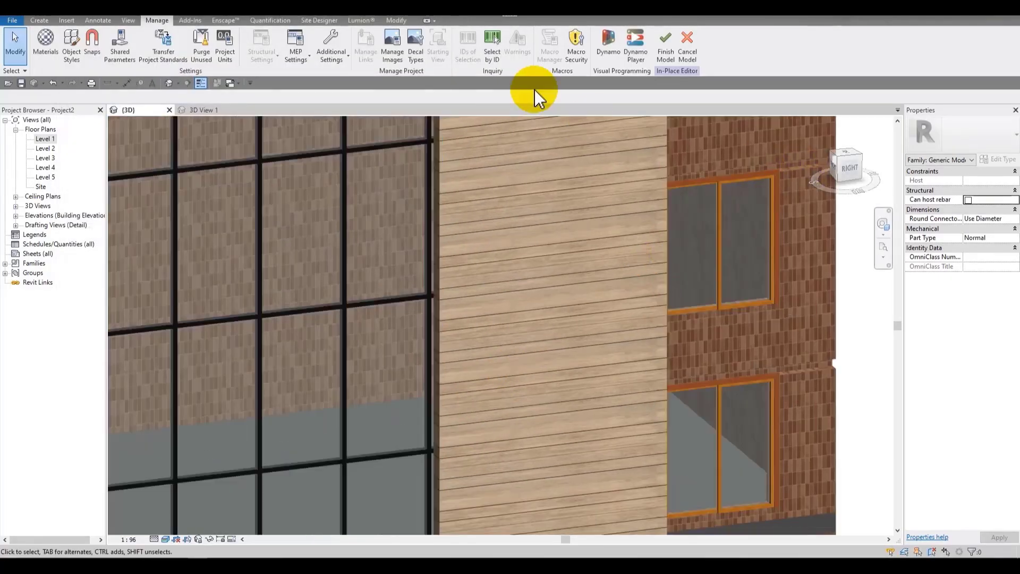
scroll(557, 146, "down", 3)
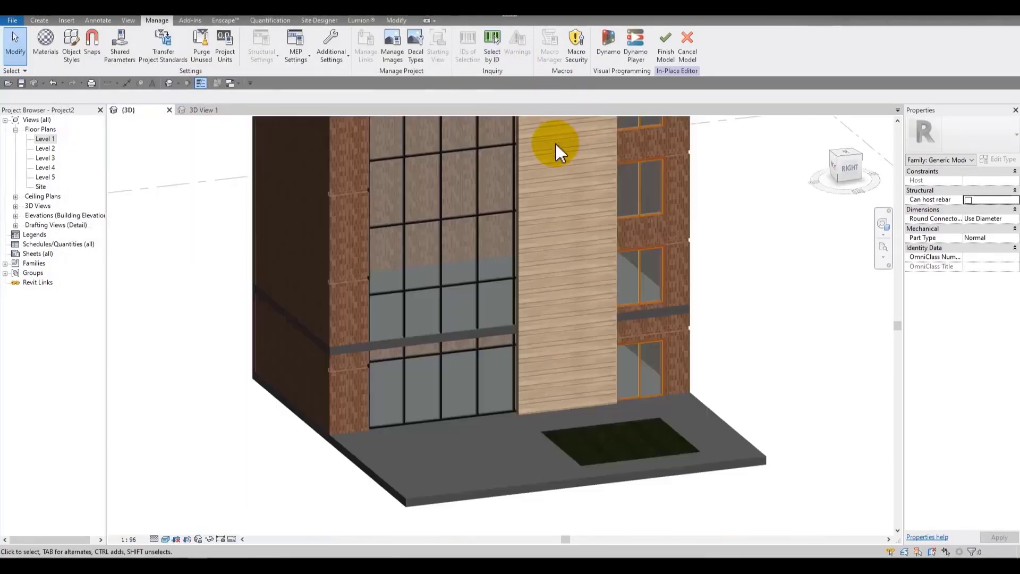
left_click(165, 539)
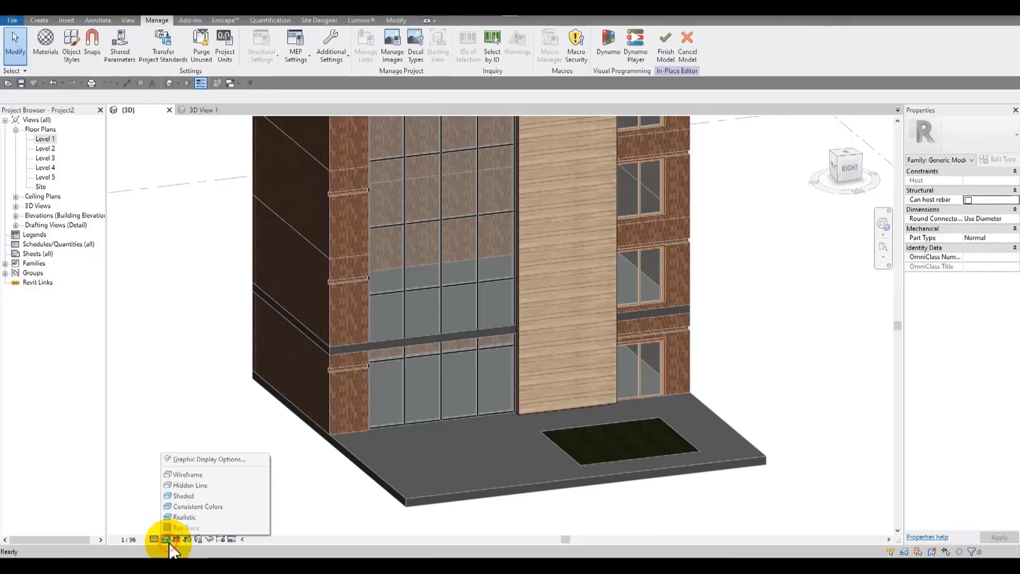
left_click(665, 57)
left_click(586, 326)
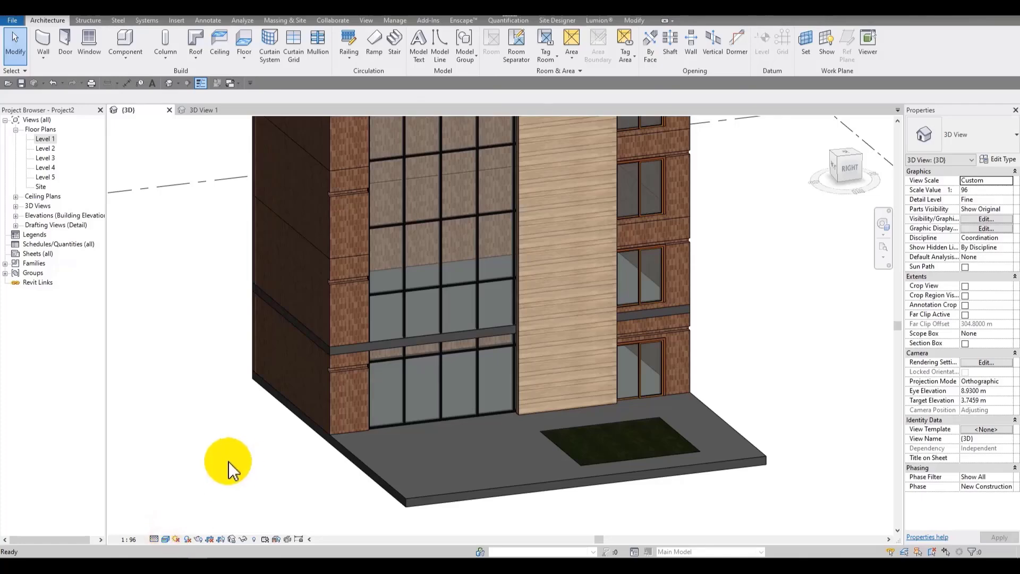
Step: Preview the facade in the Ray Trace visual style
scroll(432, 364, "down", 2)
middle_click_drag(440, 357, 497, 350)
scroll(179, 511, "up", 1)
scroll(414, 393, "up", 3)
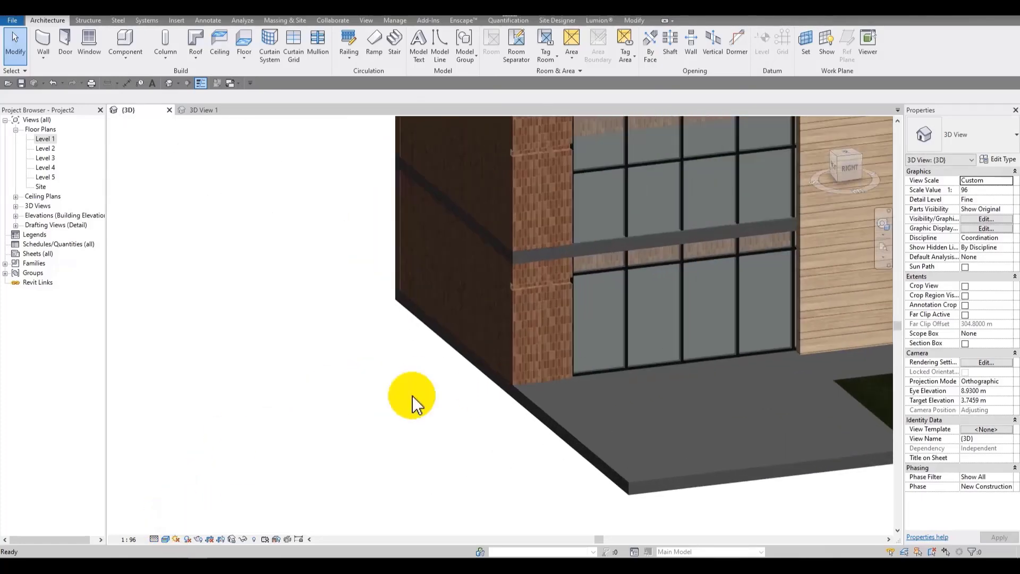
scroll(313, 417, "down", 2)
scroll(543, 363, "down", 3)
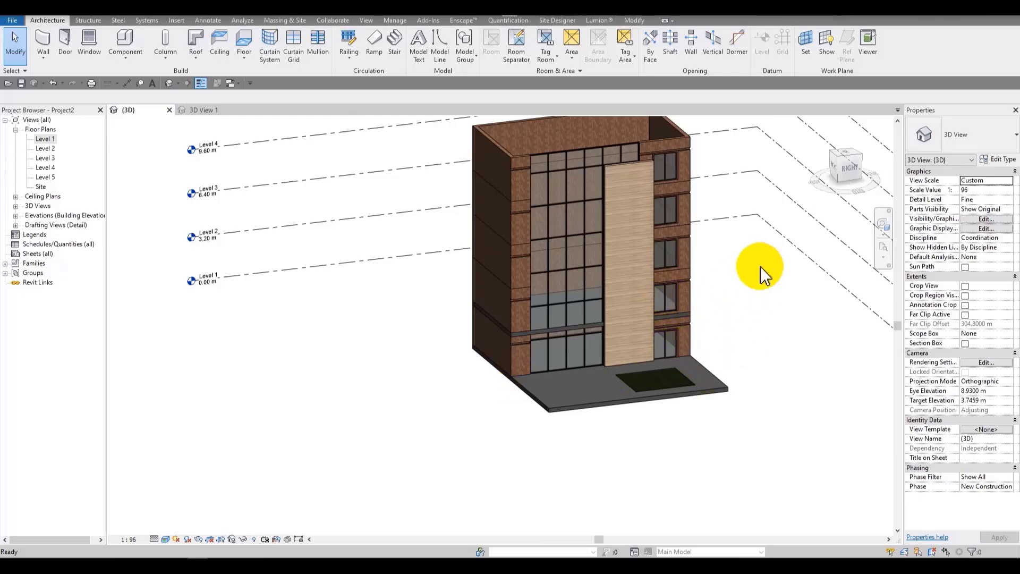
scroll(695, 246, "down", 2)
scroll(680, 250, "up", 5)
scroll(677, 244, "down", 2)
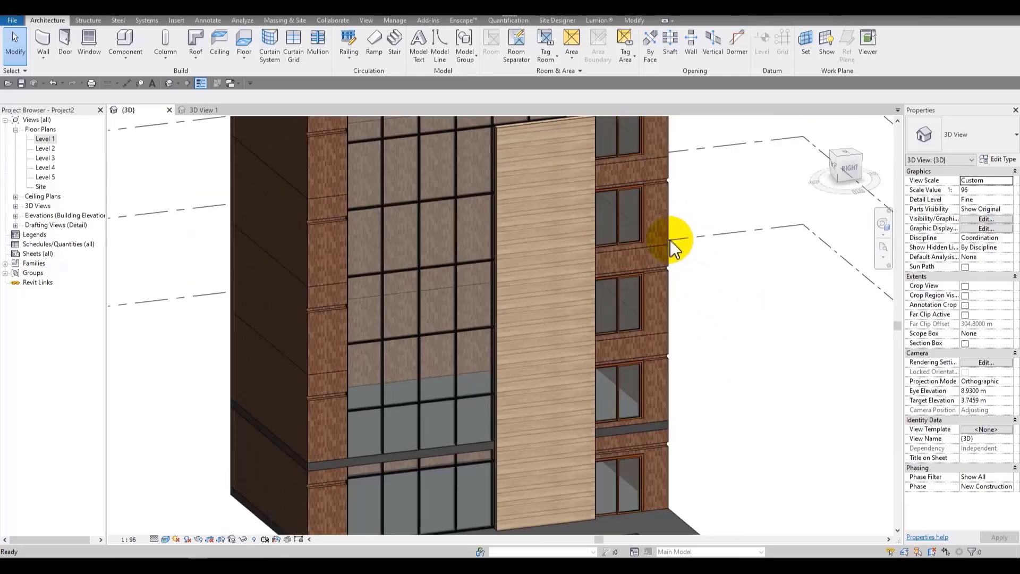
scroll(510, 241, "down", 3)
scroll(544, 224, "up", 2)
scroll(544, 222, "down", 2)
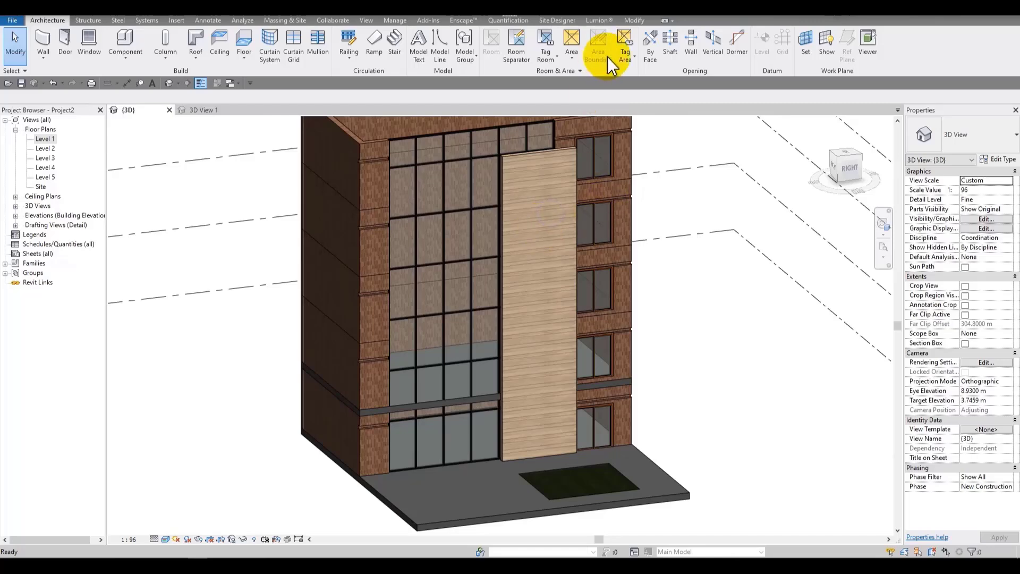
scroll(391, 240, "up", 2)
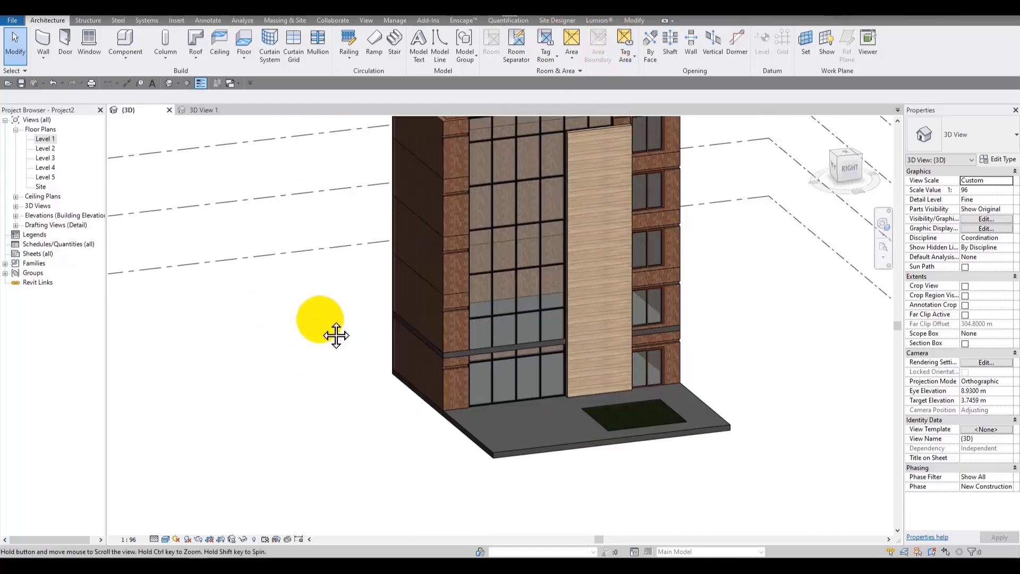
middle_click_drag(335, 335, 365, 342)
left_click(168, 538)
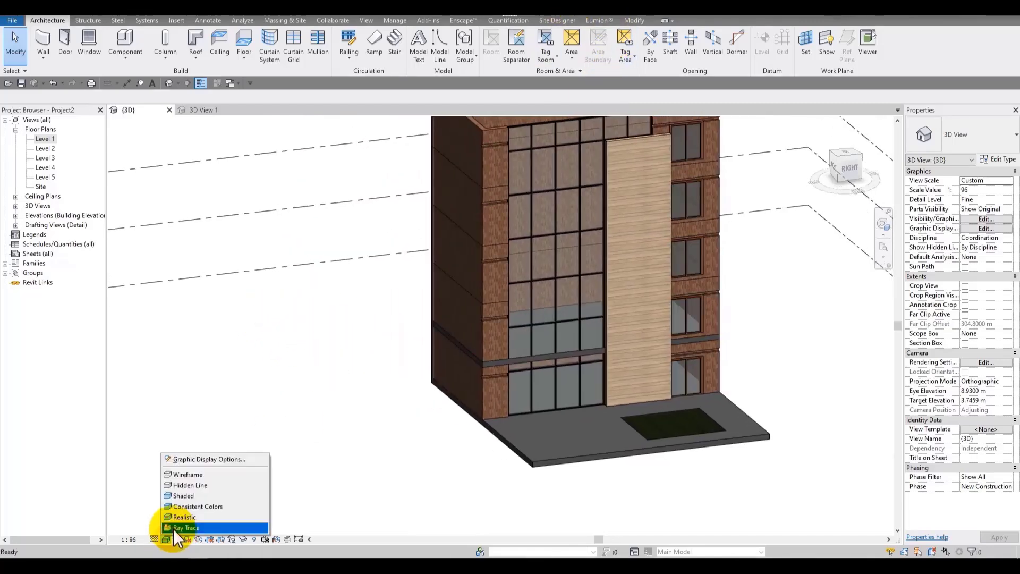
left_click(178, 529)
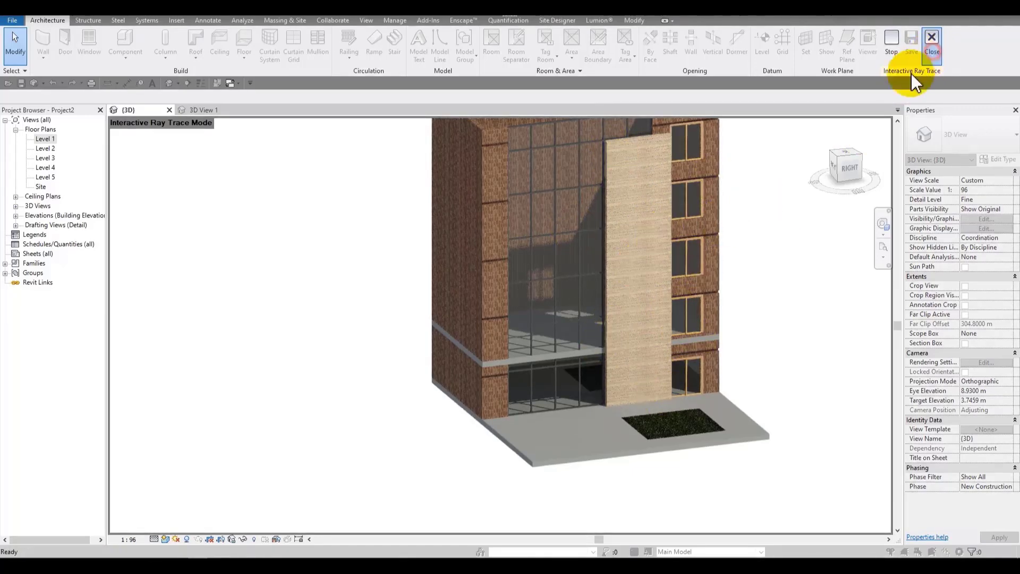
Step: Reopen the Termo material's appearance, enable Tint, and apply
left_click(398, 20)
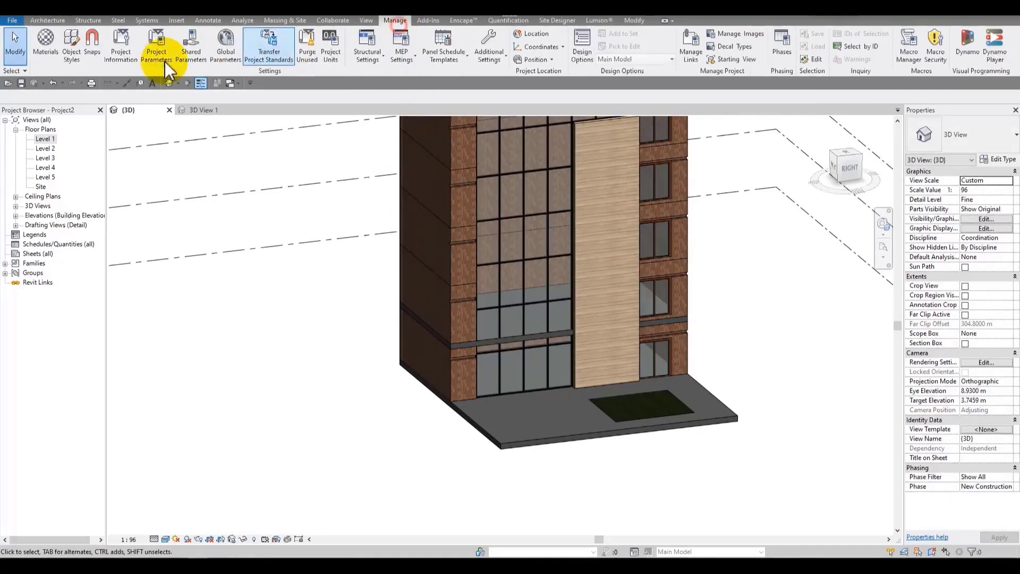
left_click(51, 42)
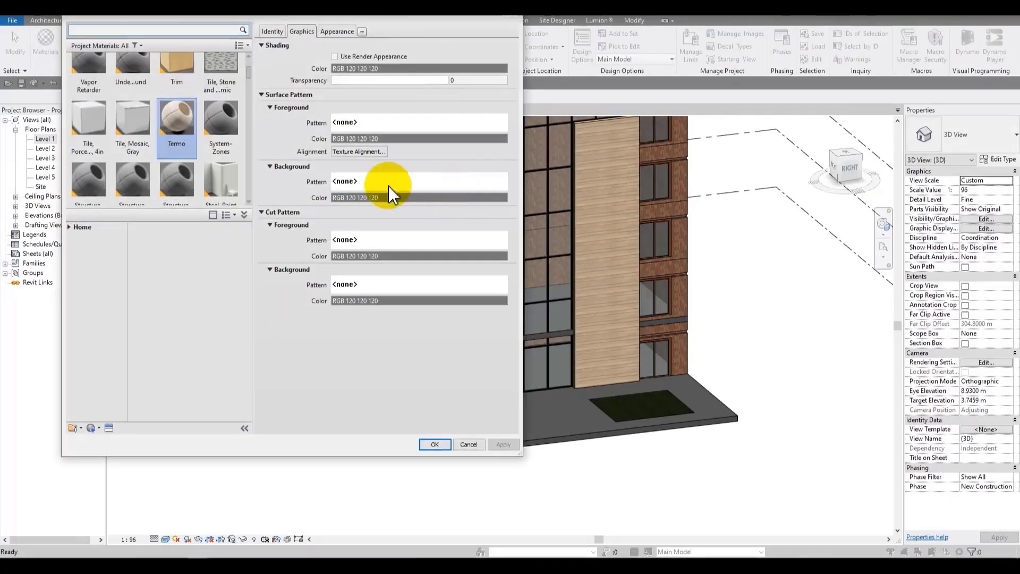
left_click(343, 30)
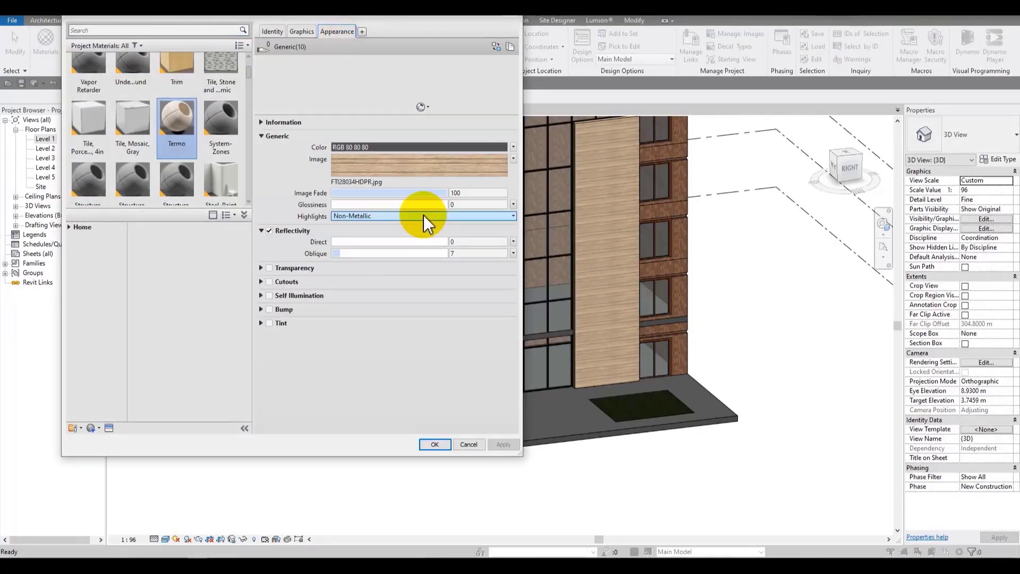
left_click(269, 323)
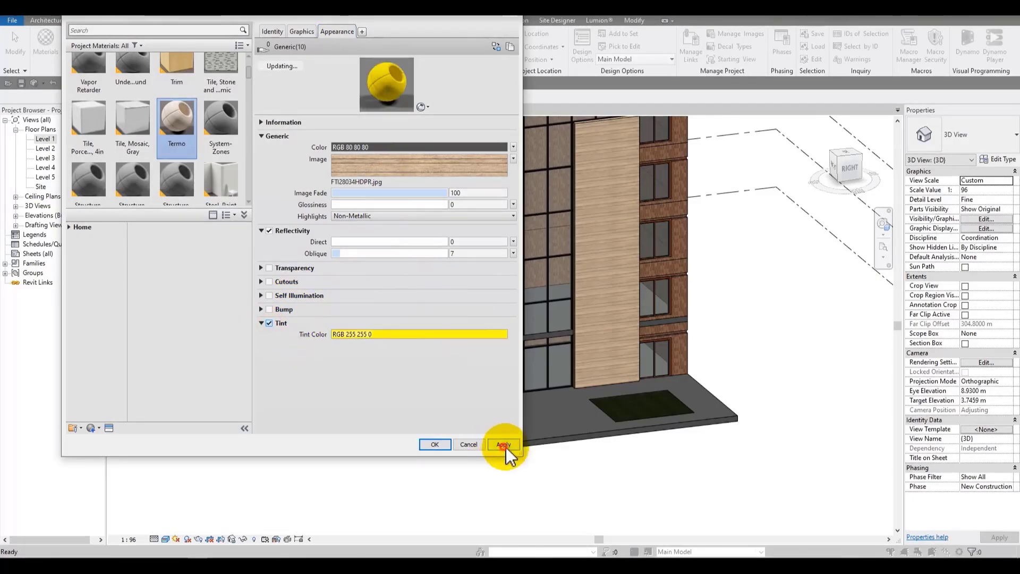
left_click(503, 444)
Step: Set the tint color to a dark brown, RGB 92 63 1, and apply it to the Termo material
left_click(362, 334)
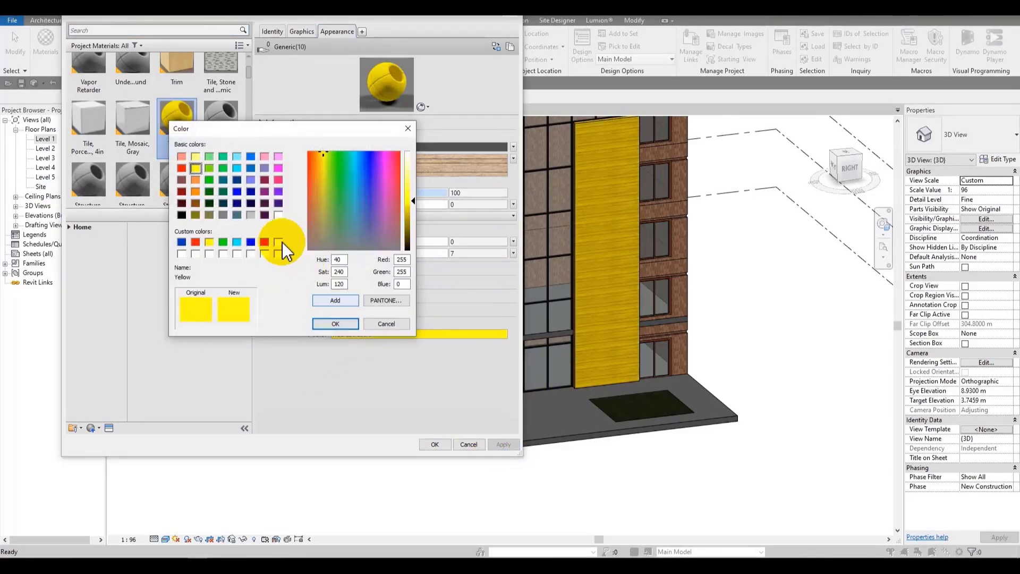
left_click(196, 203)
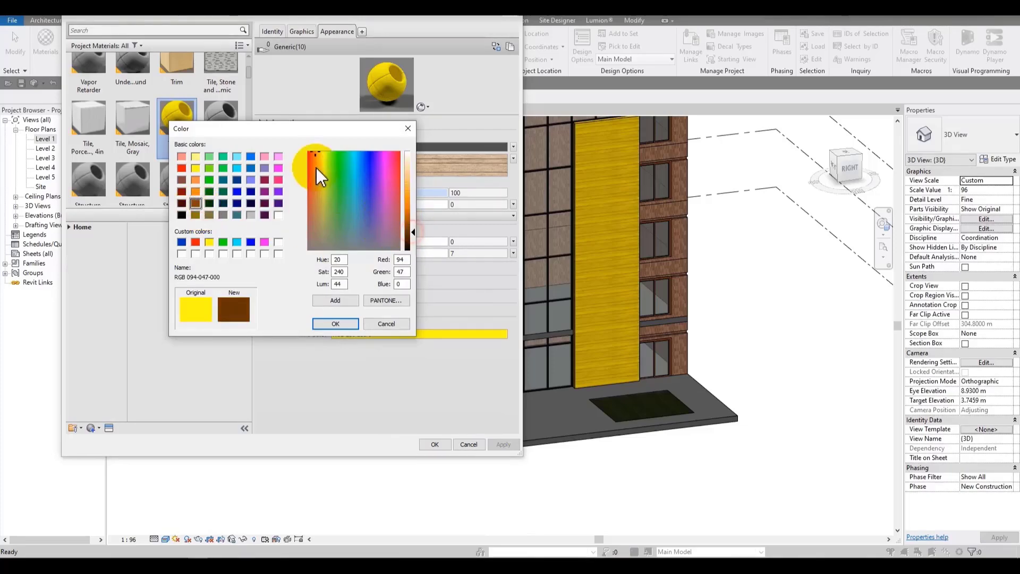
left_click(318, 153)
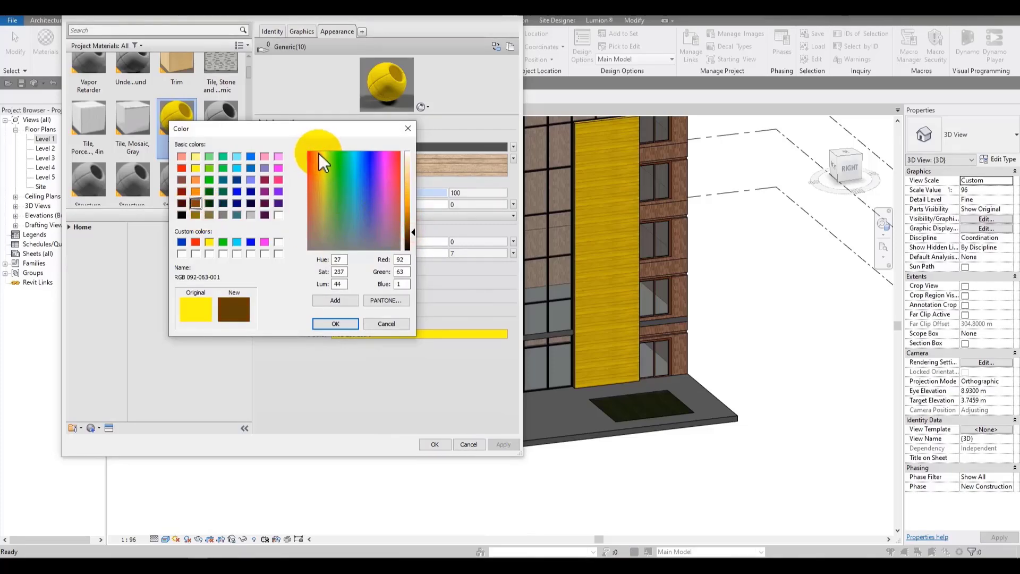
left_click(355, 323)
left_click(505, 445)
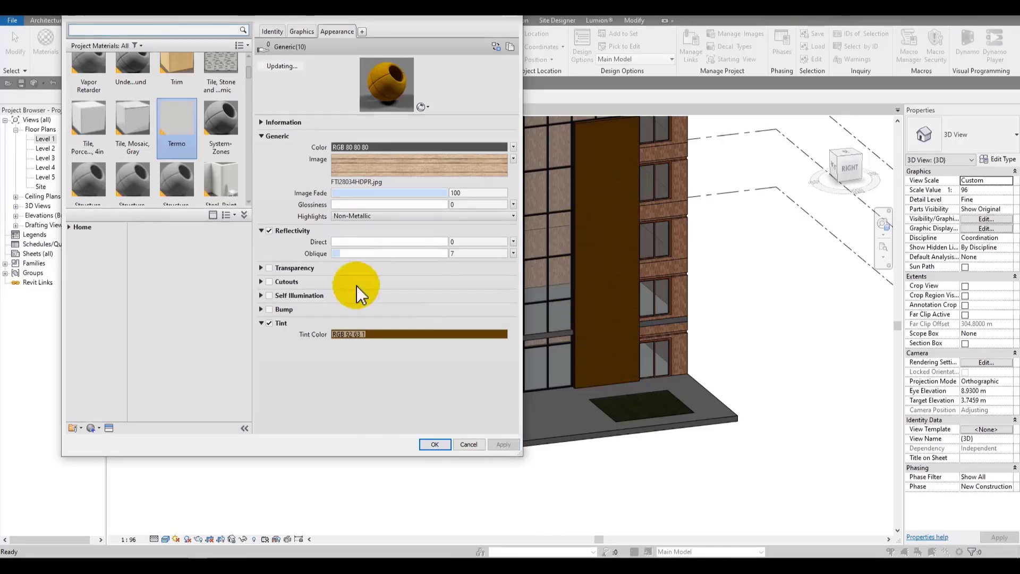
Step: Disable the tint on the Termo material and close the material browser
left_click(270, 322)
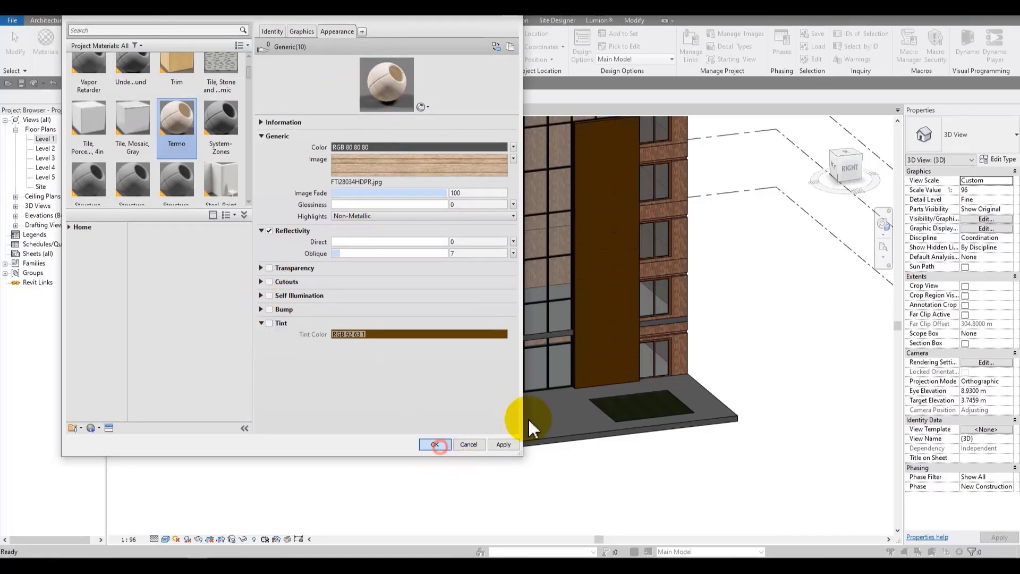
scroll(608, 314, "up", 5)
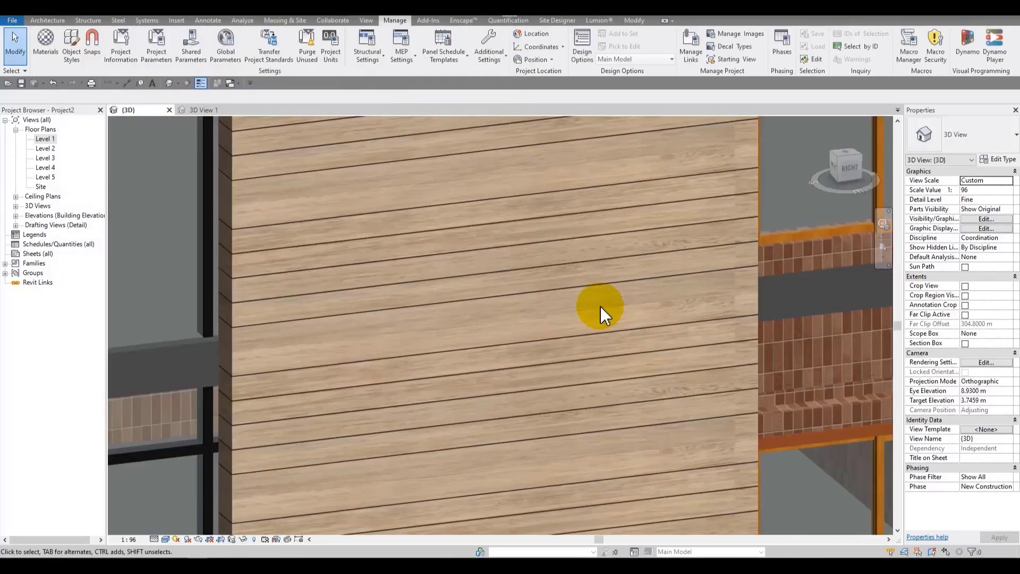
Step: Reopen the Termo material's appearance and enable Bump using the image FTI28034HDPR2.jpg
left_click(46, 52)
left_click(335, 31)
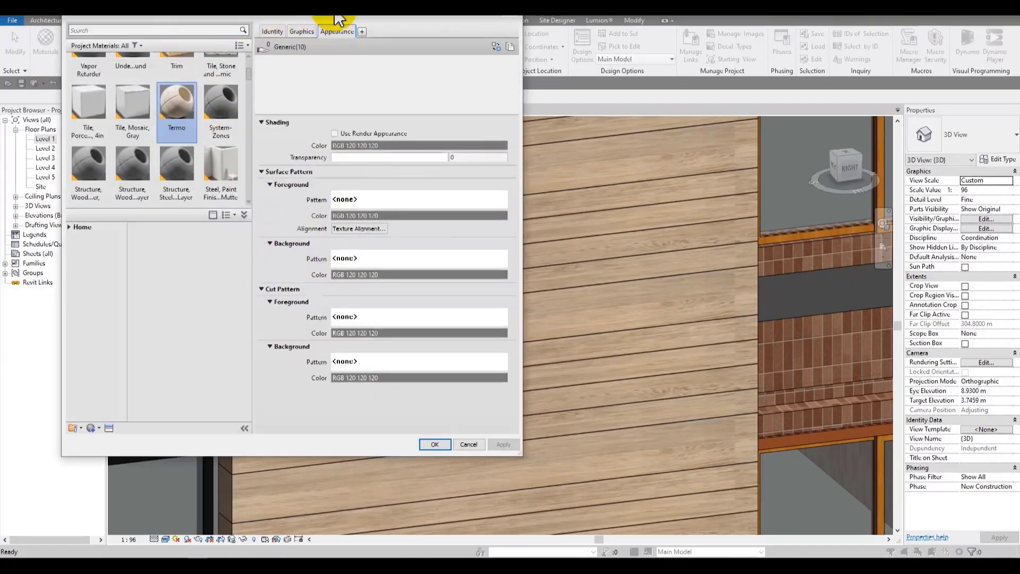
left_click_drag(336, 16, 275, 29)
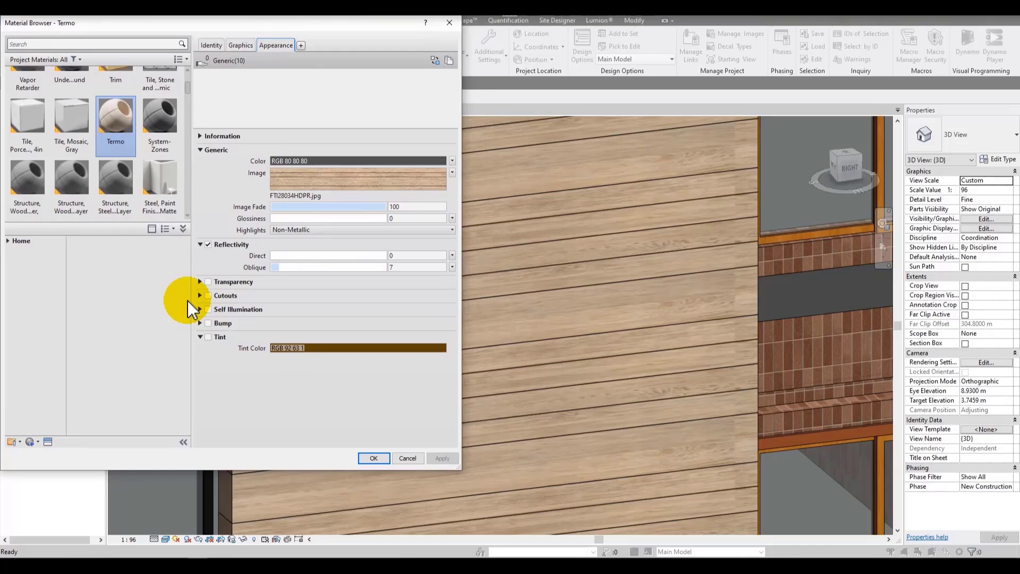
left_click(208, 323)
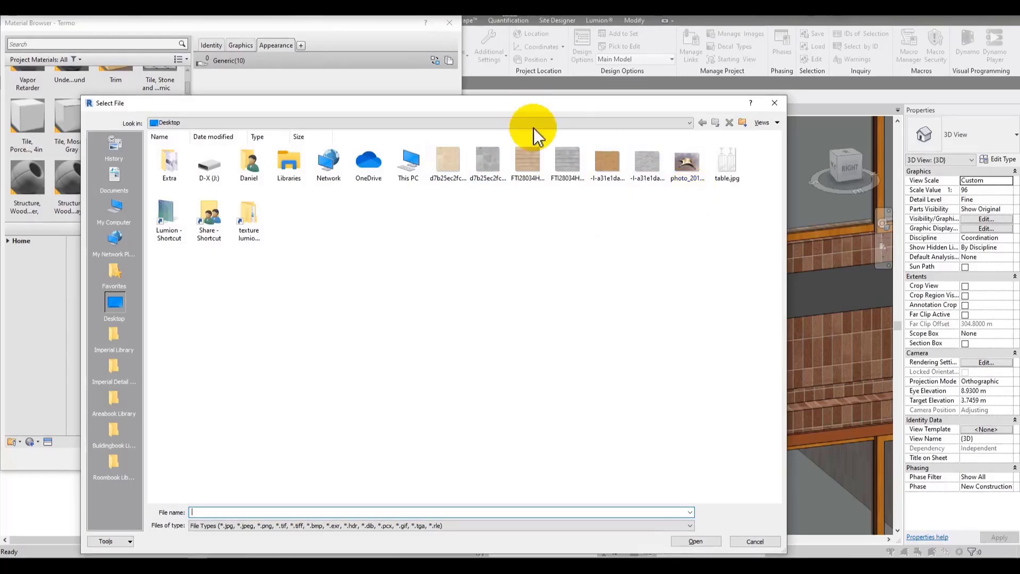
left_click(568, 159)
double_click(578, 162)
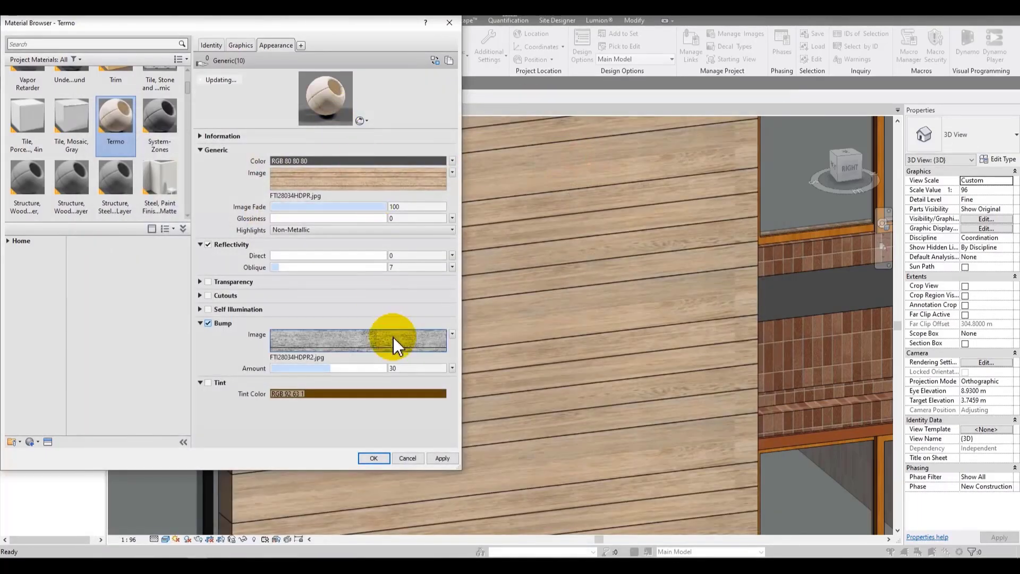
Step: Set the bump texture's X offset to 1.2 m and sample size to 4 m by 1 m, then apply
left_click(337, 174)
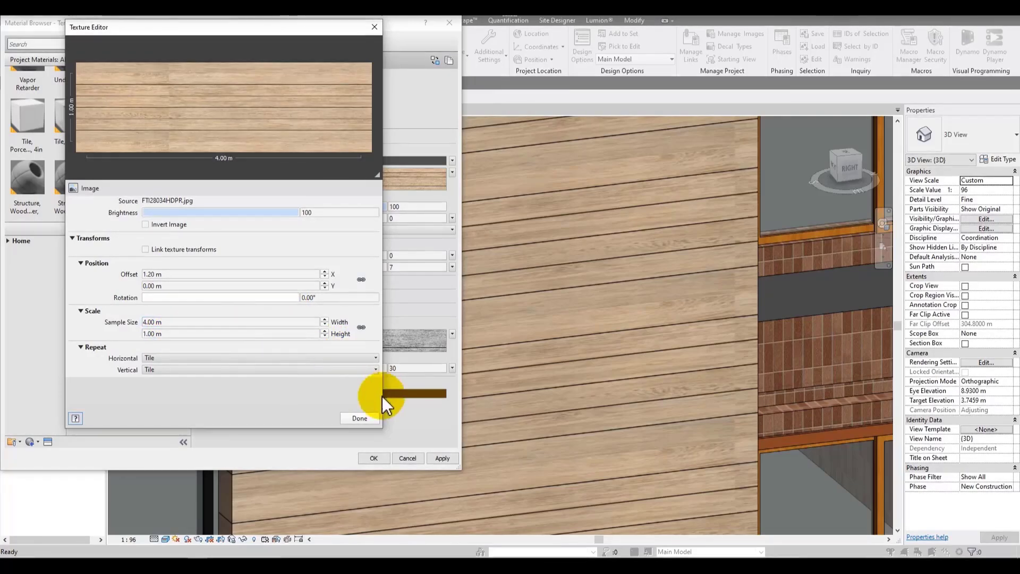
left_click(366, 418)
left_click(383, 342)
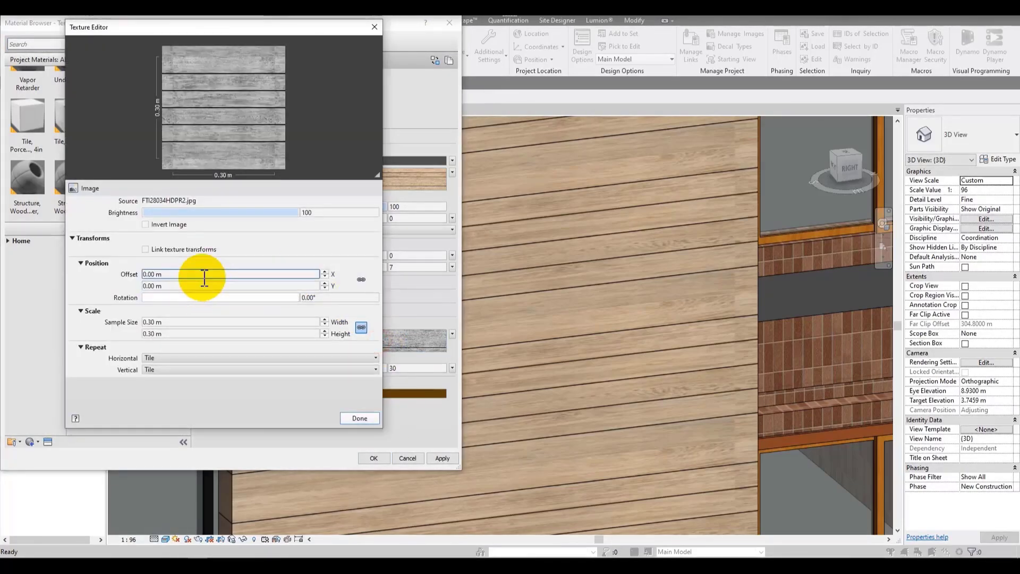
left_click(205, 273)
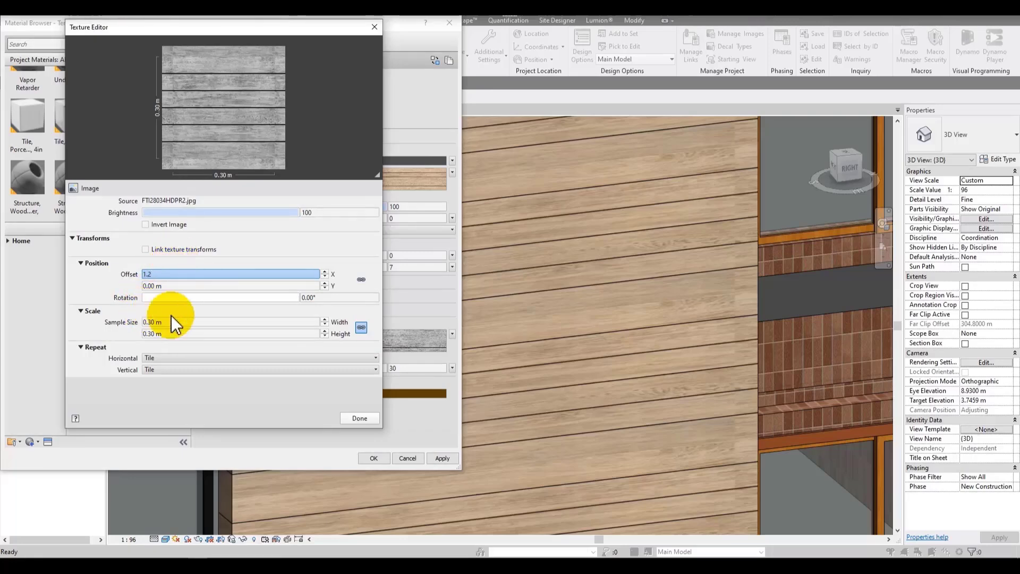
left_click(233, 319)
double_click(233, 317)
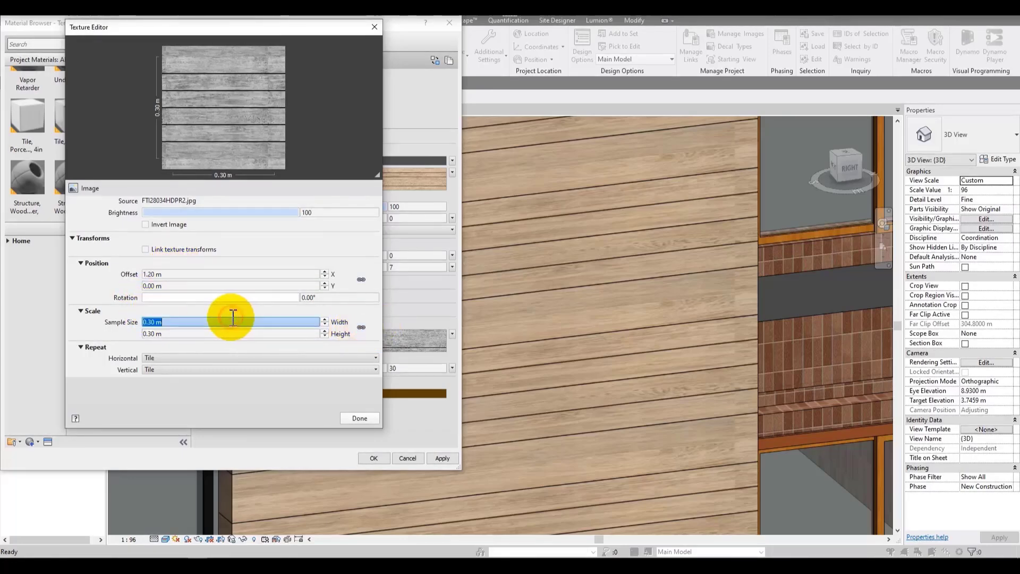
type("4")
left_click(249, 334)
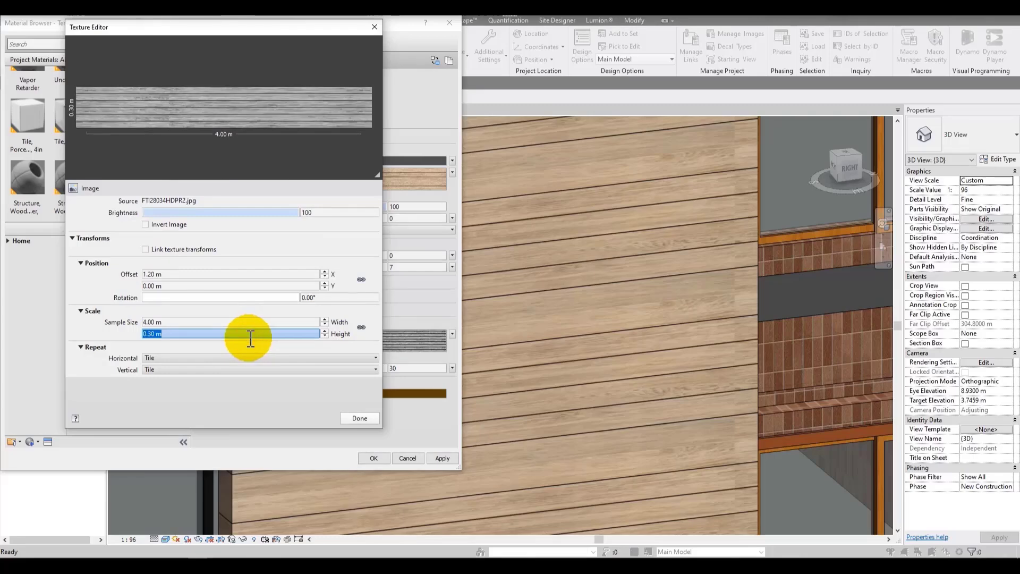
type("1.")
left_click(360, 419)
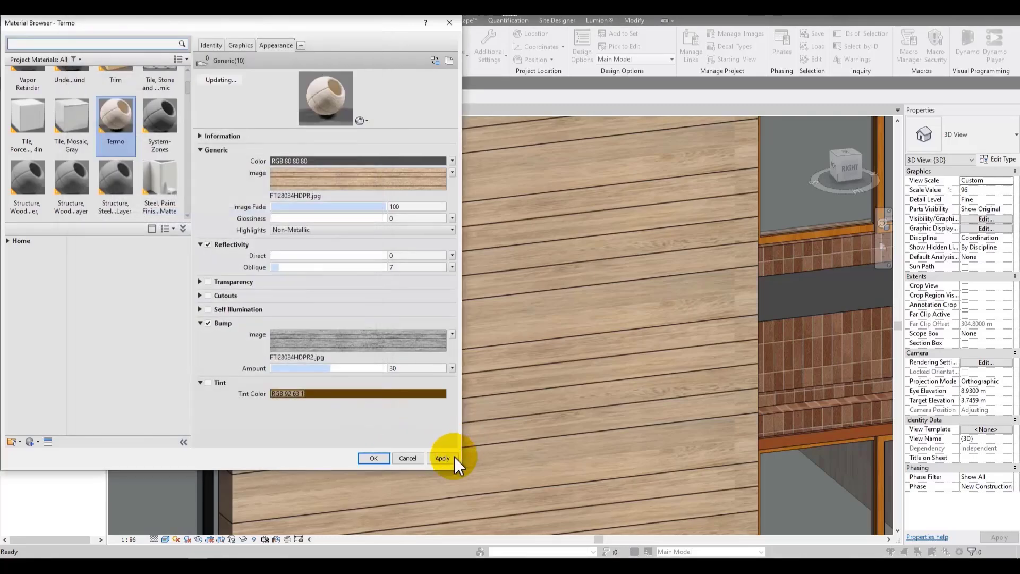
left_click(443, 458)
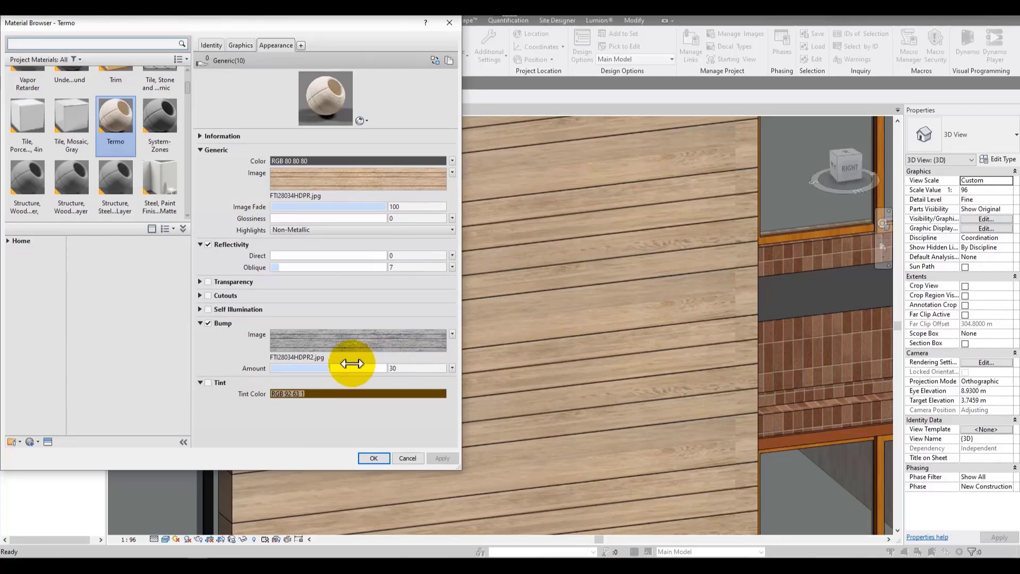
Step: Set the bump amount to 790 and apply it
left_click_drag(343, 368, 374, 369)
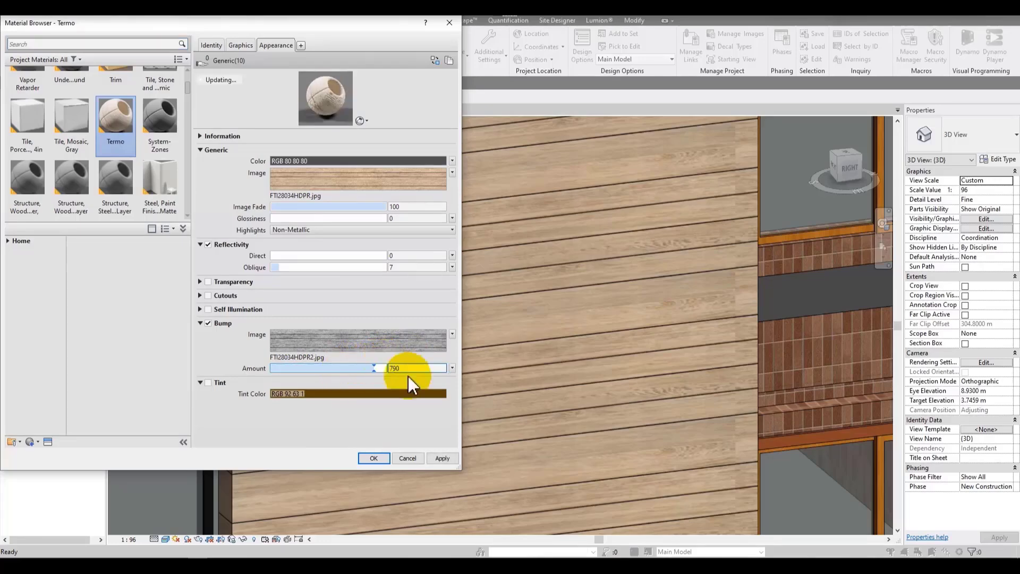
left_click(443, 459)
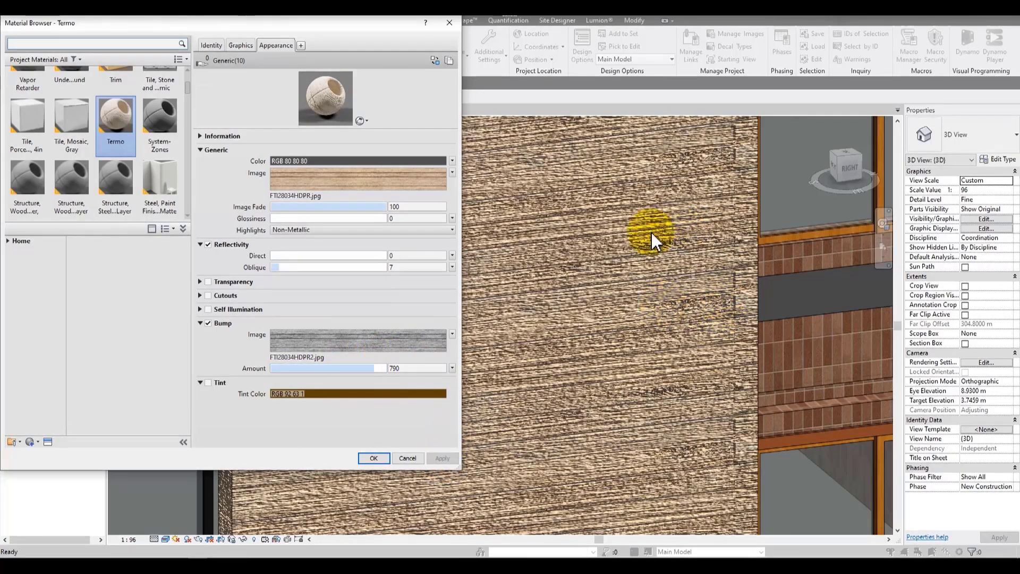
Step: Set the bump amount to 115, apply it, and close the material browser
left_click_drag(374, 368, 351, 370)
left_click(442, 459)
left_click(437, 459)
left_click(443, 459)
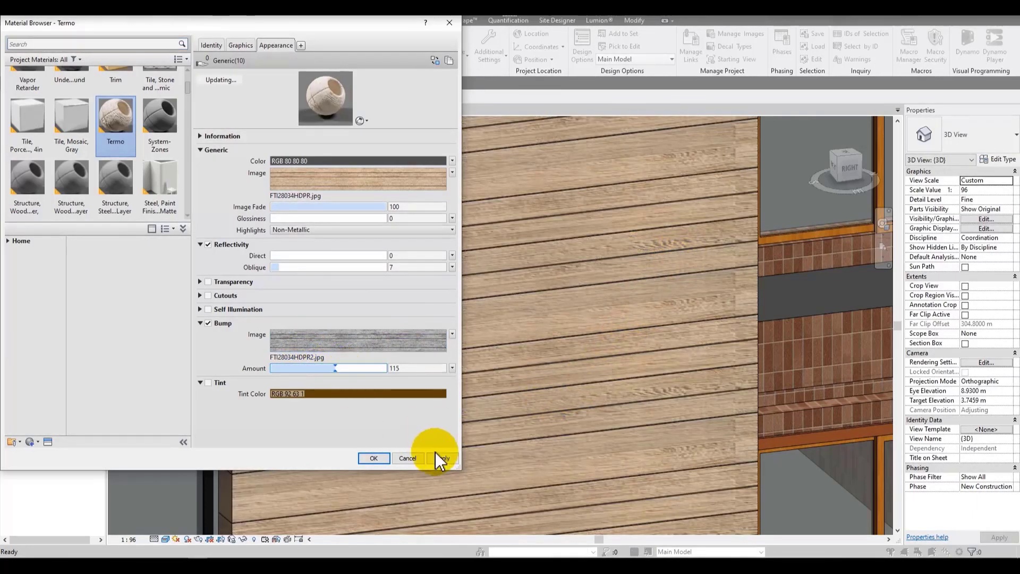
left_click(443, 458)
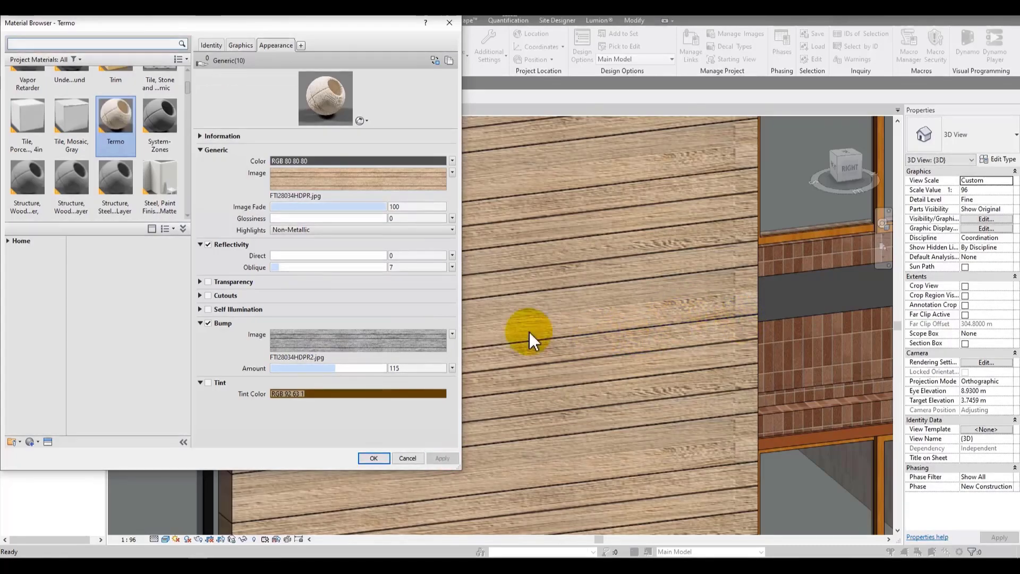
left_click(379, 458)
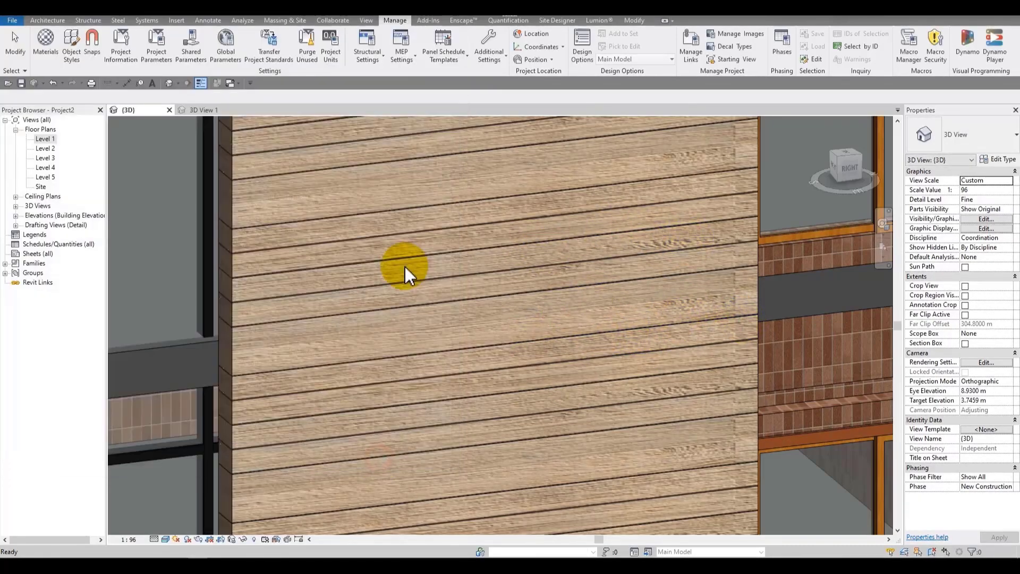
Step: Switch the 3D view to the Realistic visual style
scroll(404, 268, "down", 3)
middle_click_drag(736, 271, 784, 379)
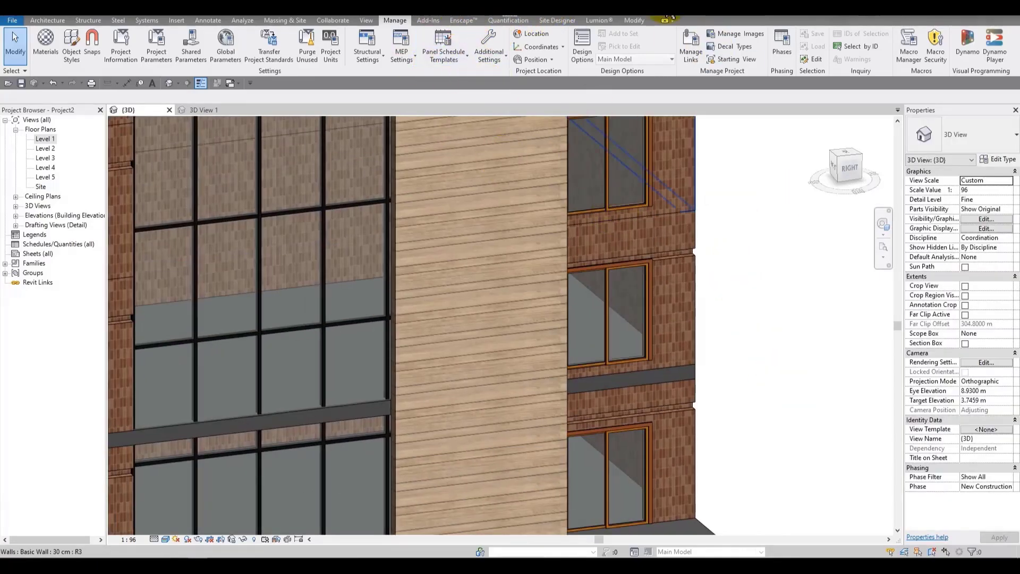
left_click(166, 539)
left_click(180, 515)
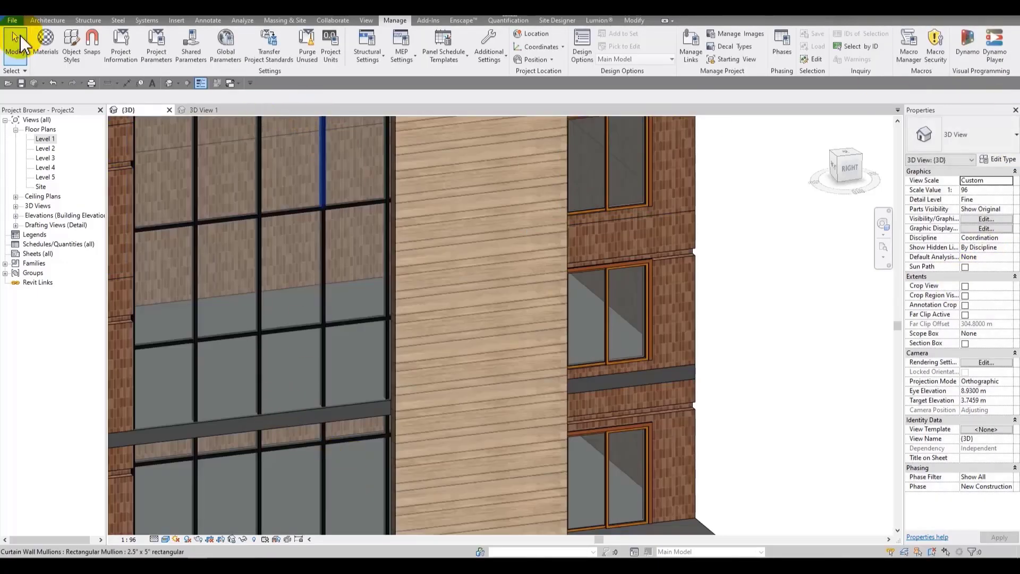
Step: Reopen the Termo material and enable Use Render Appearance for its graphics shading, then confirm
left_click(45, 46)
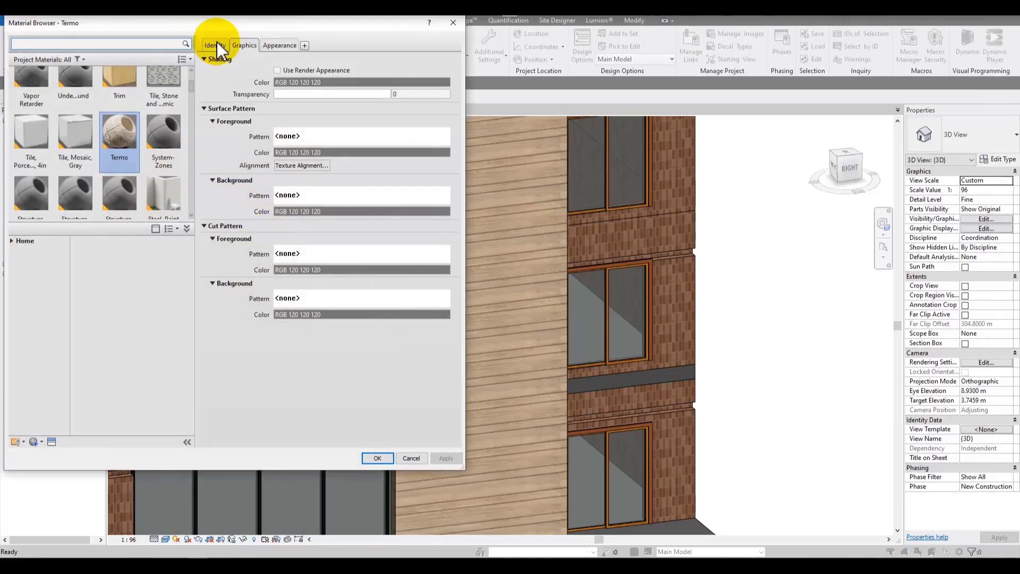
left_click_drag(221, 24, 432, 117)
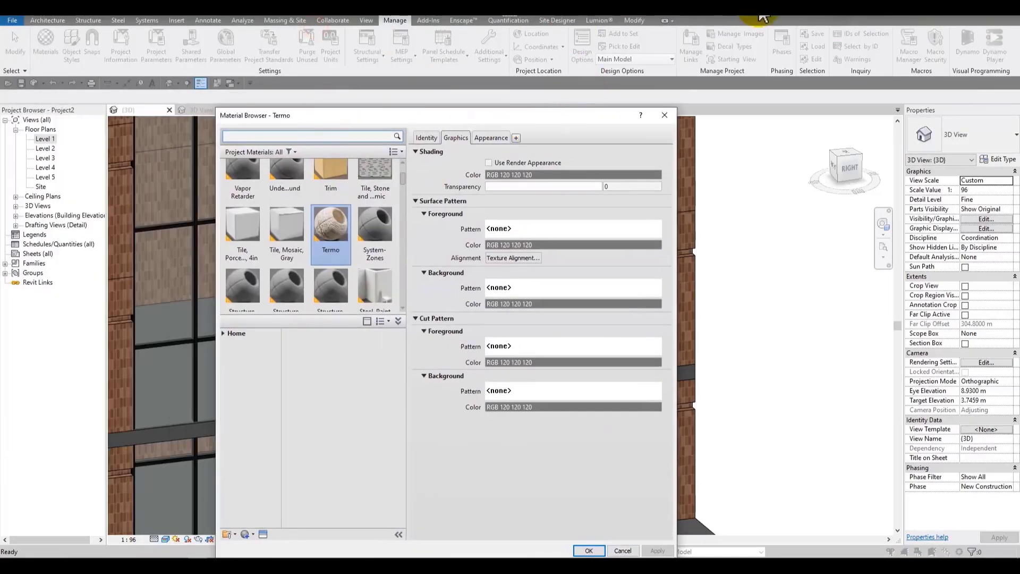
left_click_drag(510, 116, 622, 62)
scroll(488, 255, "down", 1)
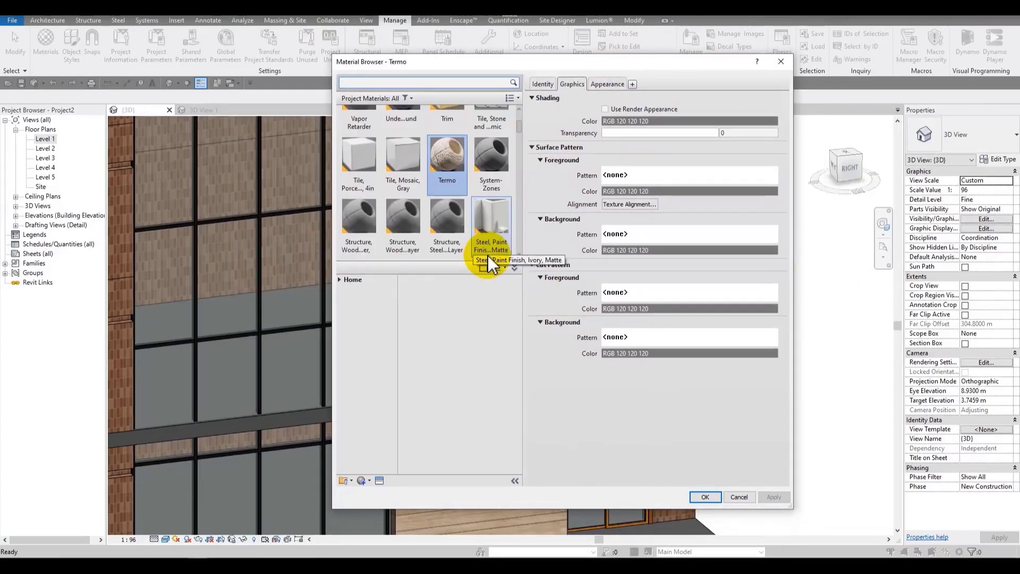
scroll(465, 255, "up", 1)
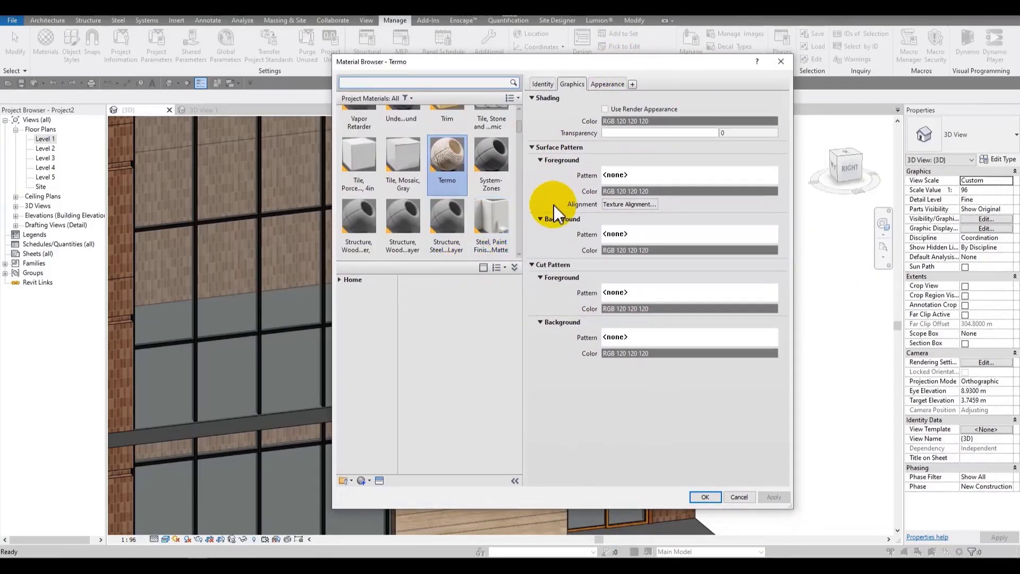
left_click_drag(637, 63, 444, 34)
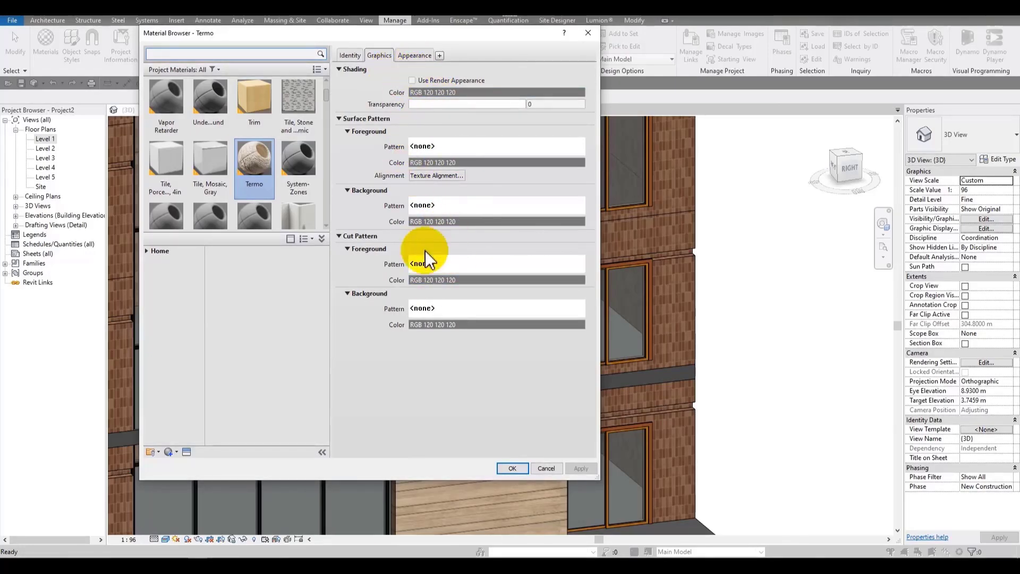
left_click_drag(467, 33, 462, 63)
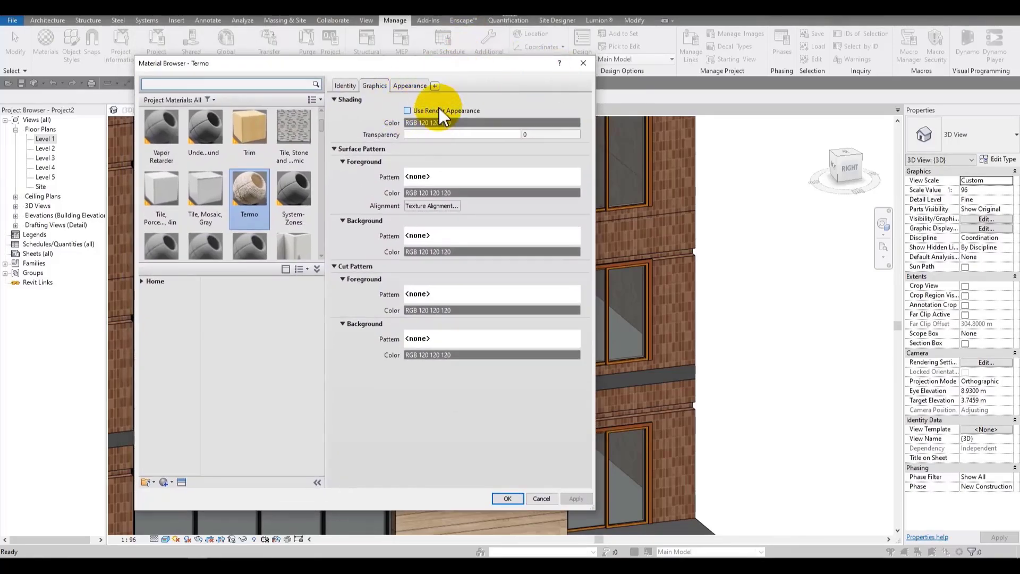
left_click(407, 111)
left_click(410, 86)
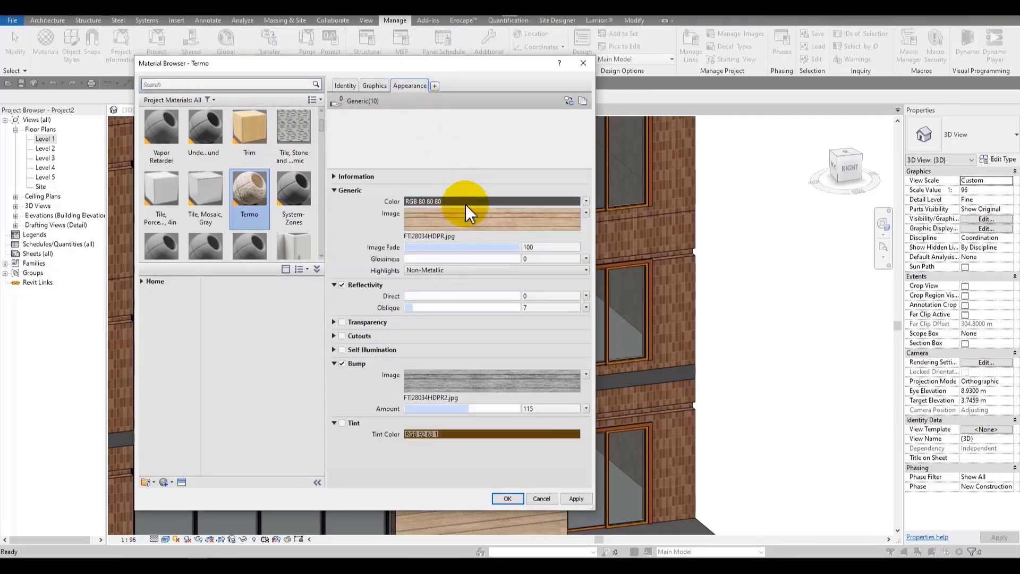
left_click(374, 86)
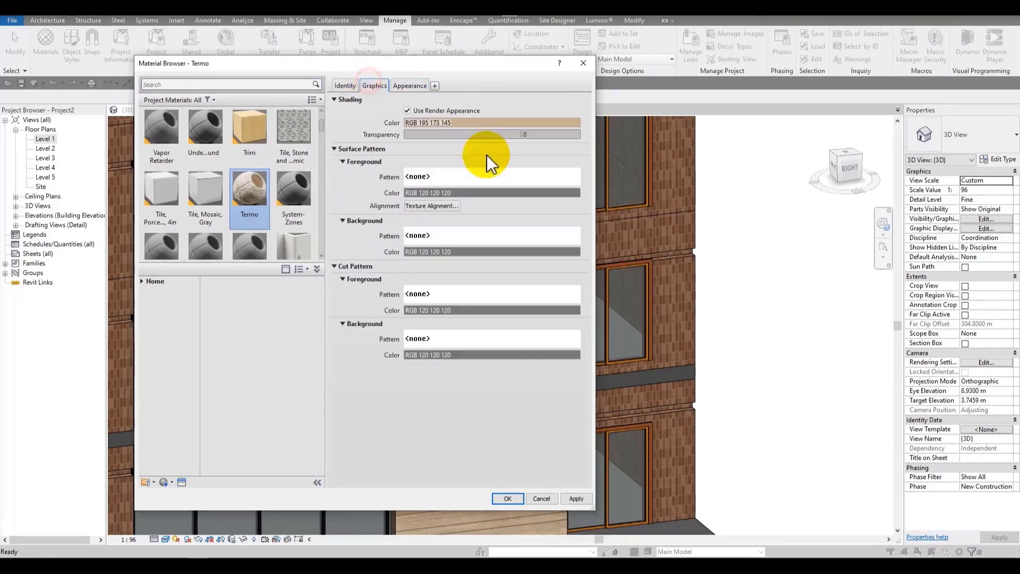
left_click(508, 498)
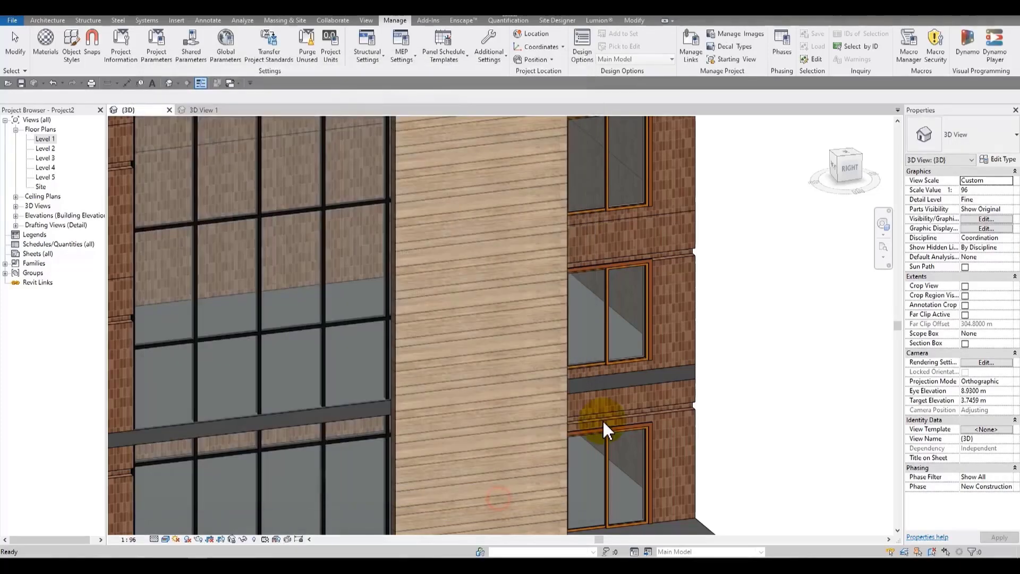
Step: Switch the 3D view to the Consistent Colors visual style
left_click(166, 539)
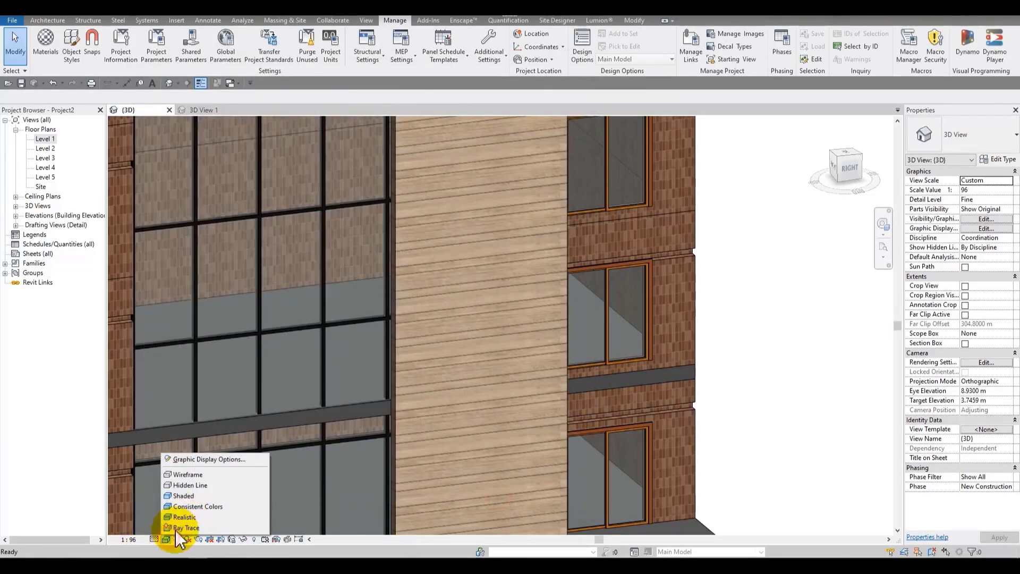
left_click(192, 506)
scroll(568, 247, "down", 4)
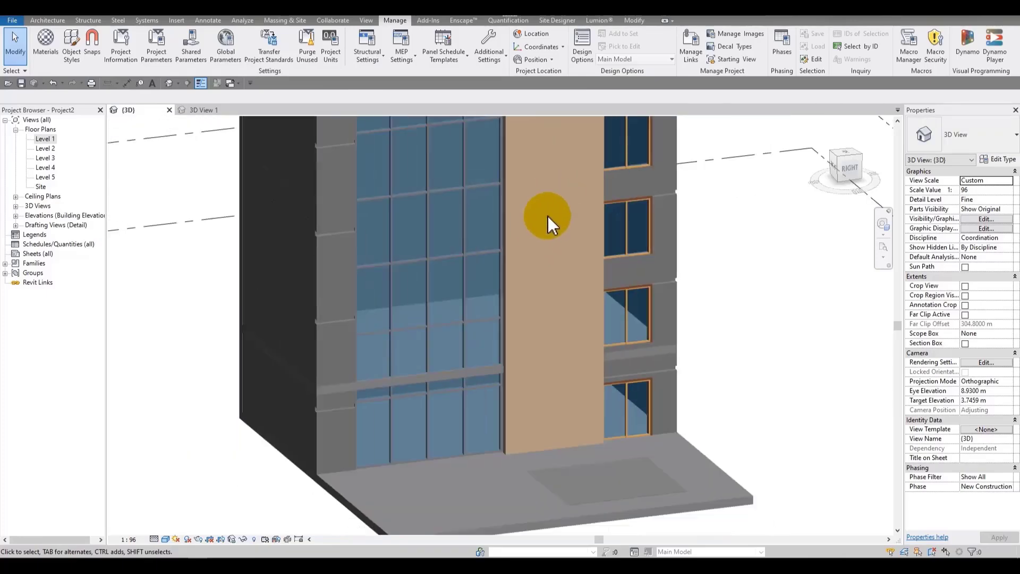
scroll(548, 216, "up", 2)
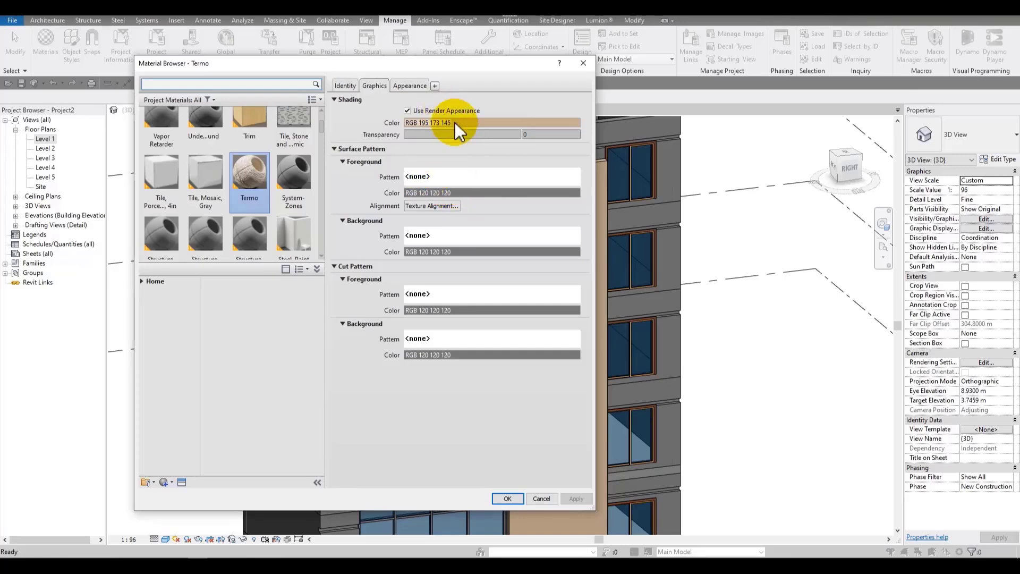
Step: Turn off Use Render Appearance and set the Termo shading color to green, RGB 99 250 90, then confirm
left_click(407, 111)
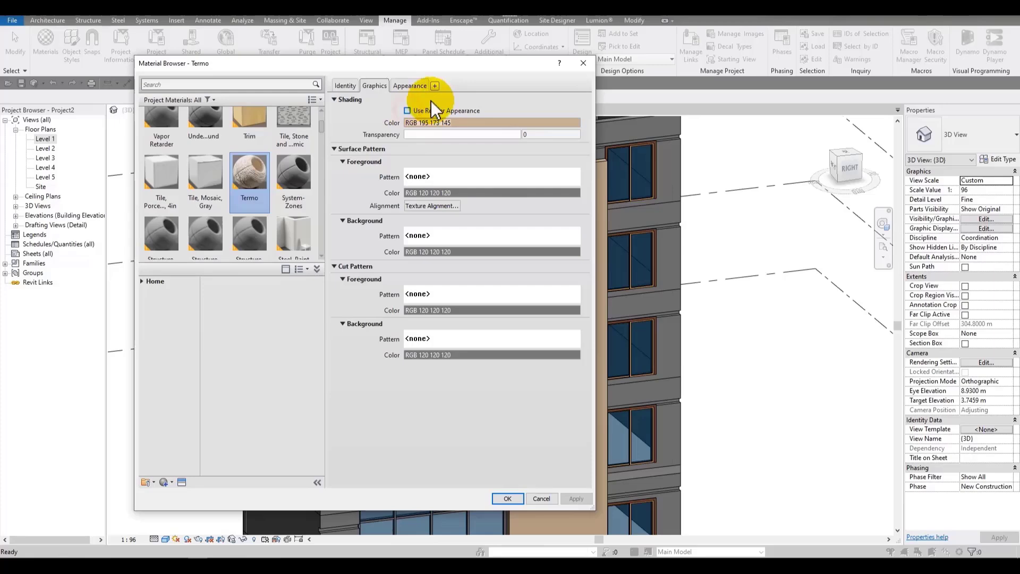
left_click(457, 123)
left_click(418, 207)
left_click(417, 378)
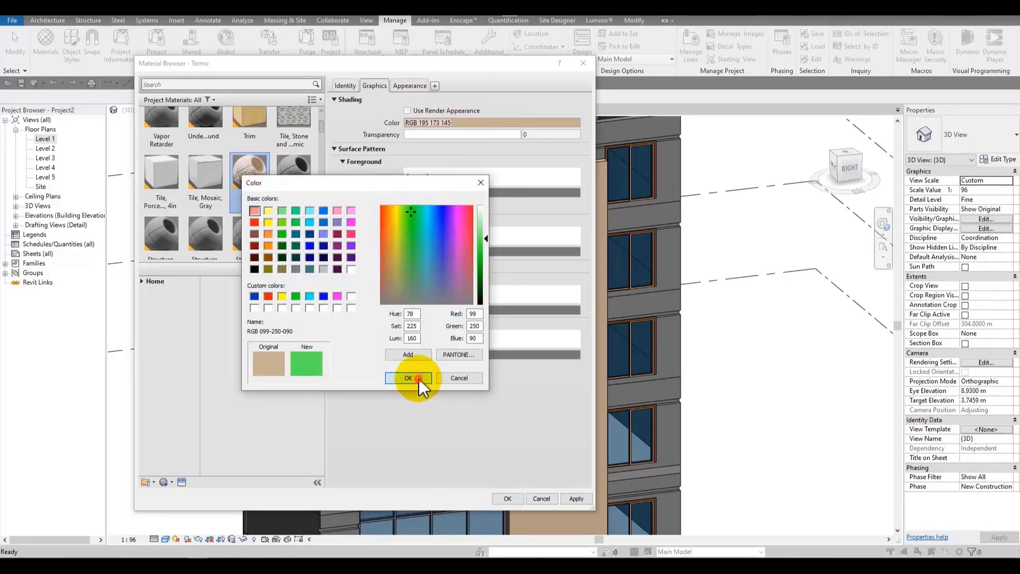
left_click(509, 499)
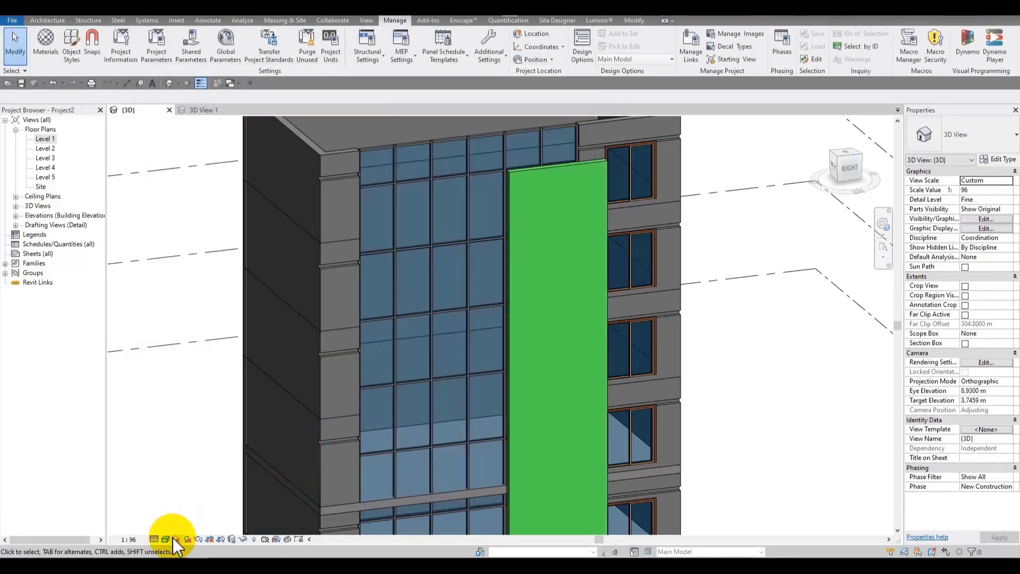
Step: Preview the 3D view in Interactive Ray Trace mode and close it
left_click(166, 538)
left_click(178, 527)
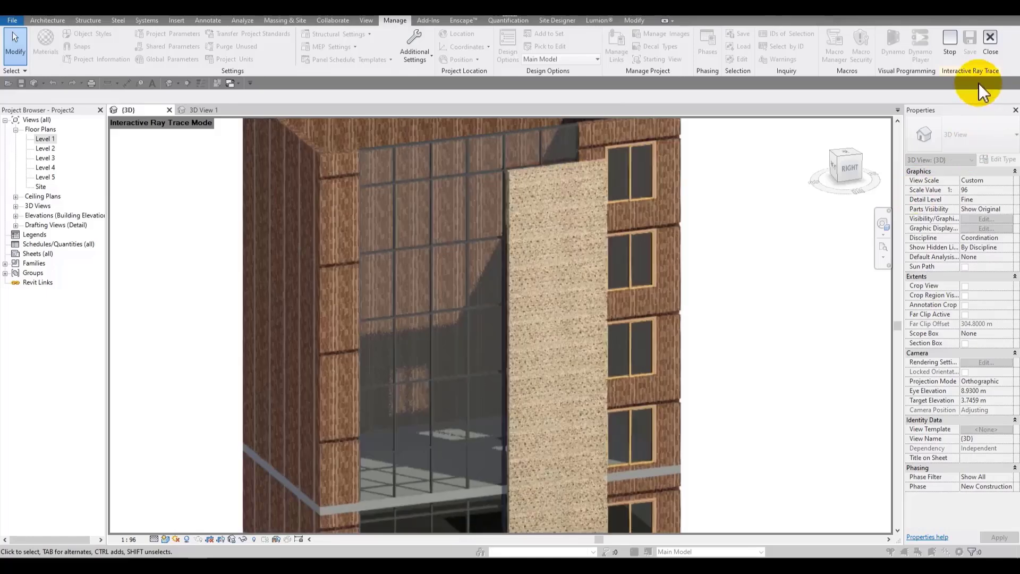
left_click(983, 50)
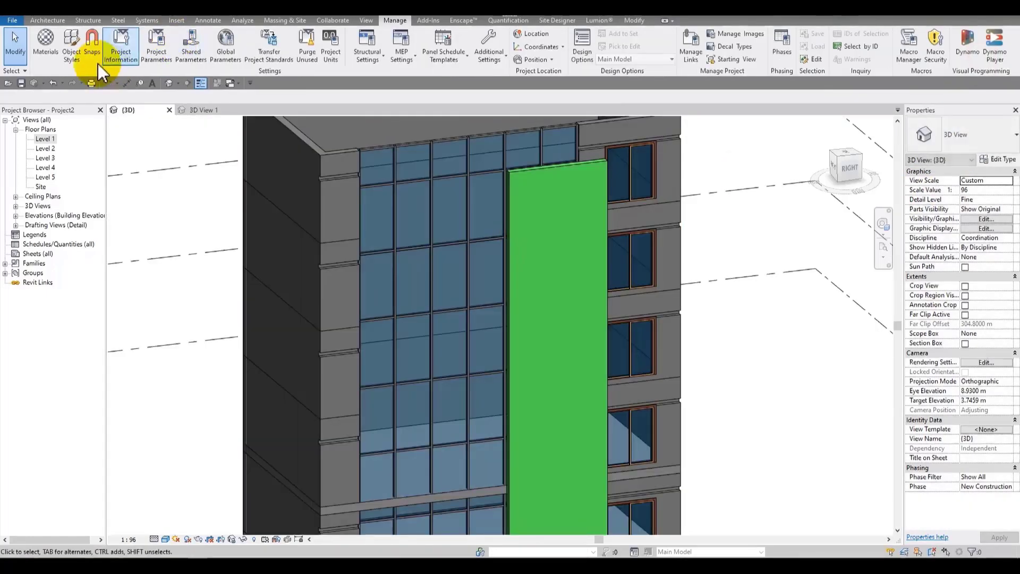
Step: Open the Termo material and try shading transparency values of 15 and 100, applying each
left_click(45, 44)
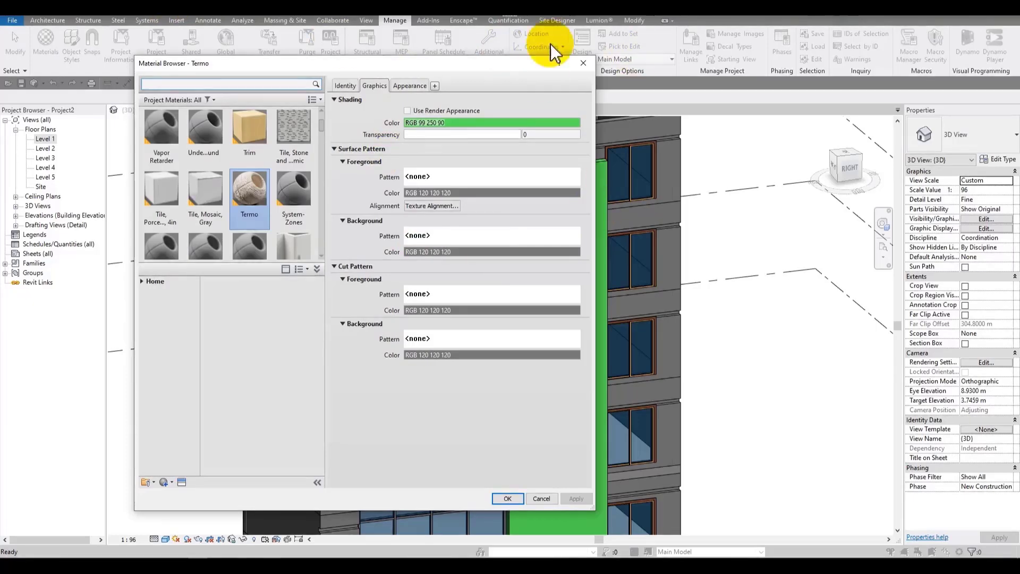
left_click_drag(497, 64, 414, 76)
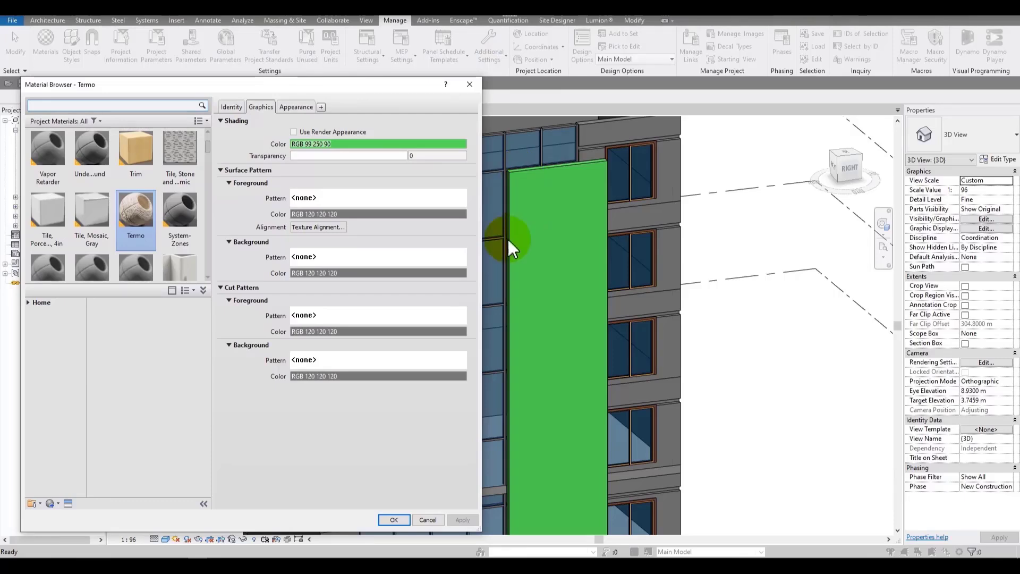
left_click(310, 160)
left_click(463, 519)
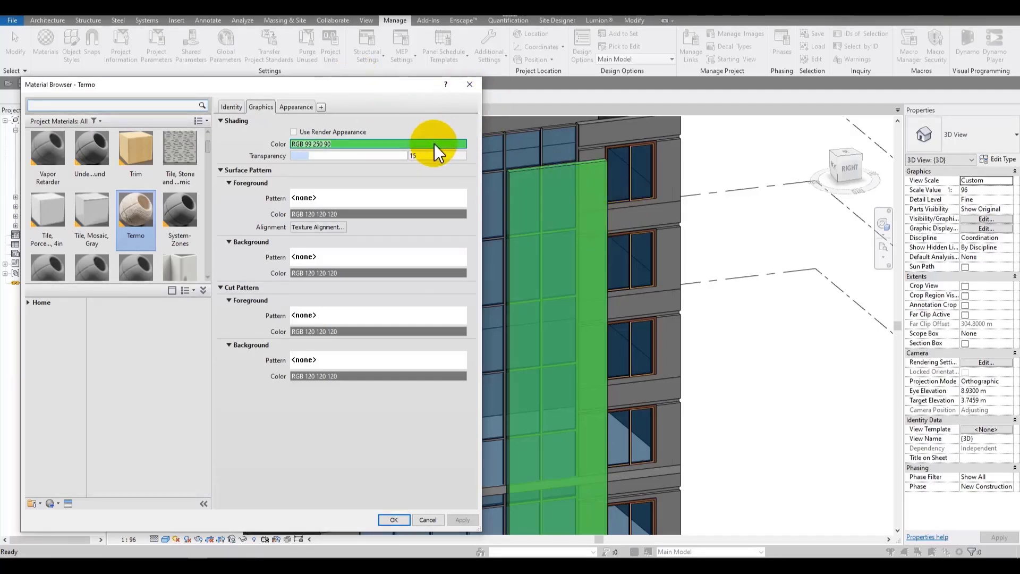
left_click_drag(312, 154, 547, 143)
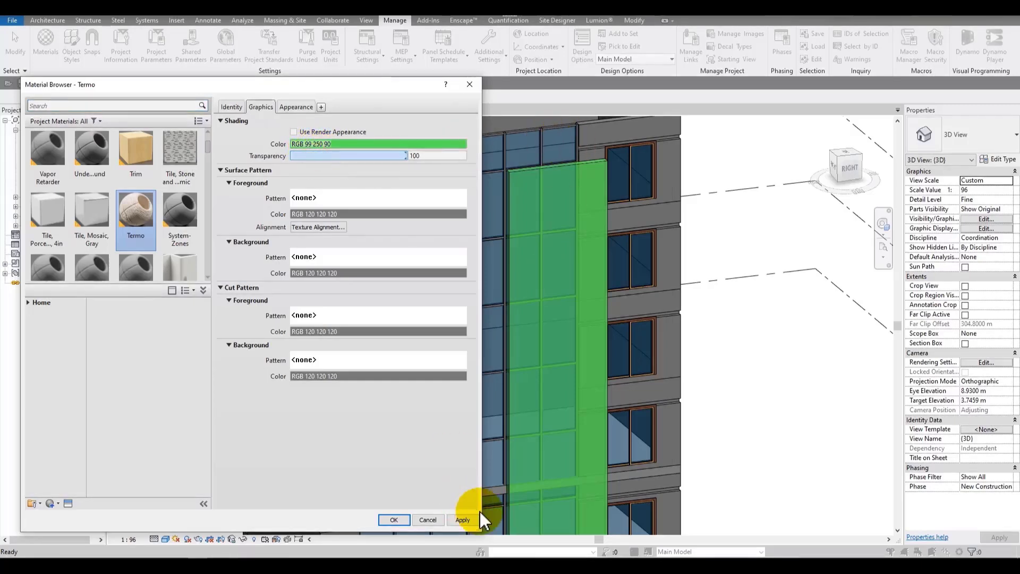
left_click(461, 520)
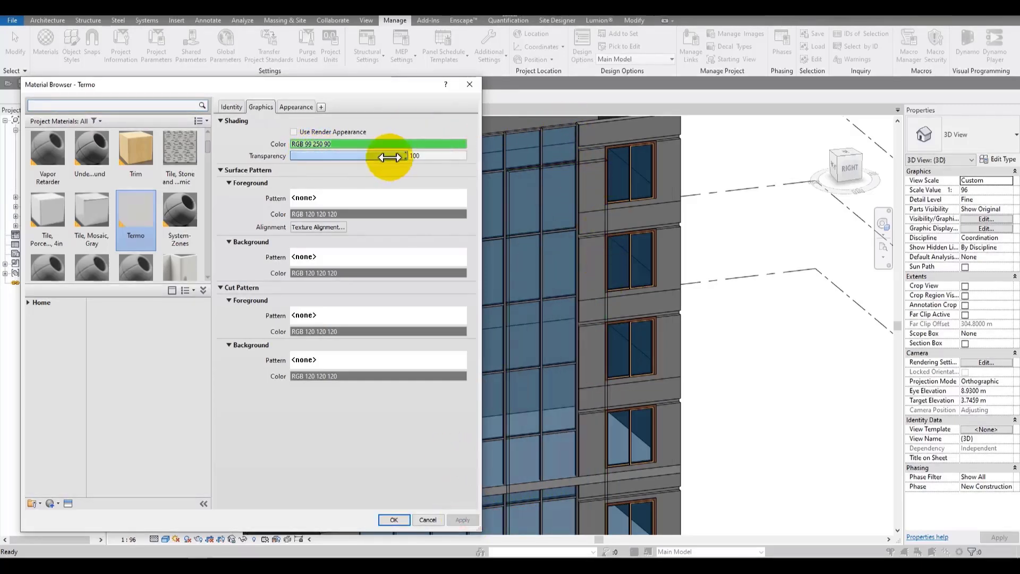
Step: Reset the Termo shading transparency to 0 and confirm the material dialog
left_click(461, 144)
left_click(373, 203)
left_click_drag(390, 155, 247, 159)
left_click(462, 519)
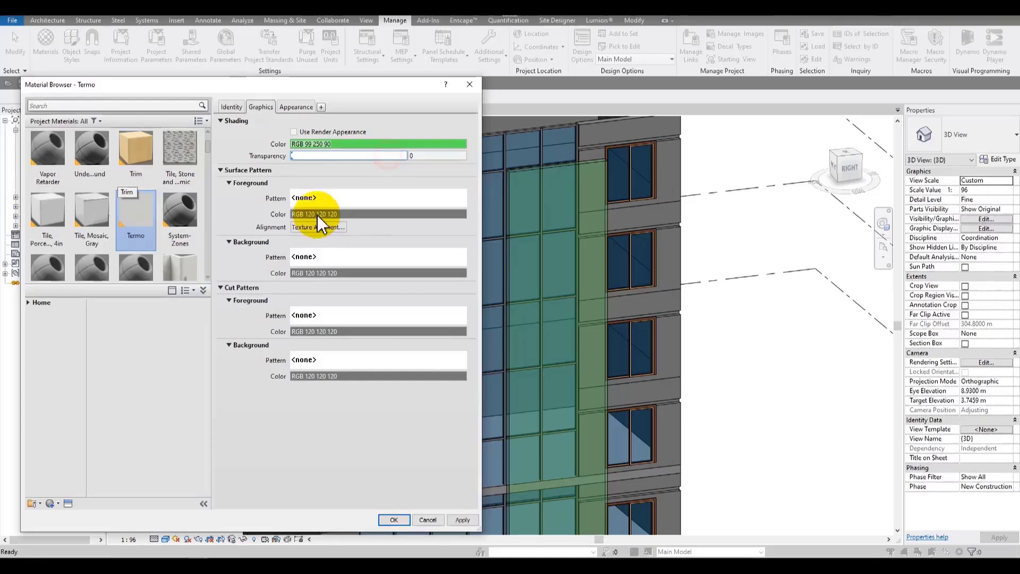
left_click(462, 520)
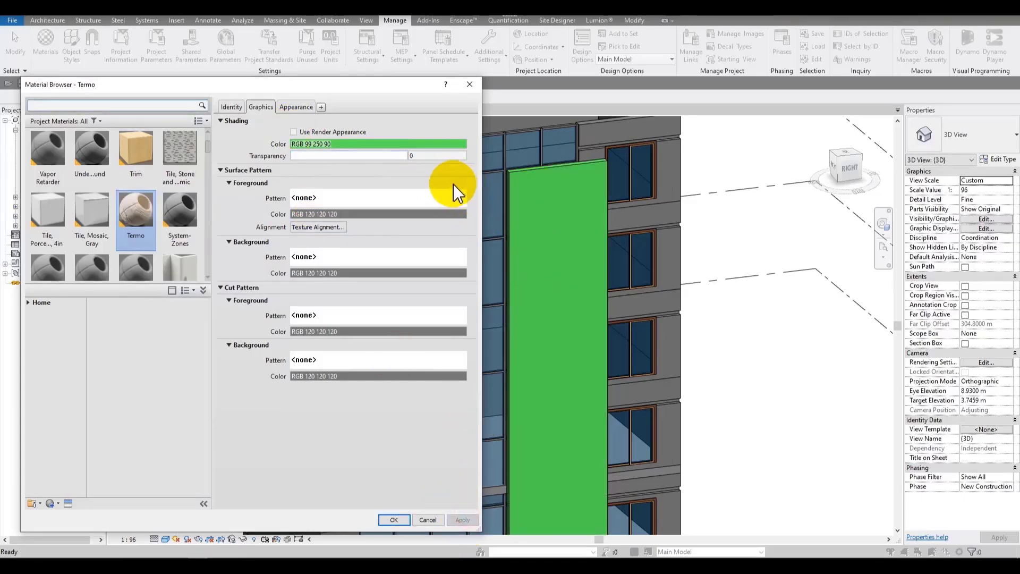
left_click_drag(420, 87, 459, 57)
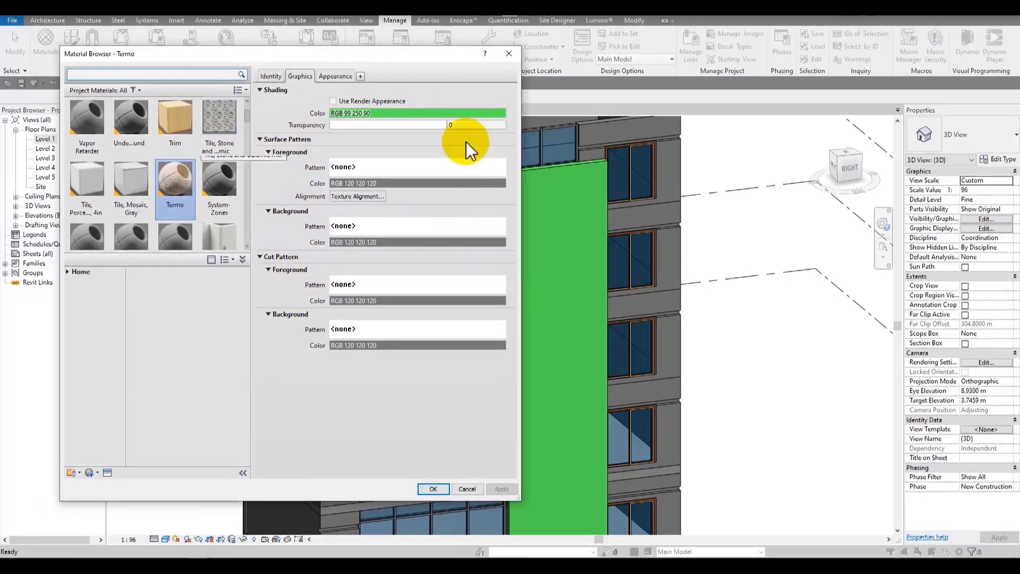
left_click(442, 489)
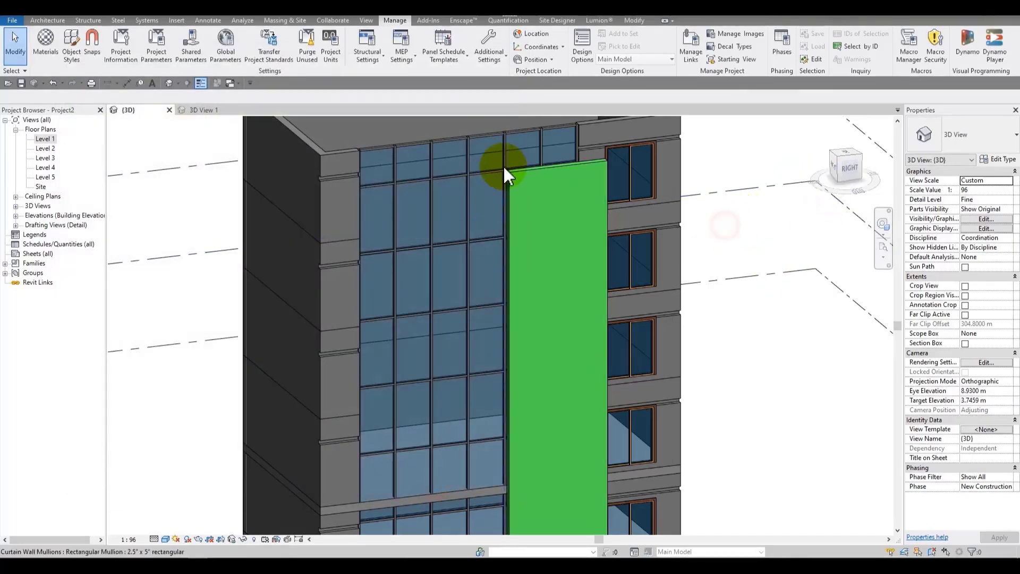
Step: Open the East elevation view
scroll(503, 164, "up", 3)
scroll(459, 186, "down", 5)
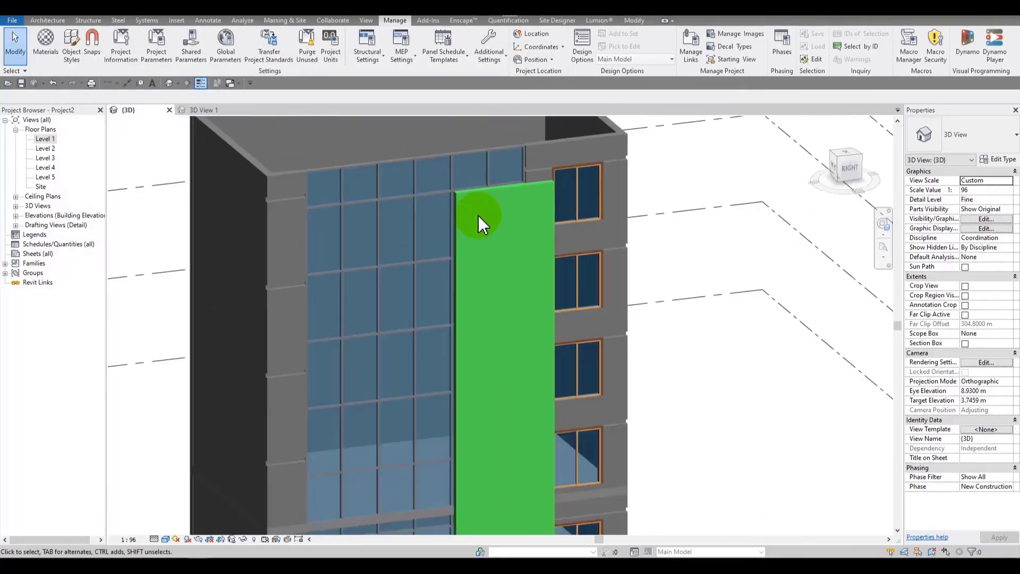
middle_click_drag(478, 215, 521, 119)
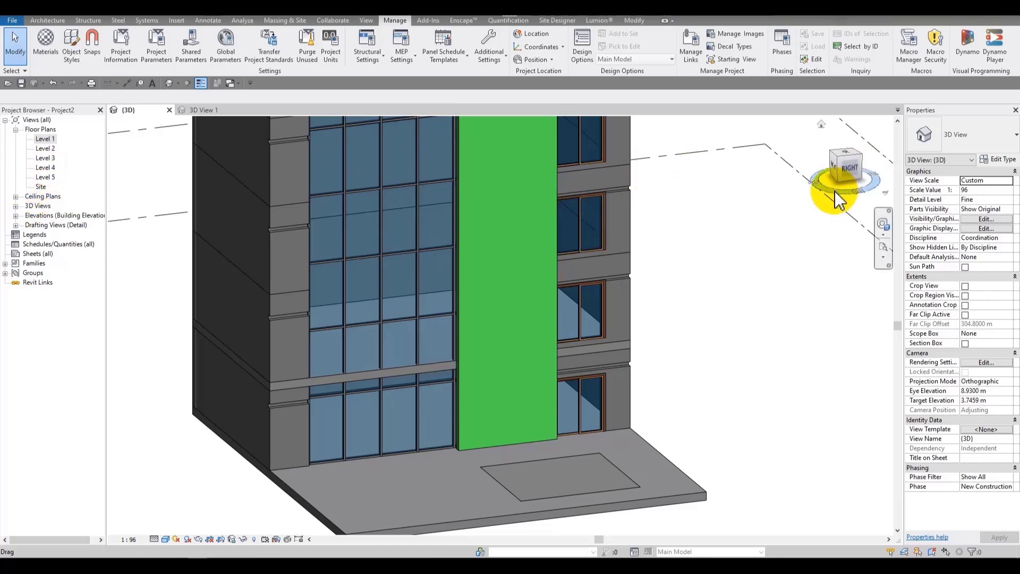
left_click(15, 216)
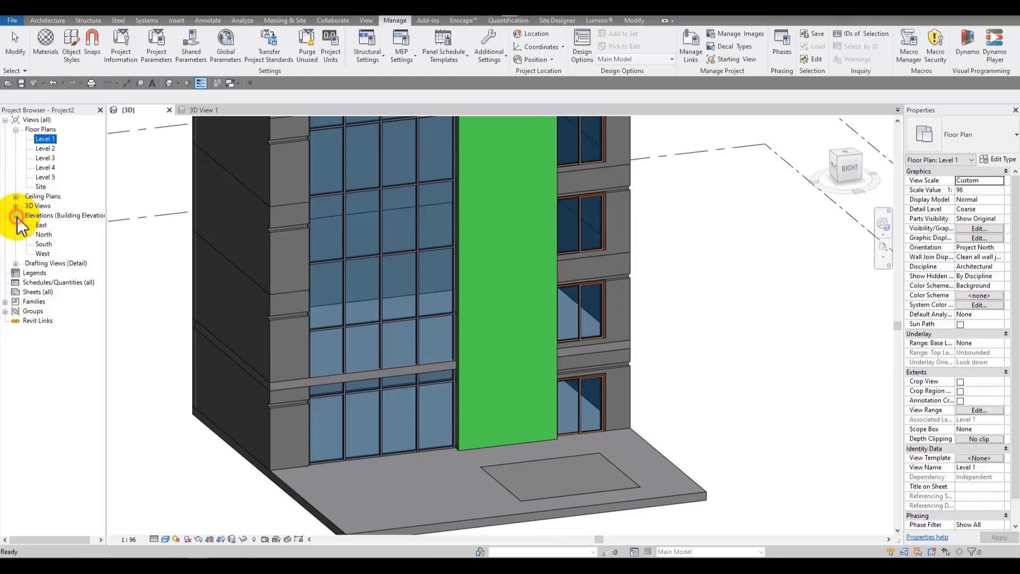
double_click(41, 225)
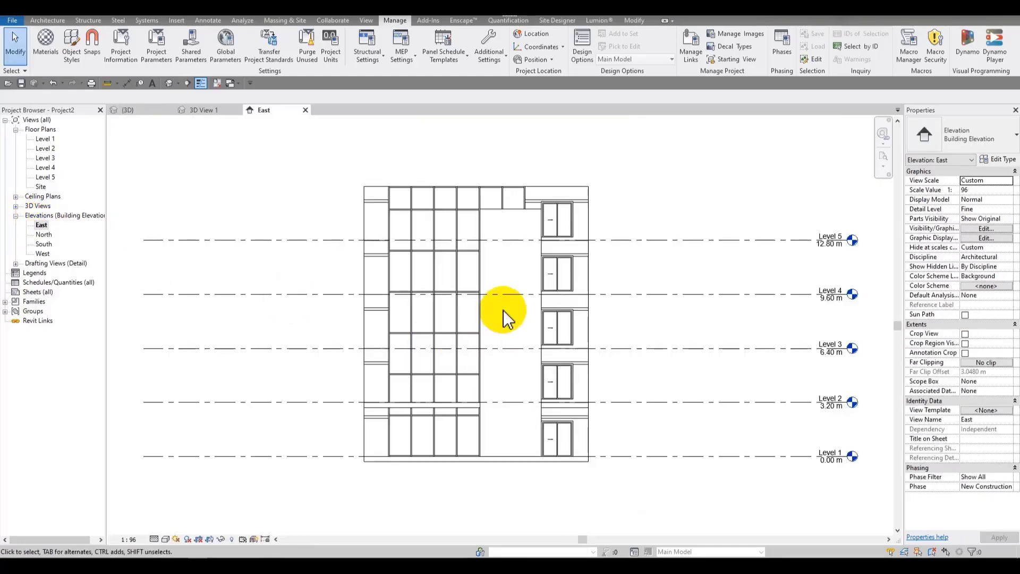
Step: Switch the East elevation to the Shaded visual style
scroll(488, 303, "up", 3)
scroll(480, 296, "down", 2)
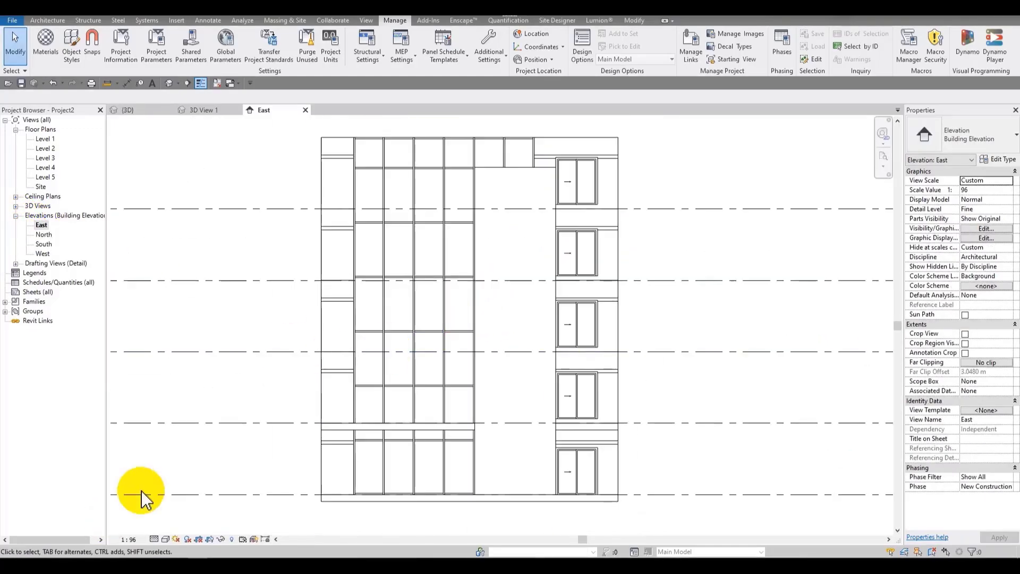
left_click(155, 540)
left_click(170, 527)
left_click(165, 539)
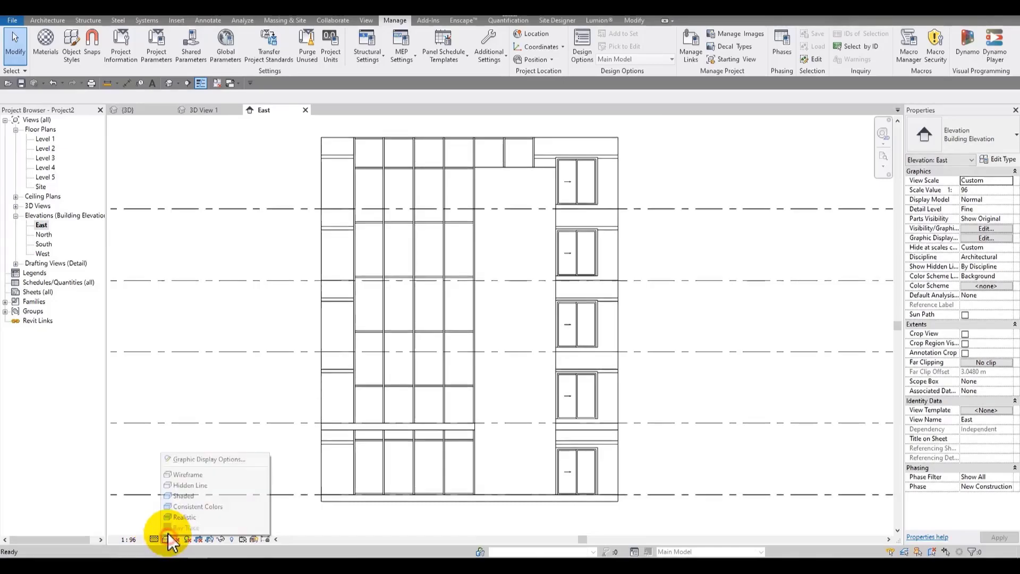
left_click(187, 496)
scroll(577, 187, "up", 2)
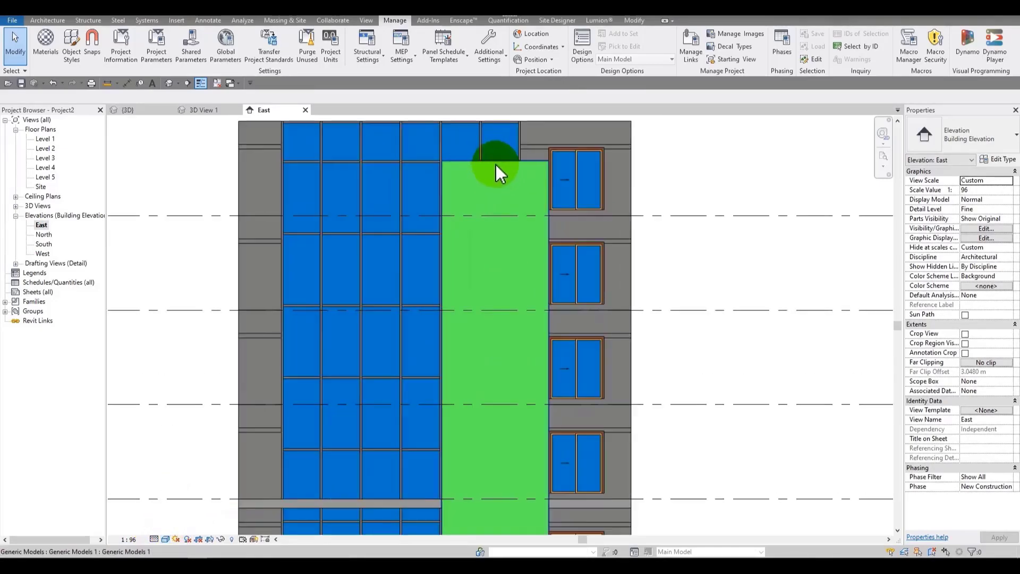
Step: Compare the 3D view with the East elevation and examine the facade extrusion
left_click(306, 110)
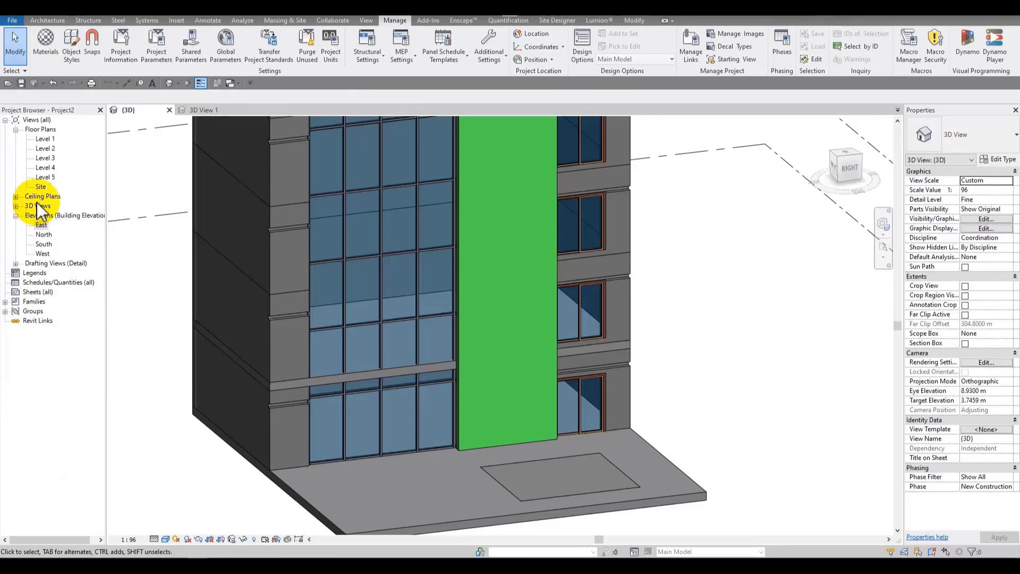
double_click(41, 225)
middle_click_drag(447, 226, 335, 211)
scroll(397, 228, "up", 2)
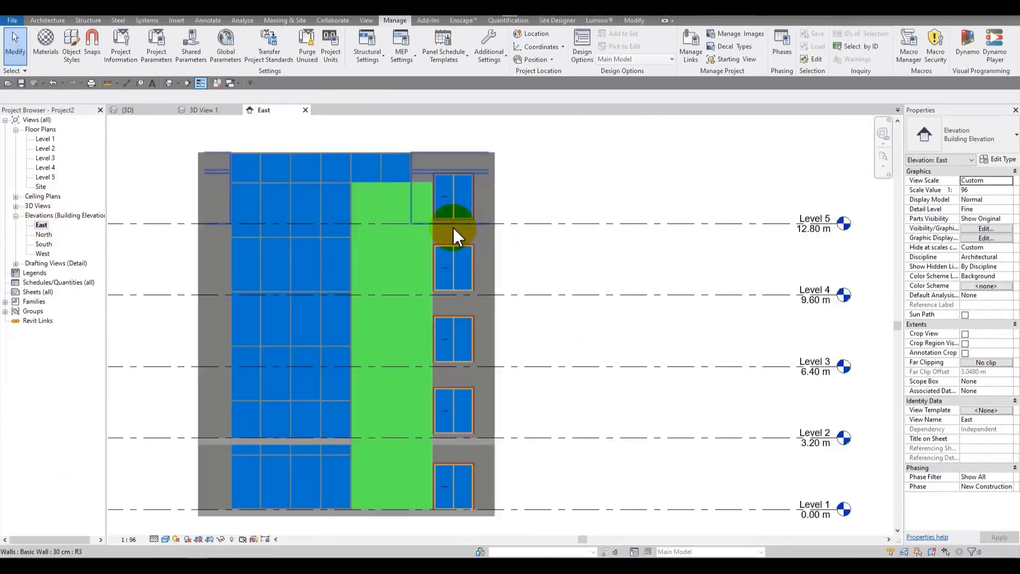
middle_click_drag(520, 230, 626, 221)
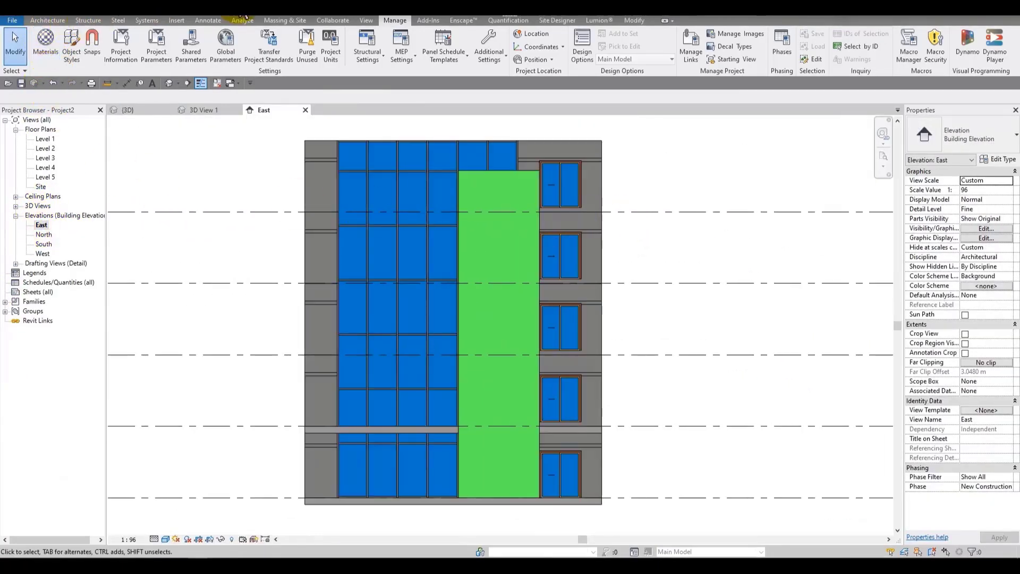
Step: Set the Termo surface foreground pattern to Wood_2 and confirm the material
left_click(45, 42)
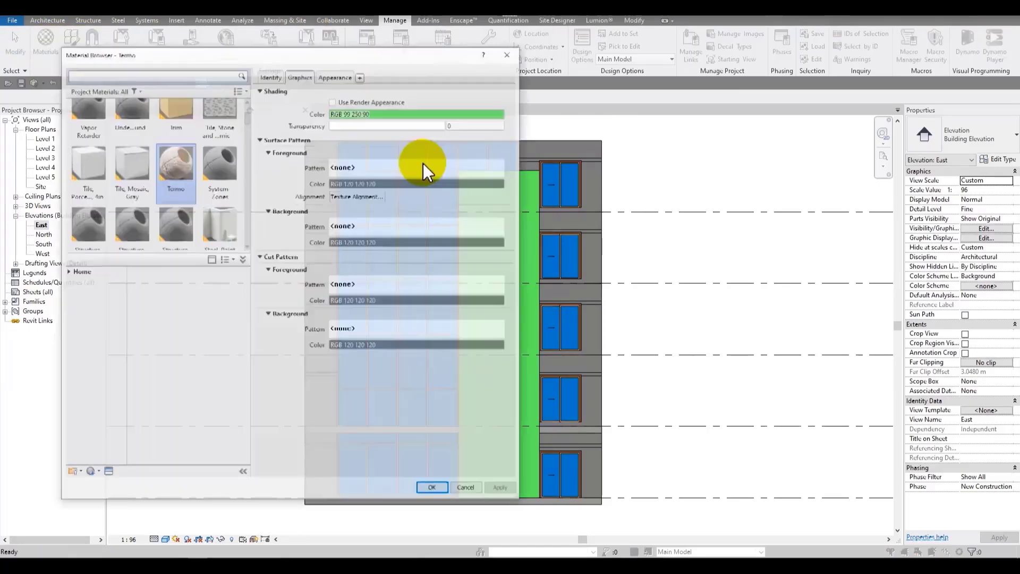
left_click_drag(323, 55, 155, 43)
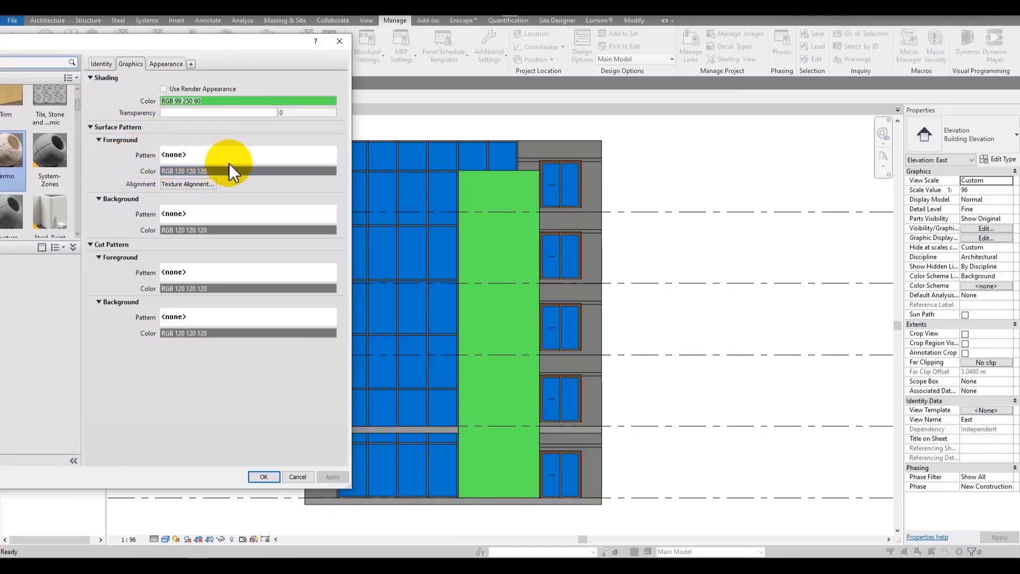
left_click(167, 154)
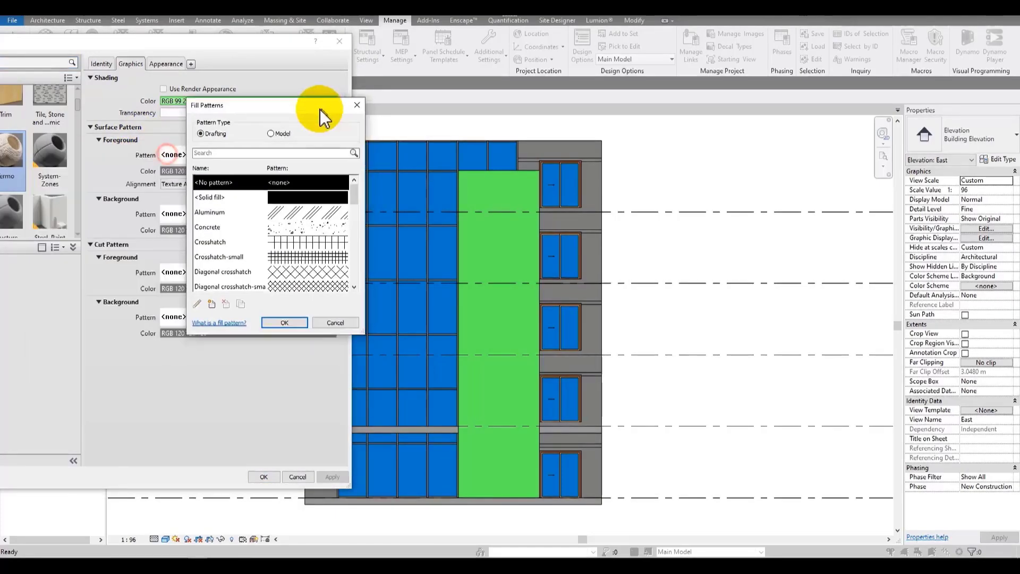
left_click_drag(322, 118, 295, 89)
scroll(297, 186, "down", 5)
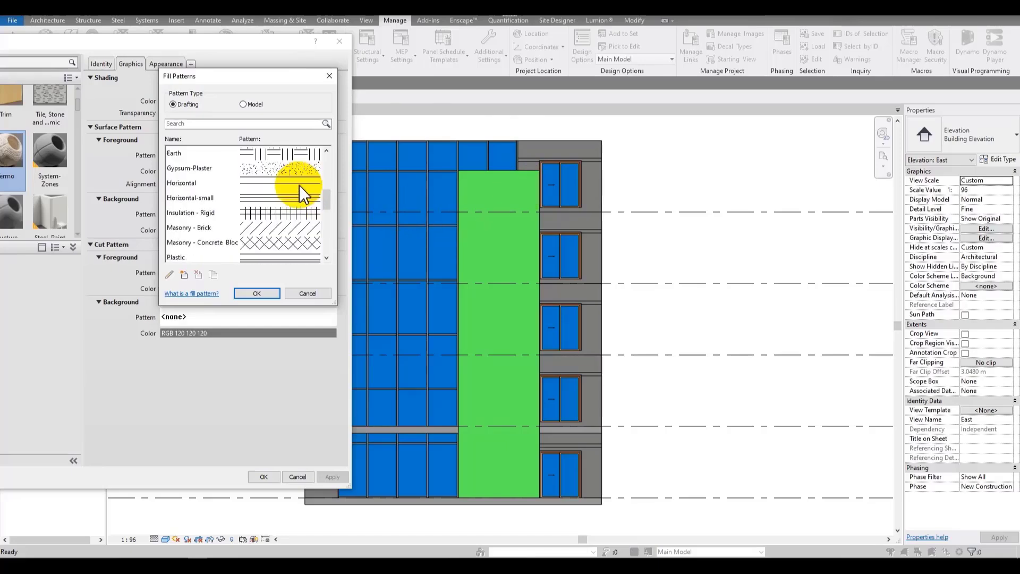
scroll(301, 186, "down", 10)
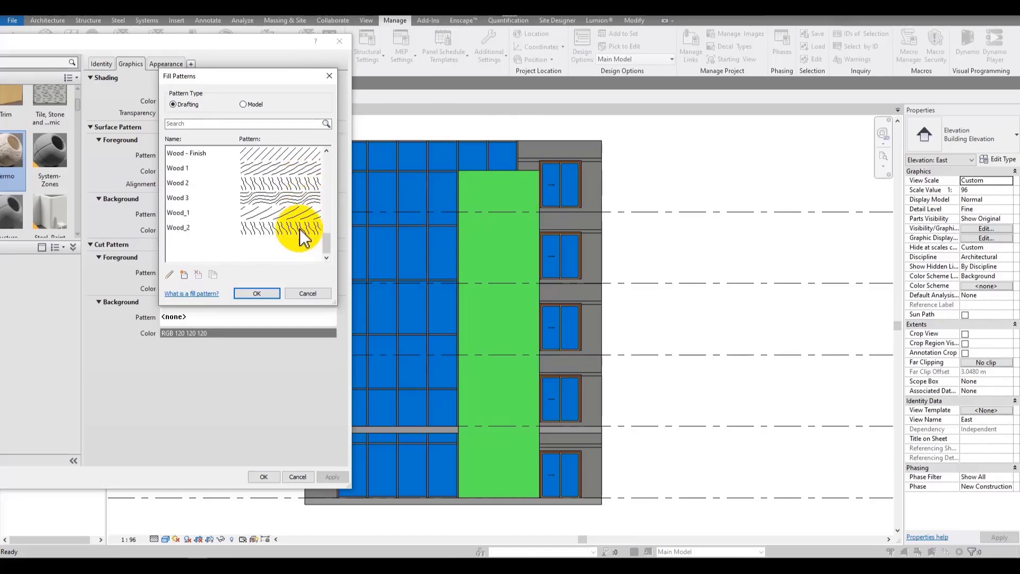
left_click(300, 230)
left_click(273, 293)
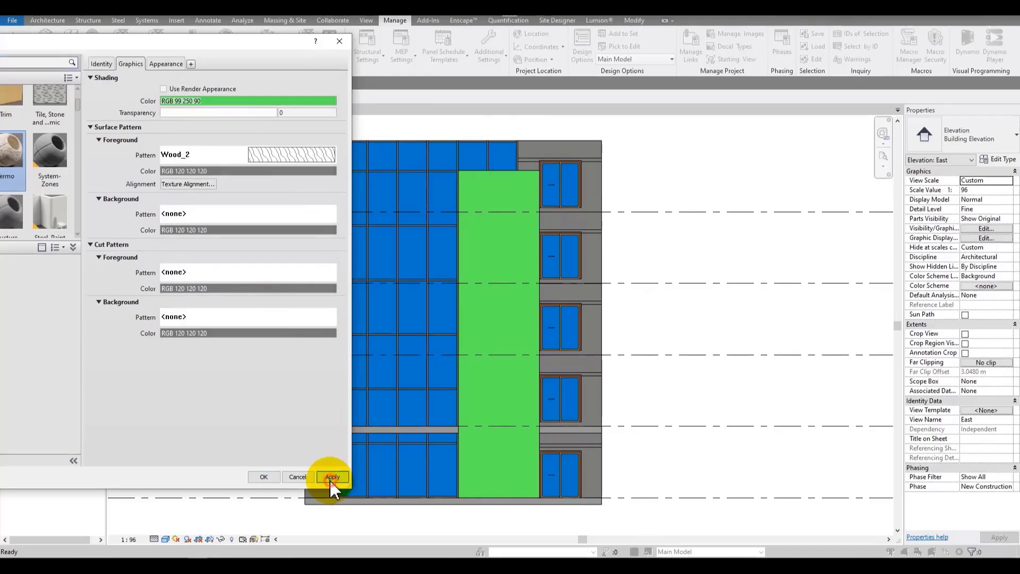
left_click(331, 477)
left_click(276, 474)
Step: Set the Termo surface foreground pattern color to black and apply it
scroll(498, 259, "up", 3)
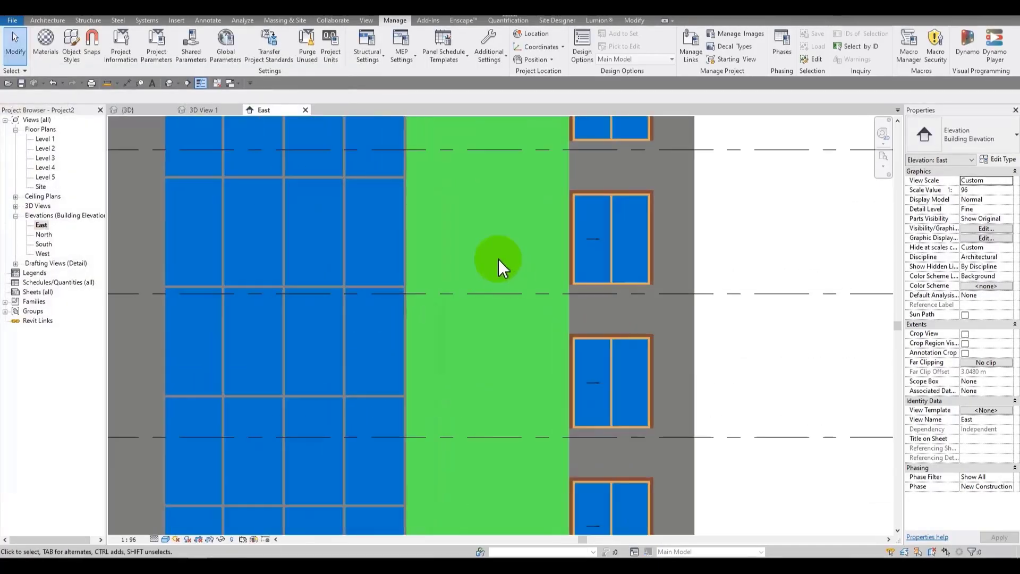
scroll(467, 255, "up", 3)
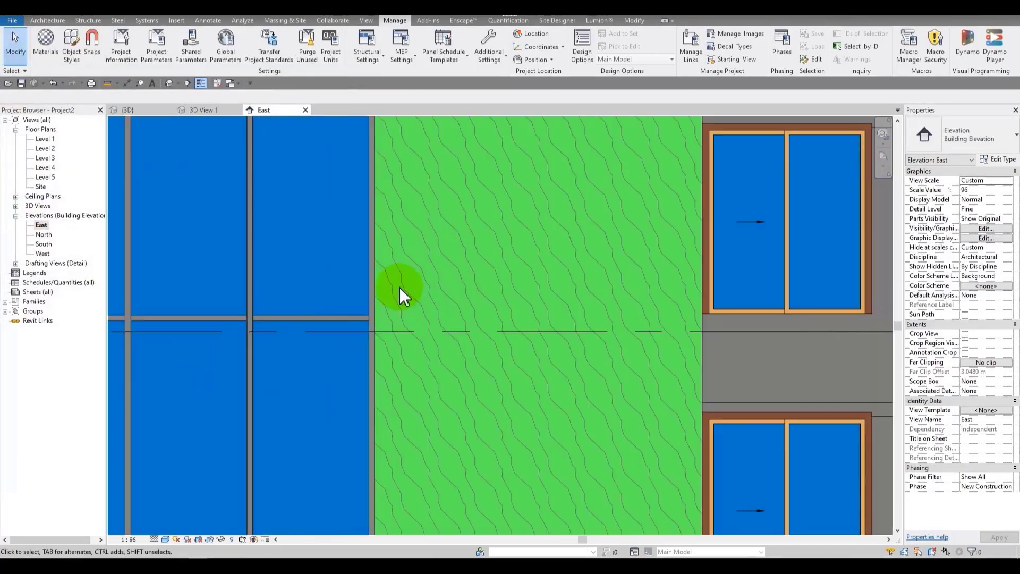
scroll(470, 229, "down", 3)
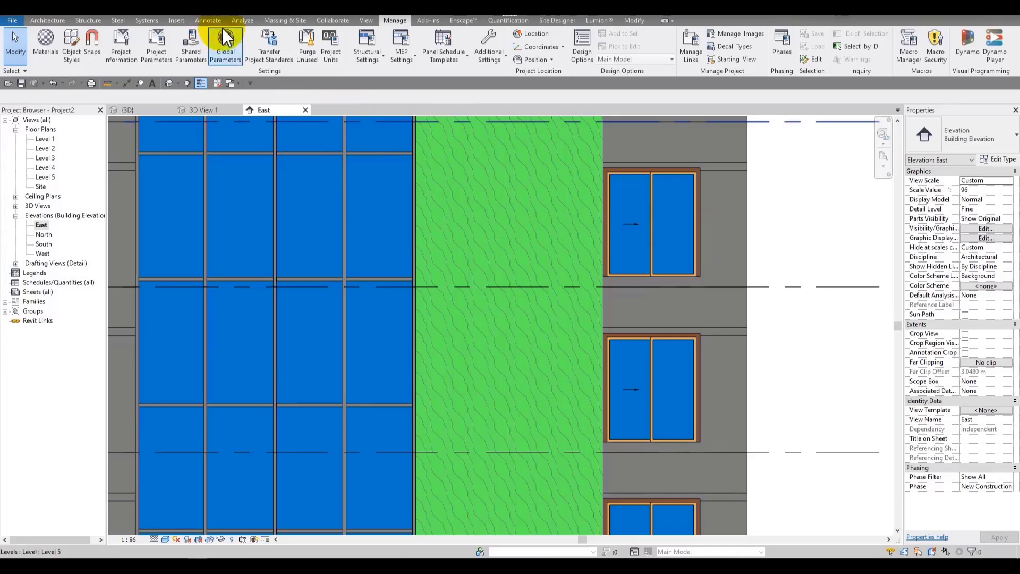
left_click(57, 47)
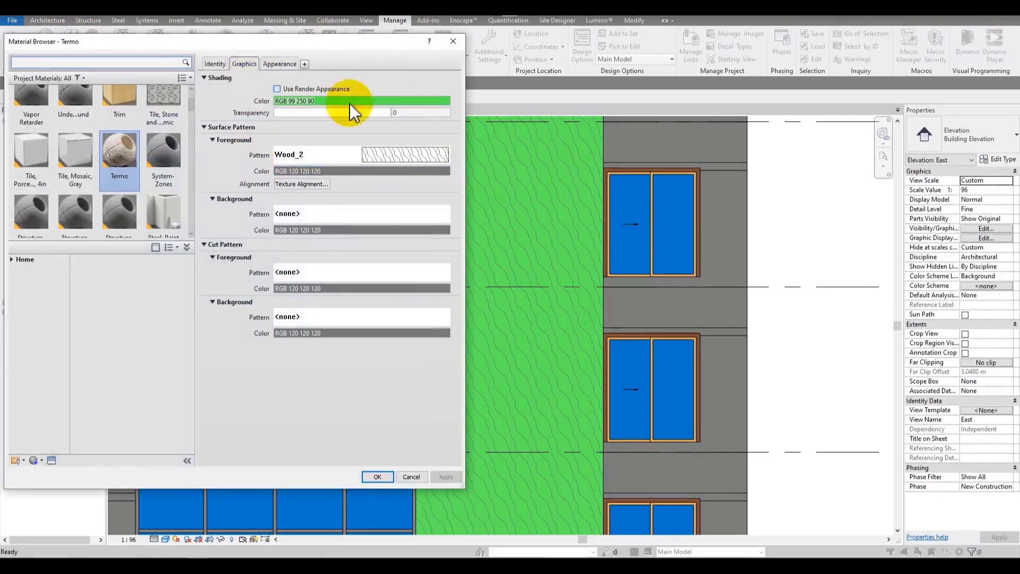
left_click_drag(345, 47, 251, 33)
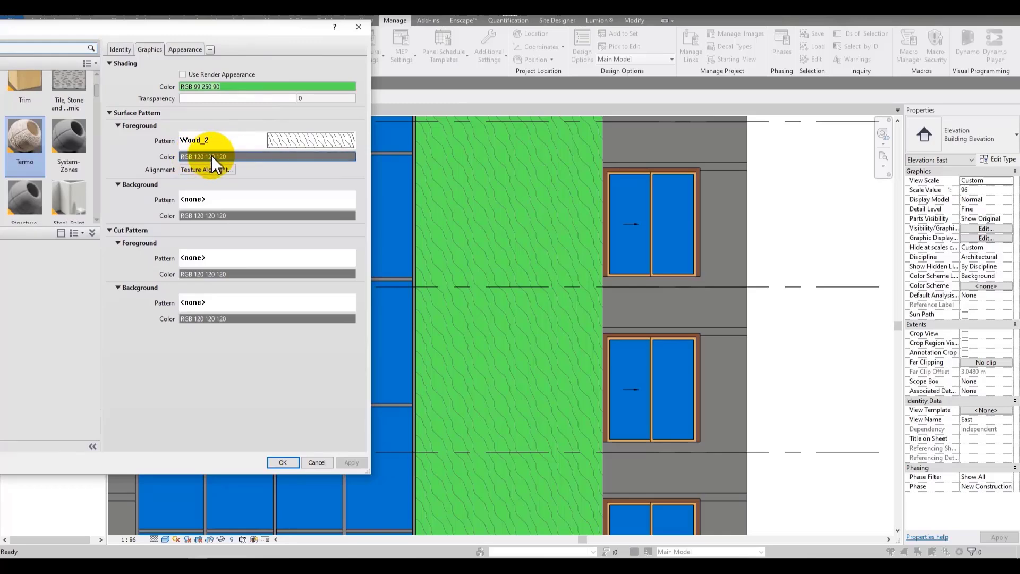
left_click(253, 155)
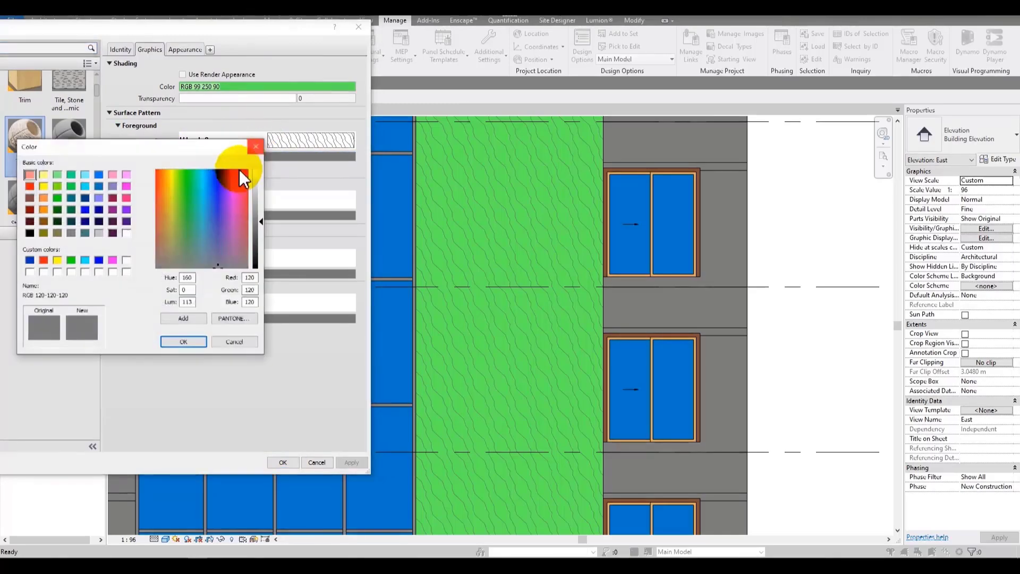
left_click(30, 233)
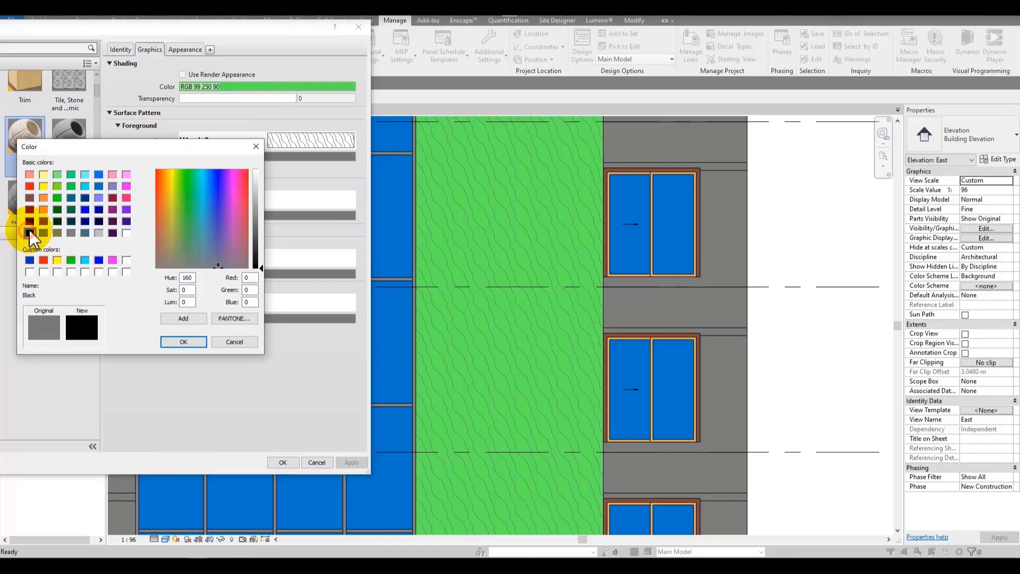
left_click(183, 342)
left_click(351, 462)
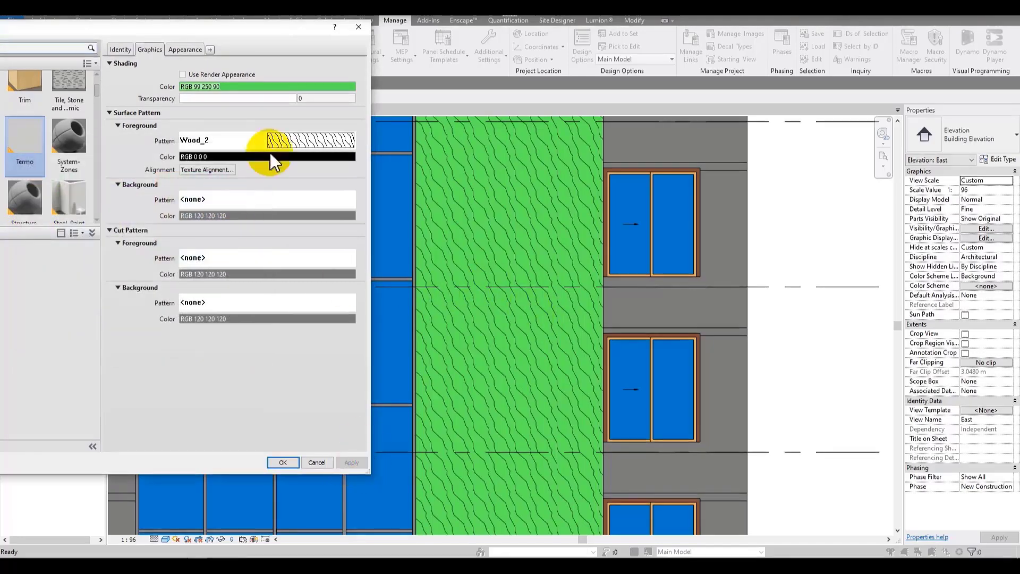
Step: Set the Termo surface foreground pattern to Solid fill and apply it
left_click(278, 140)
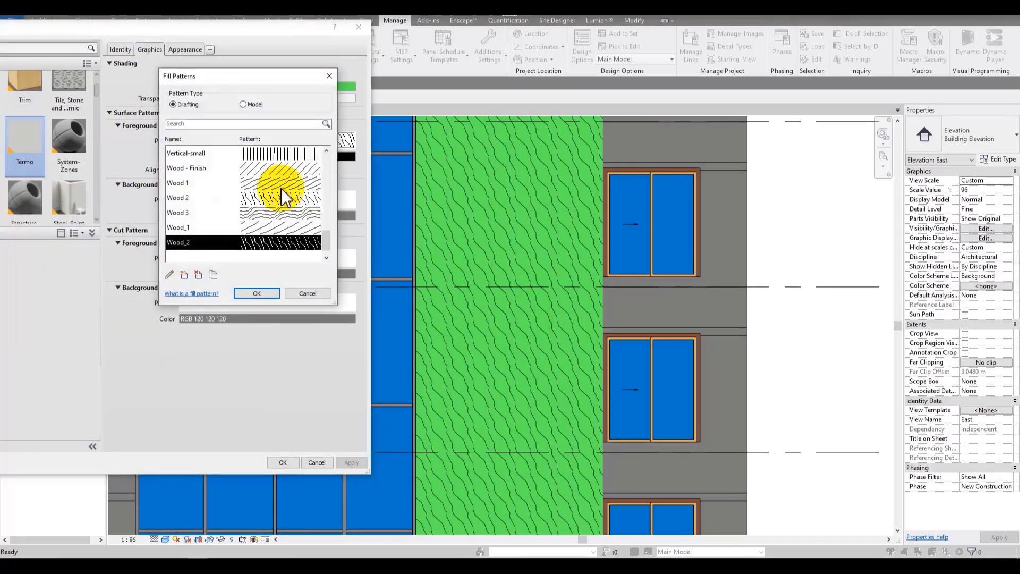
left_click_drag(330, 182, 324, 154)
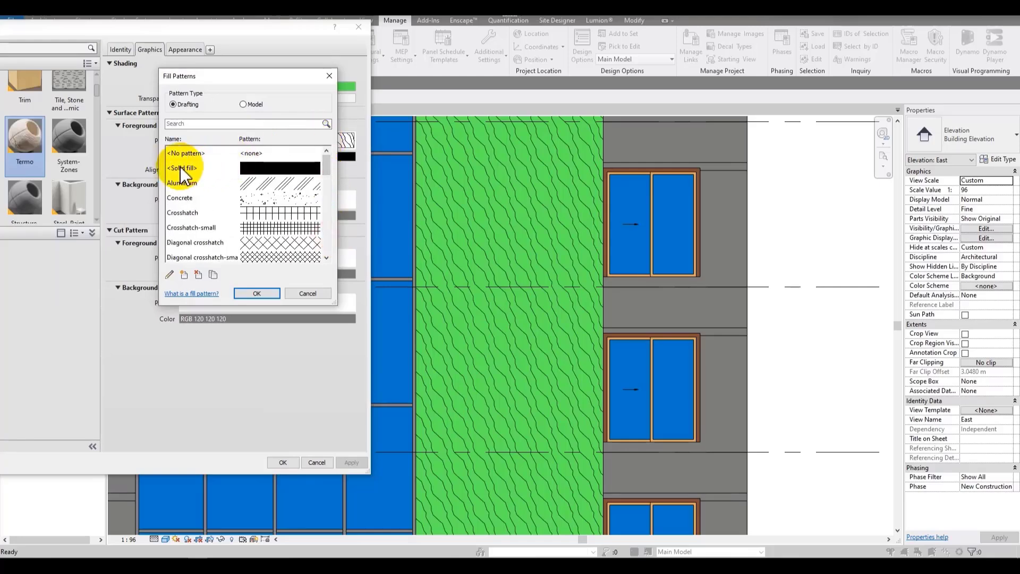
left_click(251, 168)
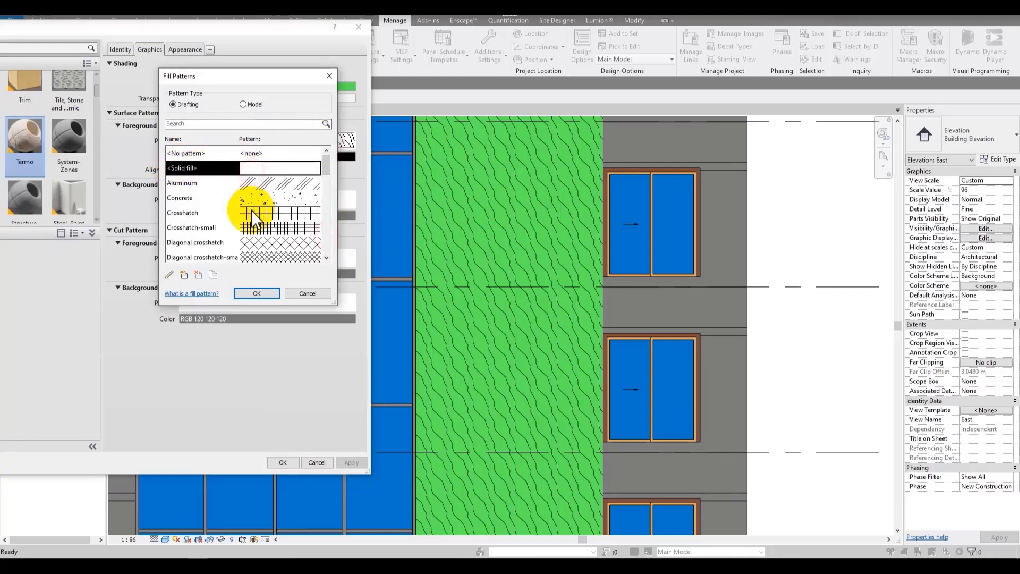
left_click(246, 295)
left_click(348, 463)
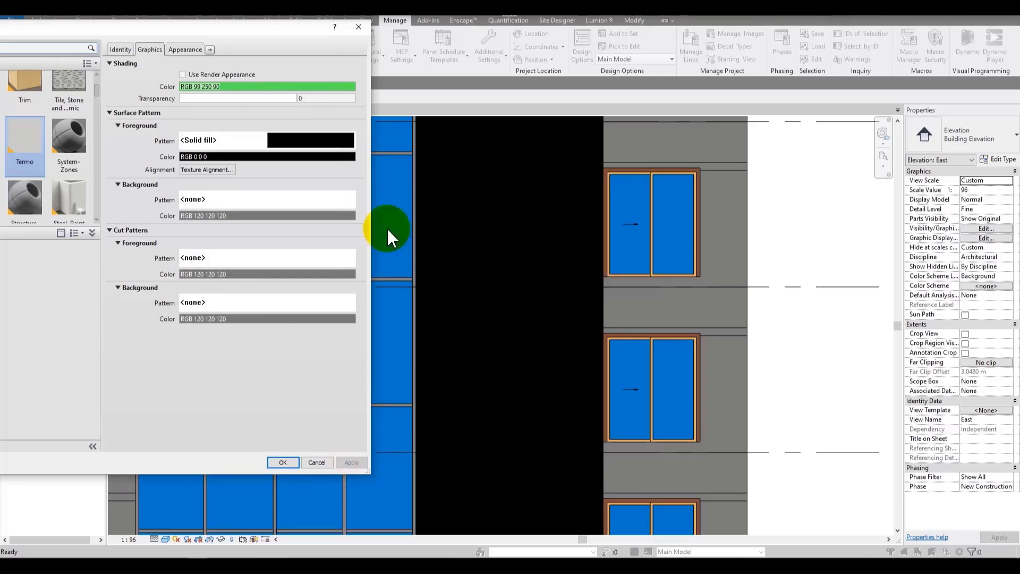
Step: Set the surface foreground pattern color to RGB 191 209 63 and apply it
left_click(255, 155)
left_click(186, 342)
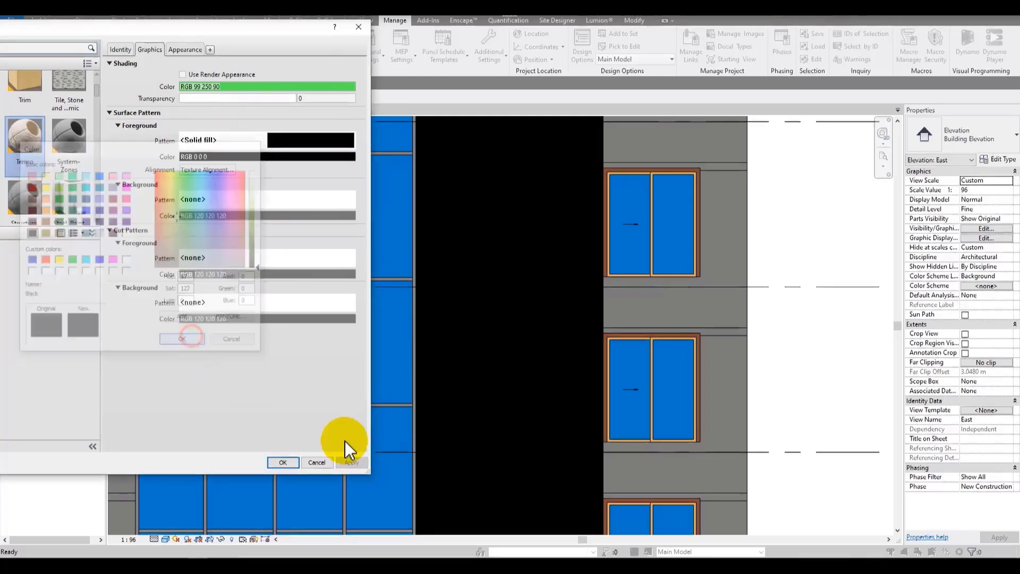
left_click(350, 464)
left_click(262, 159)
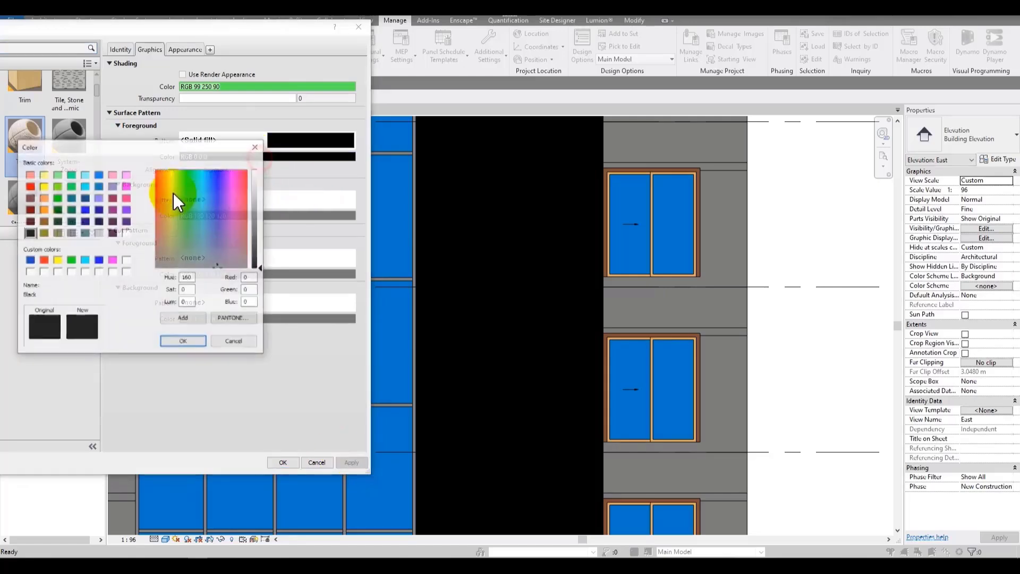
left_click(259, 216)
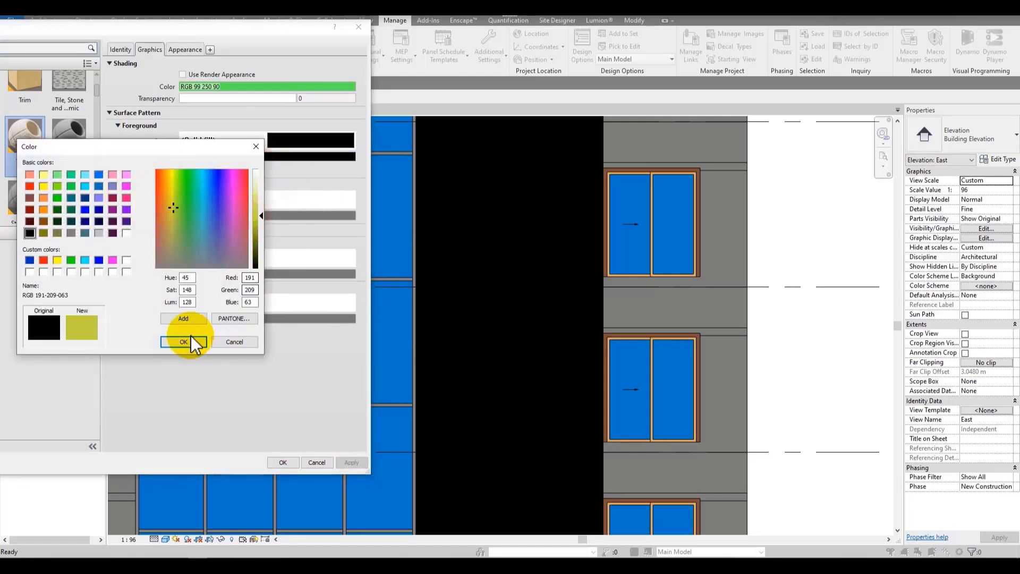
left_click(348, 462)
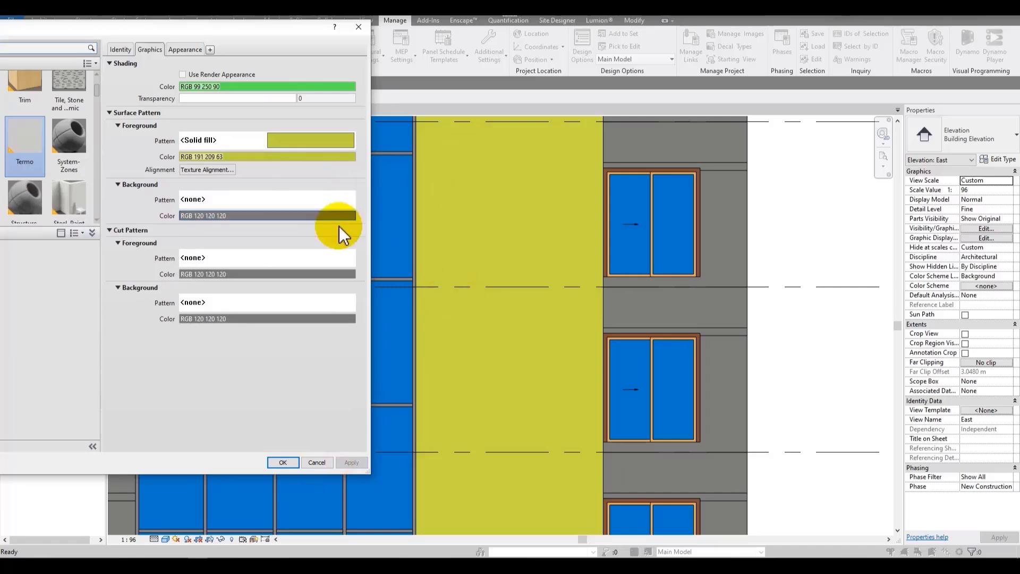
Step: Set the surface foreground pattern to the Diagonal crosshatch-small drafting pattern and apply it
left_click(298, 141)
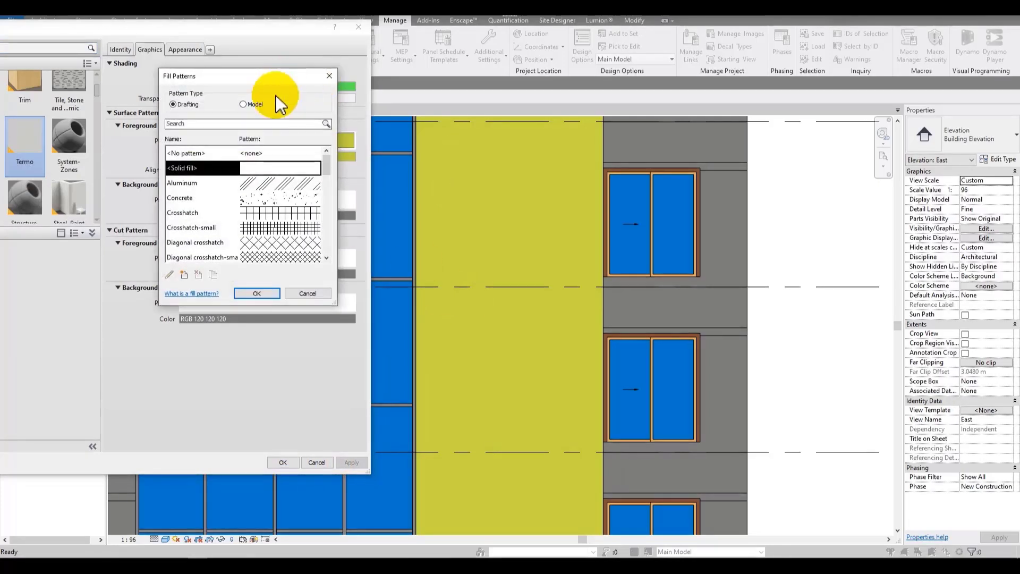
left_click(288, 184)
left_click(266, 211)
left_click(267, 230)
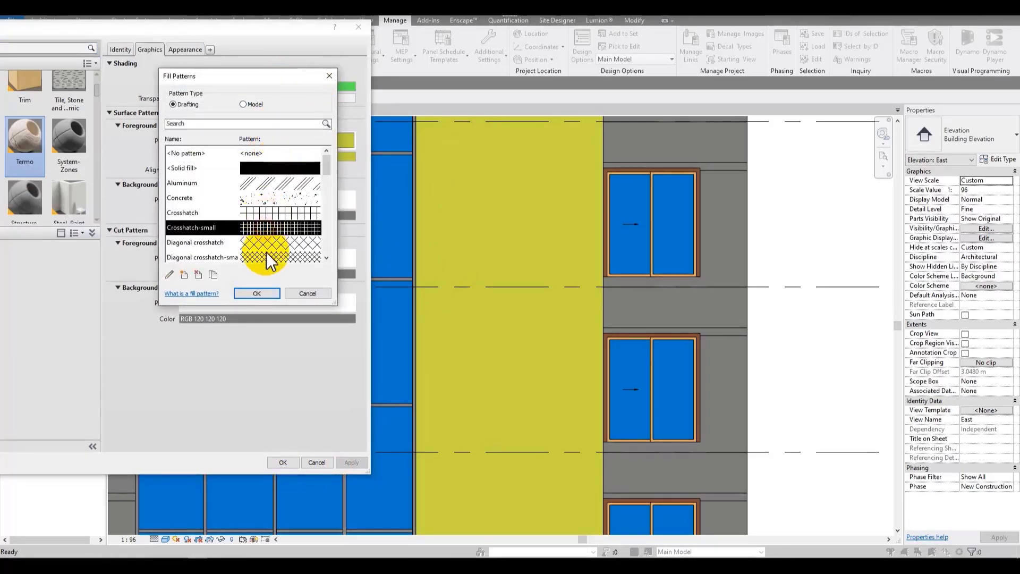
left_click(268, 254)
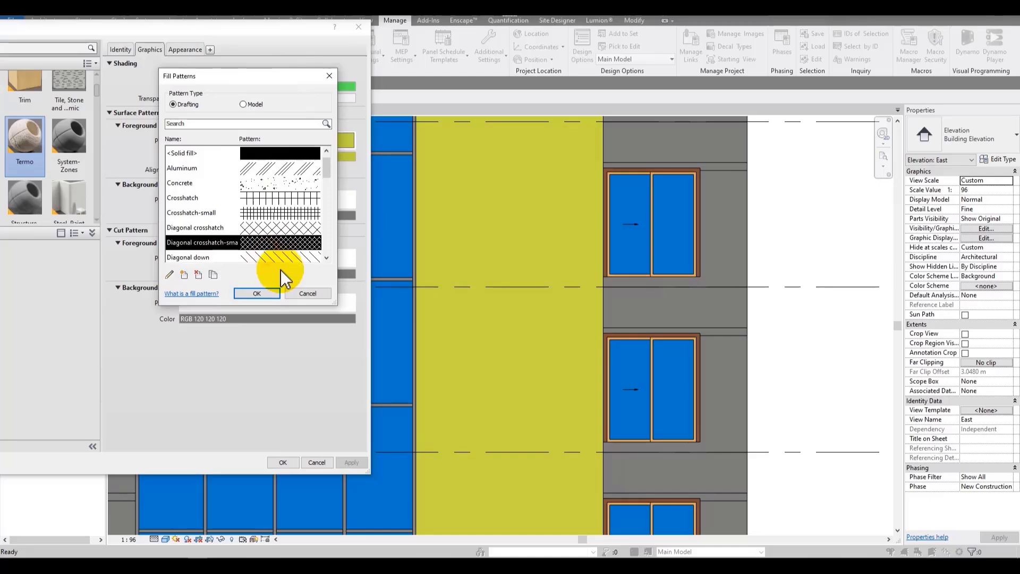
left_click(260, 294)
left_click(344, 464)
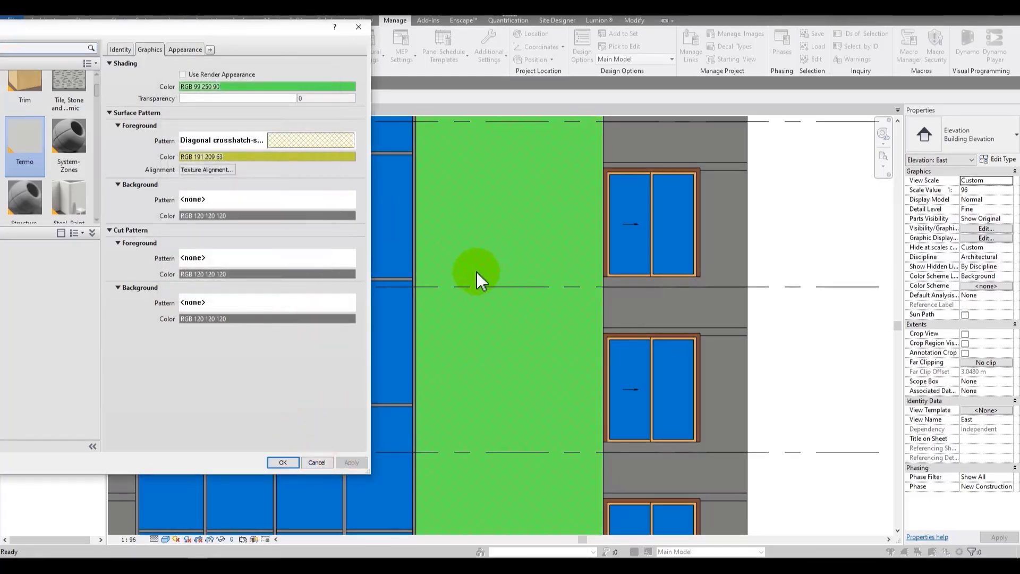
Step: Switch to model fill patterns and set the surface foreground pattern to Wood Board Wide, then apply
left_click(308, 134)
left_click(243, 104)
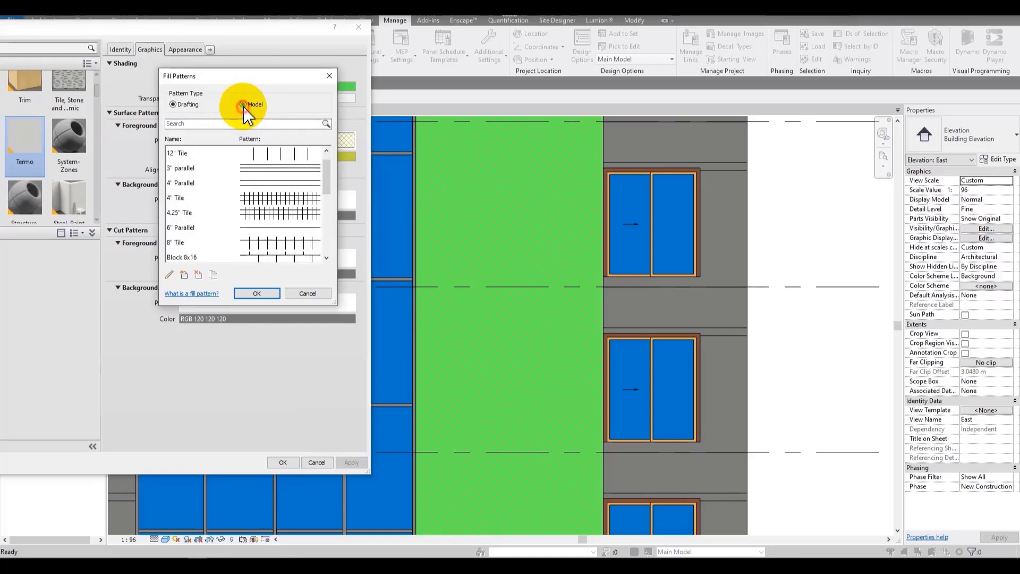
scroll(282, 204, "down", 5)
scroll(266, 213, "up", 6)
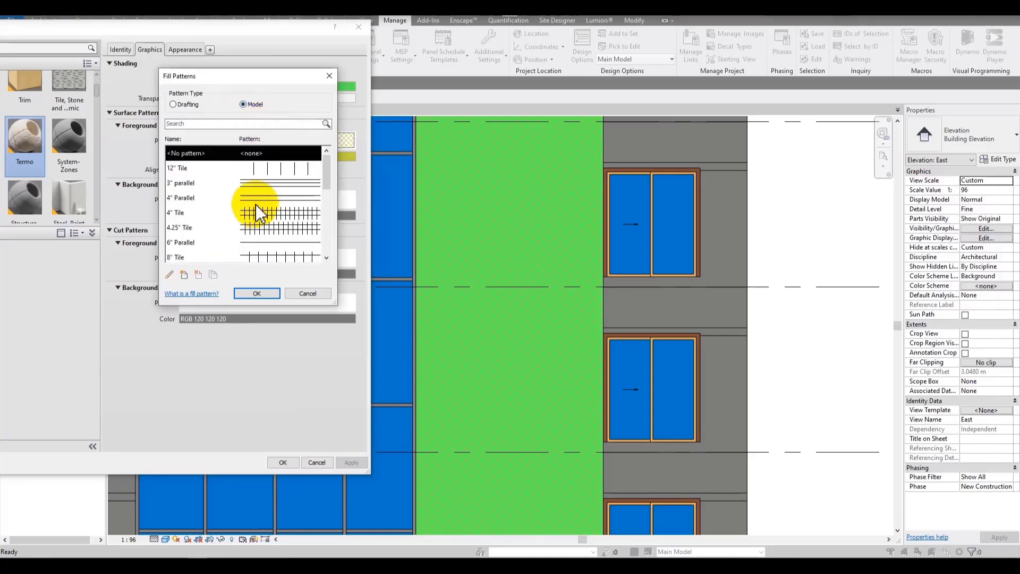
scroll(250, 207, "down", 3)
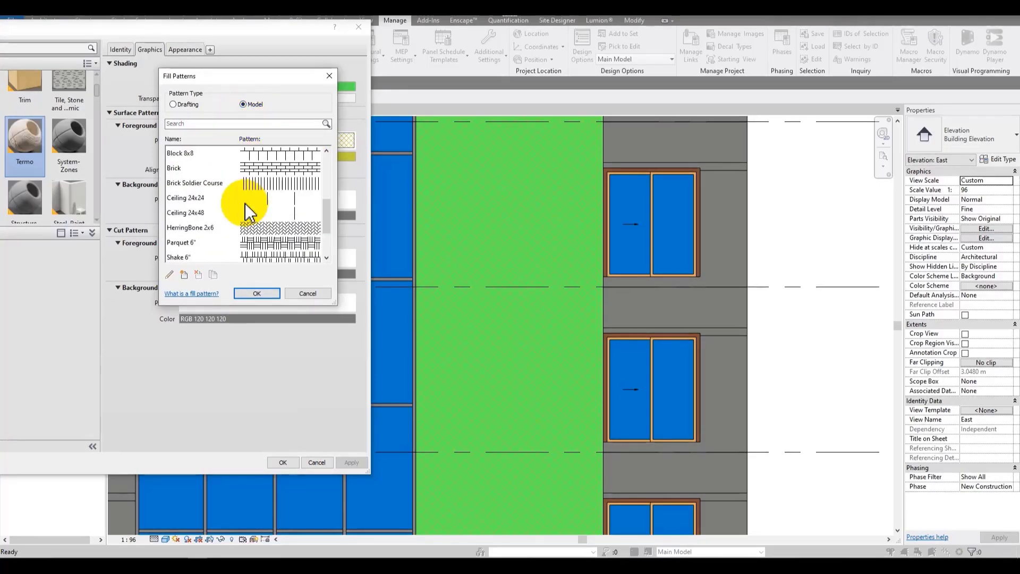
left_click(294, 230)
scroll(245, 234, "down", 2)
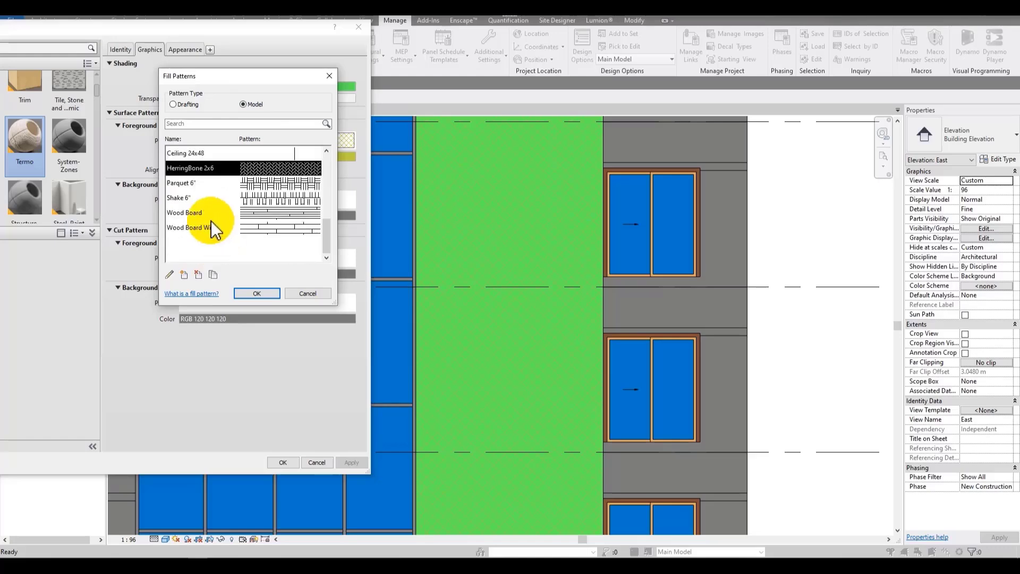
left_click(248, 214)
left_click(280, 228)
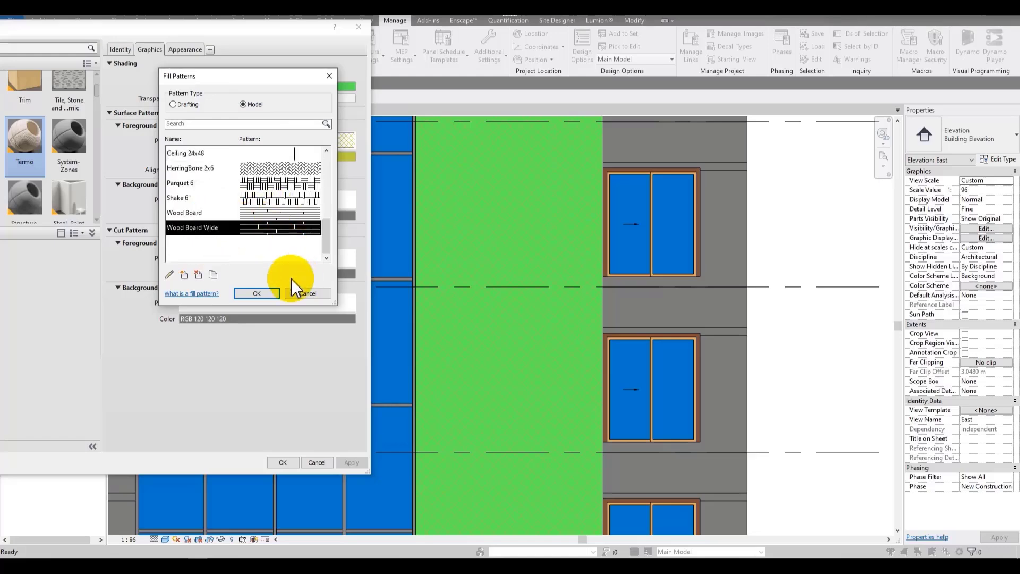
left_click(266, 292)
left_click(350, 461)
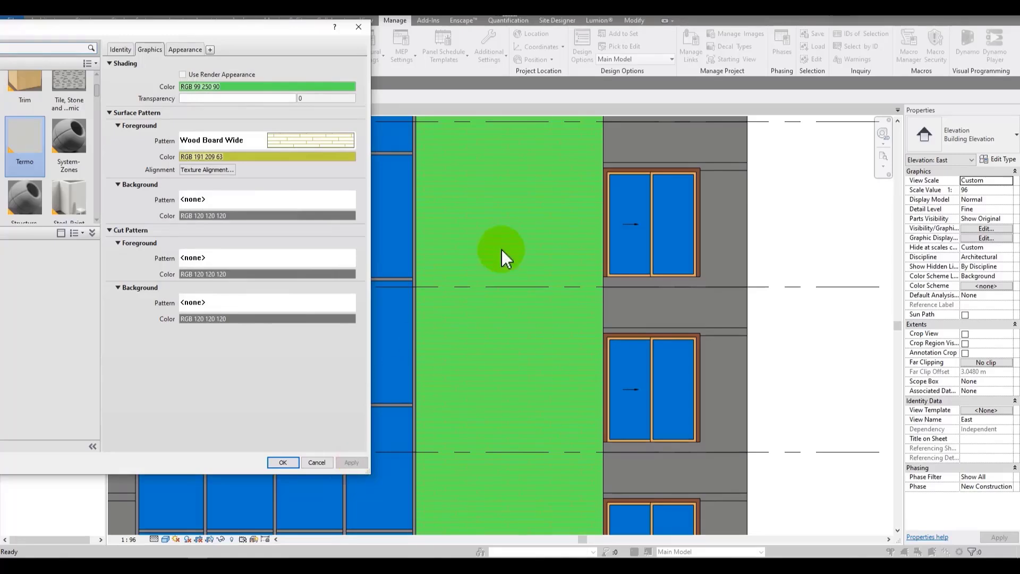
Step: Set the surface foreground pattern color to black and apply it
left_click(292, 156)
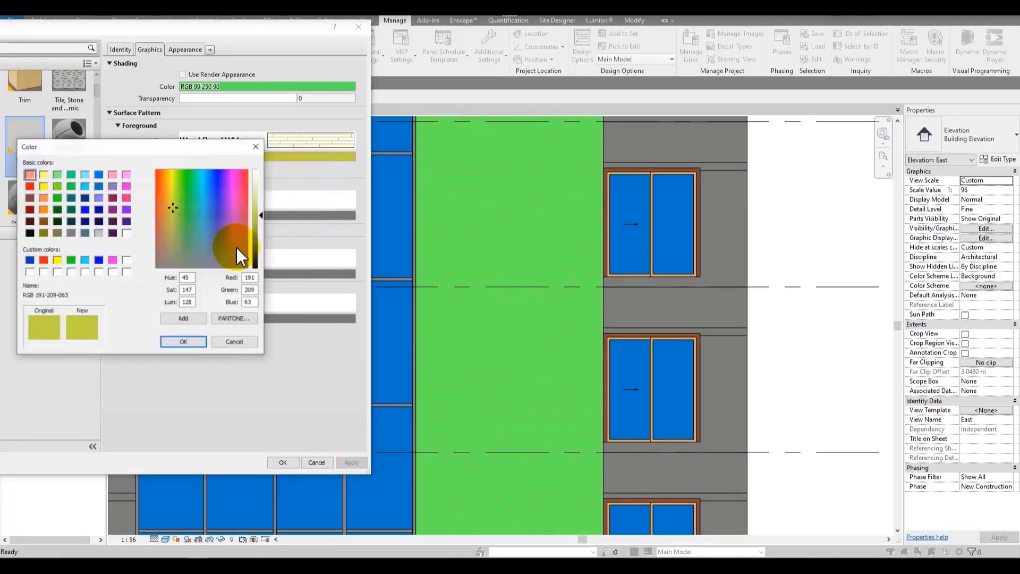
left_click(30, 233)
left_click(183, 342)
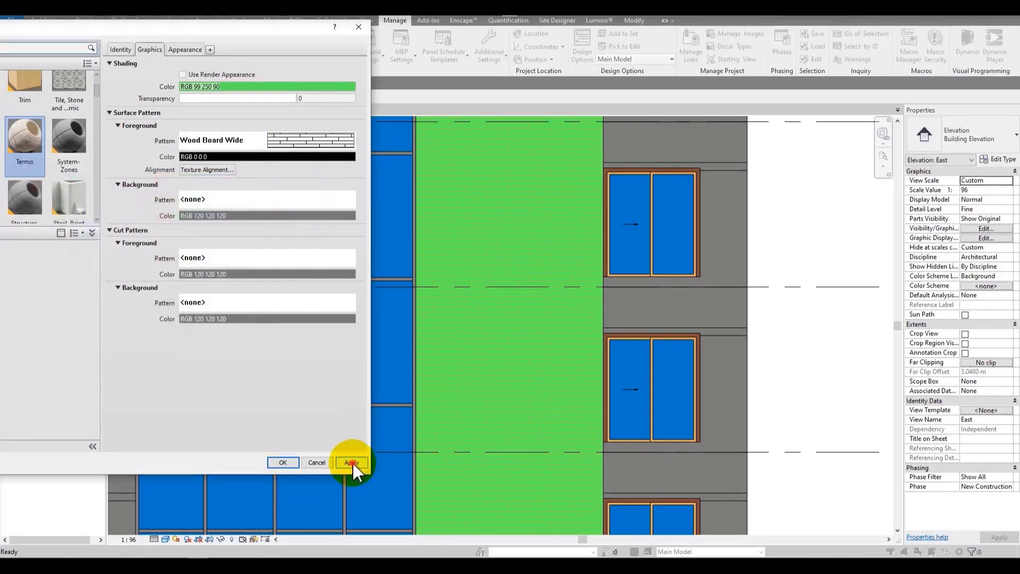
left_click(352, 462)
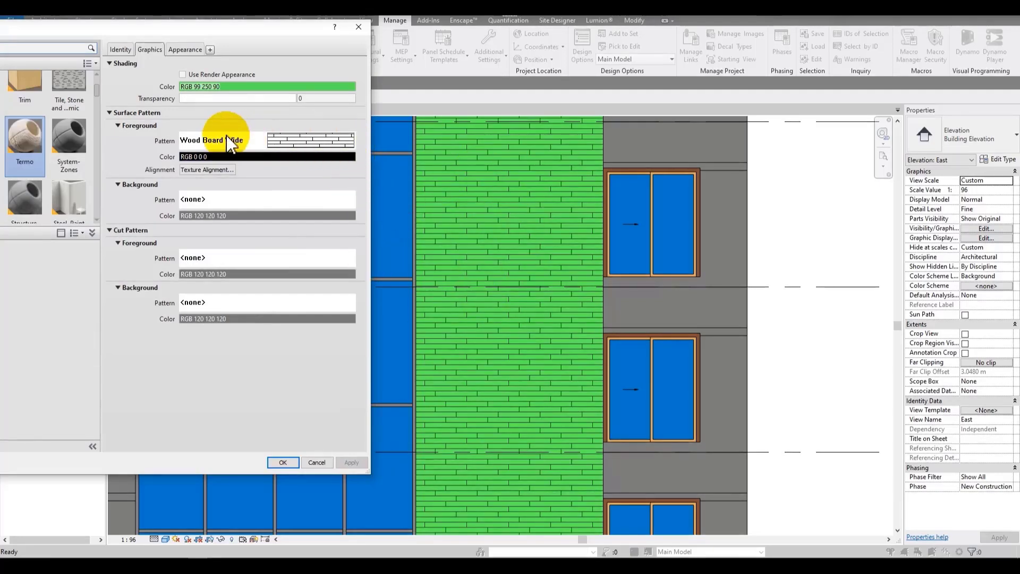
Step: Preview the texture alignment without changes, then confirm the Termo material
left_click(232, 168)
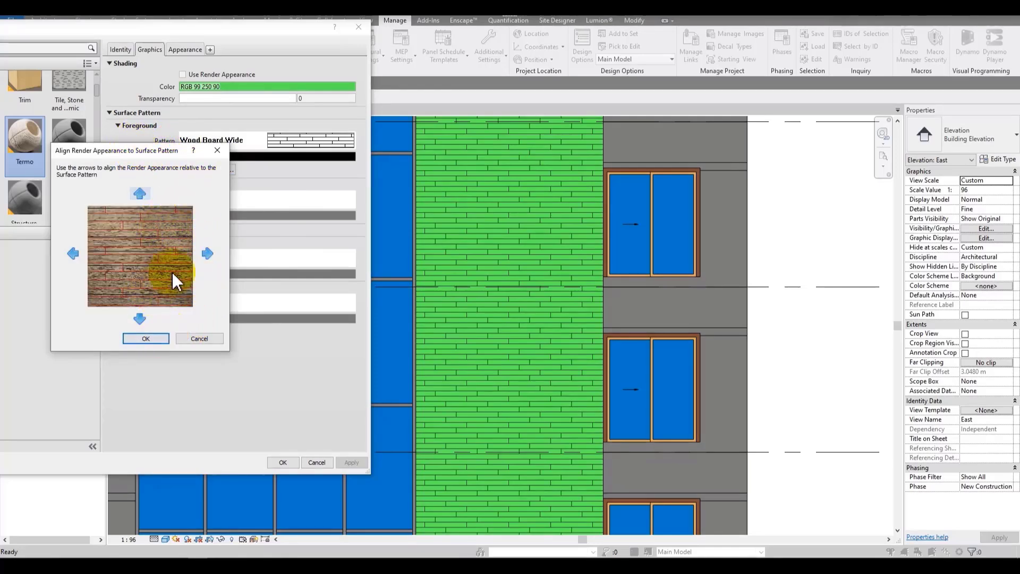
left_click(195, 338)
left_click(282, 462)
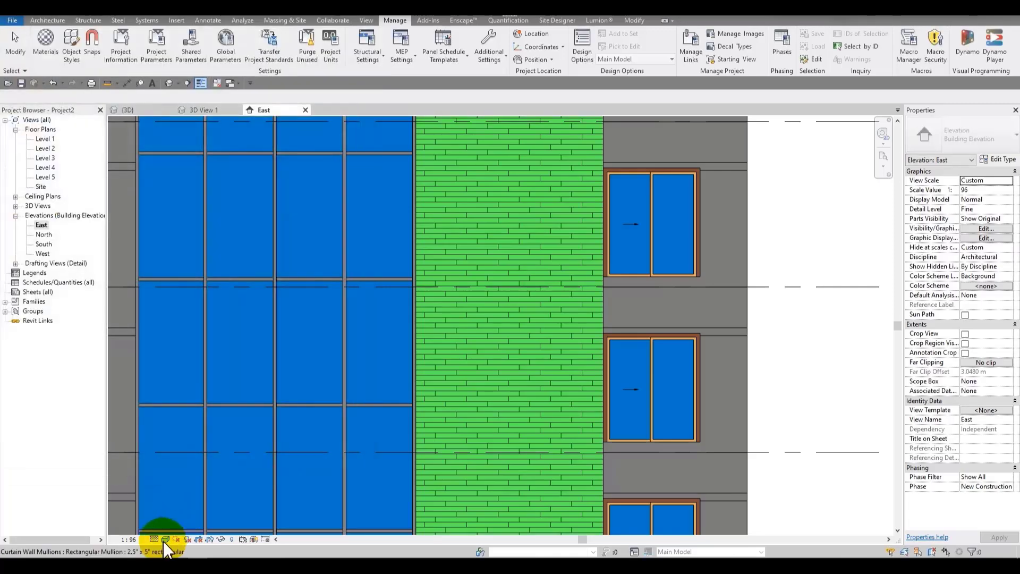
Step: Switch the East elevation to the Realistic visual style
left_click(165, 539)
left_click(175, 516)
scroll(457, 320, "up", 1)
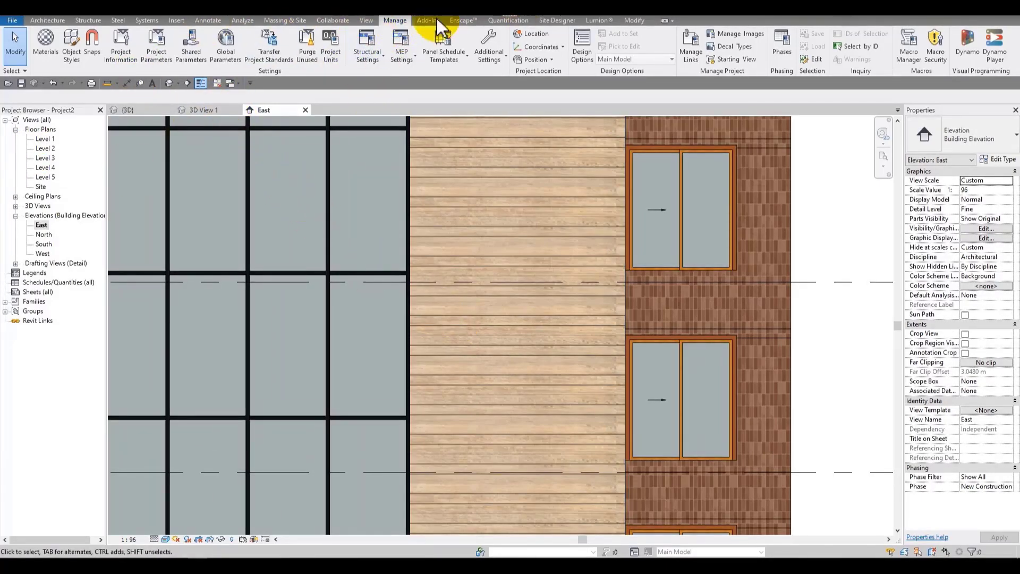
Step: Reopen the Termo material, nudge the texture alignment down twice and up twice, and confirm the material
left_click(46, 42)
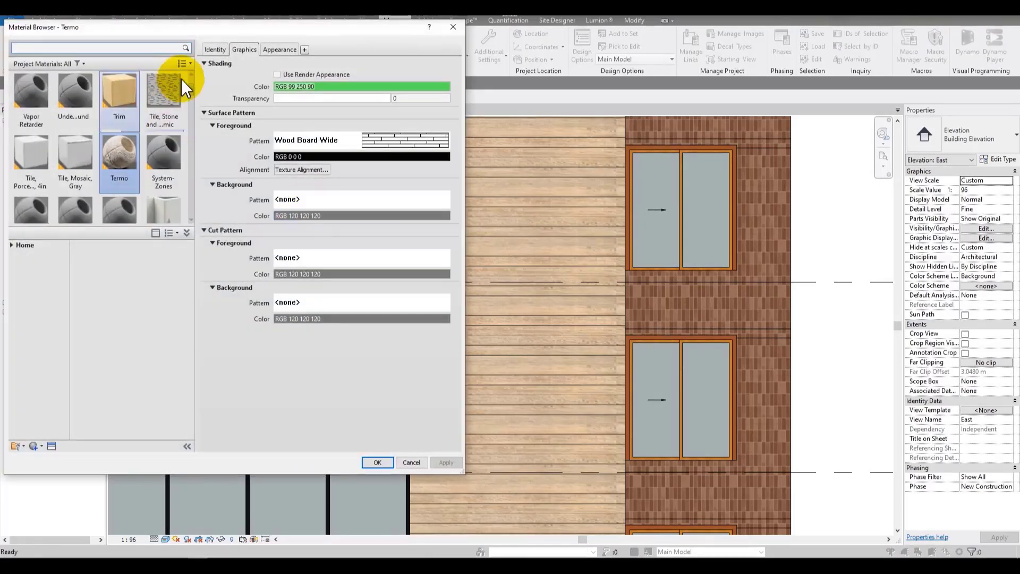
left_click(376, 141)
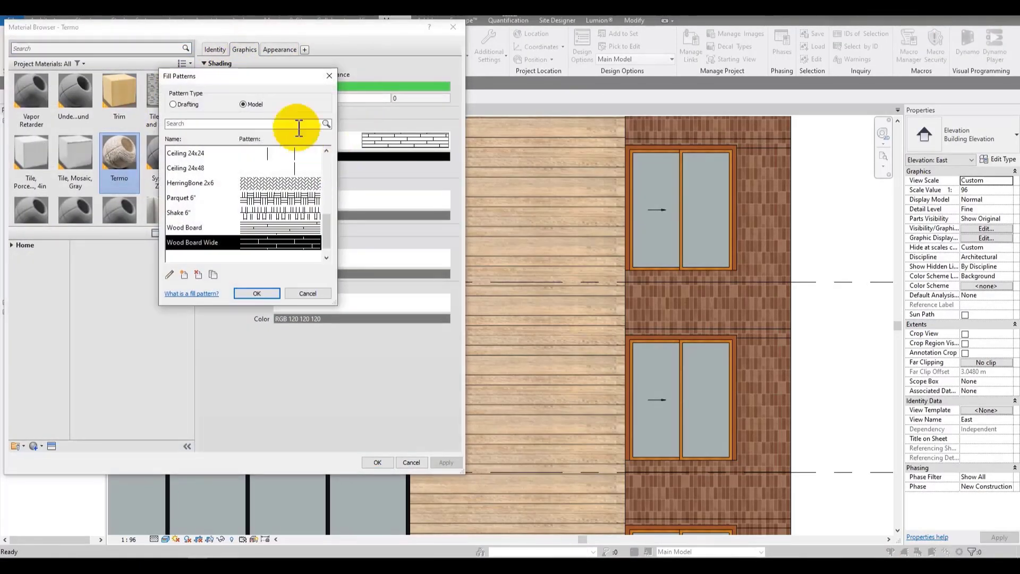
left_click(329, 76)
left_click(312, 170)
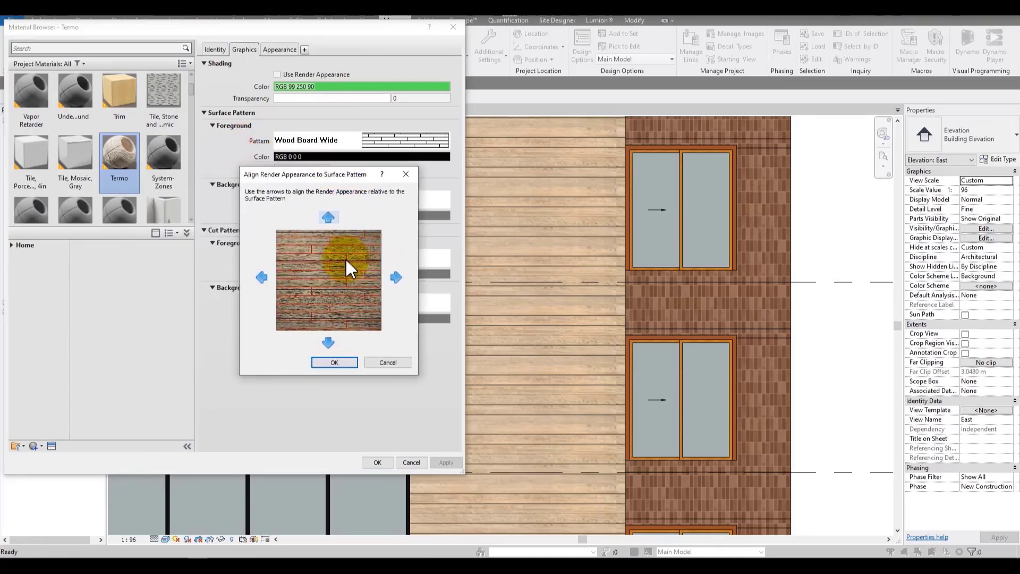
left_click(329, 342)
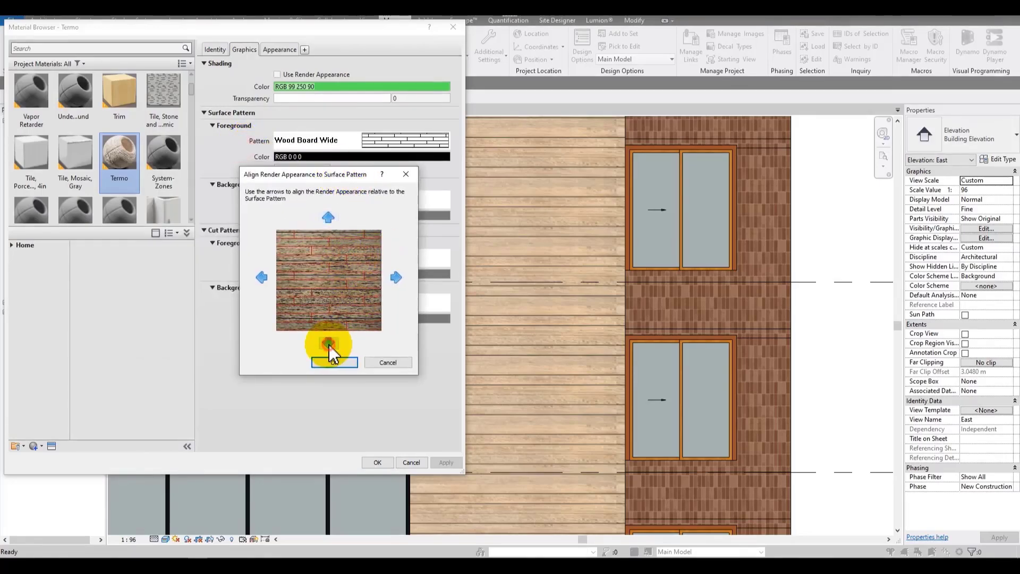
left_click(329, 343)
left_click(329, 217)
left_click(329, 218)
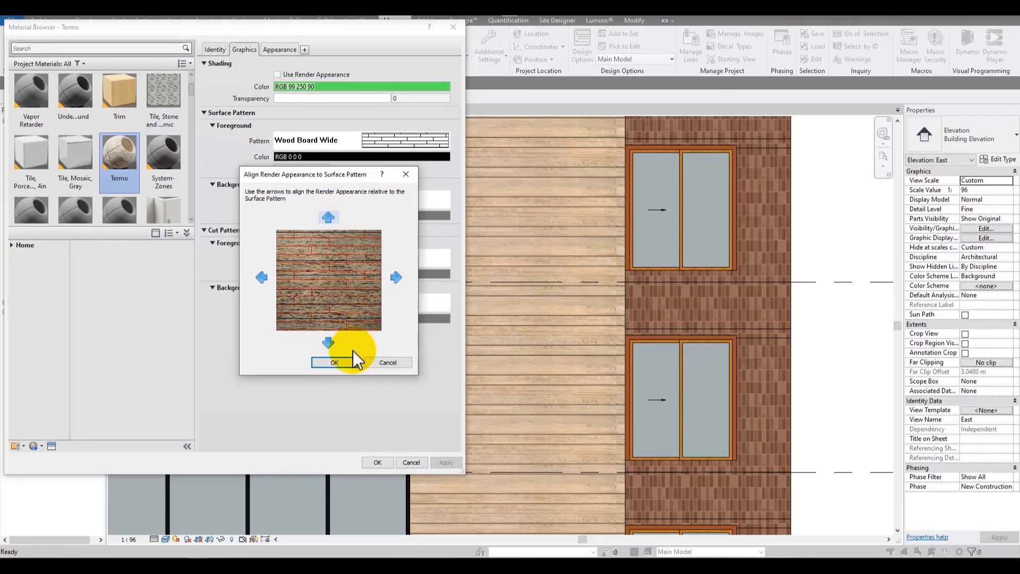
left_click(335, 363)
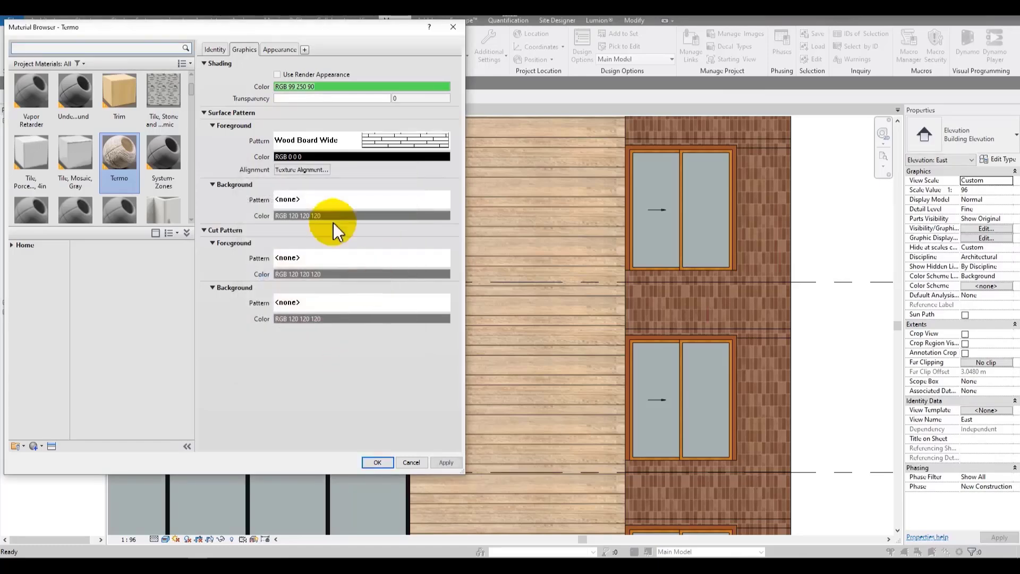
left_click(377, 463)
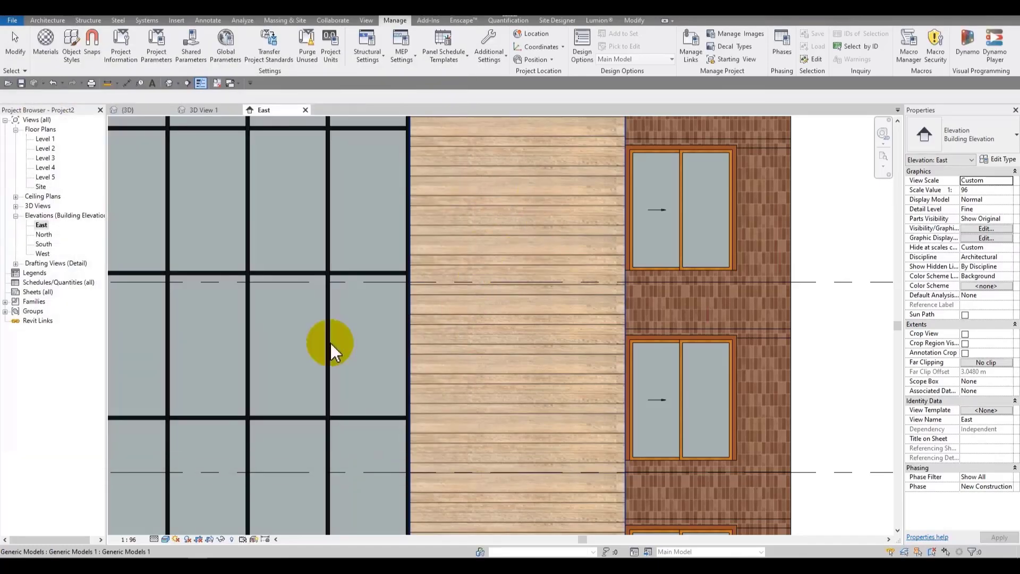
Step: Switch the East elevation to the Consistent Colors visual style
left_click(164, 539)
left_click(177, 508)
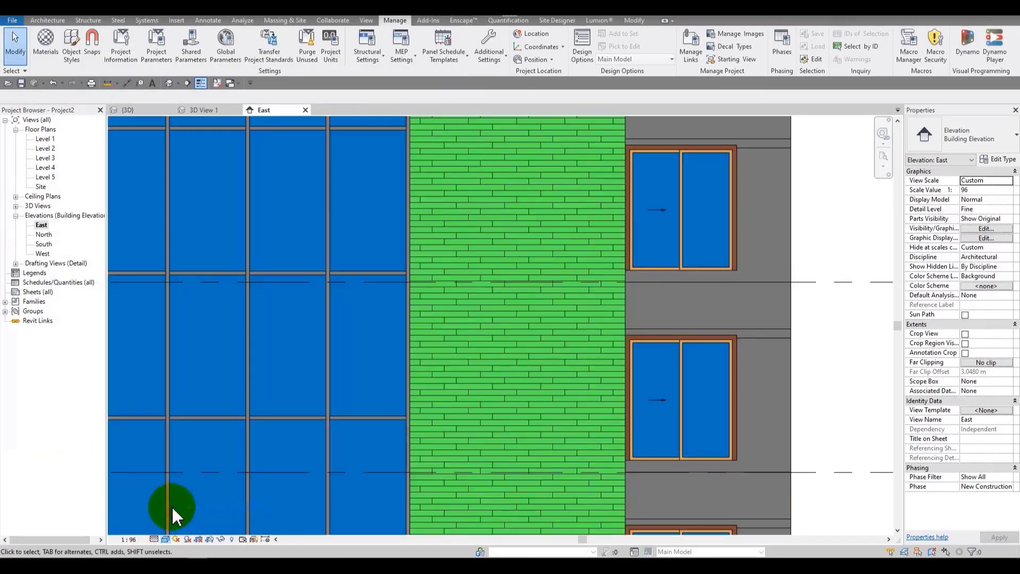
left_click(179, 535)
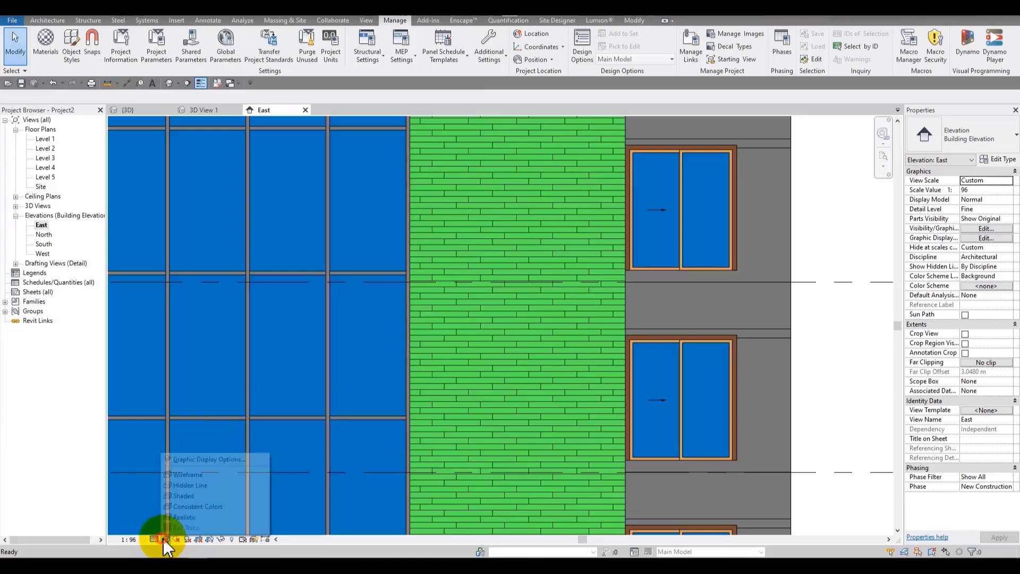
left_click(171, 505)
Step: Open the material browser
left_click(45, 40)
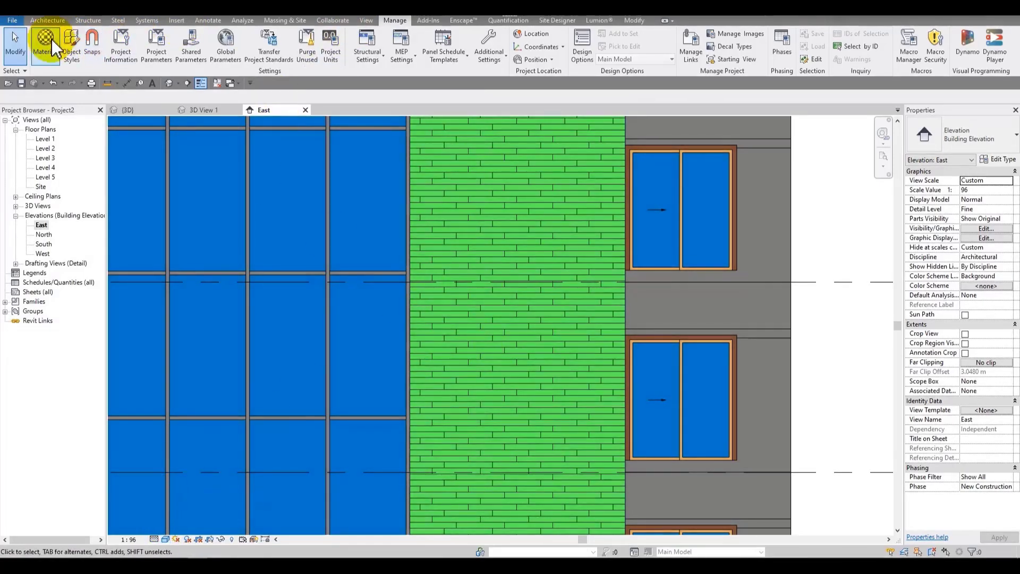
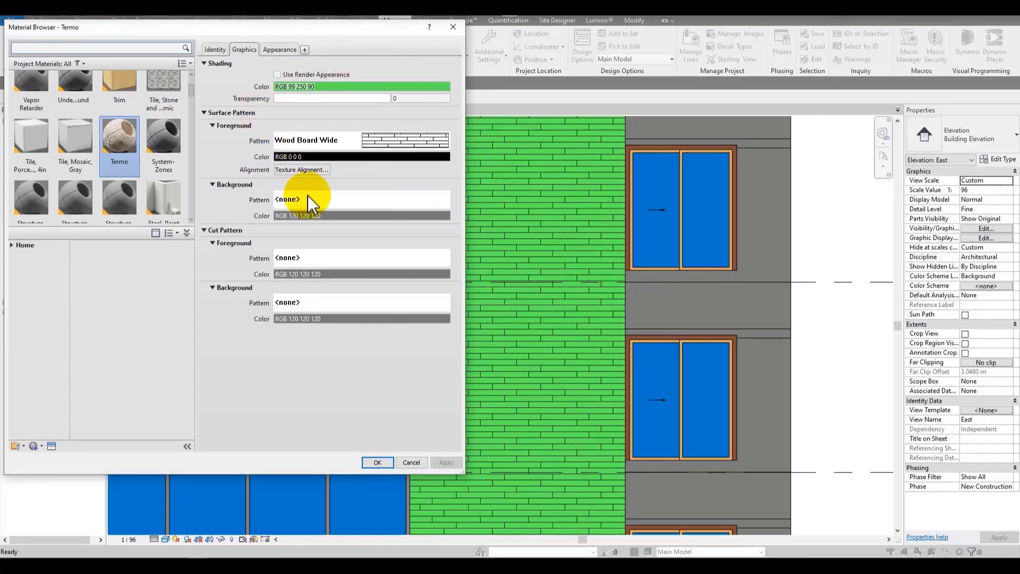
Step: Set the Termo material's background surface pattern to Concrete and confirm the material
left_click(374, 202)
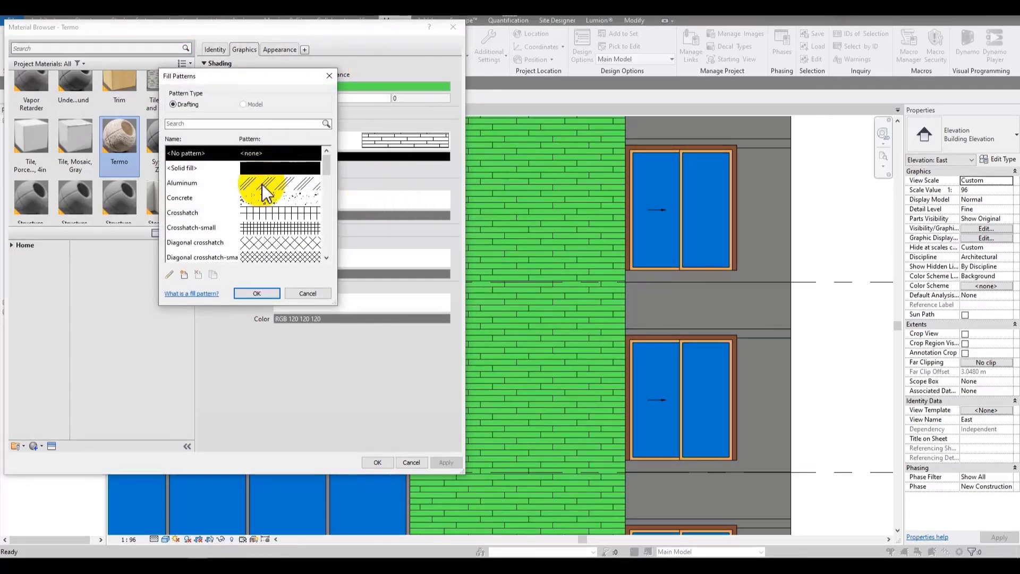
left_click(281, 201)
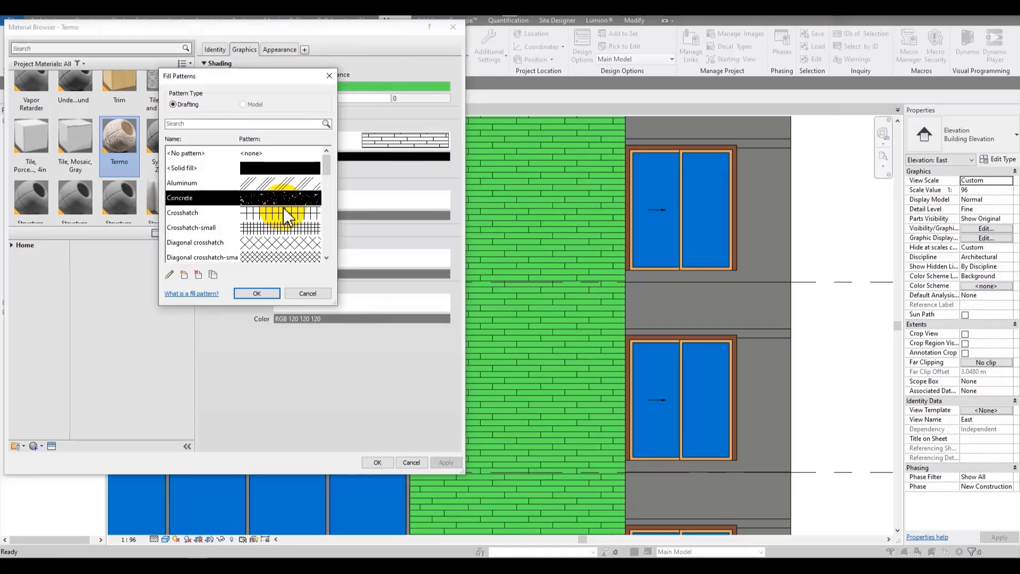
left_click(258, 293)
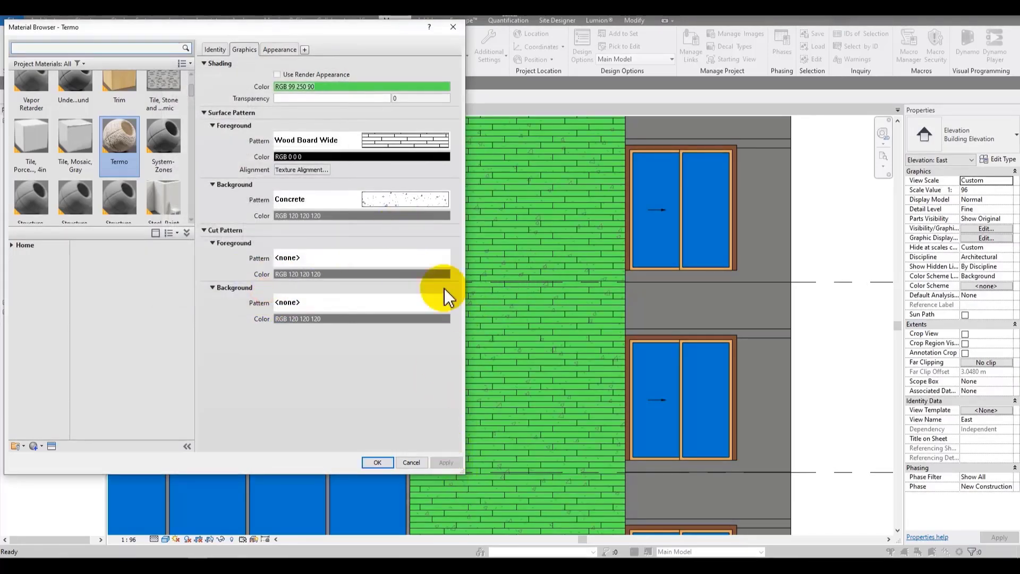
left_click(388, 460)
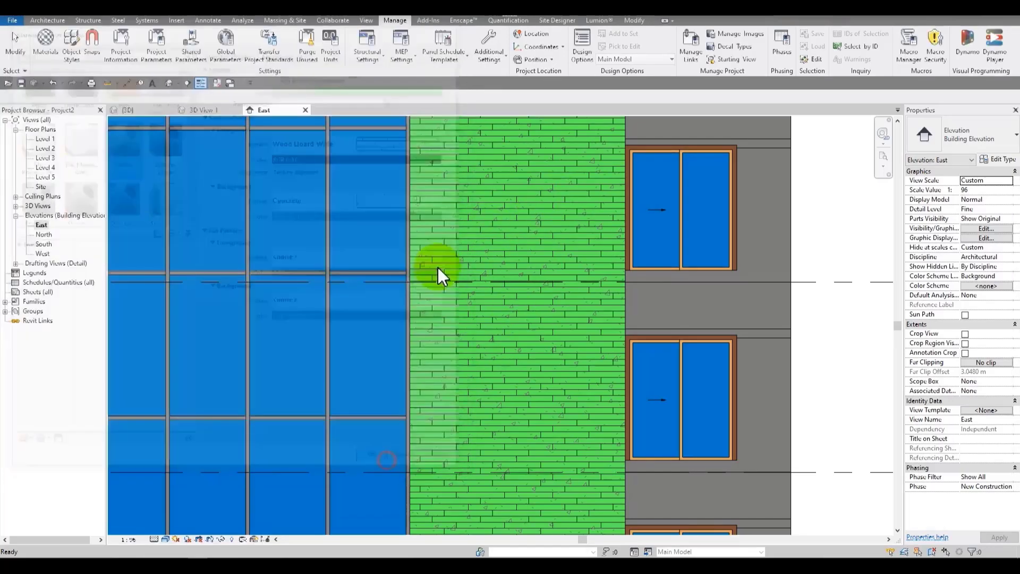
scroll(463, 260, "up", 5)
scroll(361, 298, "down", 5)
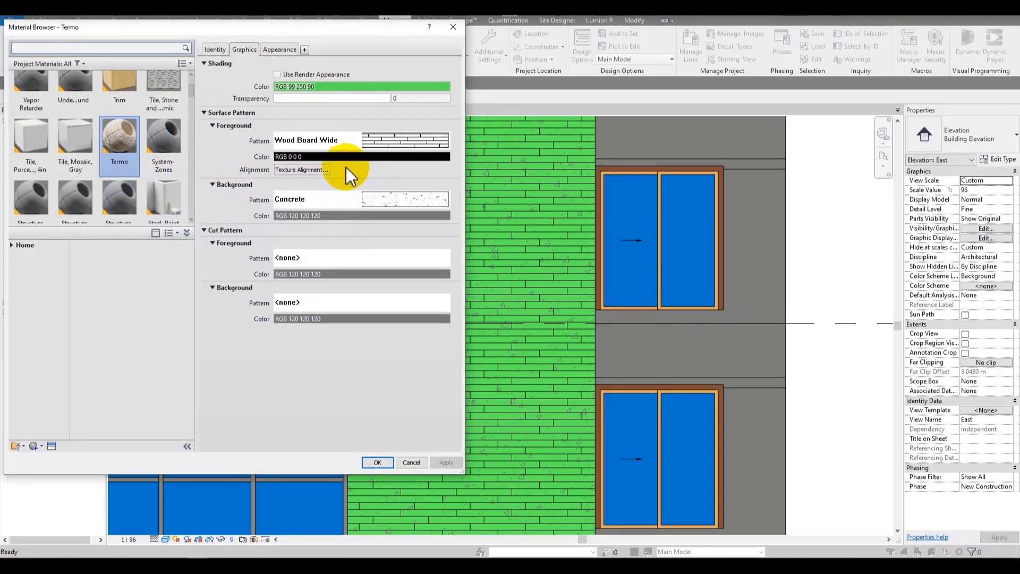
Step: Reset the Termo material's background surface pattern to none, apply, and confirm
left_click(340, 198)
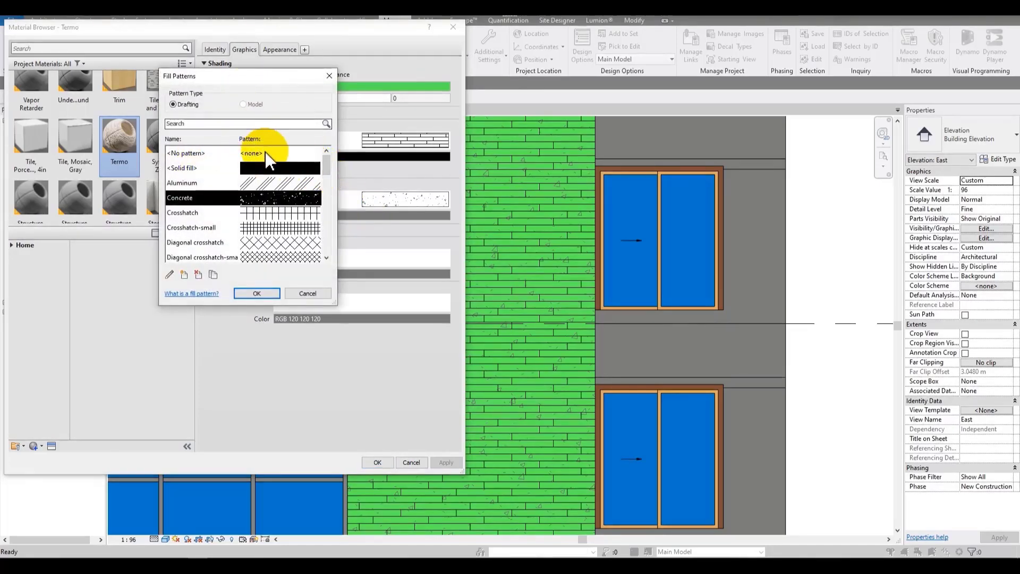
left_click(266, 153)
left_click(257, 293)
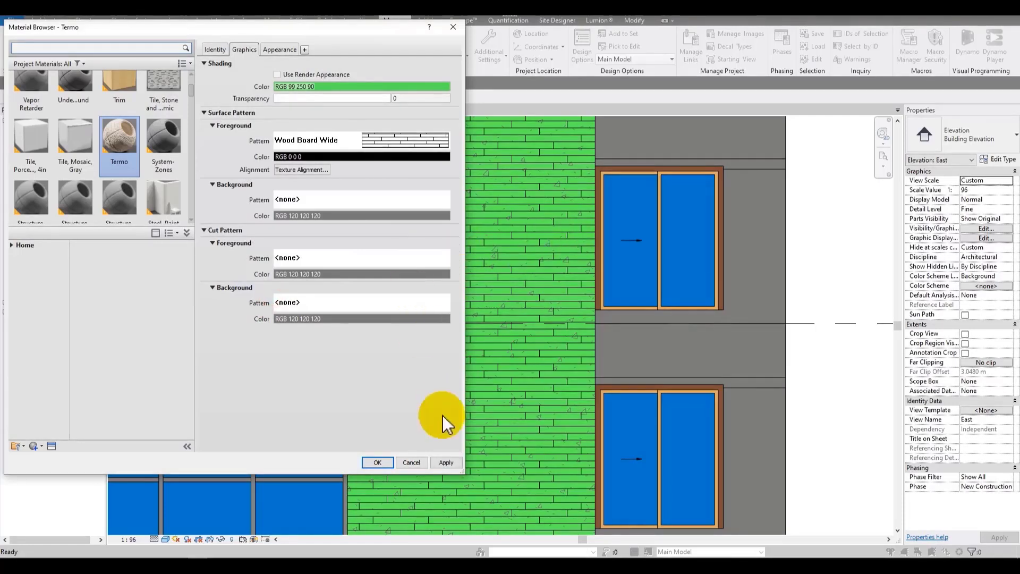
left_click(446, 462)
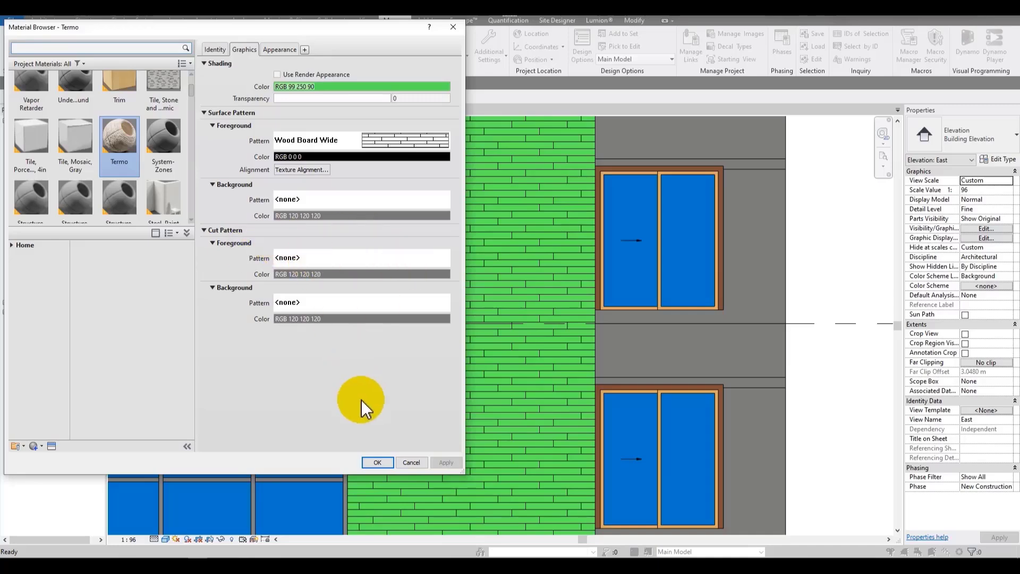
left_click(379, 462)
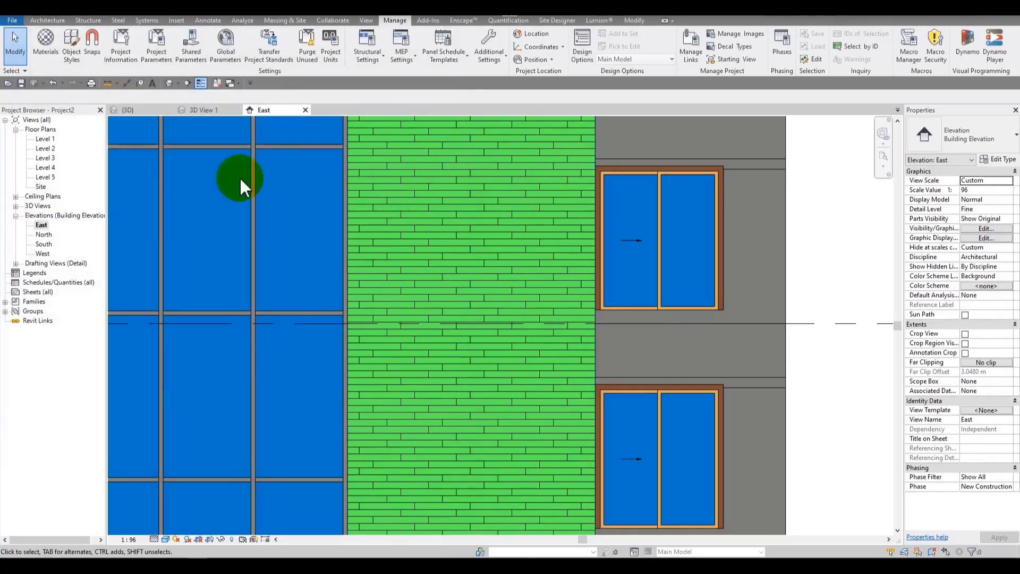
Step: Open the Level 1 floor plan and set its detail level to Fine
double_click(44, 140)
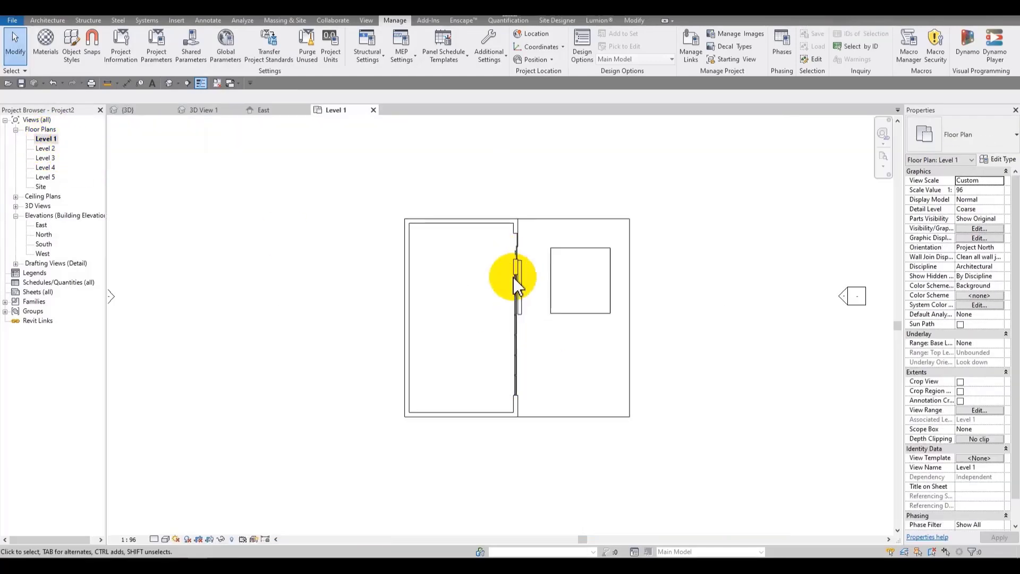
scroll(202, 452, "up", 2)
left_click(154, 539)
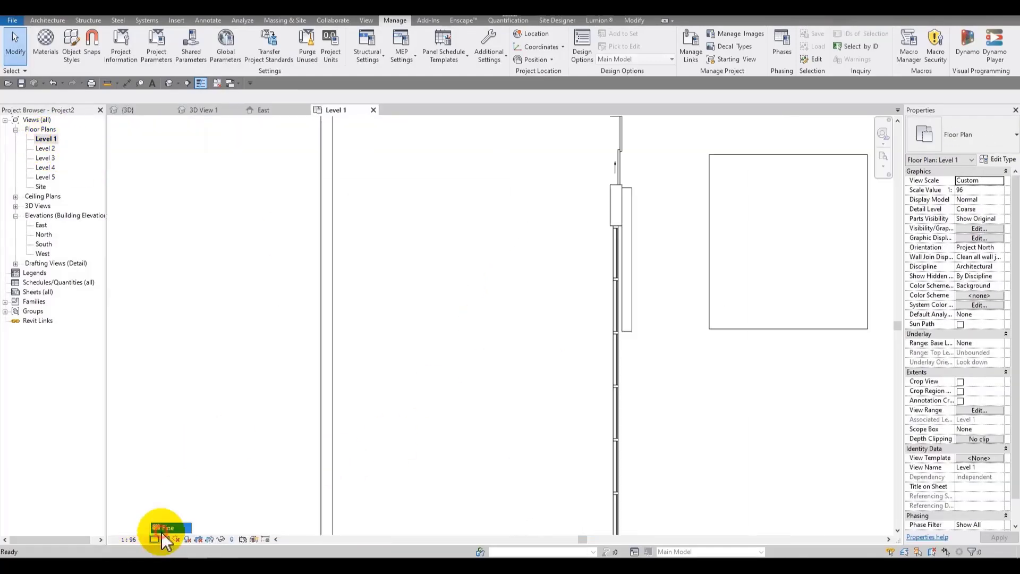
left_click(160, 526)
Step: Switch the Level 1 plan to the Consistent Colors visual style
scroll(712, 316, "up", 1)
left_click(166, 540)
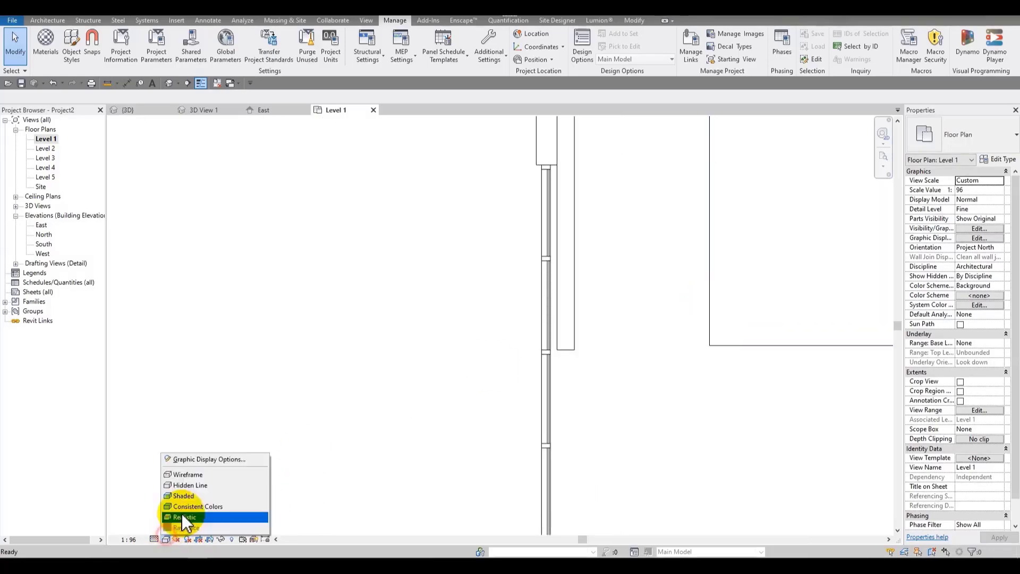
left_click(191, 506)
scroll(473, 308, "down", 2)
scroll(539, 260, "up", 4)
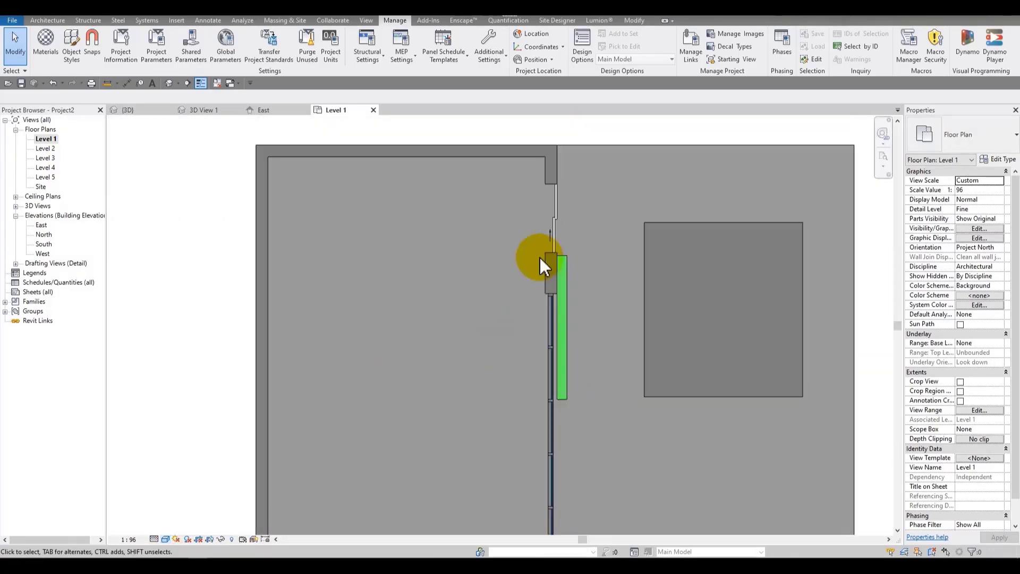
Step: Set the 30 cm exterior wall's Brick, Dark Blend, Soldier material cut foreground pattern to Steel and apply
left_click(551, 266)
scroll(518, 287, "down", 3)
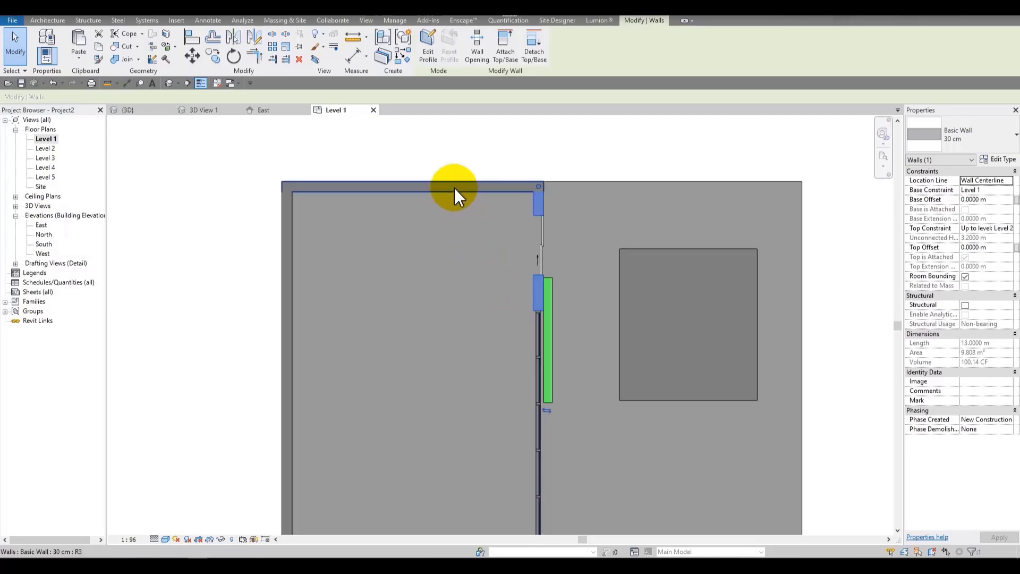
left_click(998, 160)
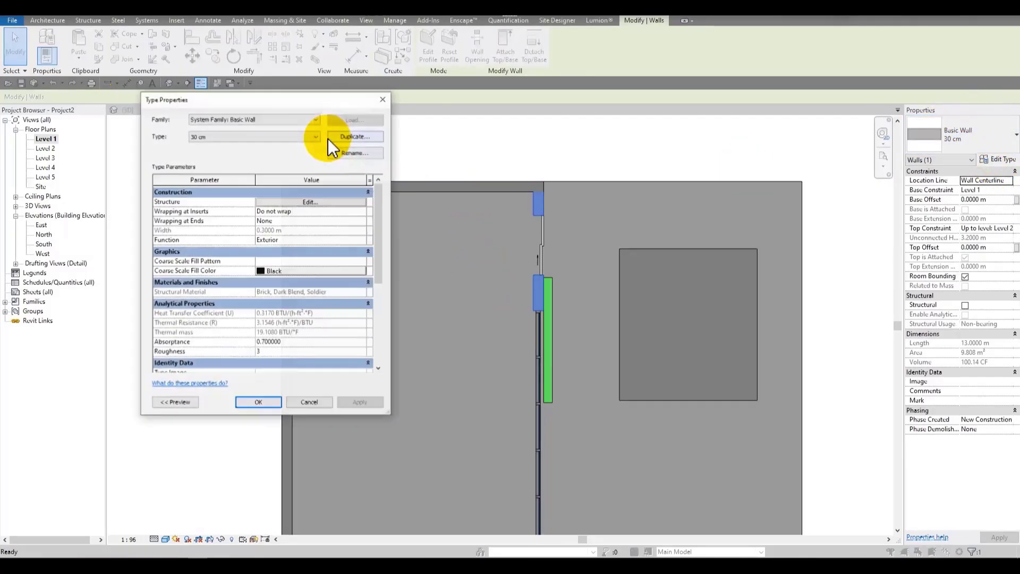
left_click(280, 203)
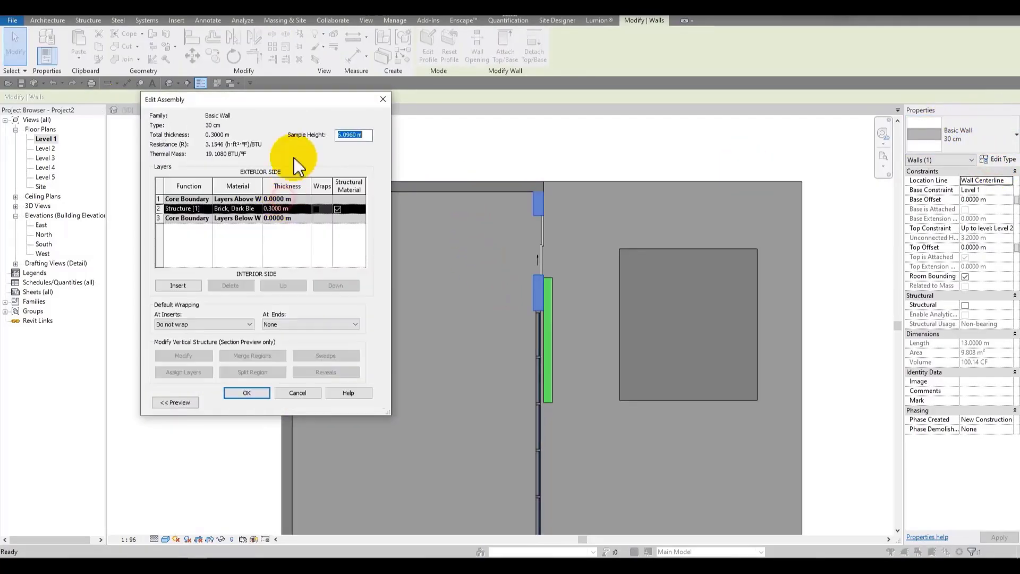
left_click(259, 211)
left_click(260, 210)
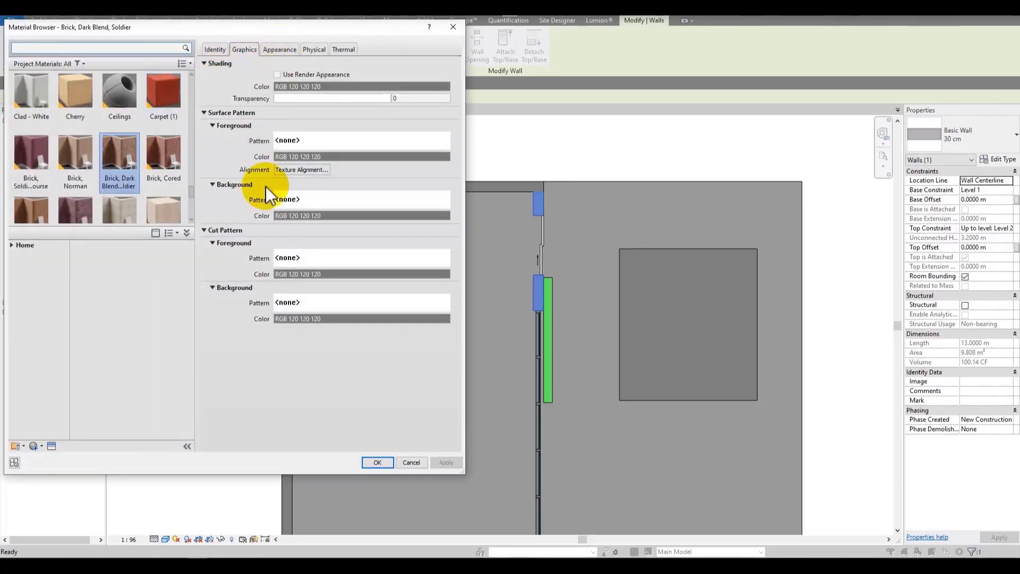
left_click(318, 259)
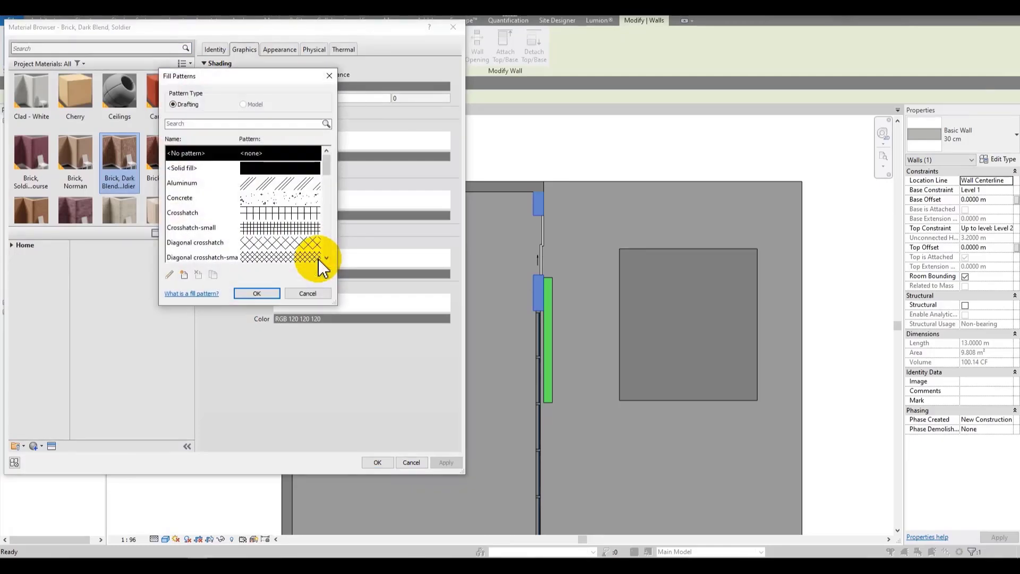
left_click(279, 183)
scroll(279, 186, "down", 3)
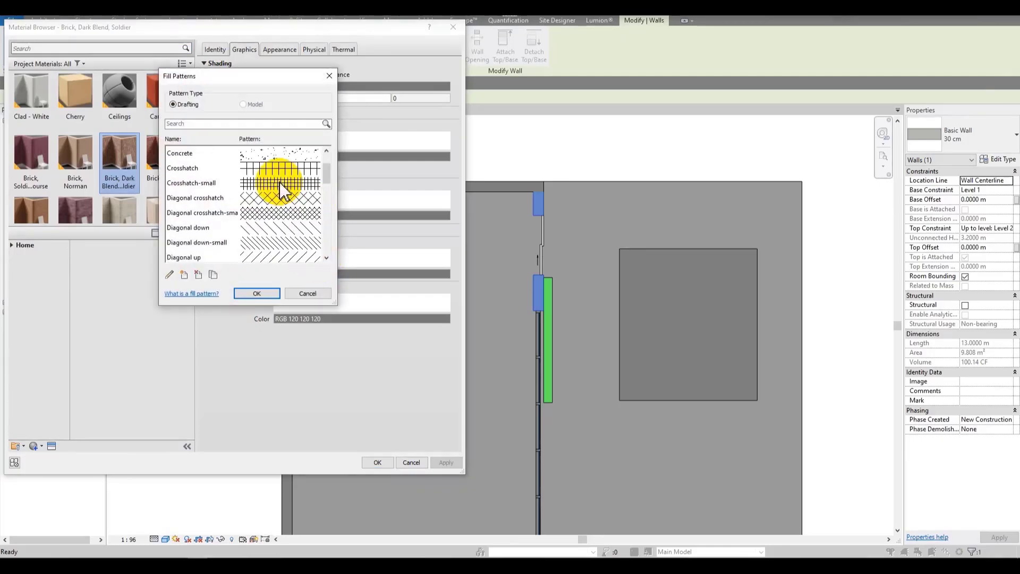
scroll(273, 182, "up", 3)
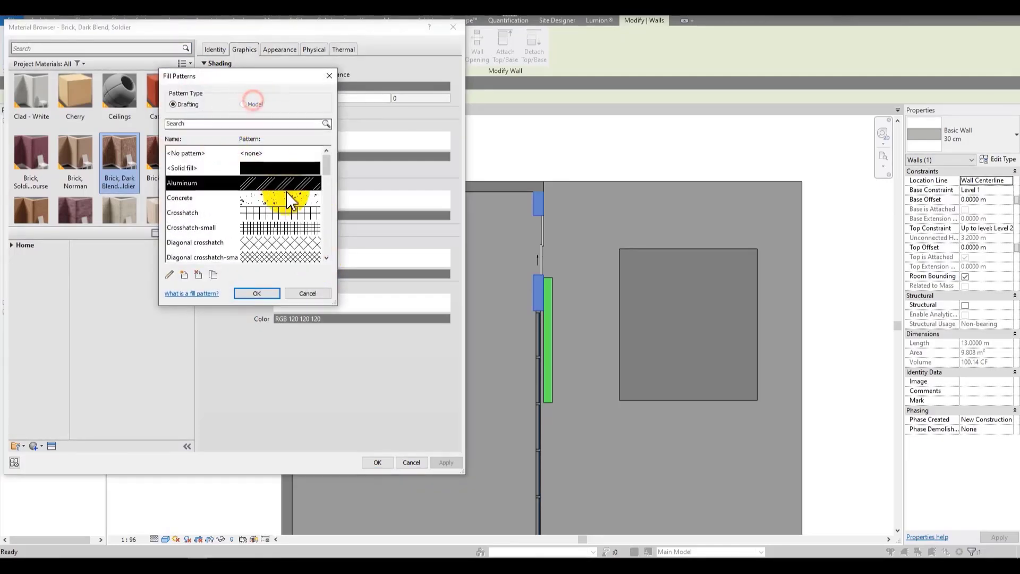
scroll(285, 183, "down", 7)
scroll(282, 181, "down", 1)
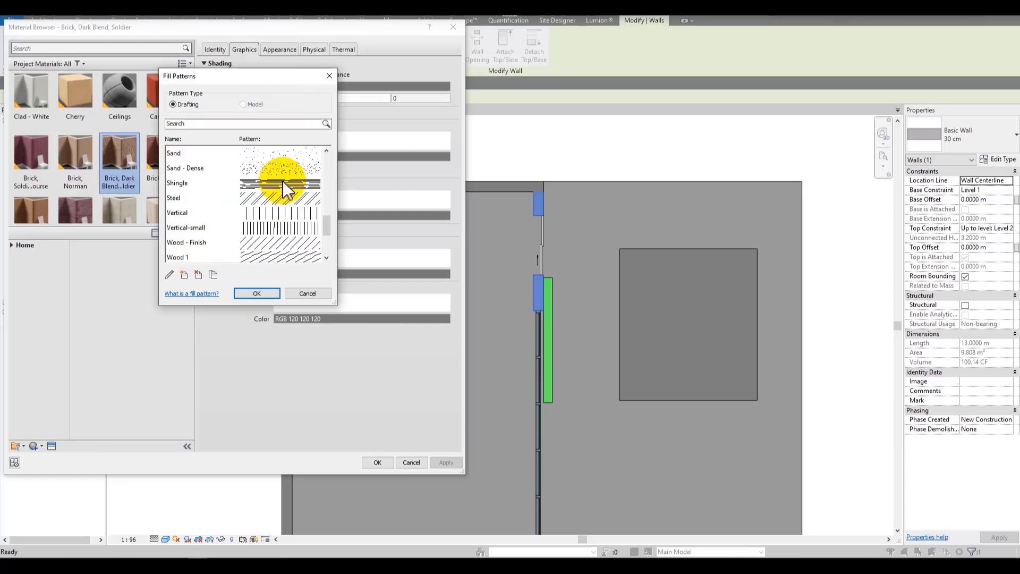
left_click(249, 198)
scroll(248, 199, "down", 1)
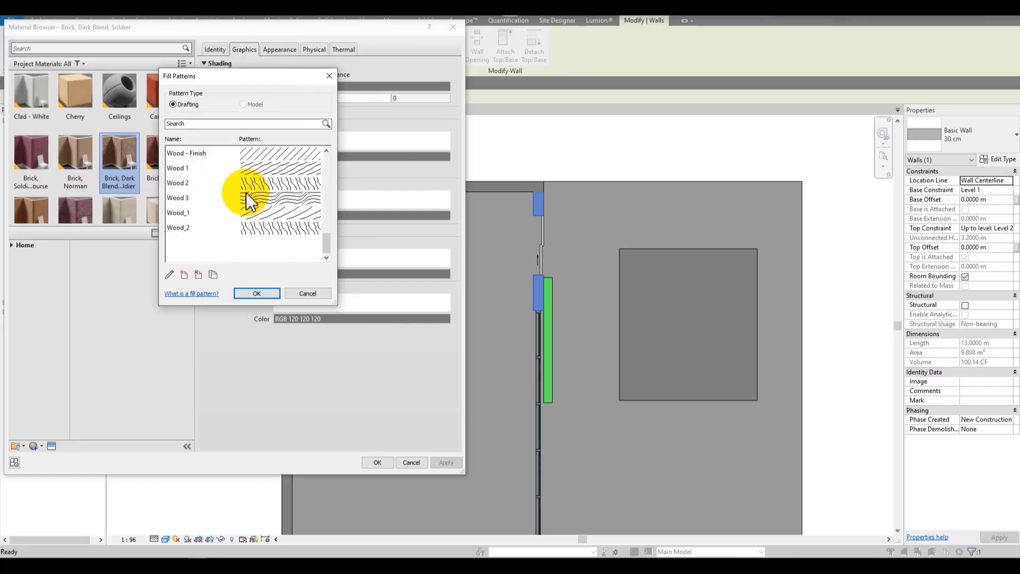
scroll(247, 201, "up", 2)
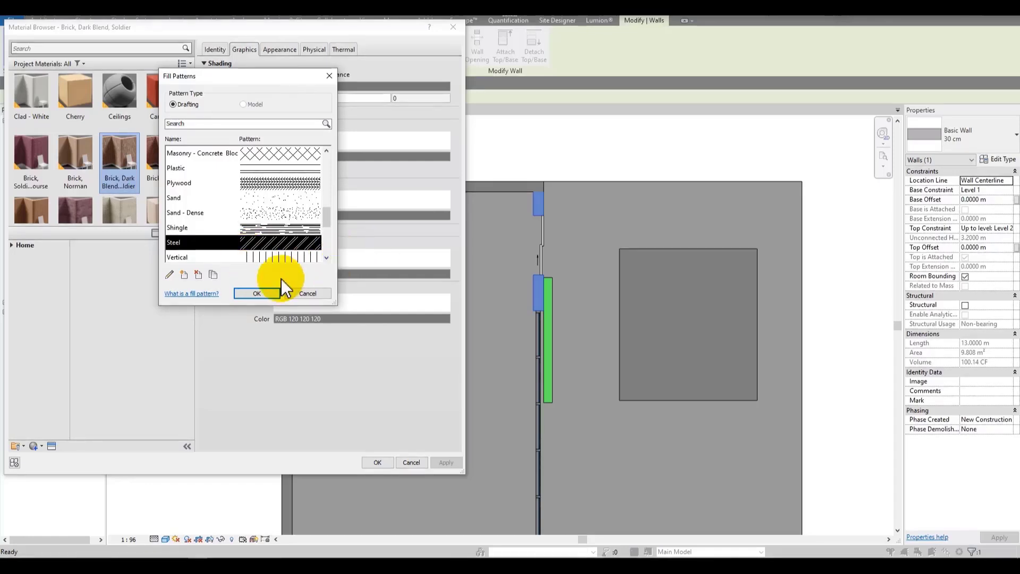
scroll(279, 235, "up", 3)
scroll(282, 250, "down", 3)
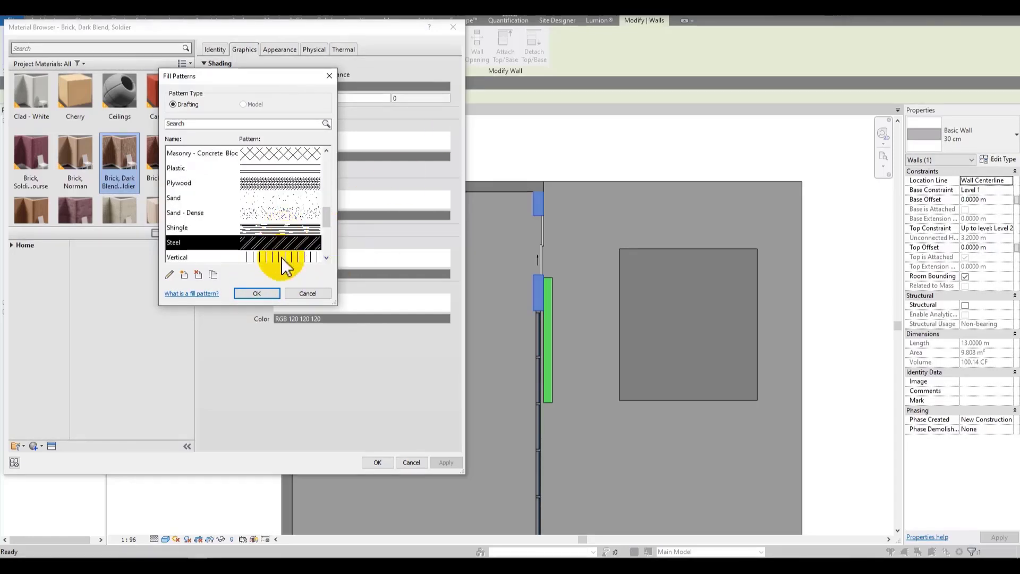
left_click(255, 294)
left_click(445, 463)
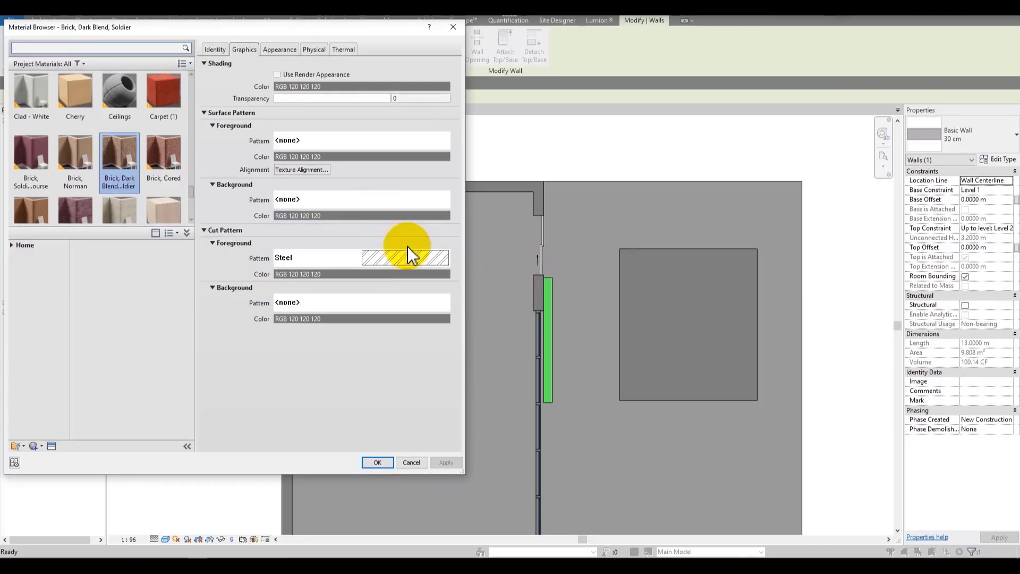
Step: Set the brick material's shading color to white and apply
left_click(330, 87)
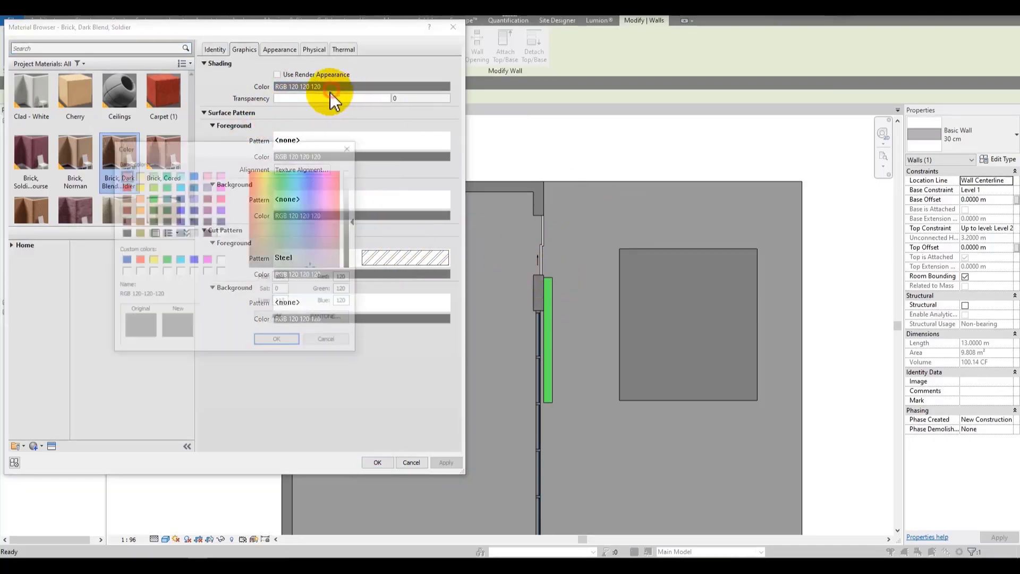
left_click(151, 271)
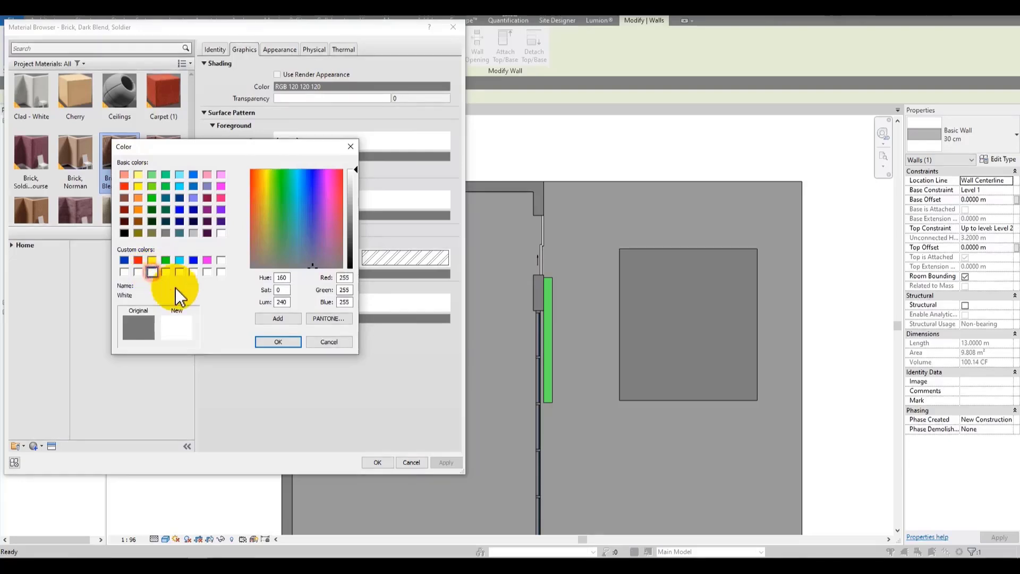
left_click(276, 342)
left_click(442, 463)
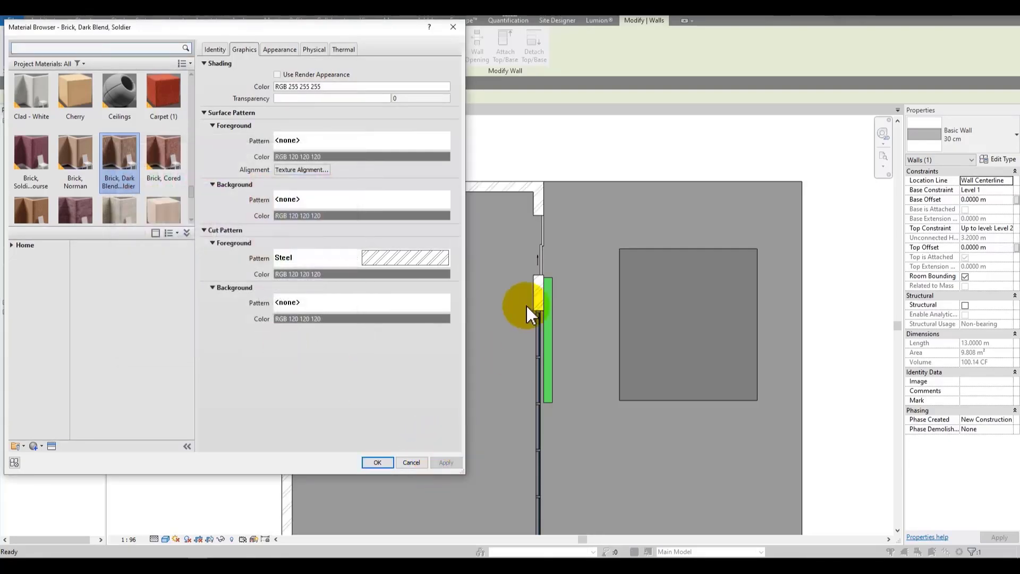
Step: Set the brick material's cut foreground pattern color to black, then confirm the material, assembly and wall type
left_click(353, 275)
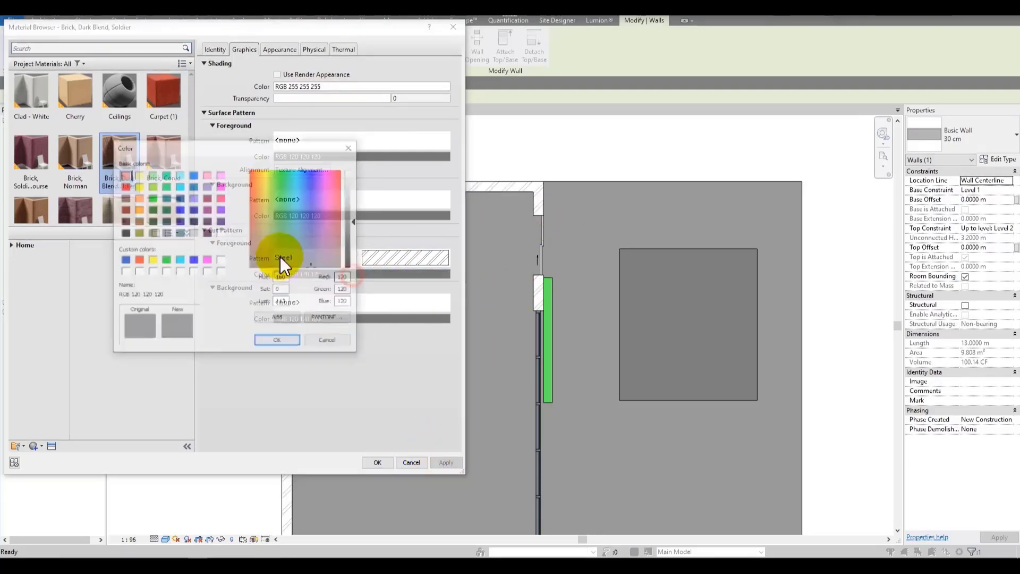
left_click_drag(356, 247, 357, 270)
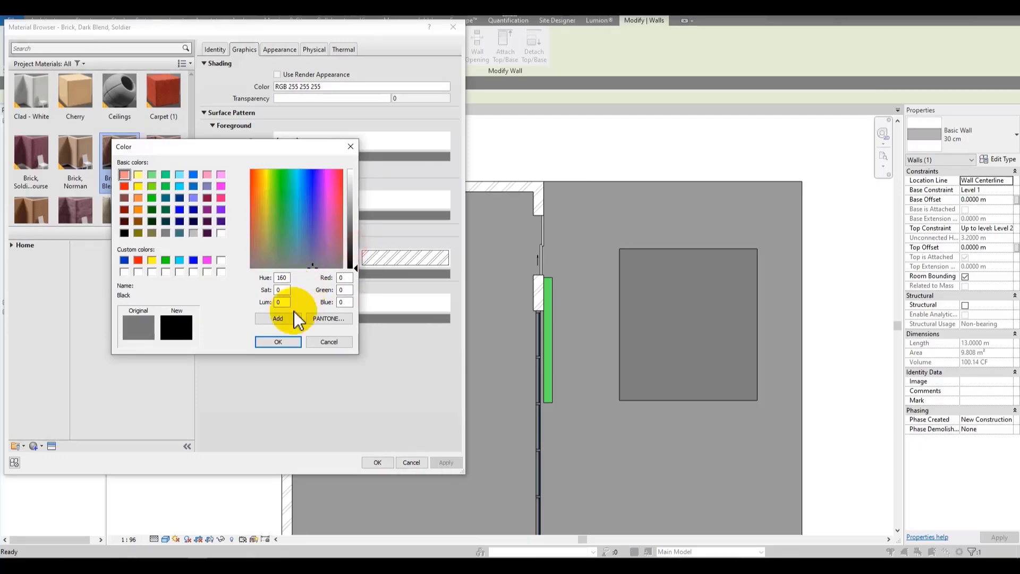
left_click(302, 343)
left_click(437, 463)
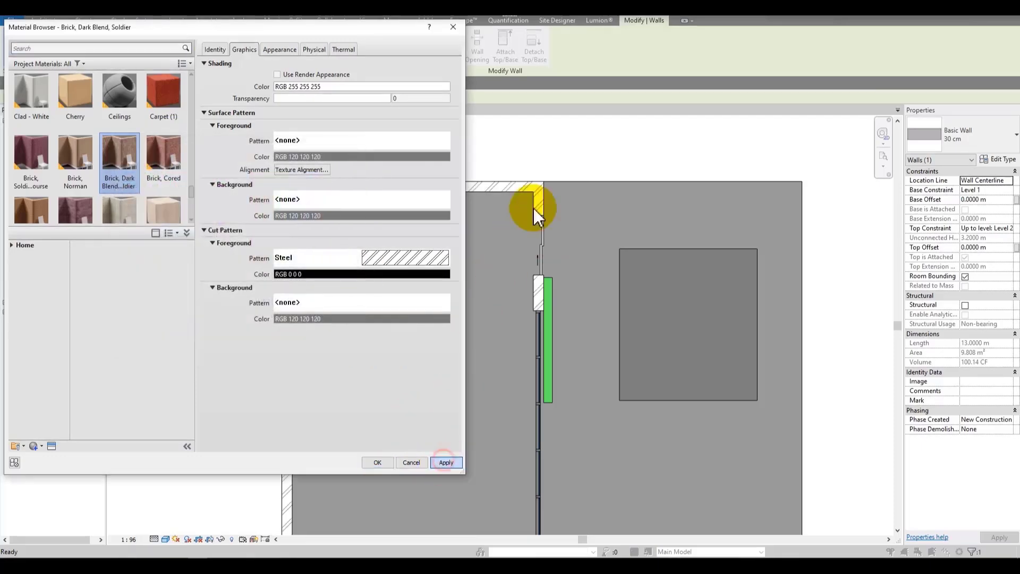
left_click(378, 463)
left_click(247, 393)
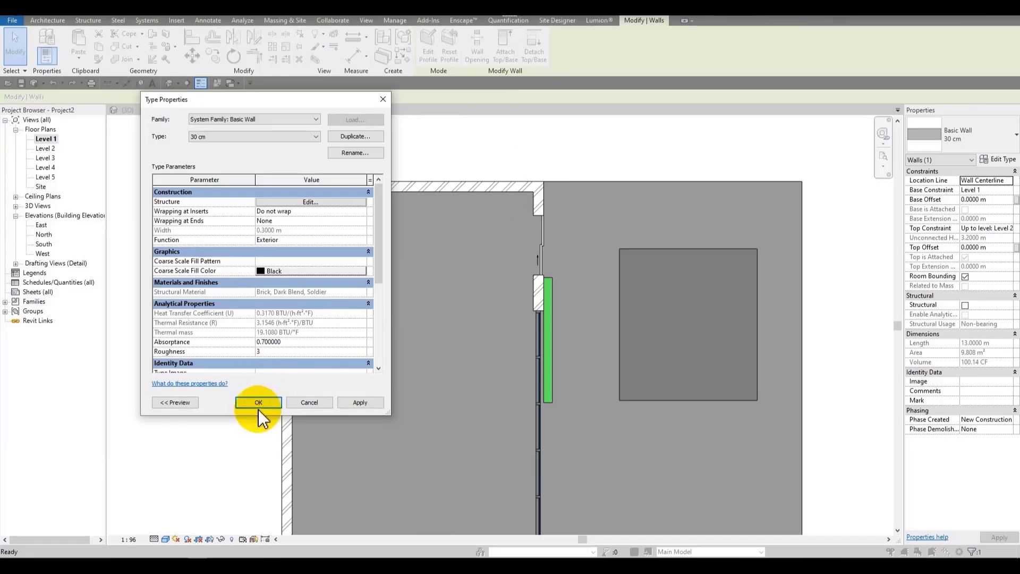
left_click(260, 402)
Step: Set the Level 1 plan's detail level to Coarse
scroll(562, 192, "up", 5)
left_click(685, 136)
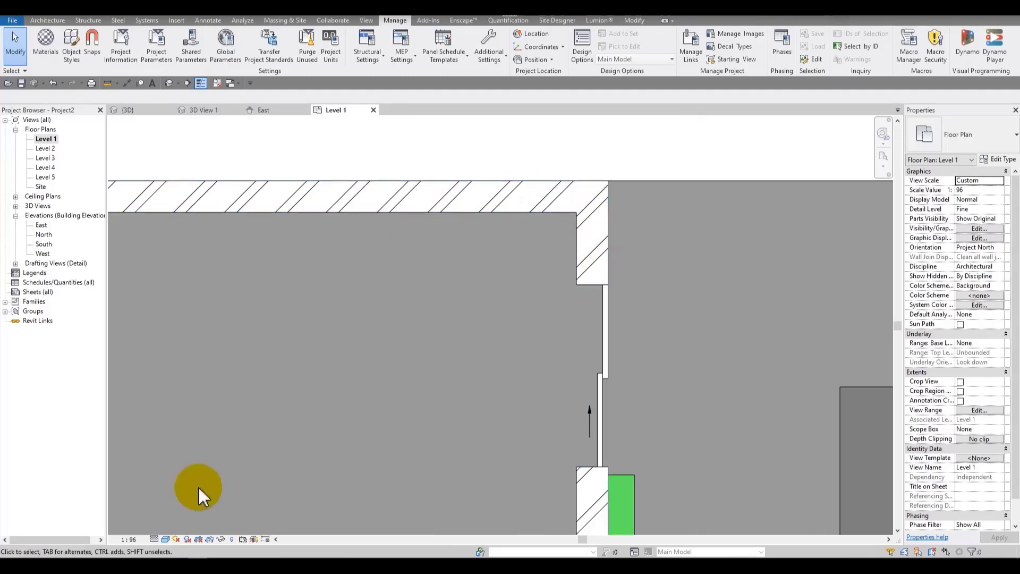
left_click(155, 539)
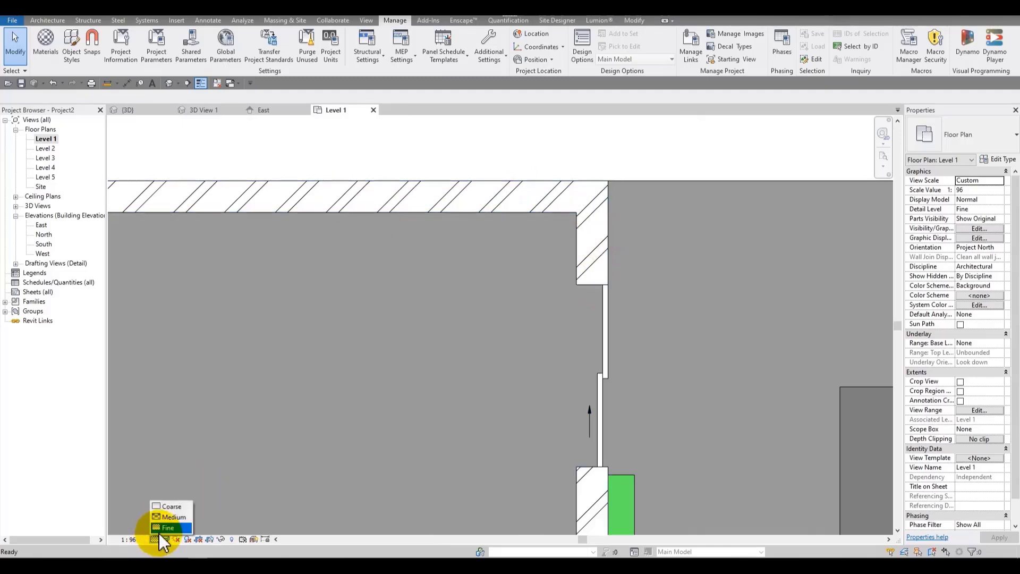
left_click(170, 507)
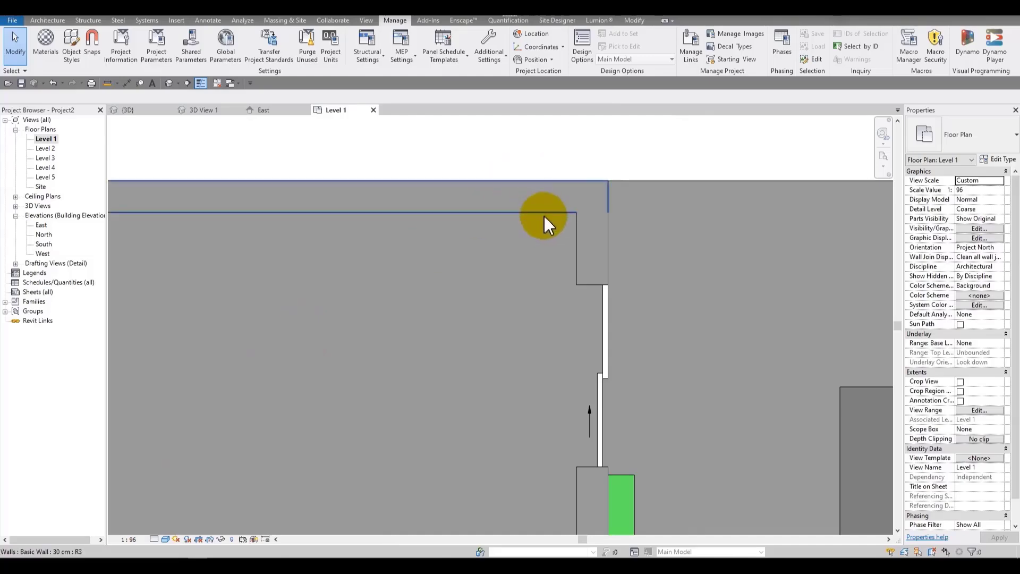
Step: Set the Level 1 plan's detail level to Fine
left_click(571, 215)
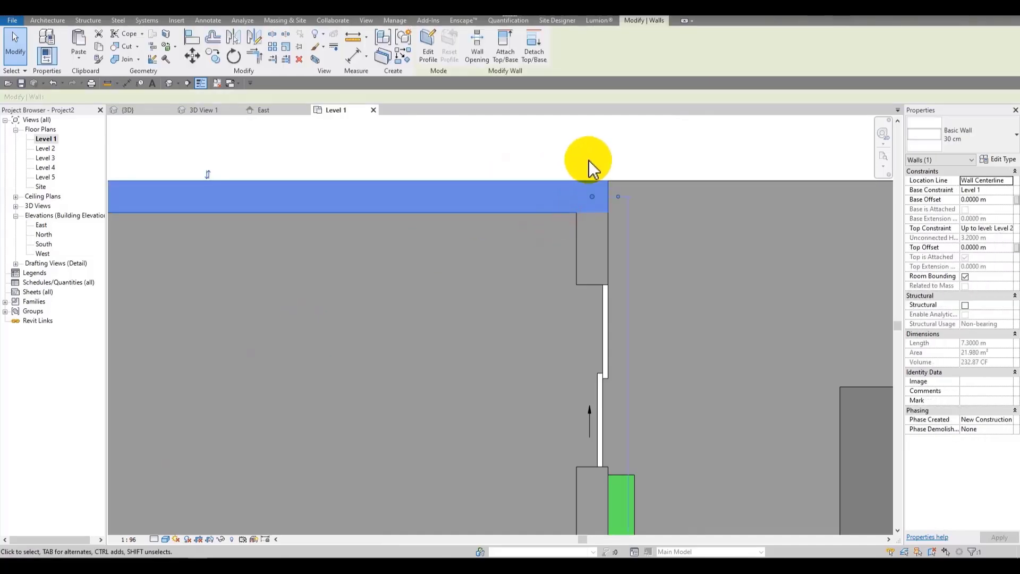
left_click(589, 160)
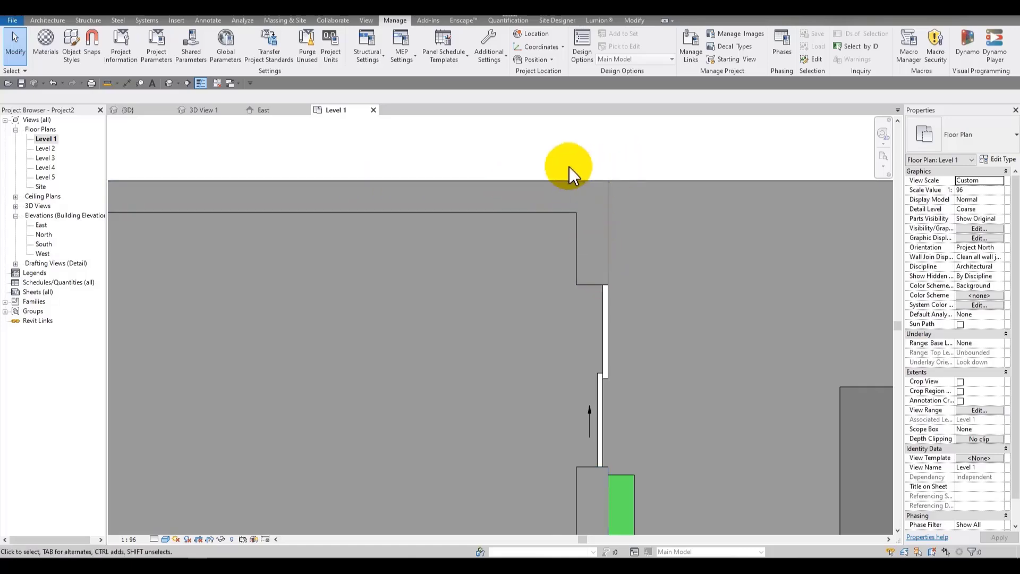
left_click(168, 538)
left_click(150, 526)
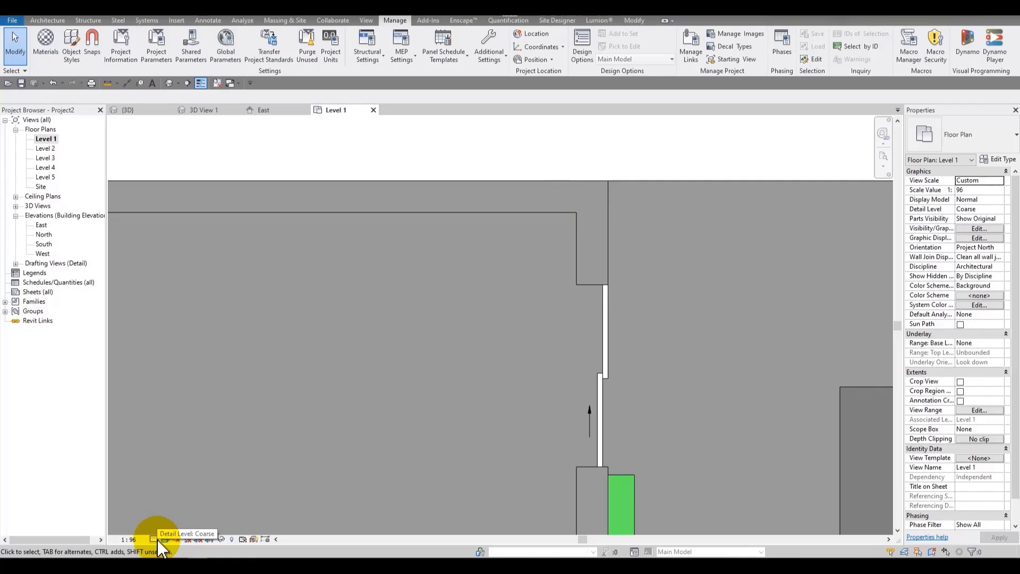
left_click(157, 539)
left_click(173, 527)
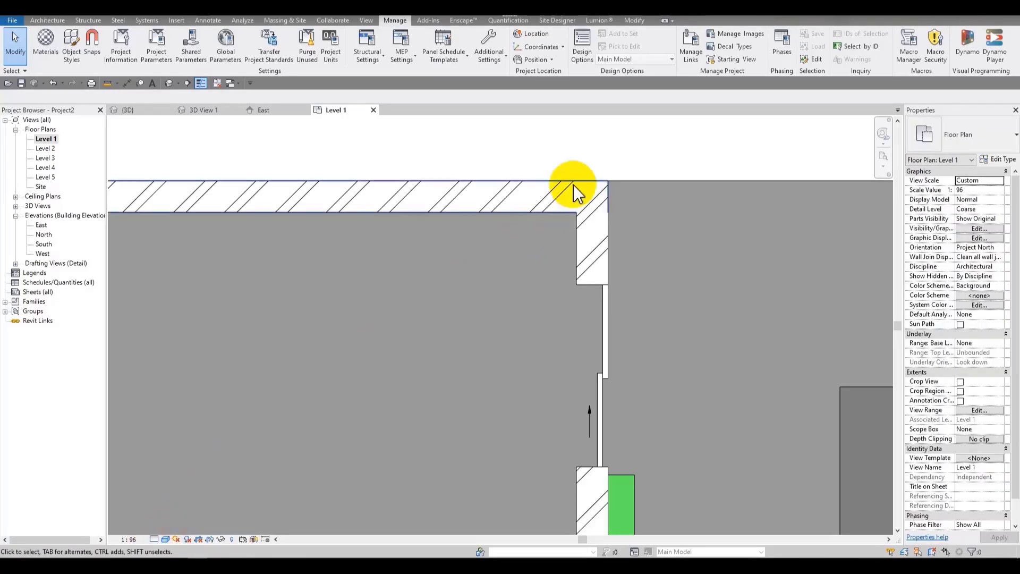
Step: Switch to the 3D view and open the type properties of the double sliding door
scroll(557, 206, "up", 3)
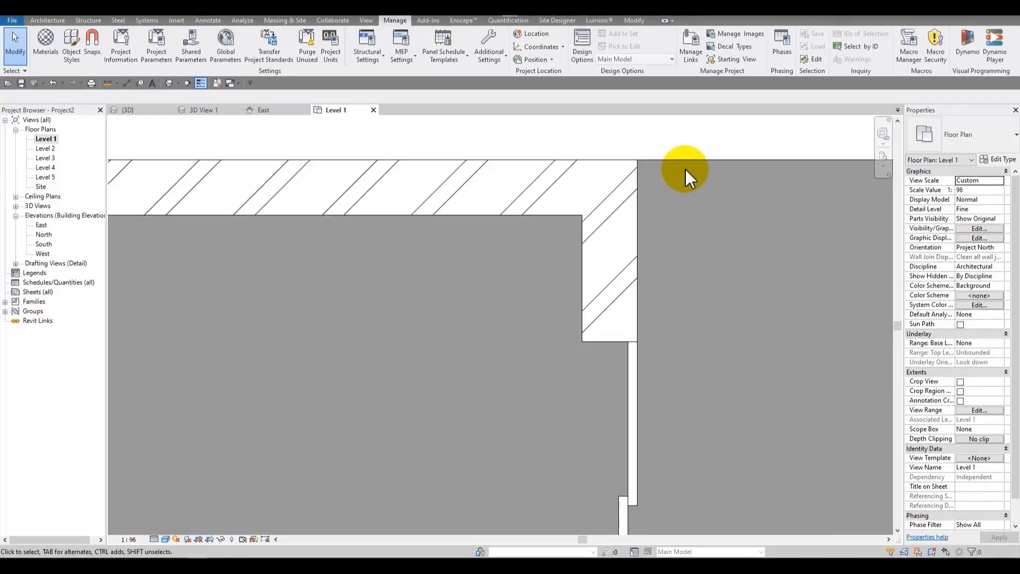
scroll(489, 155, "down", 4)
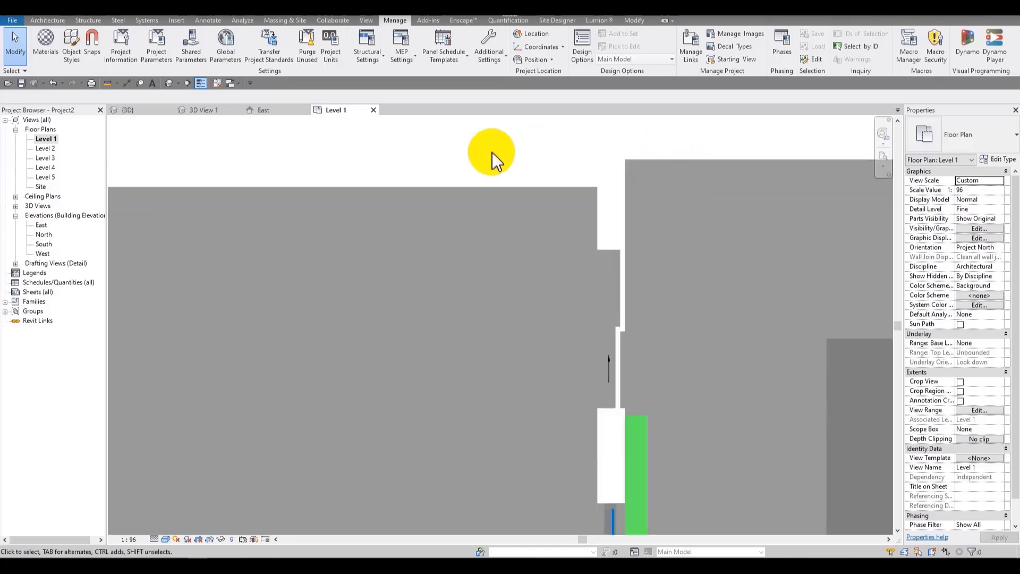
left_click(169, 83)
scroll(537, 240, "up", 3)
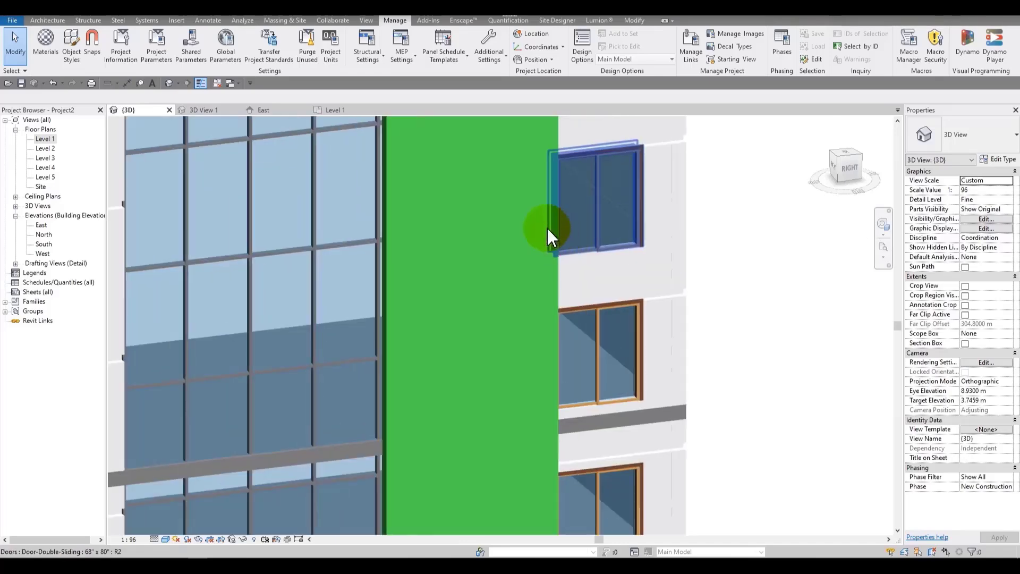
left_click(592, 195)
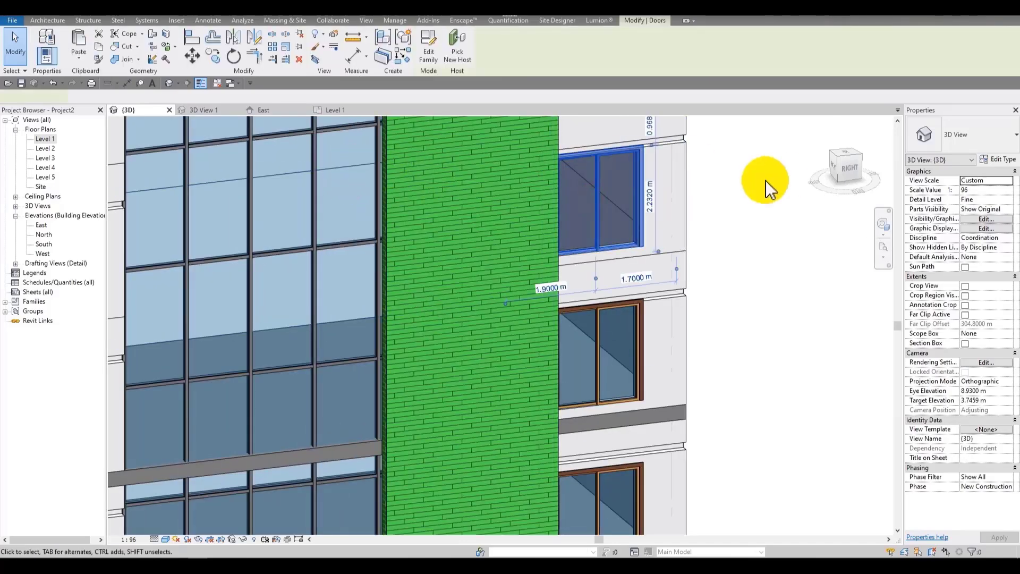
left_click(998, 159)
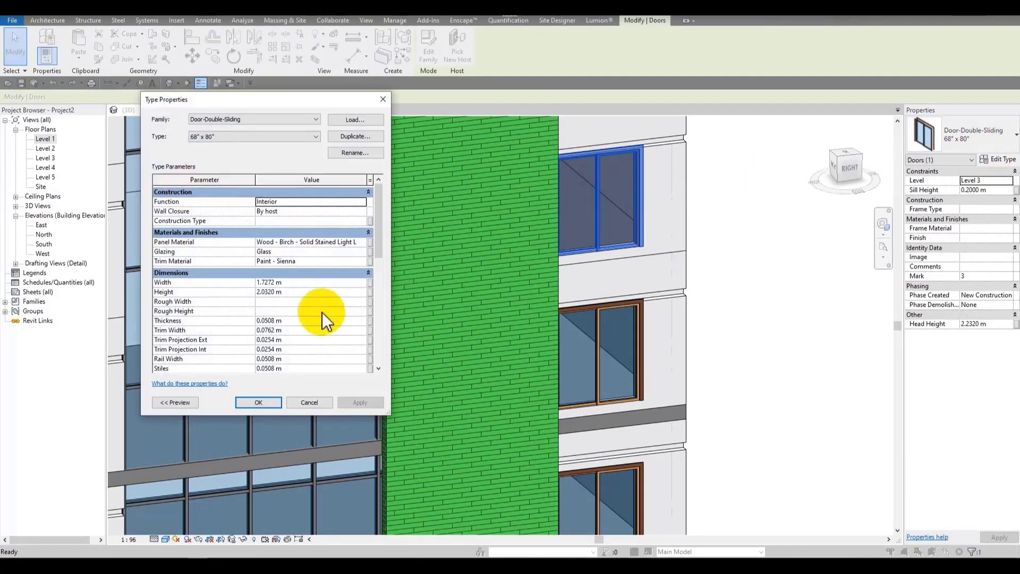
left_click_drag(302, 105, 455, 103)
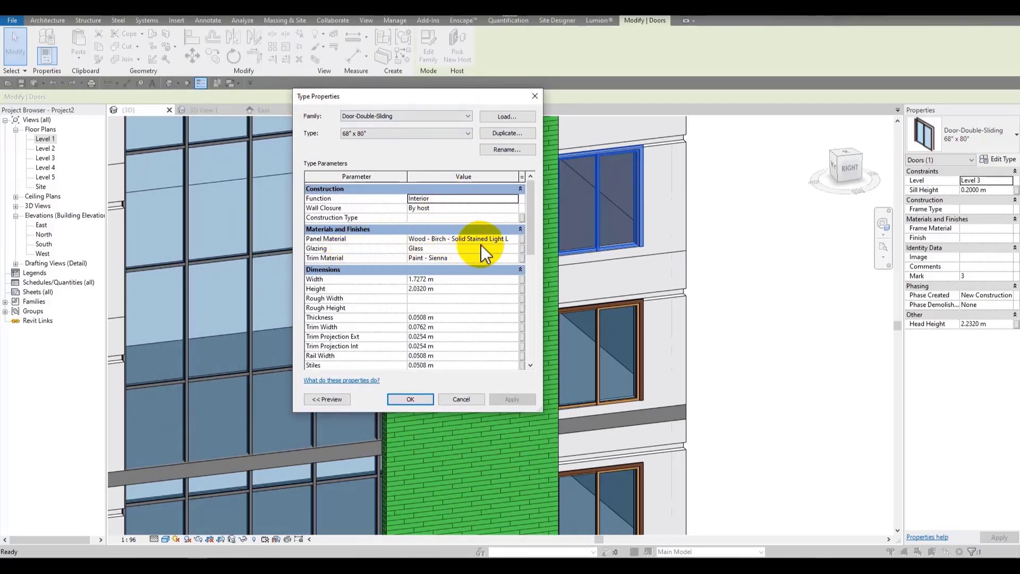
Step: Open the door's Glazing material in the material browser, show its appearance, and select Glass, Clear Glazing
left_click(514, 250)
left_click(514, 249)
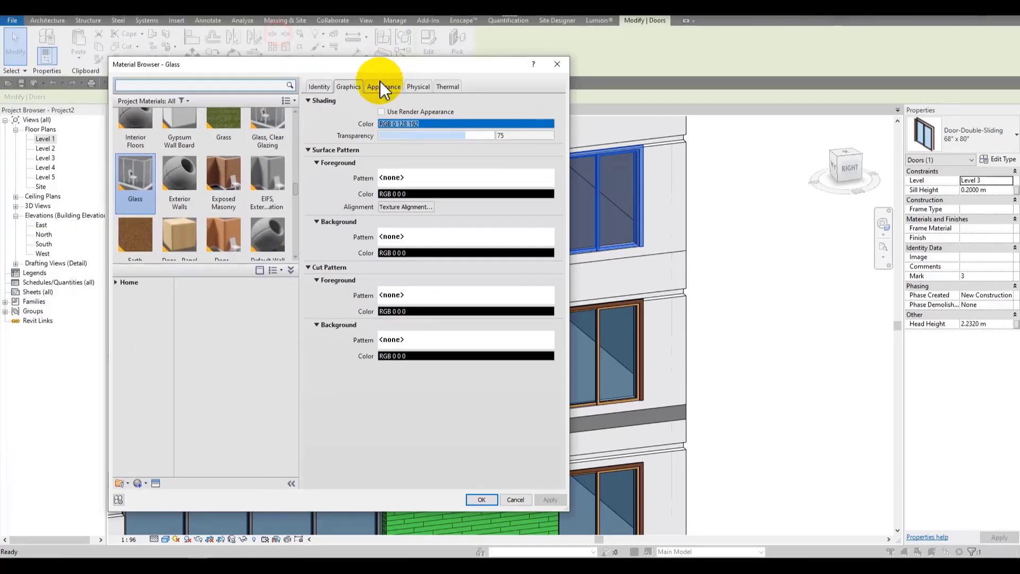
left_click(382, 87)
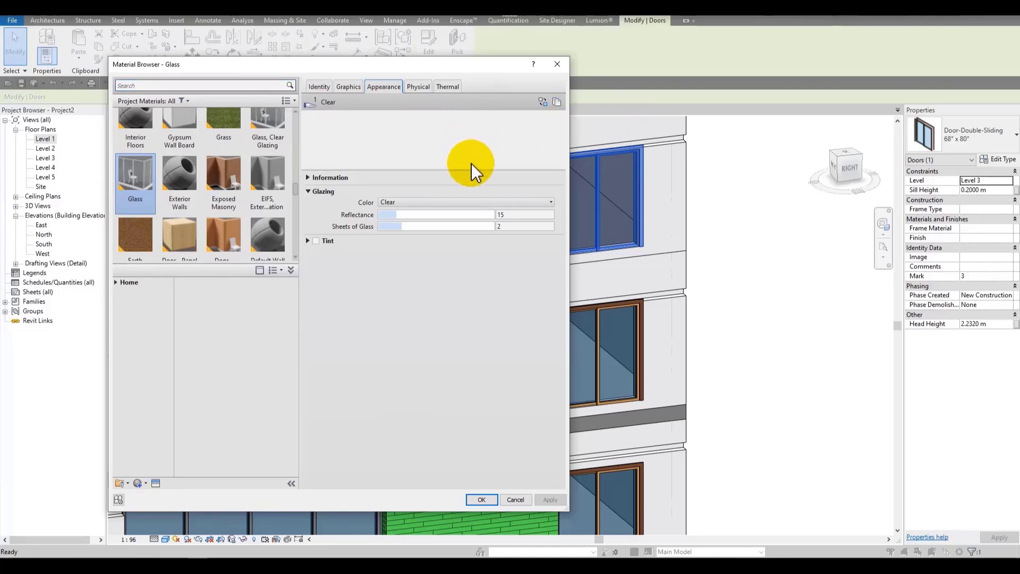
left_click_drag(476, 167, 471, 272)
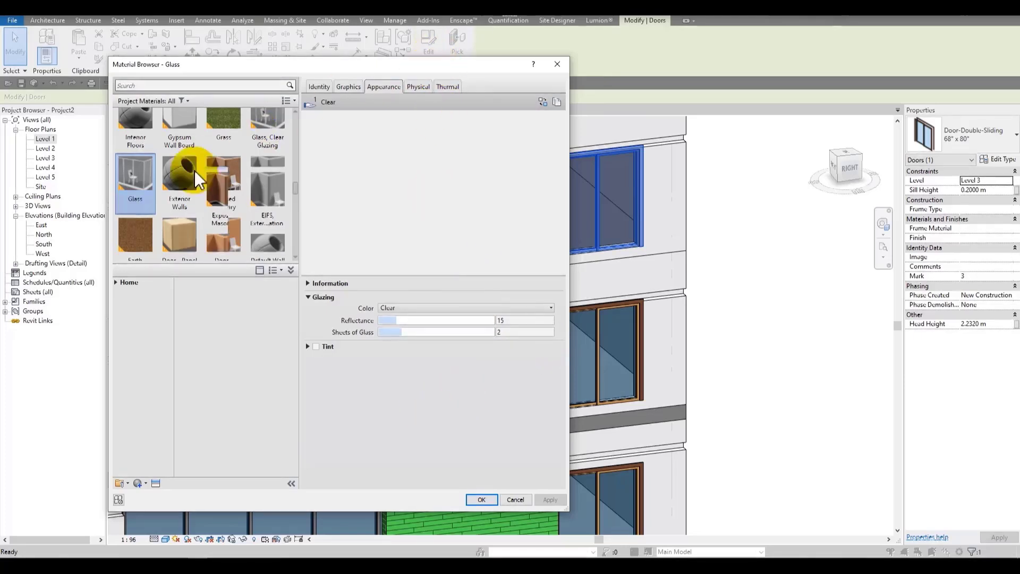
scroll(176, 178, "up", 1)
left_click(267, 133)
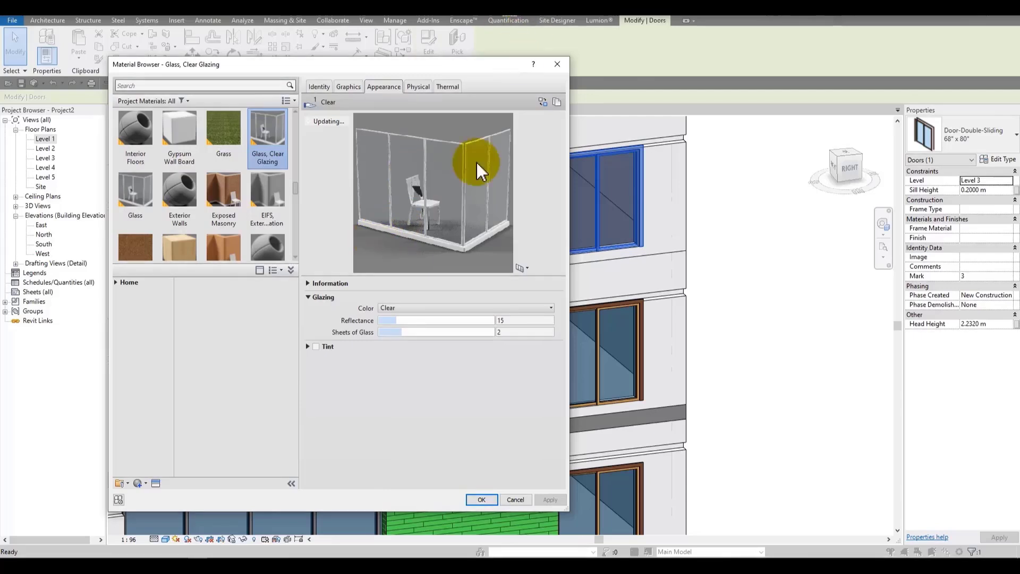
Step: Preview the glazing material on the Sphere, Canvas, Draped Fabric and Walls scenes
left_click(525, 268)
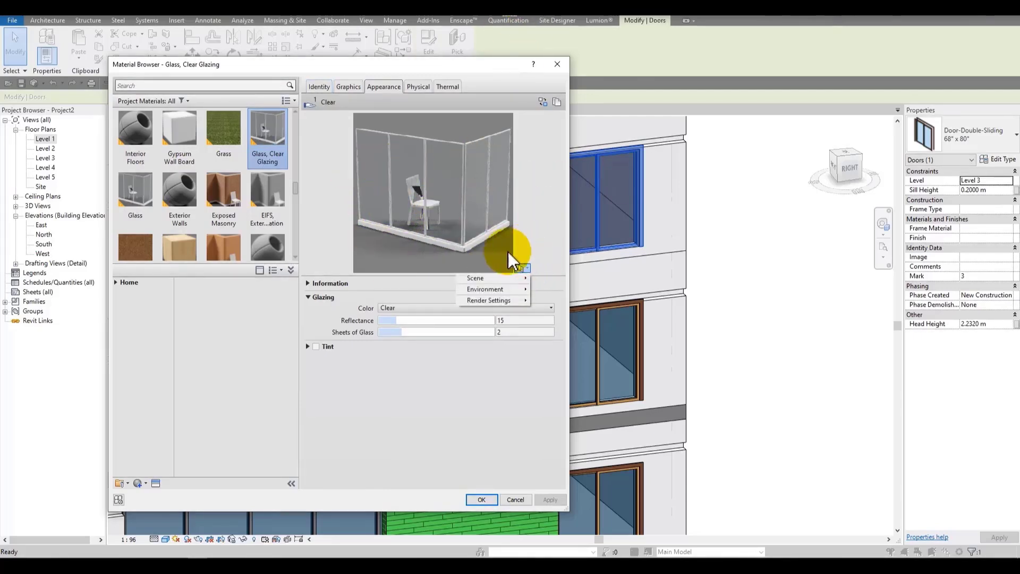
mouse_move(505, 280)
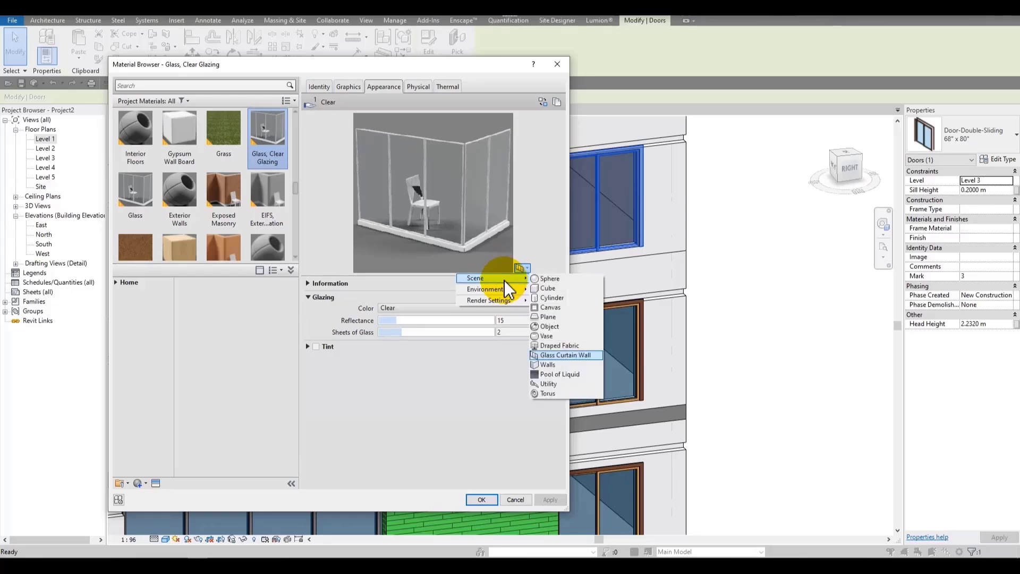
left_click(566, 280)
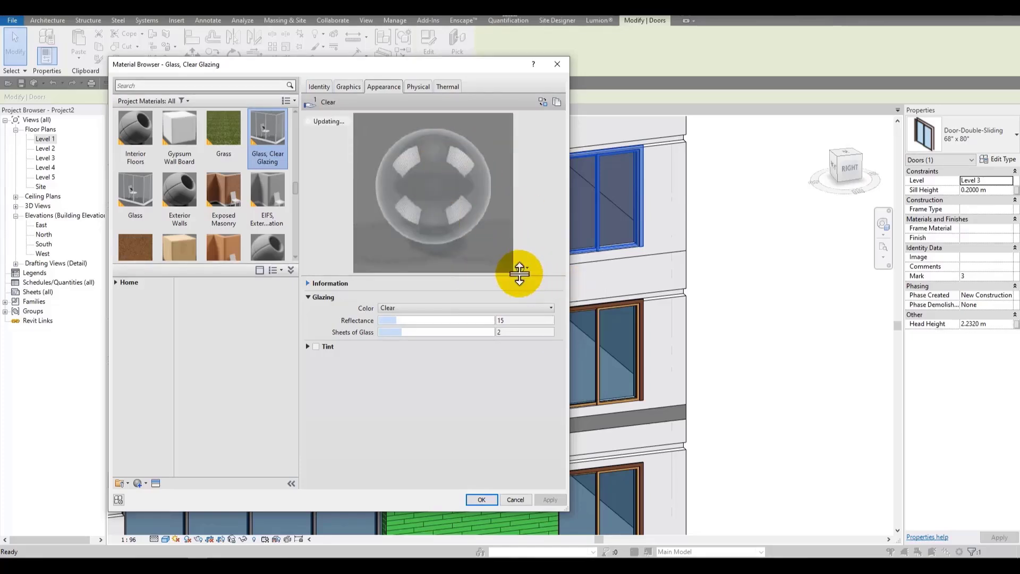
left_click(521, 270)
mouse_move(517, 277)
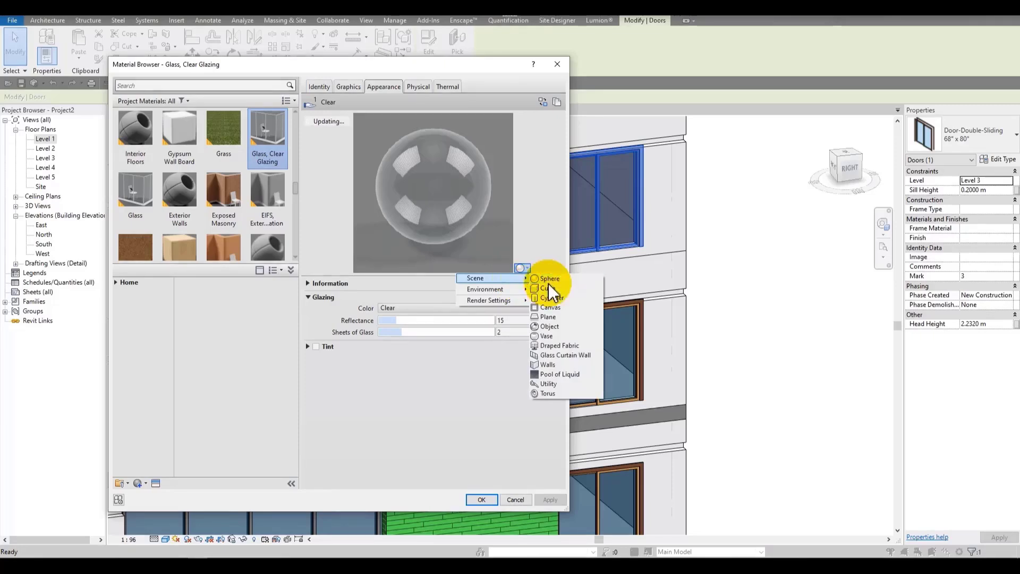
left_click(581, 307)
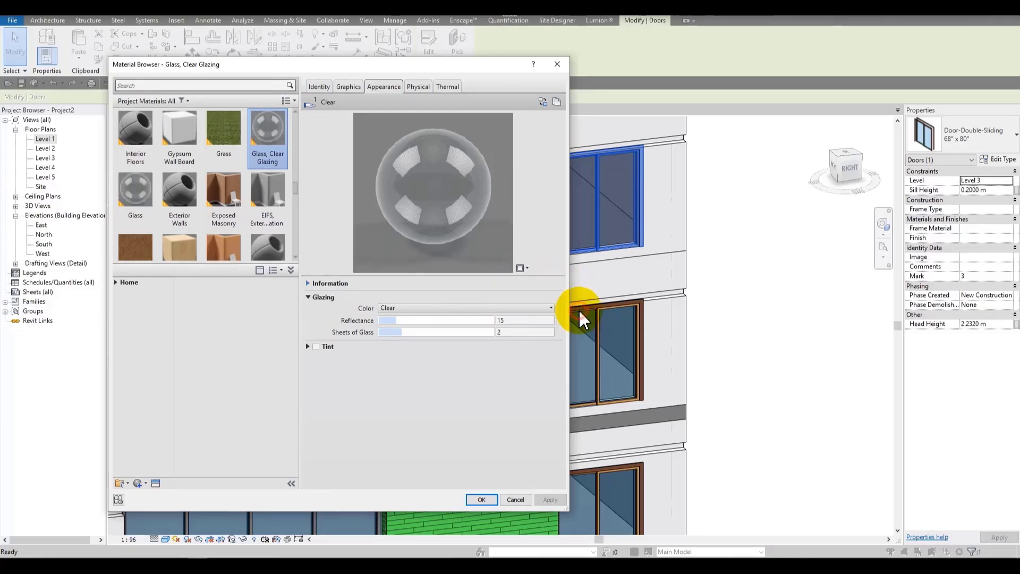
left_click(522, 268)
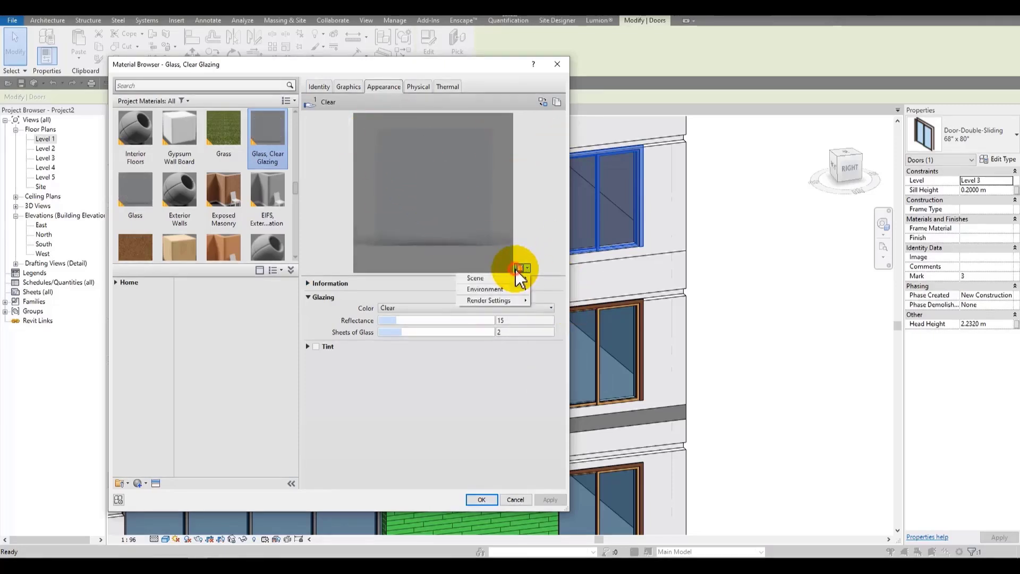
mouse_move(524, 277)
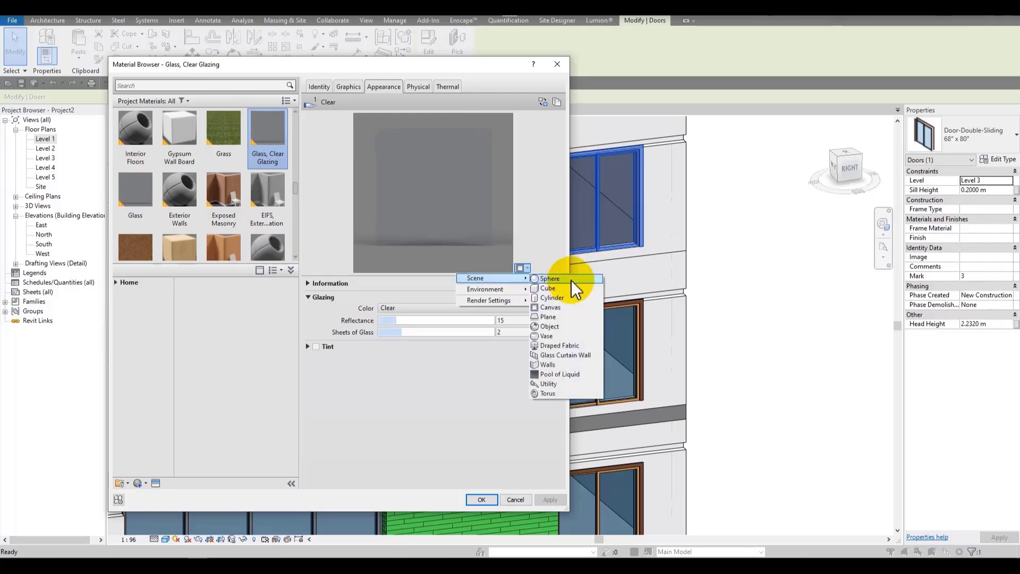
left_click(567, 345)
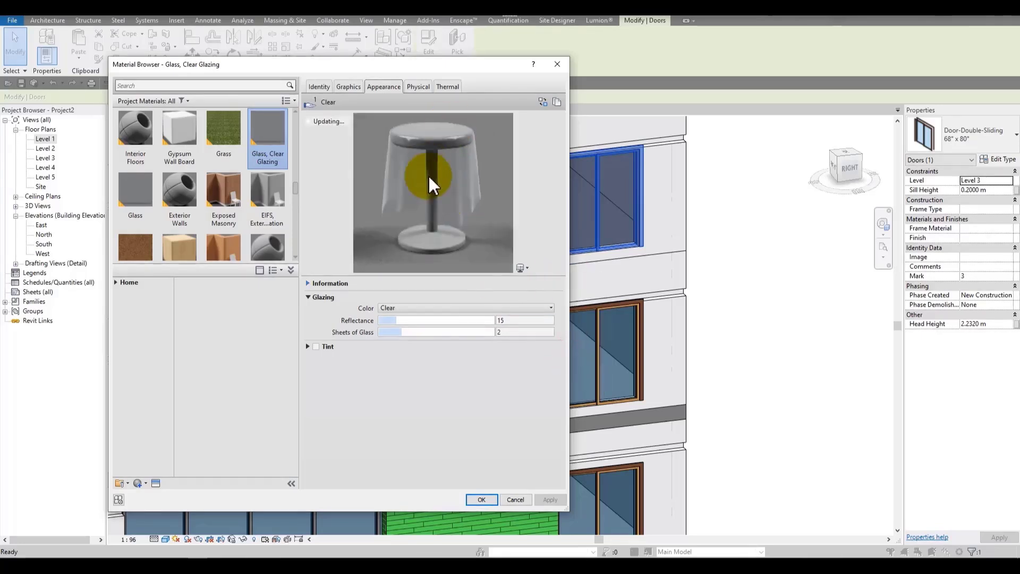
left_click(525, 270)
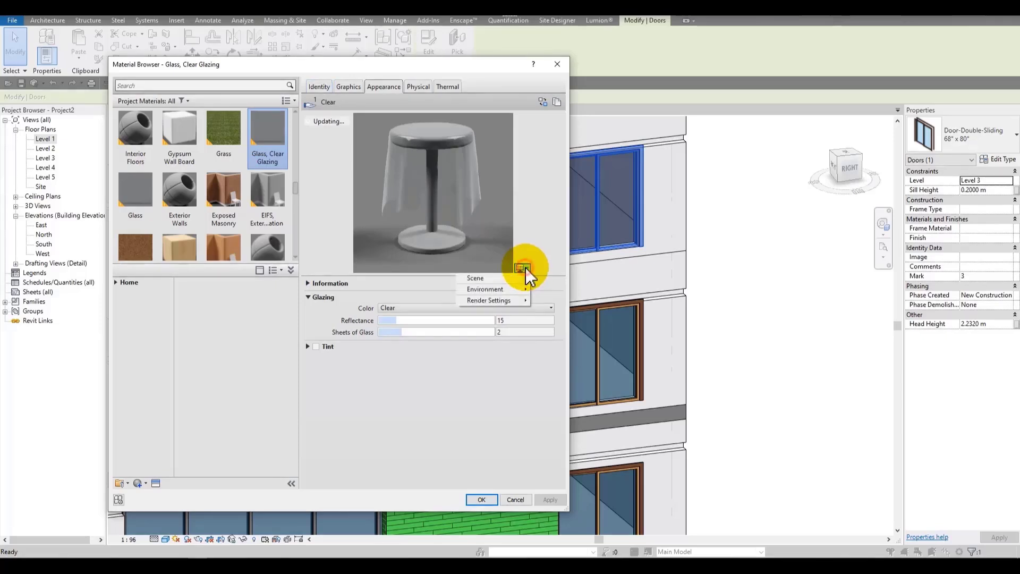
mouse_move(524, 276)
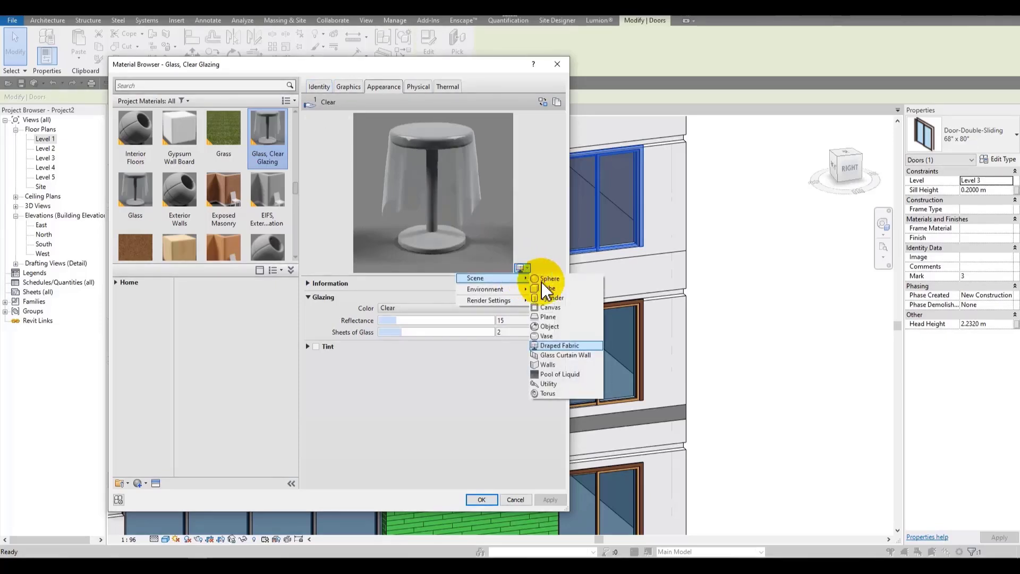
left_click(569, 365)
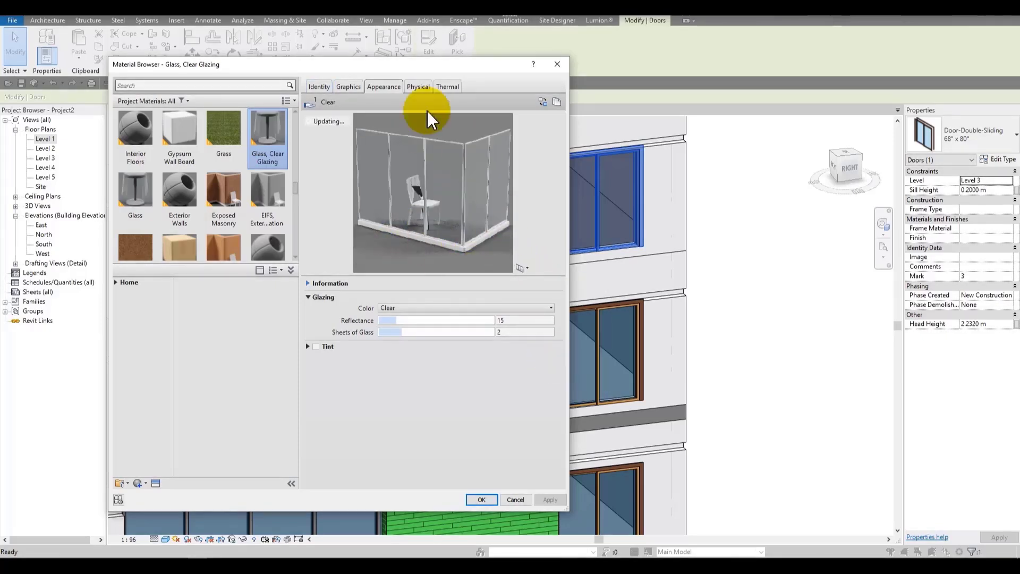
Step: Preview the glazing material under the Plaza, Snowfield, Warm Light and Grid Light environments
left_click(521, 268)
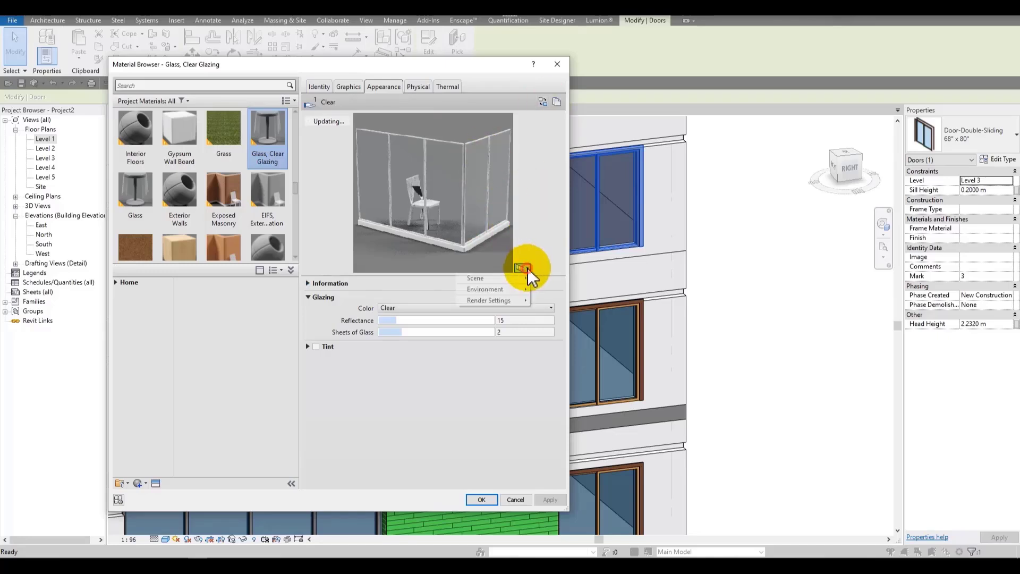
mouse_move(520, 289)
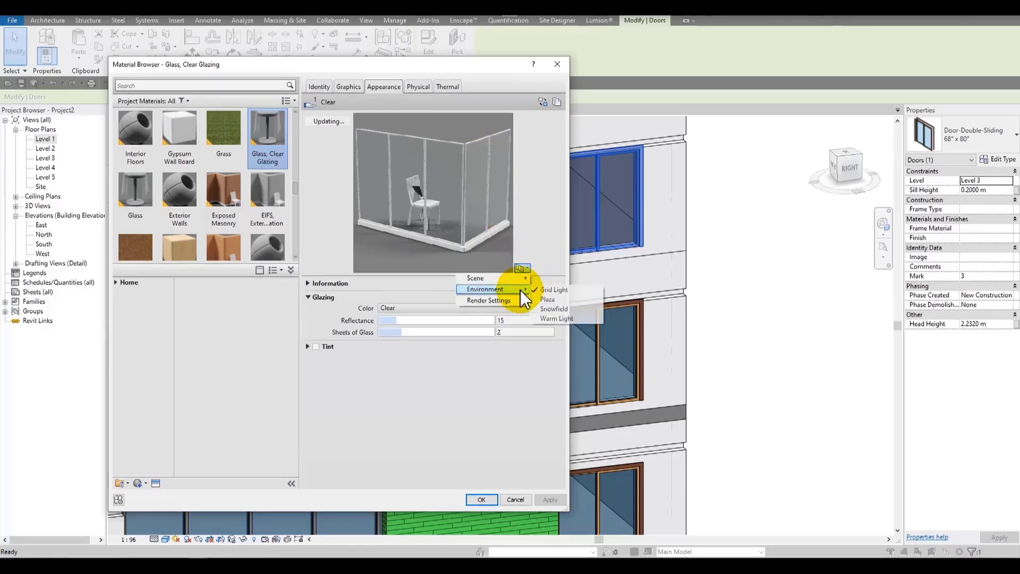
left_click(558, 301)
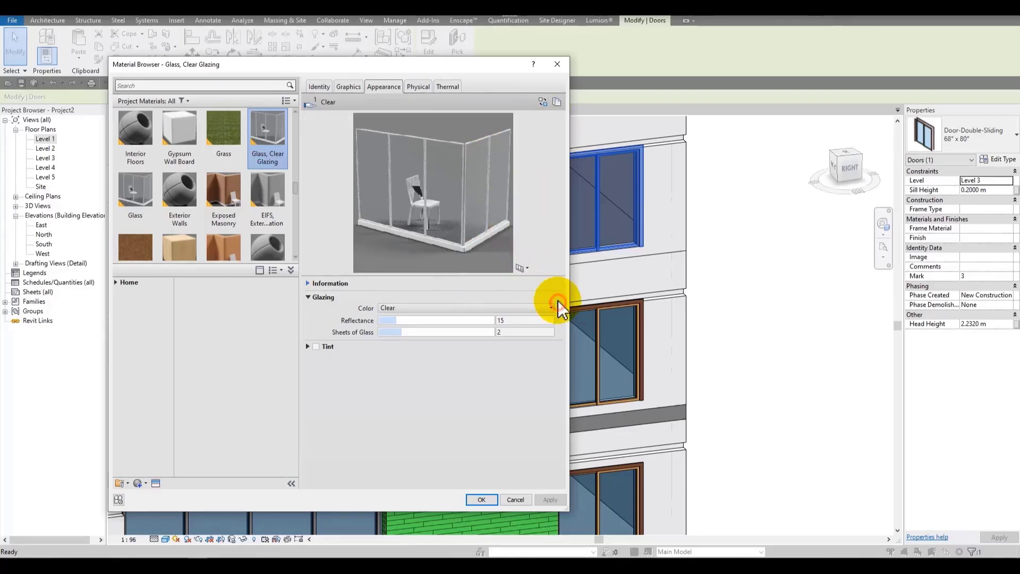
left_click(522, 268)
mouse_move(523, 289)
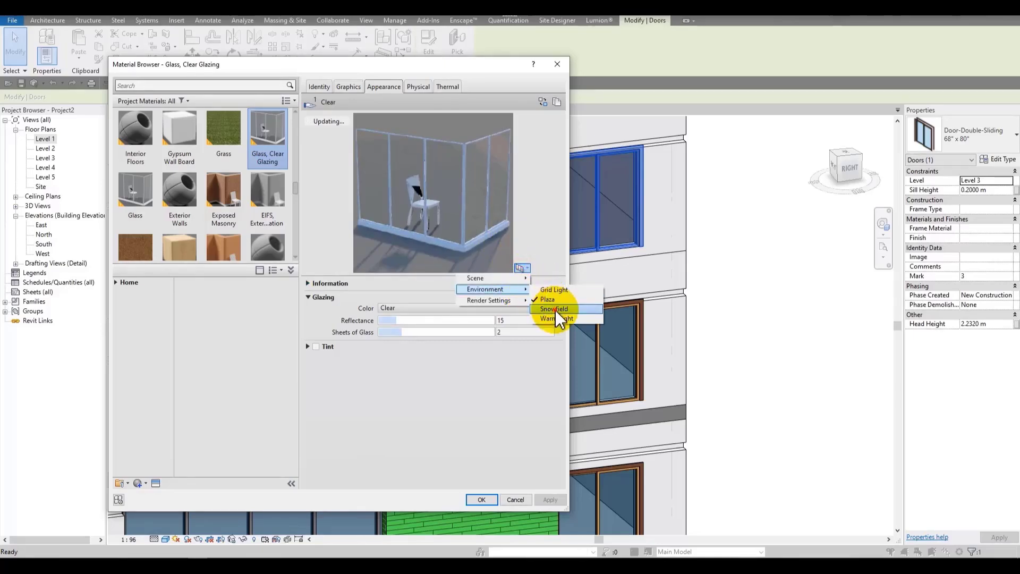
left_click(556, 310)
left_click(522, 267)
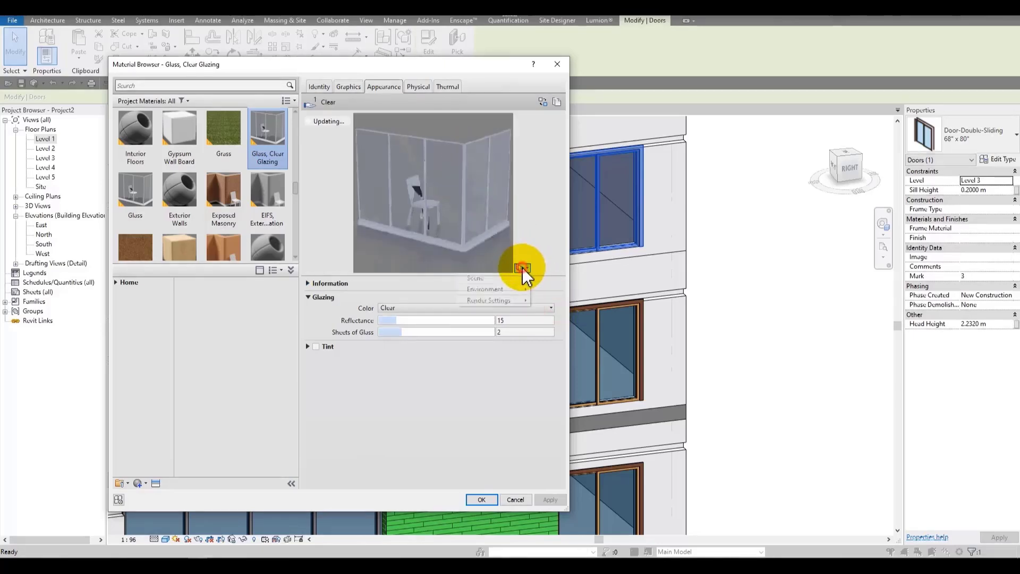
mouse_move(521, 287)
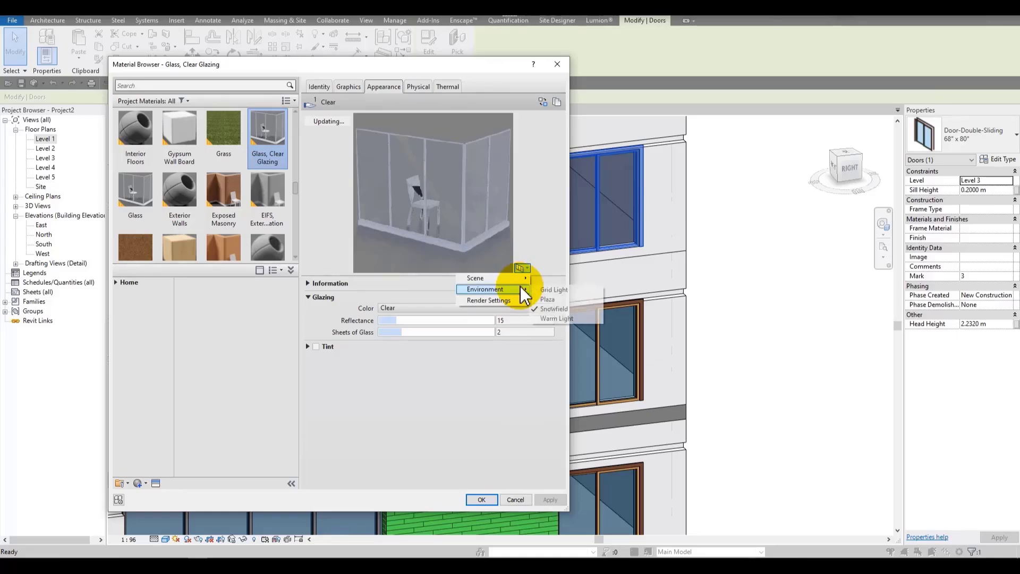
left_click(571, 319)
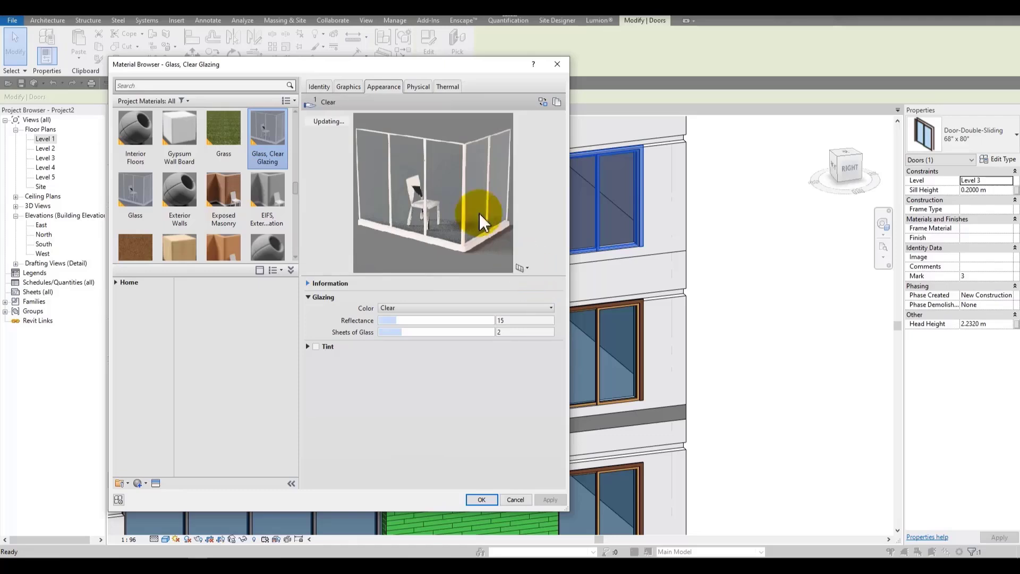
left_click(521, 269)
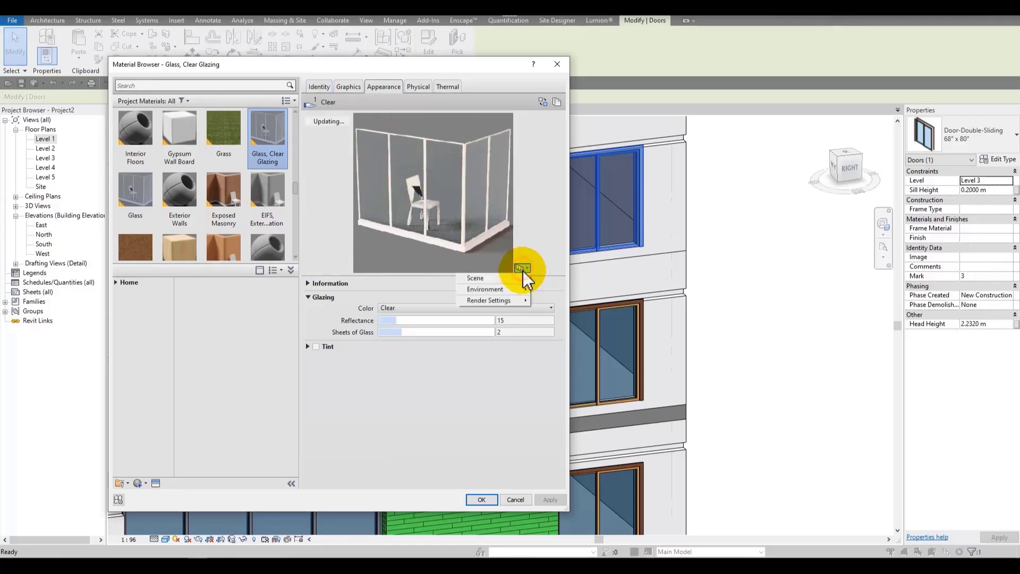
mouse_move(524, 288)
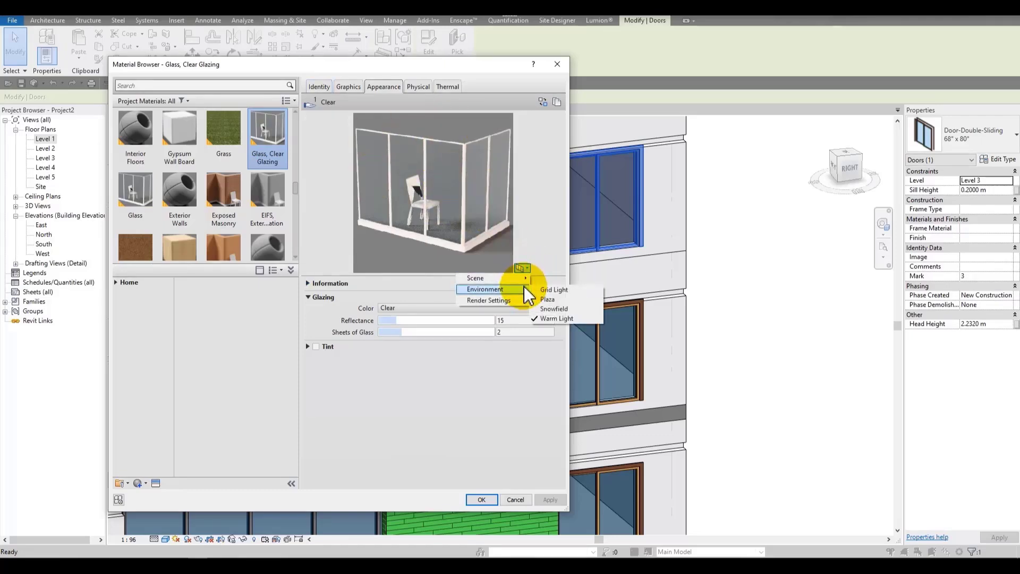
left_click(542, 289)
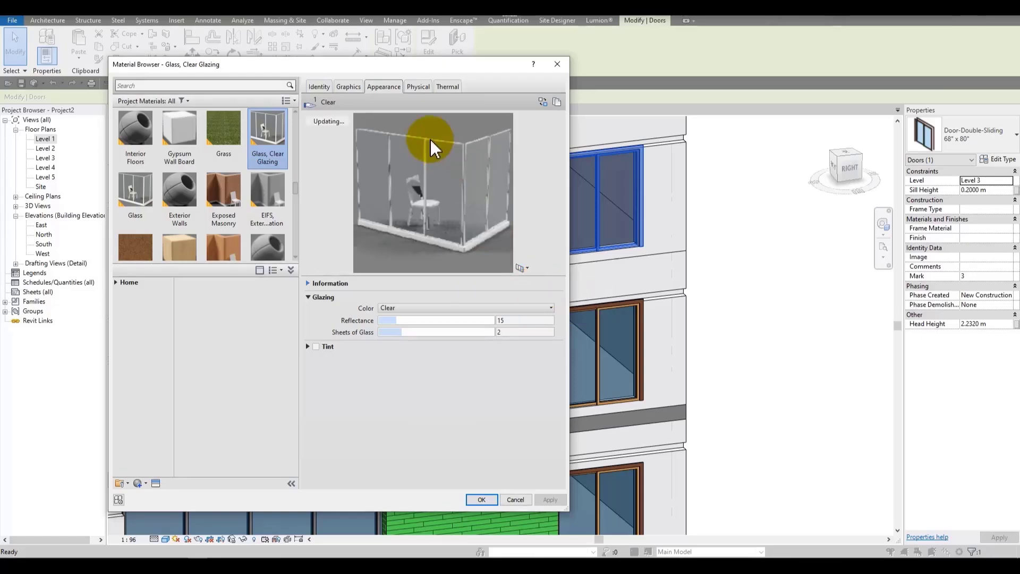
Step: Switch the material preview rendering to Production Quality, then back to Draft Quality
left_click(522, 269)
mouse_move(513, 304)
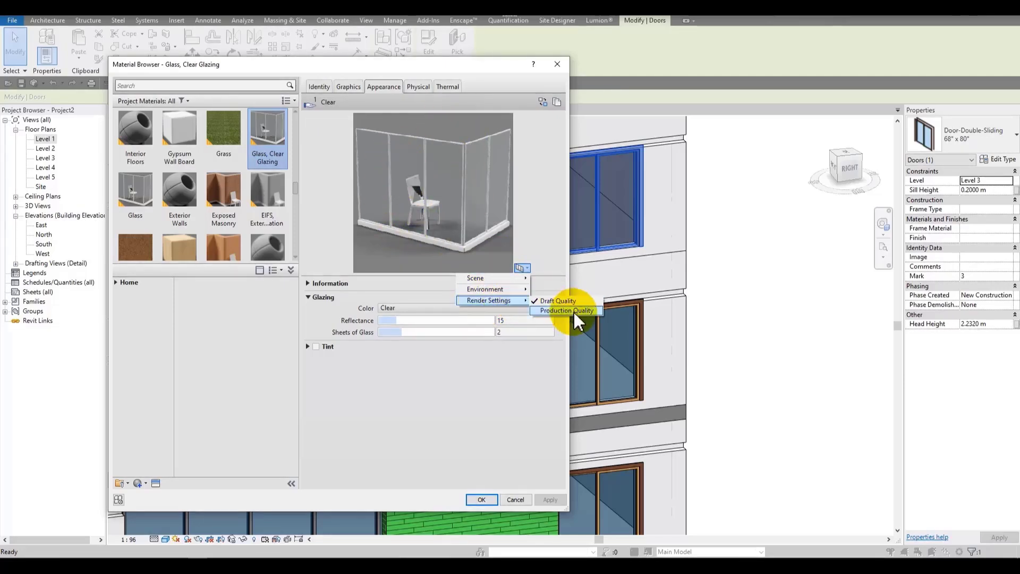
left_click(575, 311)
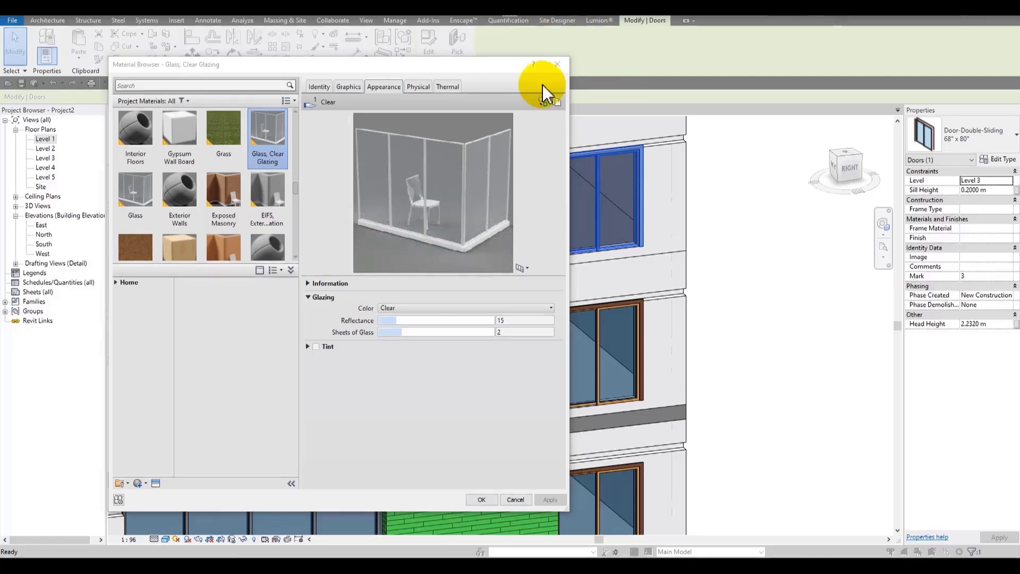
left_click(525, 272)
left_click(547, 299)
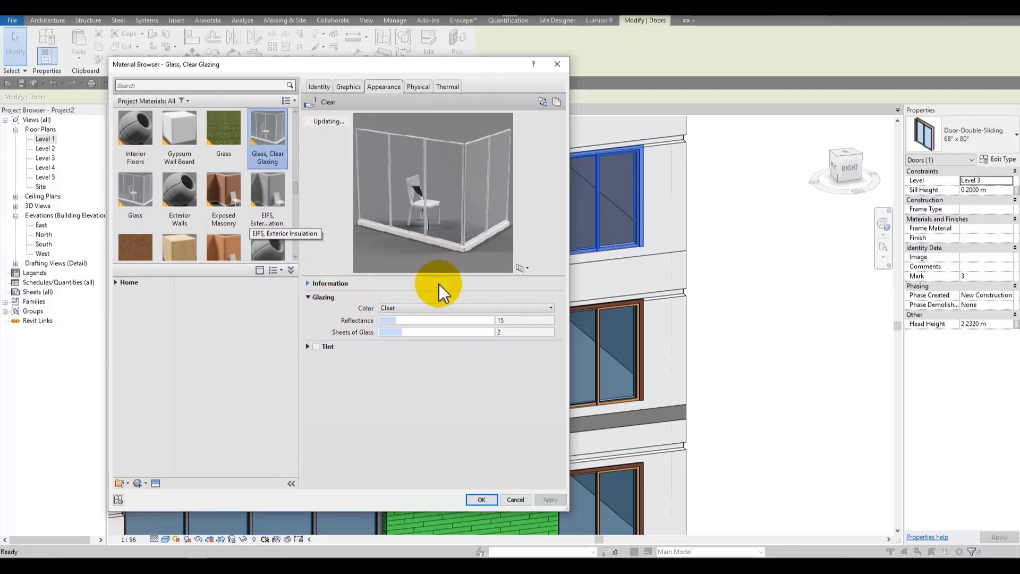
Step: Try the Green and Blue Green glazing colours
left_click(451, 310)
left_click(525, 326)
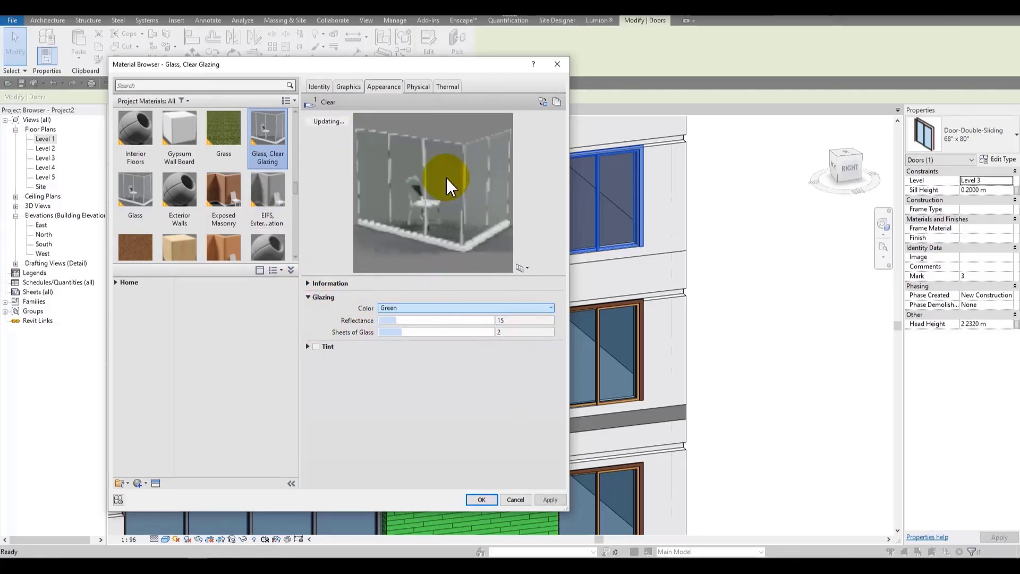
left_click(469, 306)
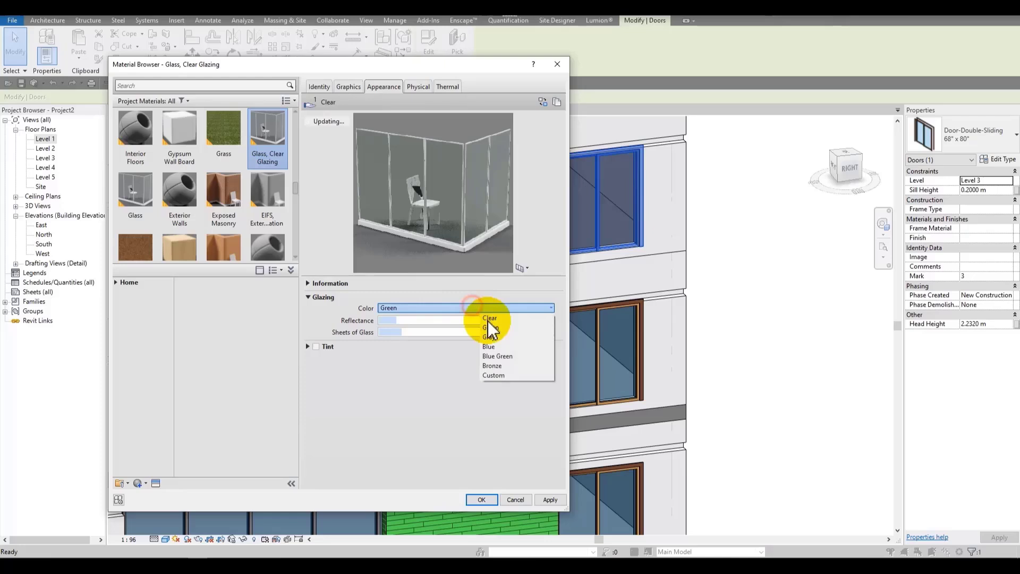
left_click(521, 357)
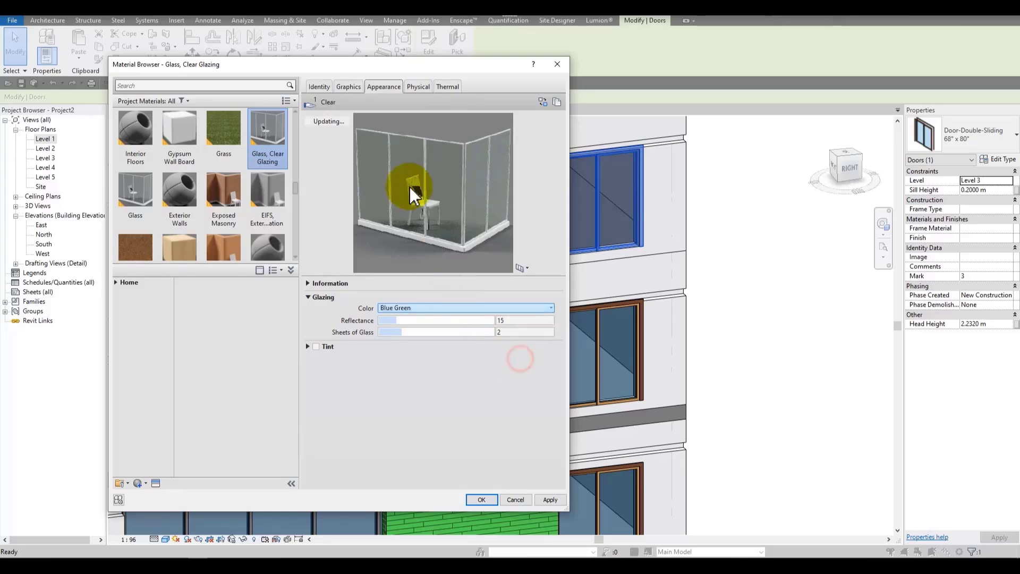
Step: Set the glazing colour to Custom with a custom colour of RGB 168 189 240
left_click(469, 308)
left_click(521, 374)
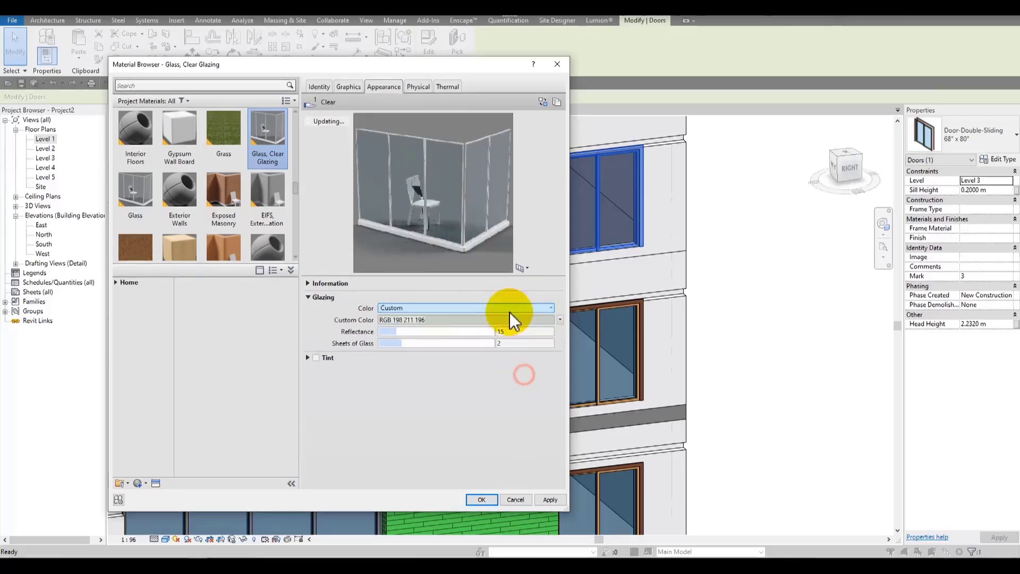
left_click(445, 318)
left_click(412, 234)
left_click(396, 379)
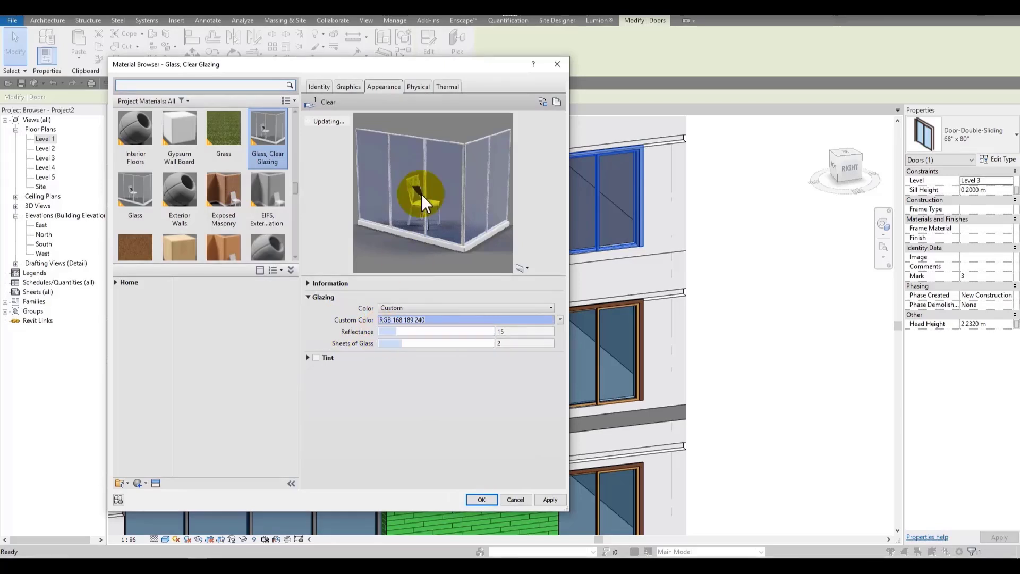
Step: Set the glazing reflectance to 31 and the sheets of glass to 6
left_click_drag(405, 331, 495, 334)
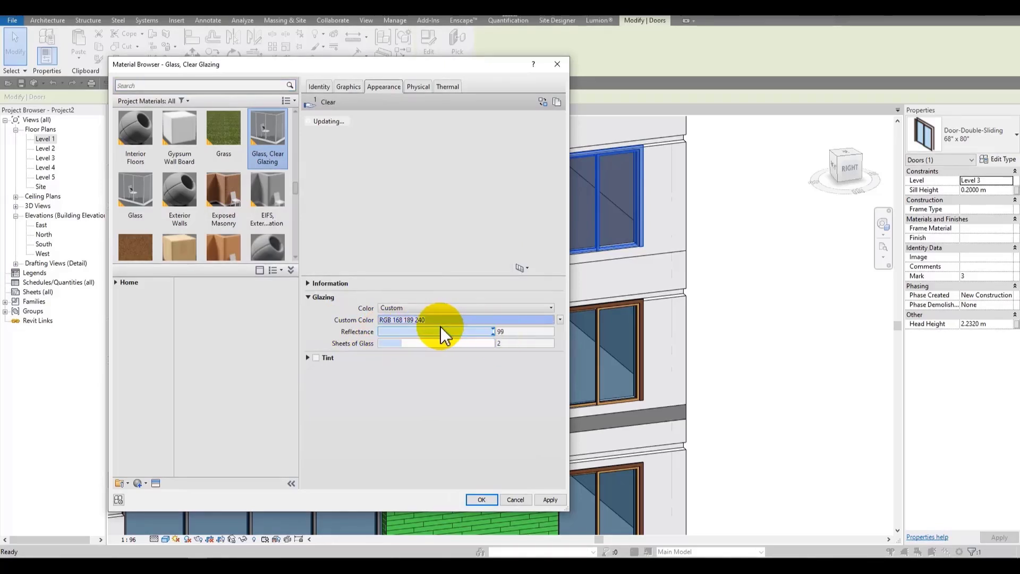
left_click(492, 331)
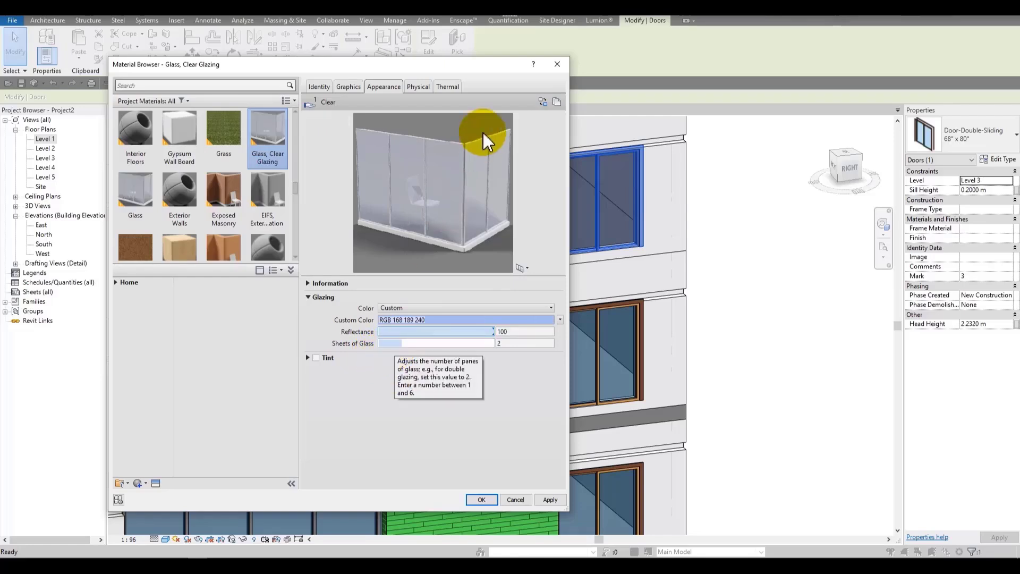
left_click(519, 342)
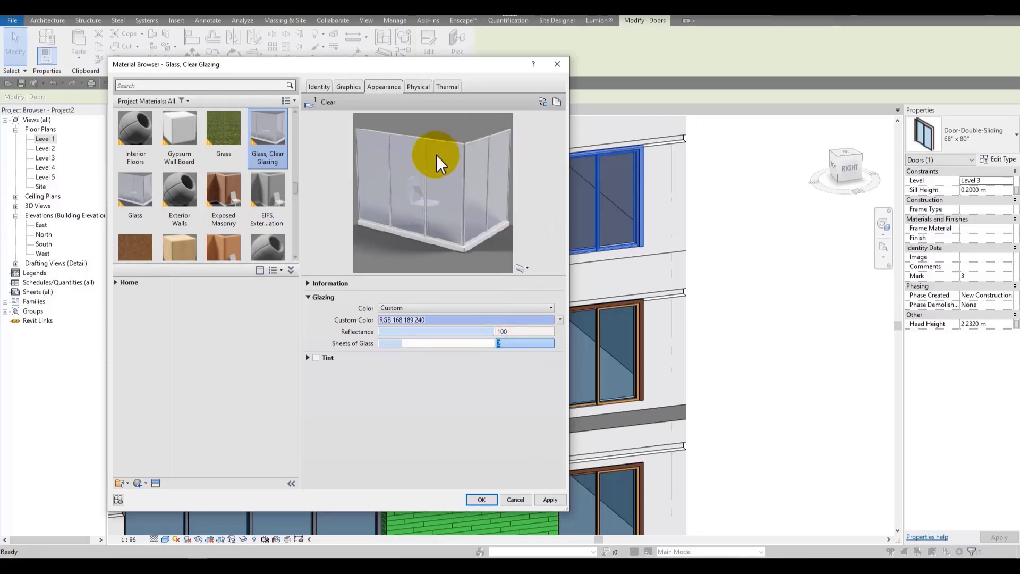
left_click_drag(421, 343, 595, 334)
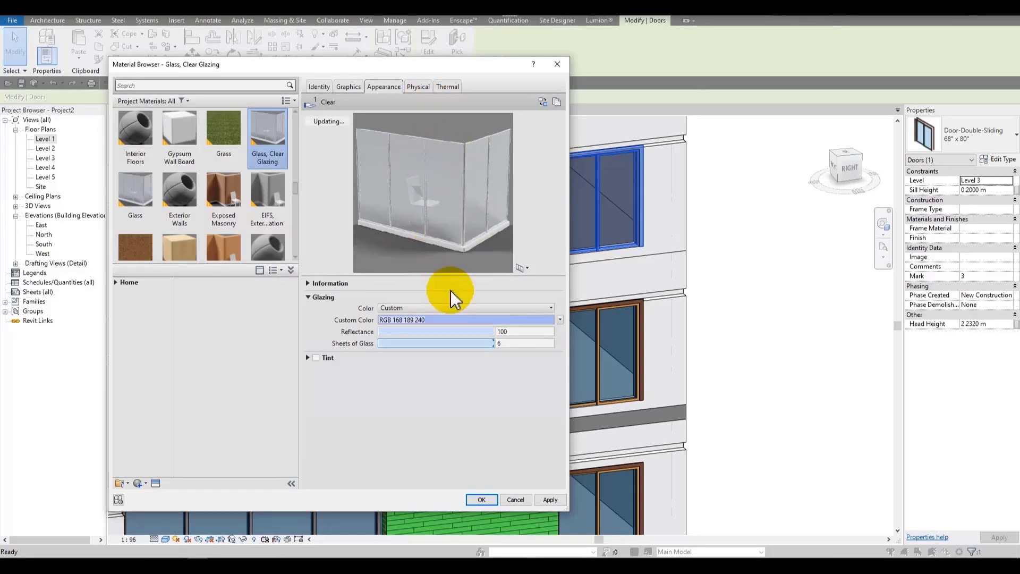
left_click_drag(487, 331, 414, 333)
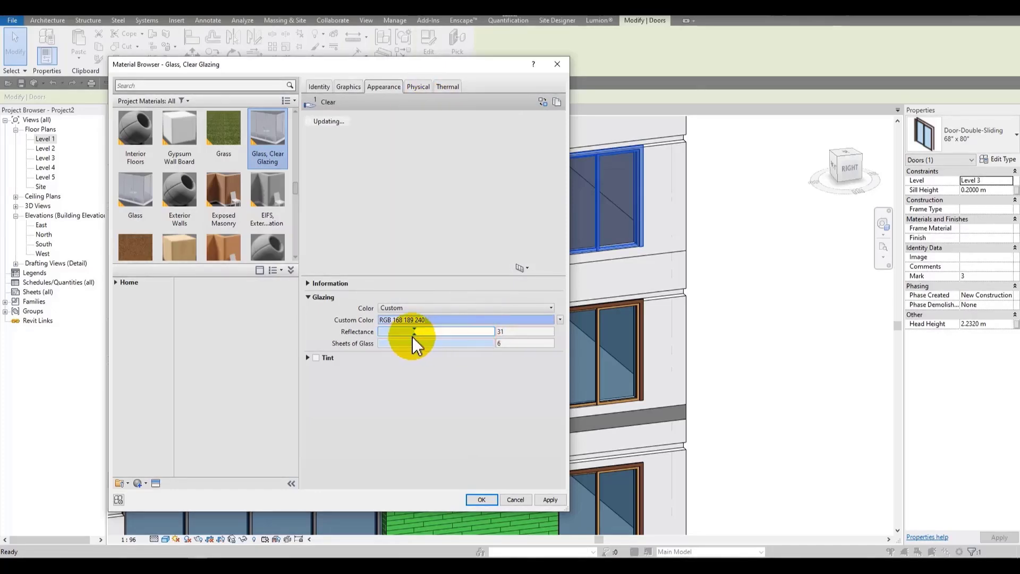
Step: Set the glazing colour to Blue and confirm both the material browser and the door's type properties
left_click(457, 320)
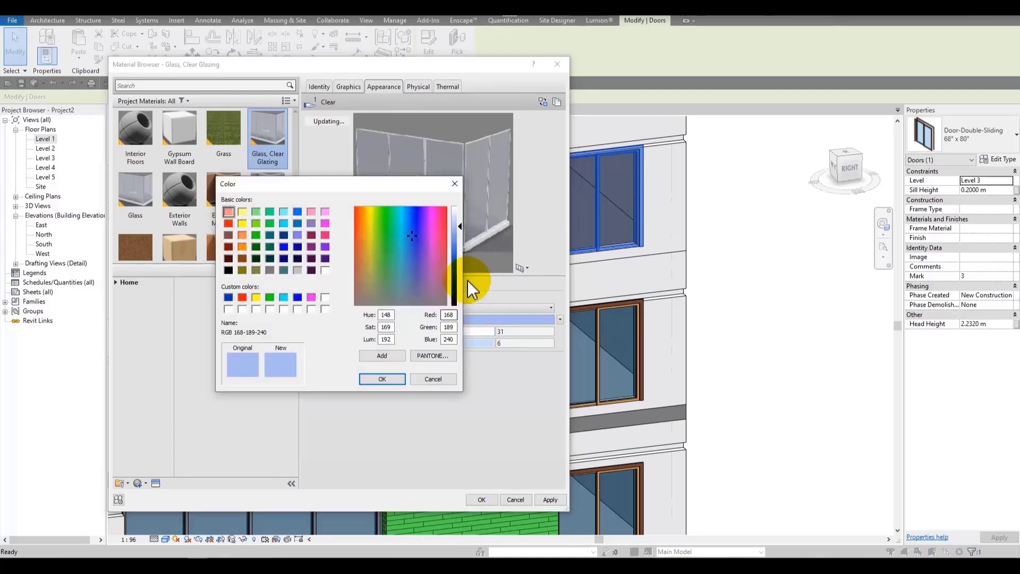
left_click(439, 384)
left_click(455, 307)
left_click(491, 317)
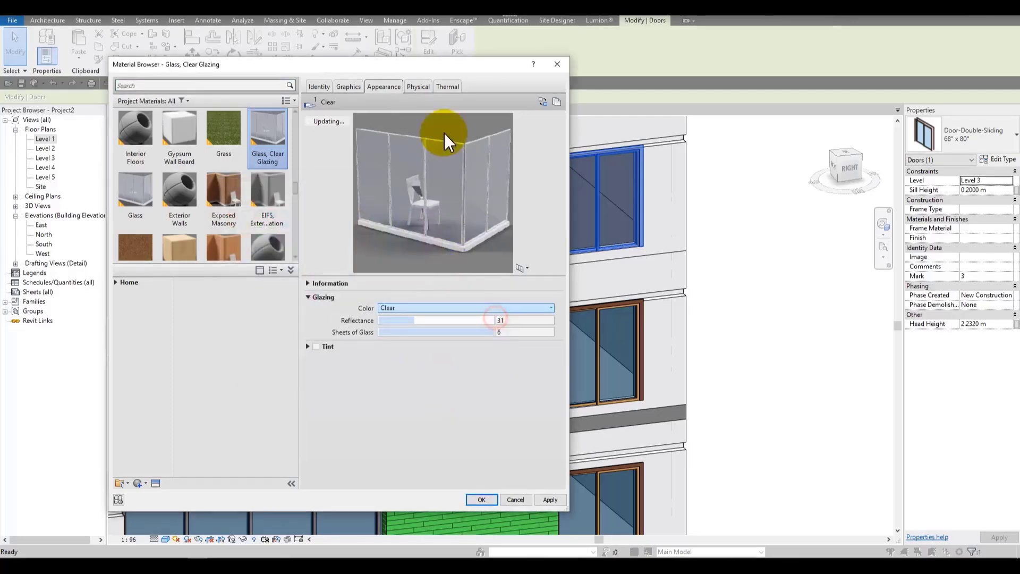
left_click(479, 307)
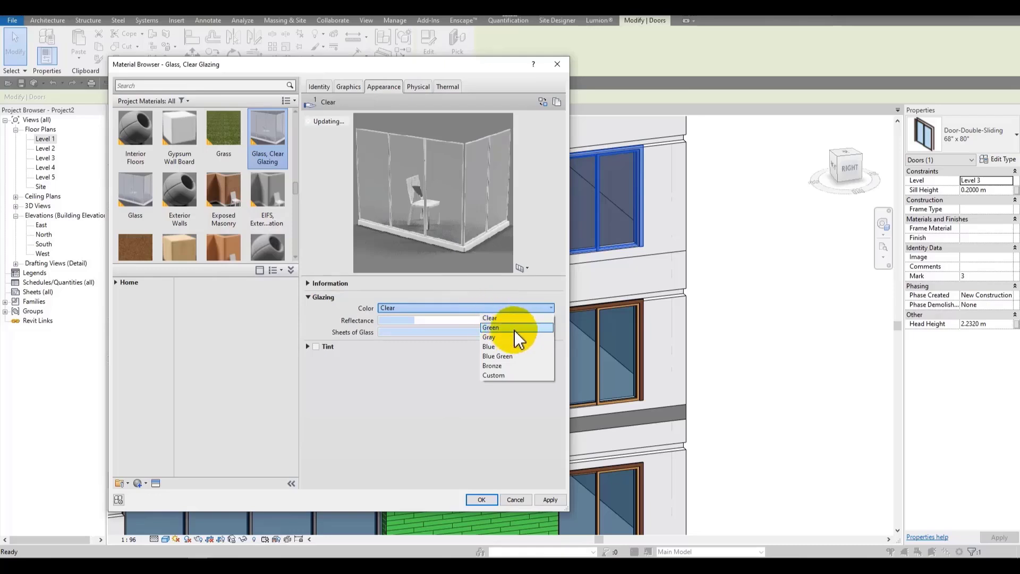
left_click(519, 348)
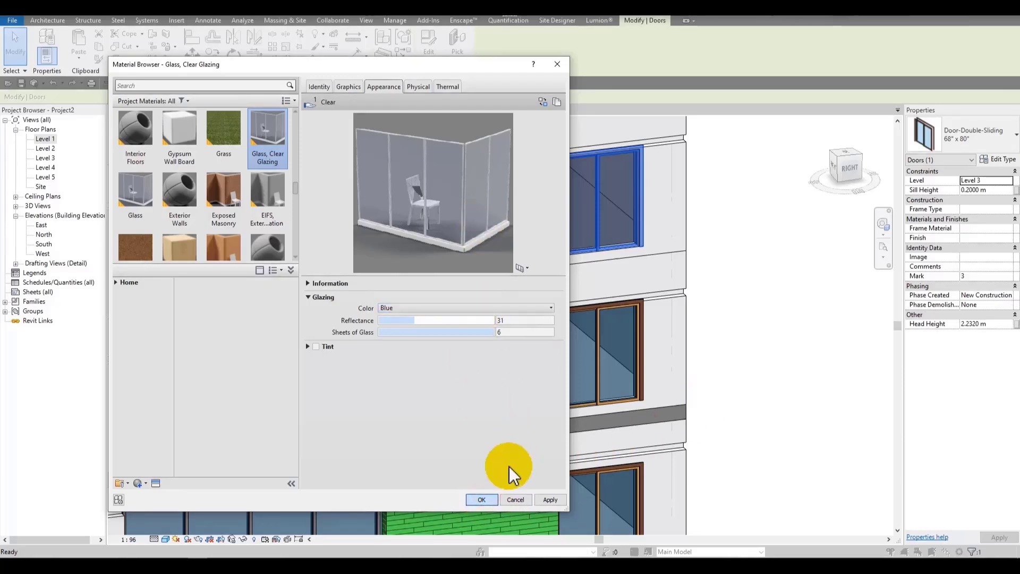
left_click(493, 500)
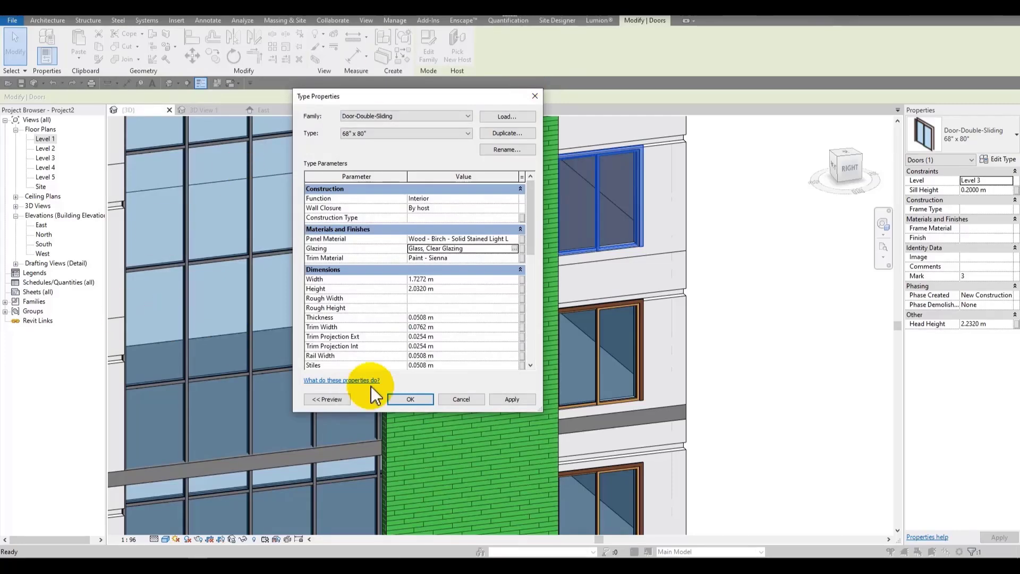
left_click(399, 398)
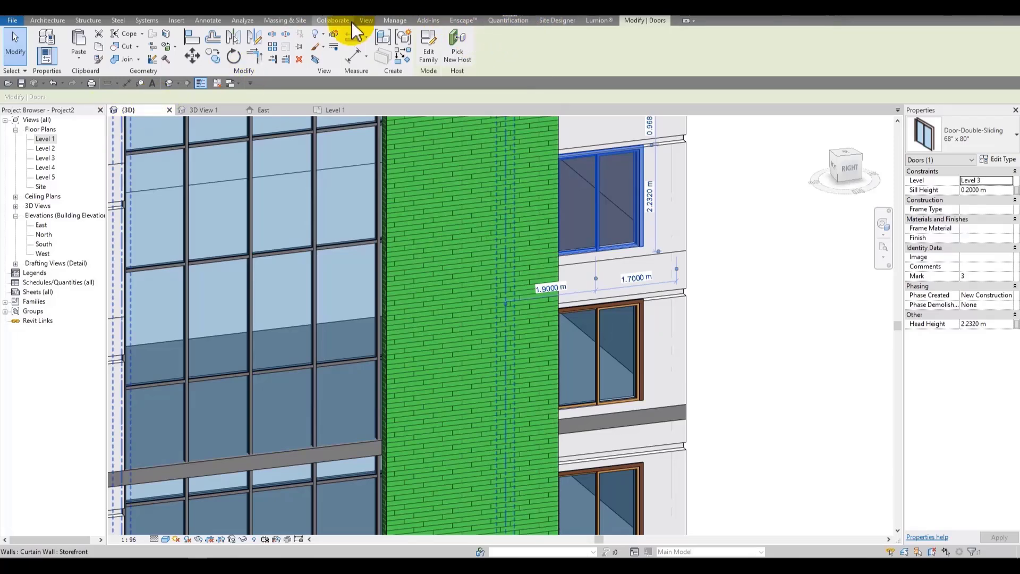
Step: Open the project materials, search for water, and add the library Water material
left_click(394, 22)
left_click(41, 46)
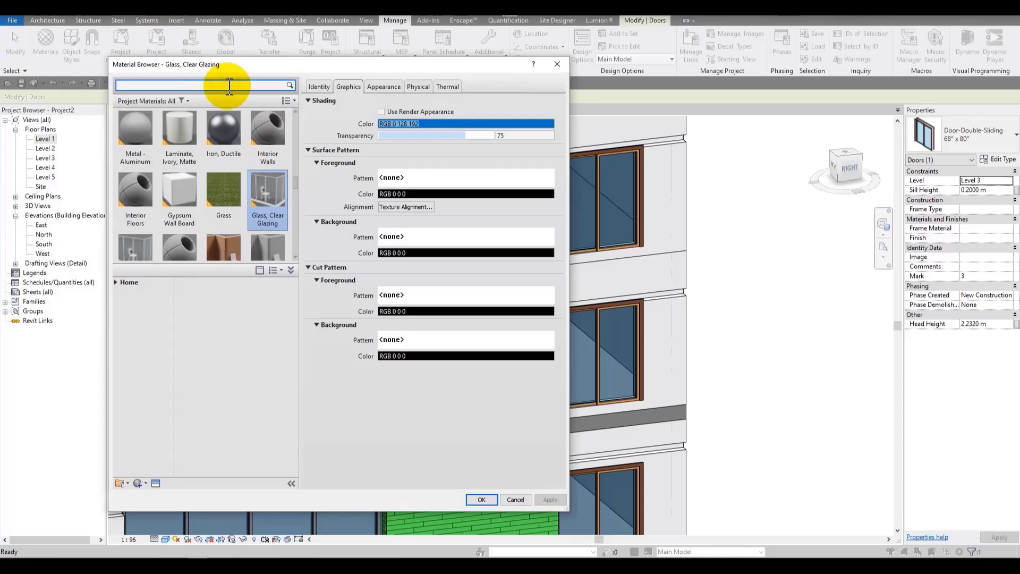
key("Return")
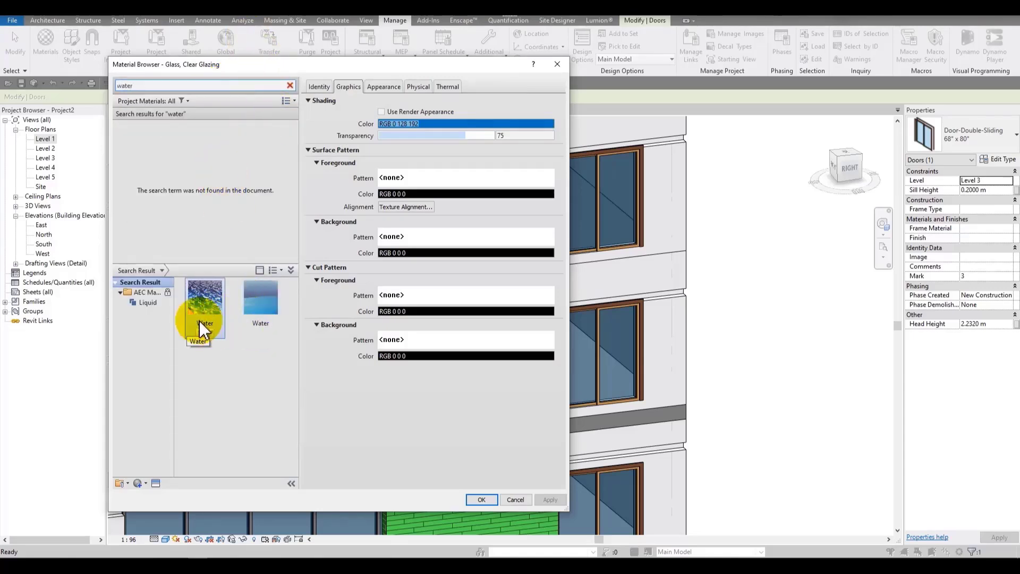
left_click(256, 332)
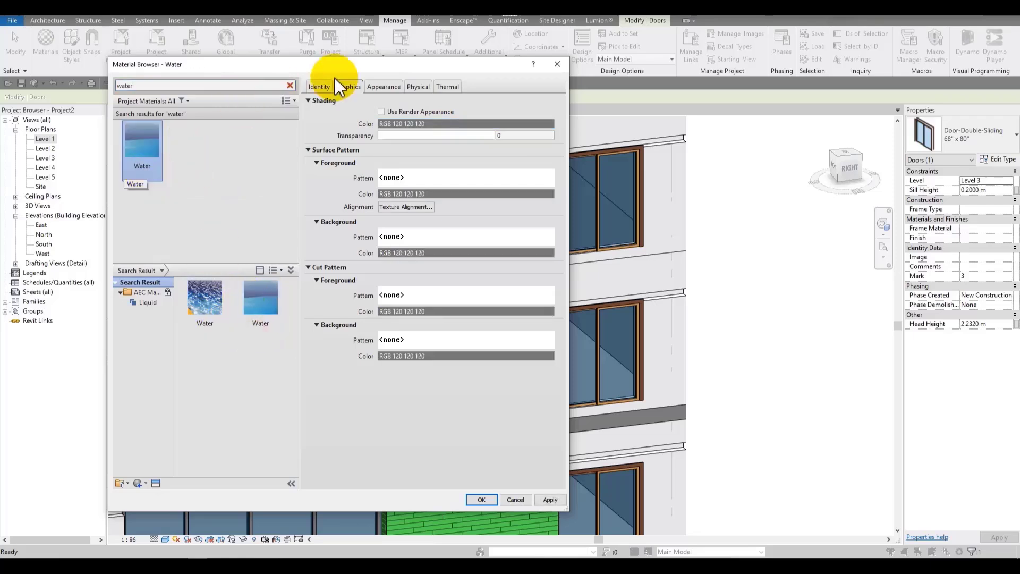
Step: Replace the Water material's appearance with the other library Water asset
left_click(384, 86)
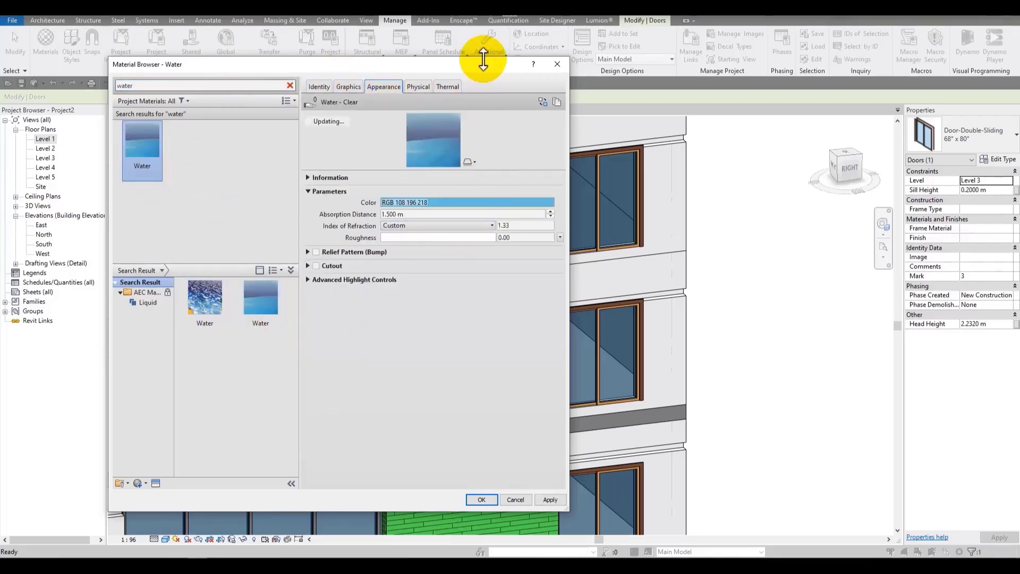
left_click(199, 331)
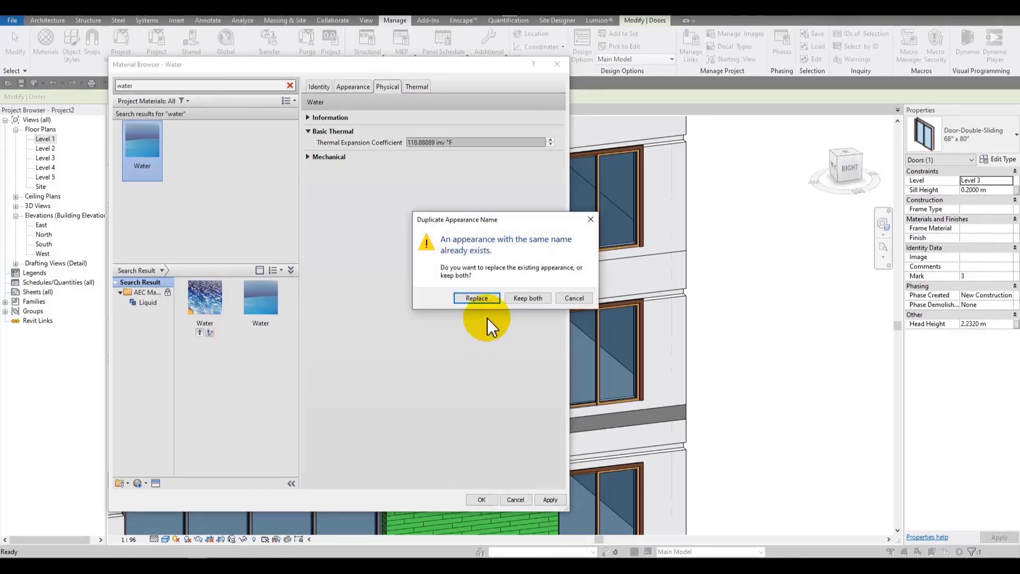
left_click(467, 299)
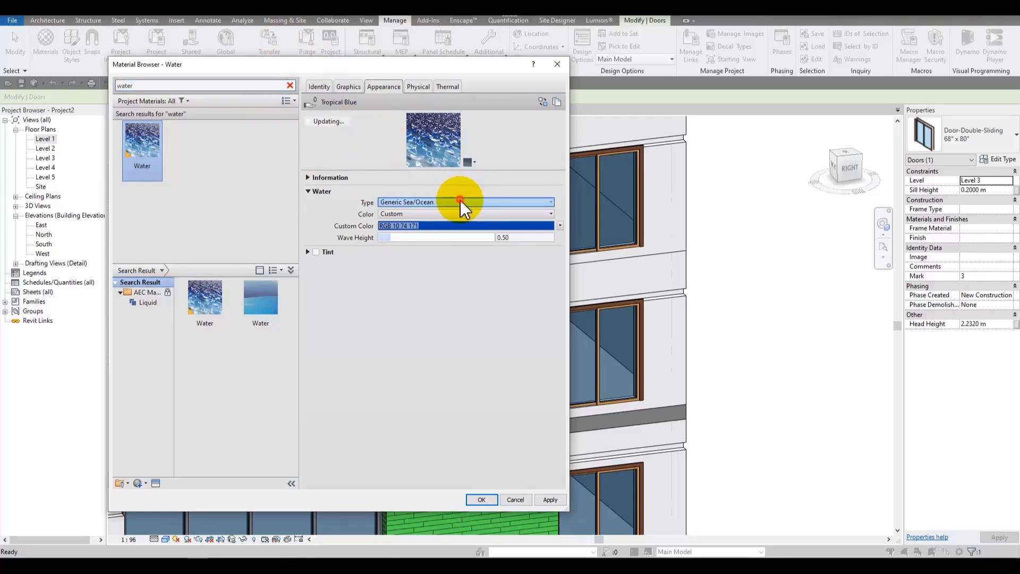
Step: Compare water types and colour presets, ending with the water type set to Swimming Pool
left_click(479, 203)
left_click(537, 210)
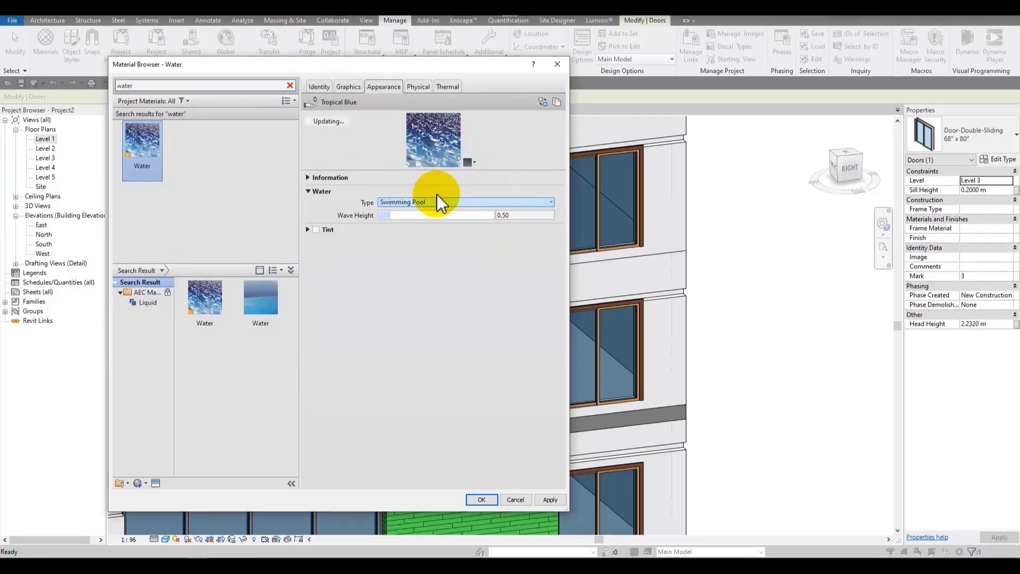
left_click(442, 203)
left_click(534, 247)
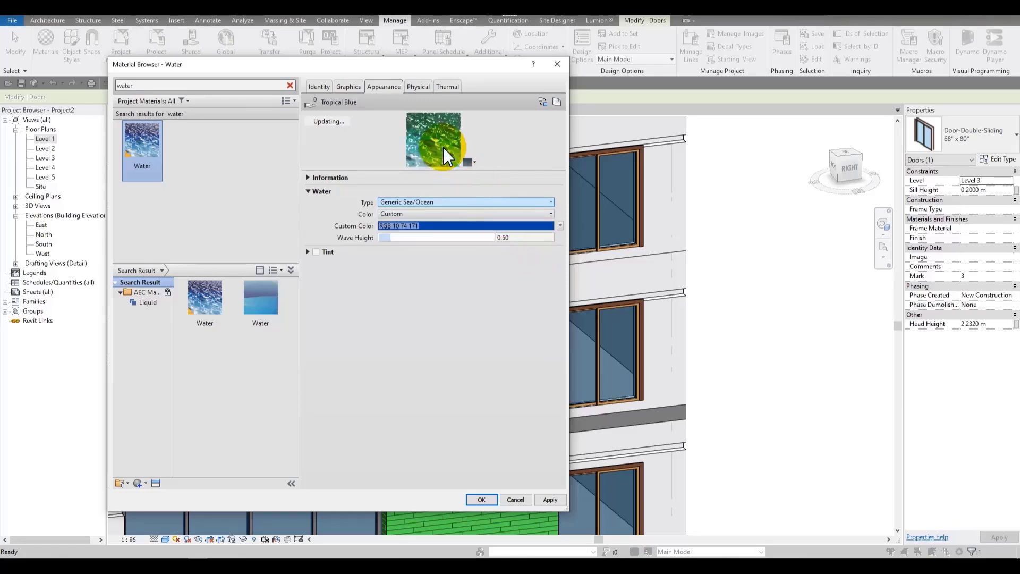
left_click(445, 214)
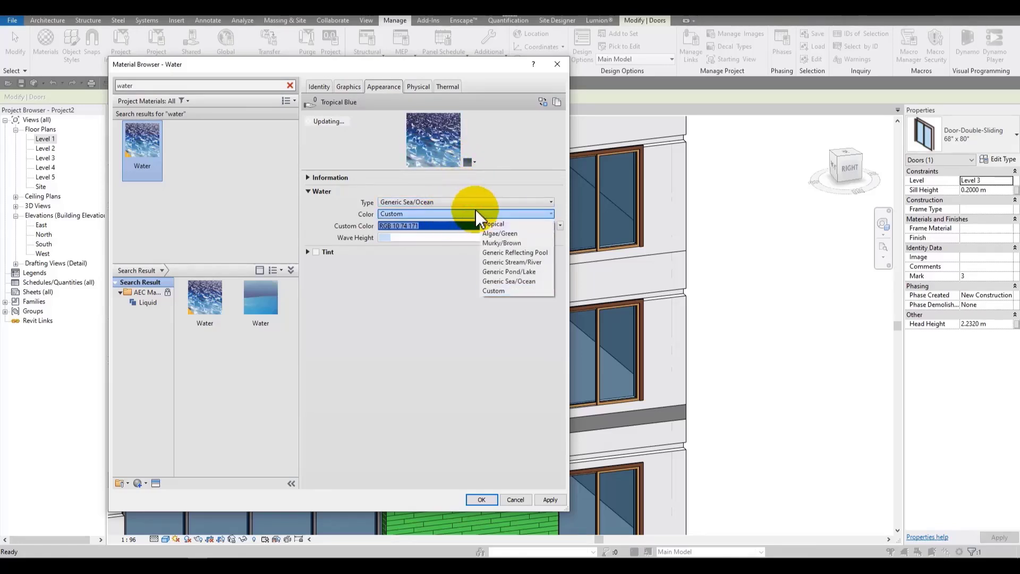
left_click(545, 254)
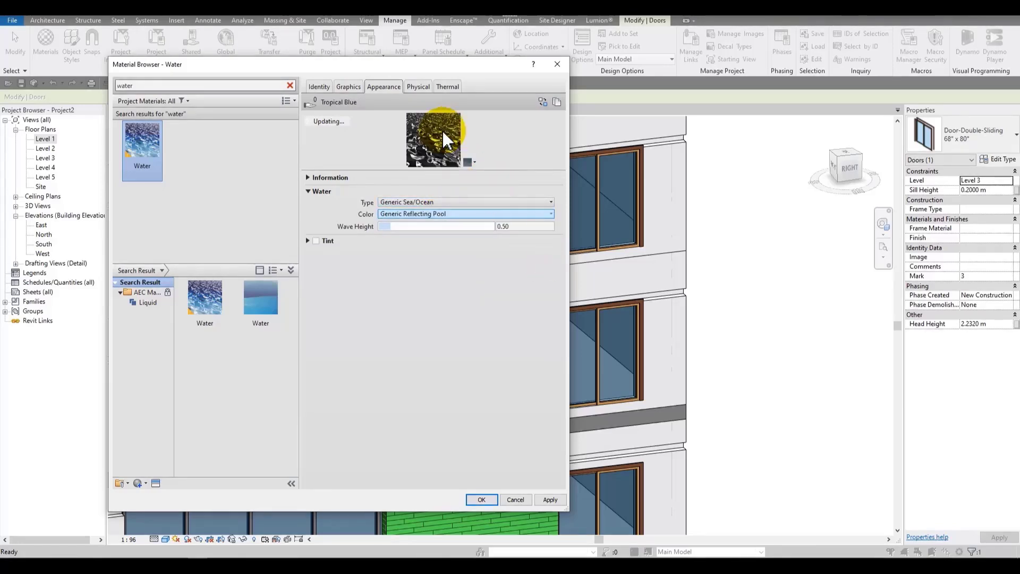
left_click(463, 213)
left_click(516, 280)
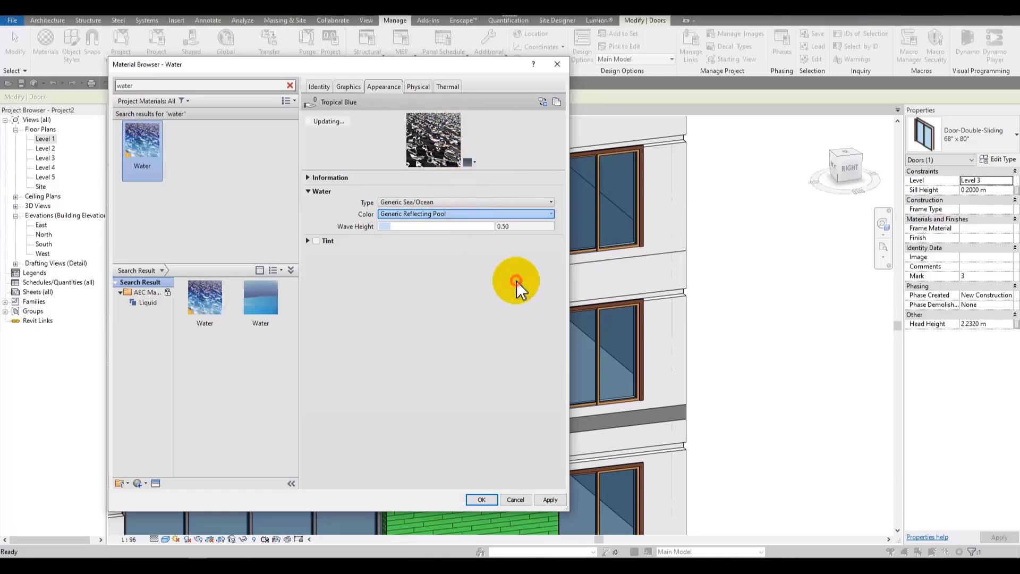
left_click(454, 203)
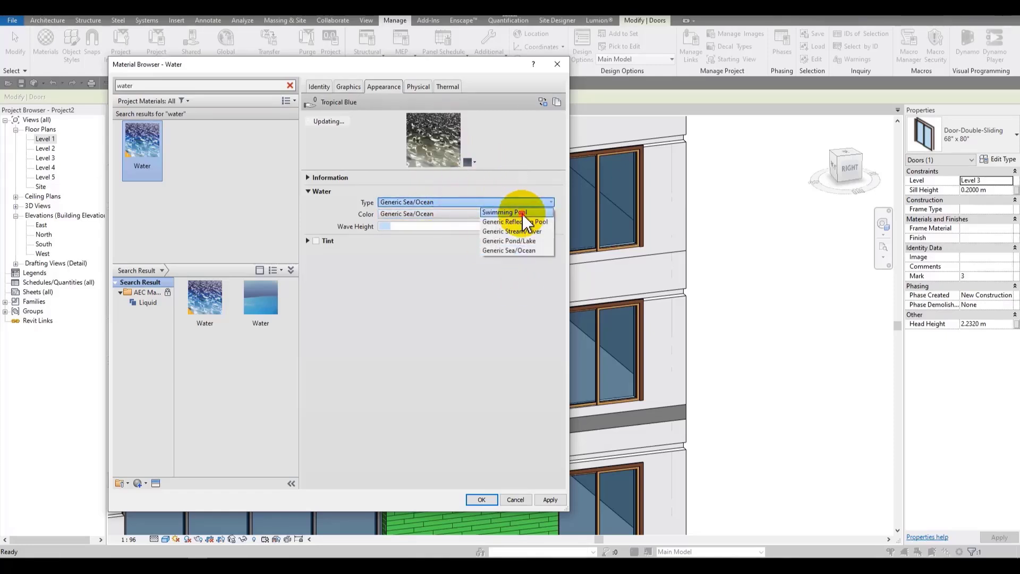
left_click(508, 213)
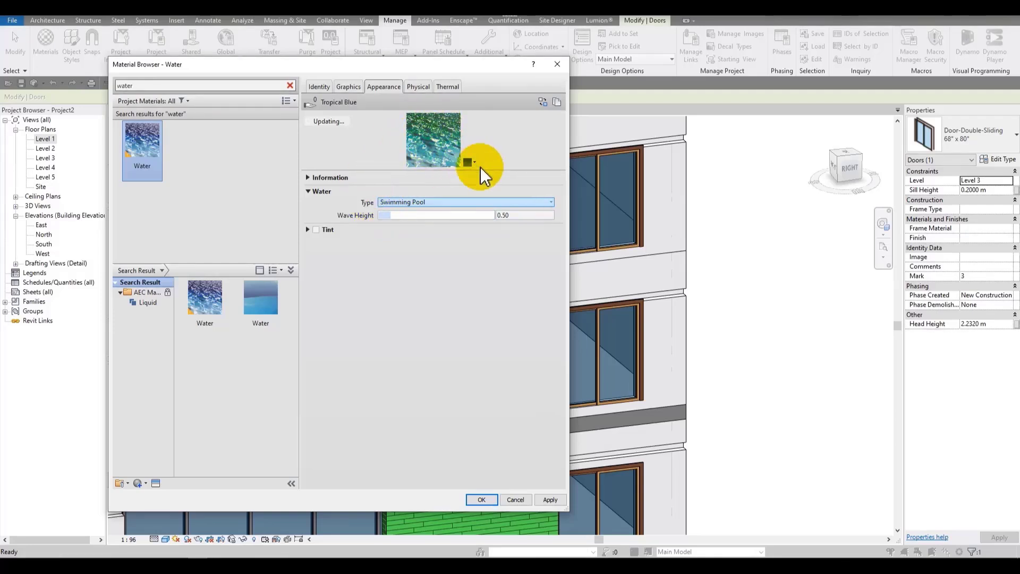
Step: Enlarge the preview, set the wave height to 4.42, and cancel the material browser
left_click_drag(482, 170, 483, 289)
left_click_drag(387, 335, 473, 334)
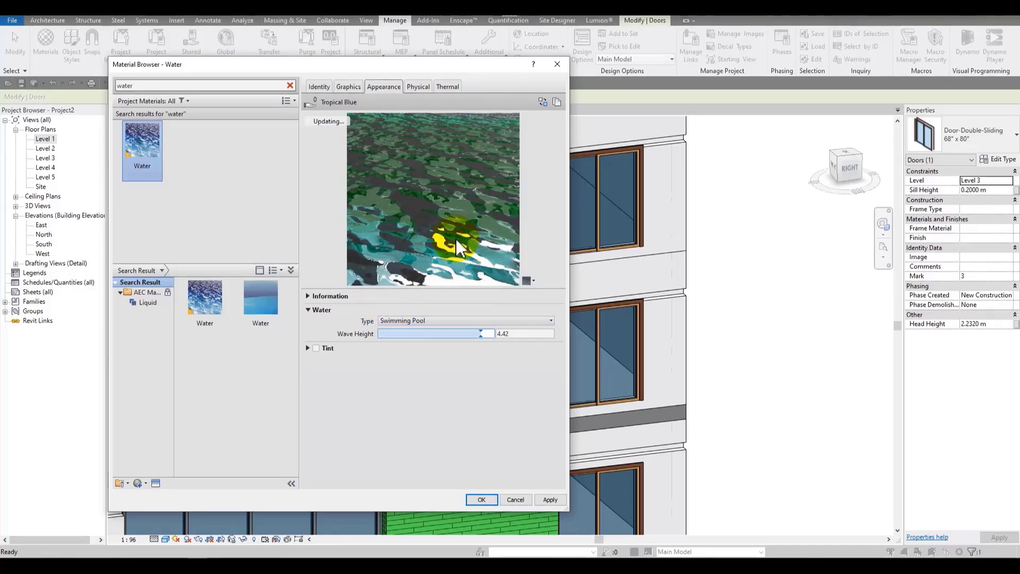
left_click(514, 502)
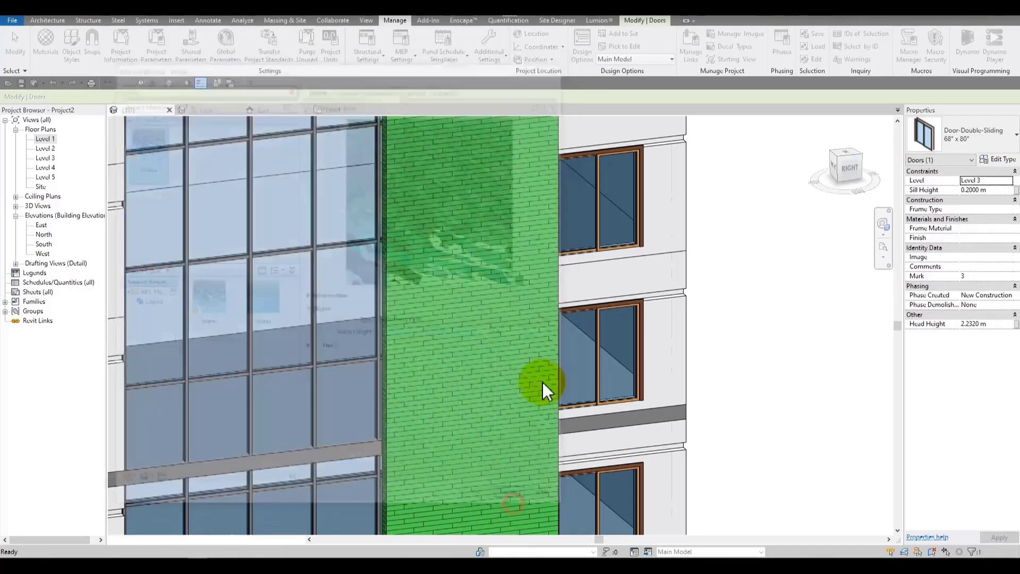
scroll(508, 178, "down", 6)
scroll(585, 271, "up", 3)
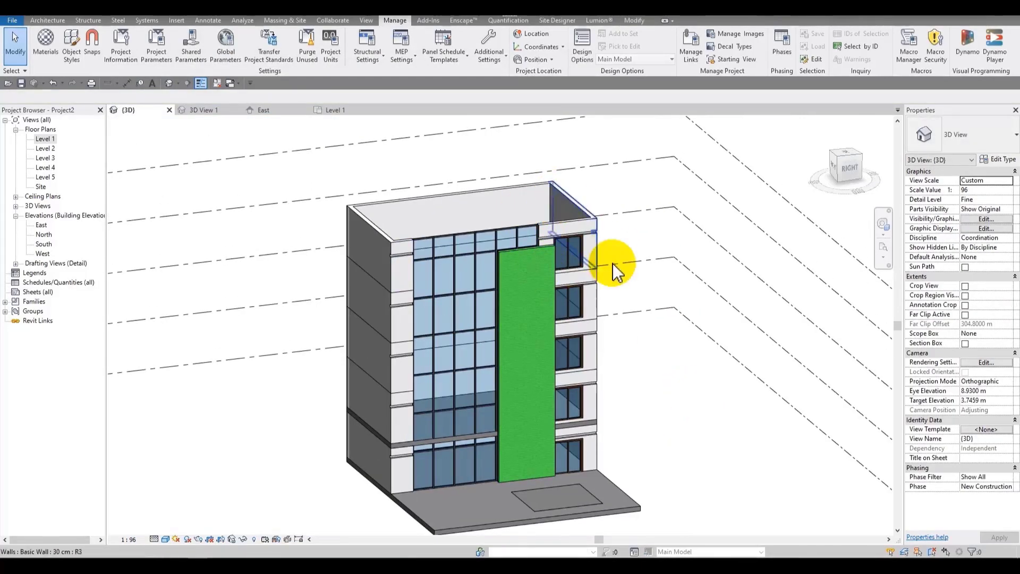